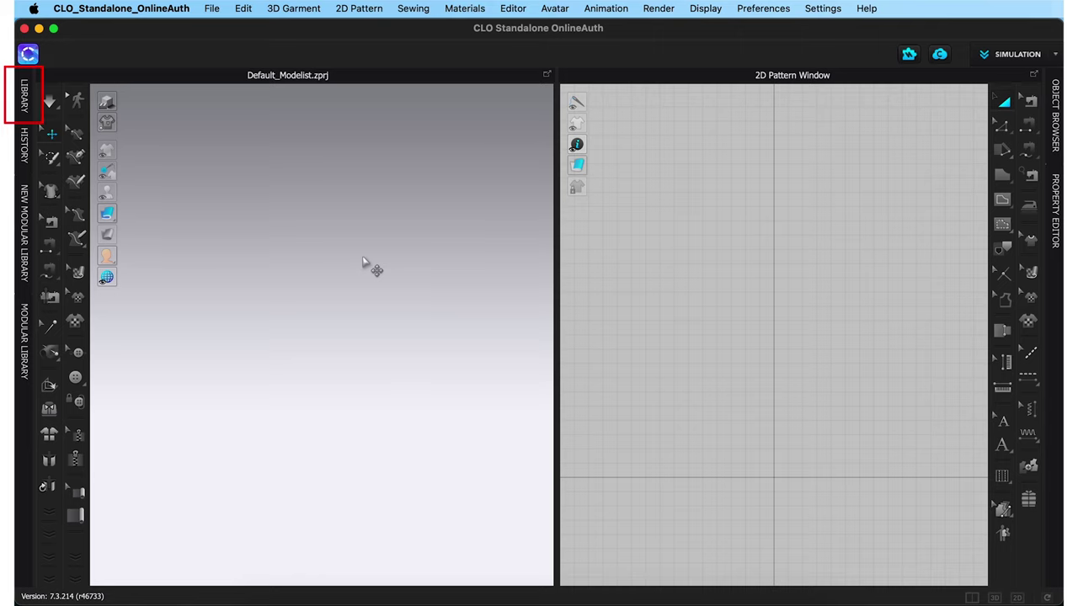
- Show the Library, Object Browser and Property Editor in the workspace
{"action": "left_click", "coordinate": [25, 99]}
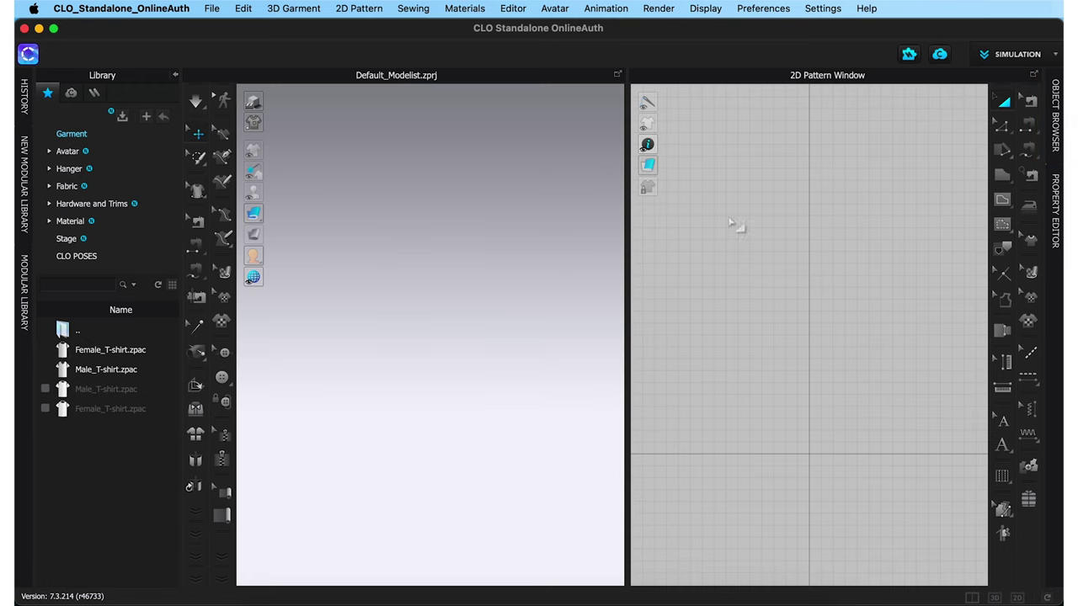
{"action": "left_click", "coordinate": [1055, 127]}
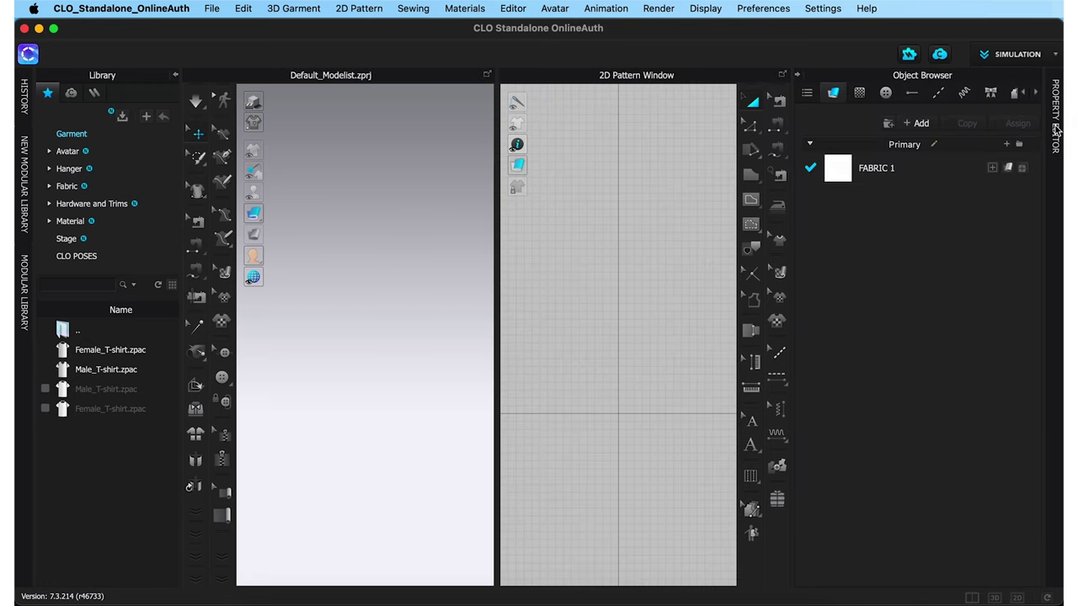
{"action": "left_click", "coordinate": [1056, 128]}
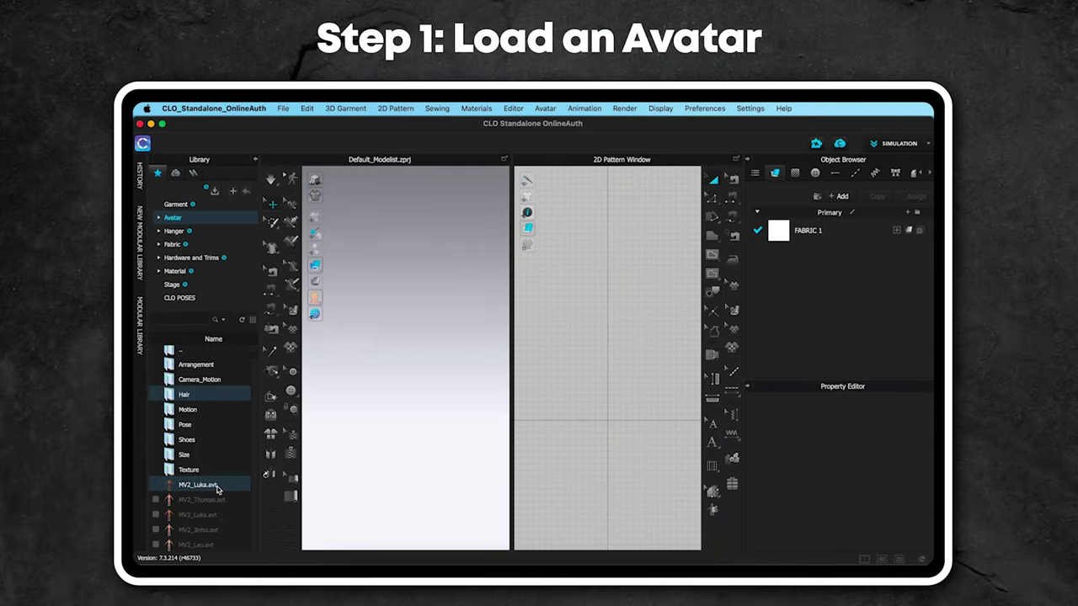
- Load the MV2_Luka.avt avatar from the Male_V2 avatar folder into the 3D scene
{"action": "double_click", "coordinate": [197, 485]}
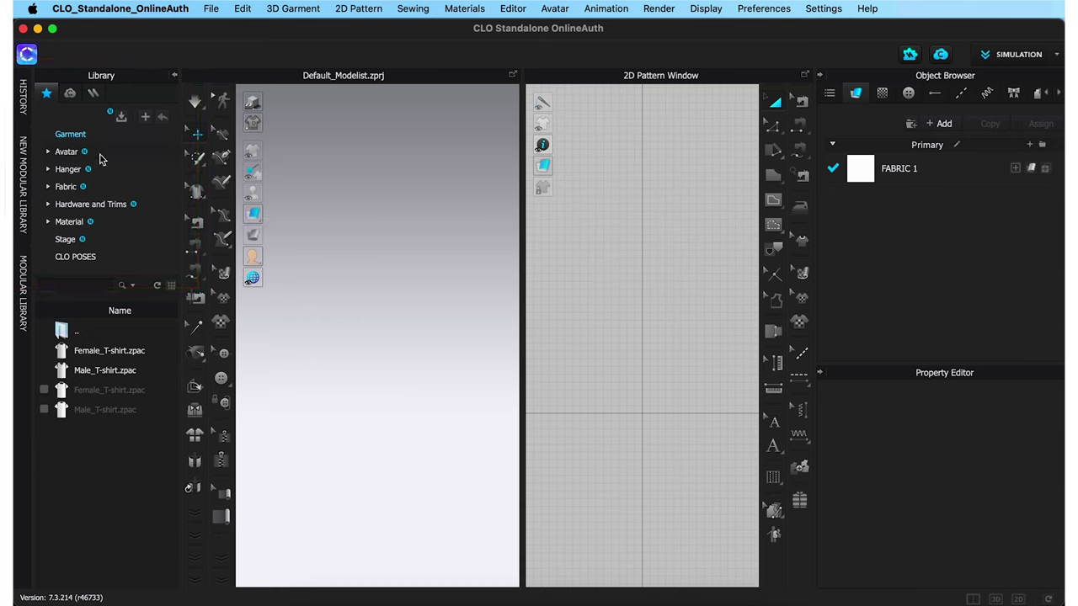
{"action": "left_click", "coordinate": [67, 151]}
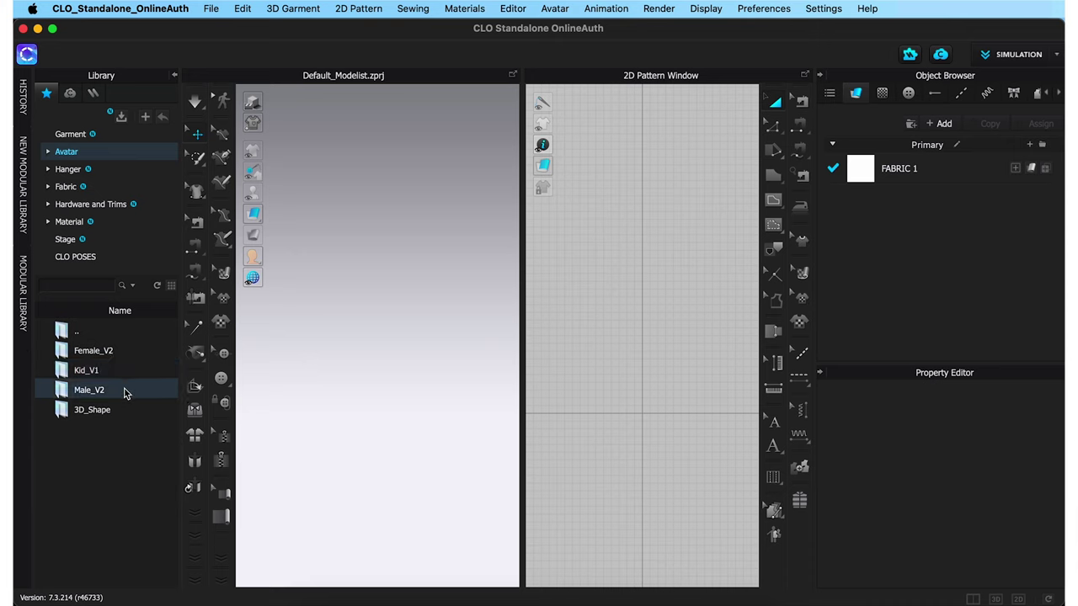
{"action": "double_click", "coordinate": [125, 391]}
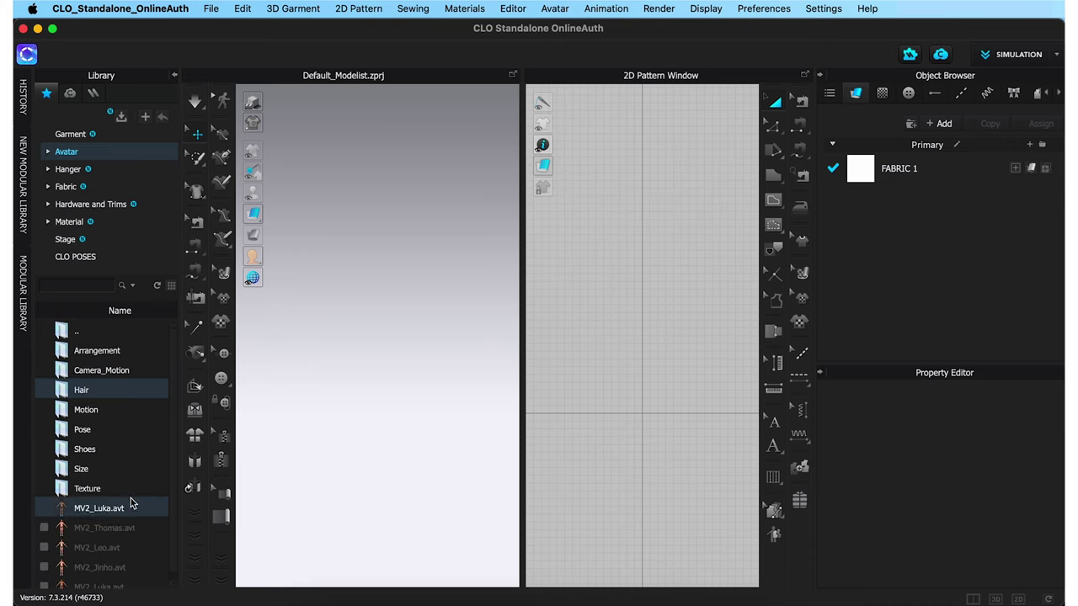
{"action": "scroll", "coordinate": [130, 505], "scroll_direction": "down", "scroll_amount": 1}
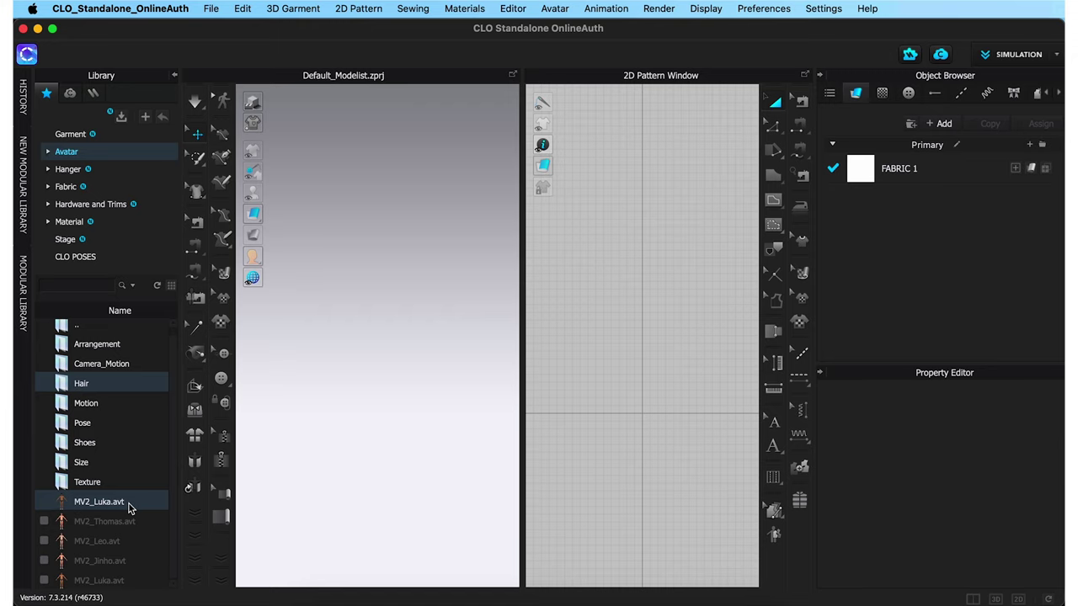
{"action": "double_click", "coordinate": [130, 503]}
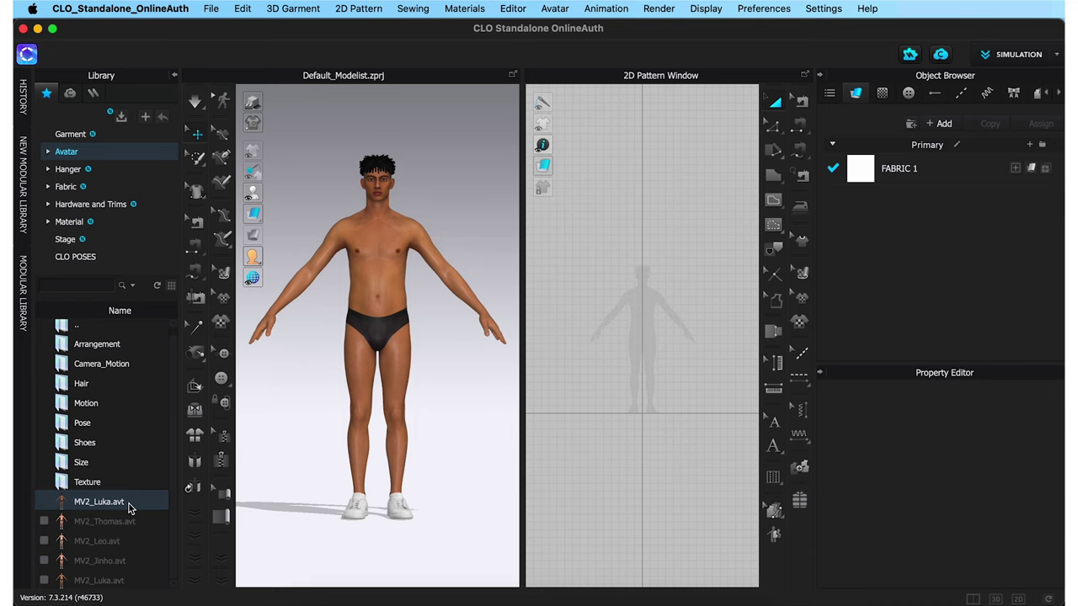
- Collapse the Library, Property Editor and Object Browser to give the 3D and 2D views more room
{"action": "key", "text": "super+Tab"}
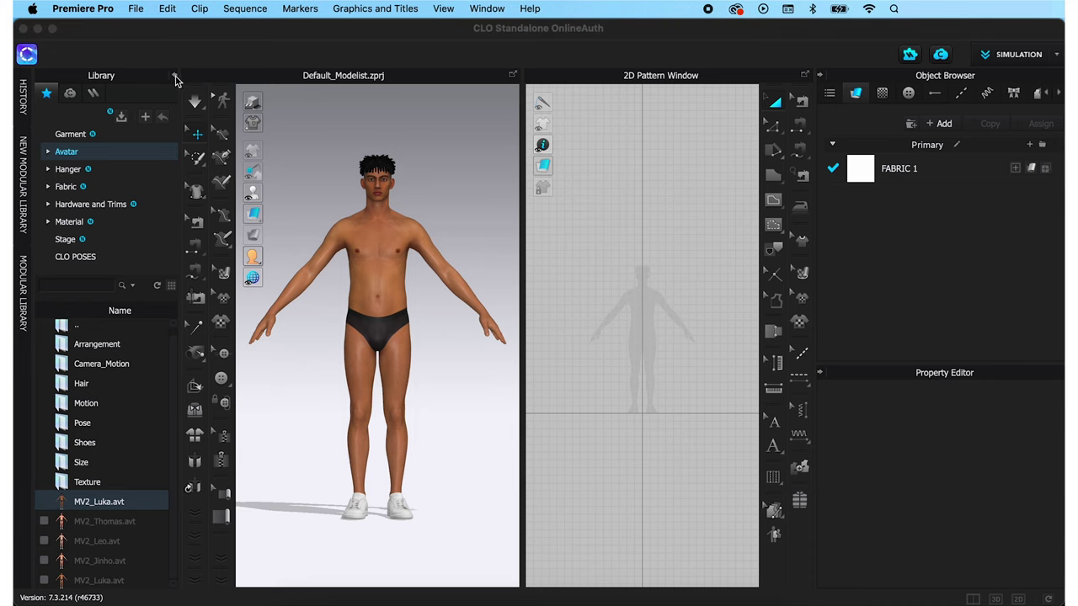
{"action": "left_click", "coordinate": [173, 81]}
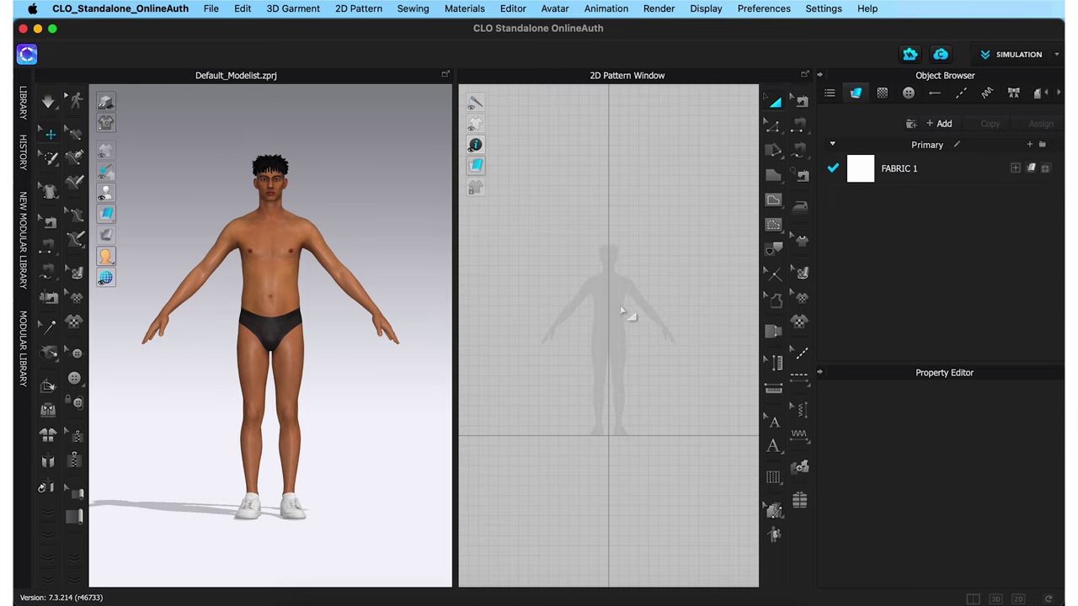
{"action": "left_click", "coordinate": [822, 376]}
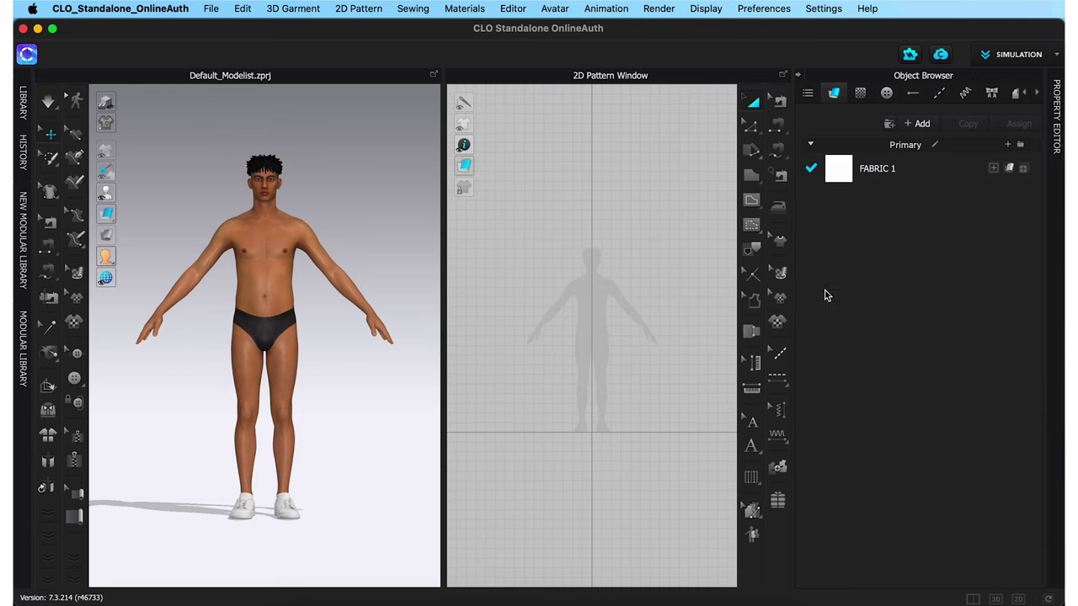
{"action": "left_click", "coordinate": [801, 77]}
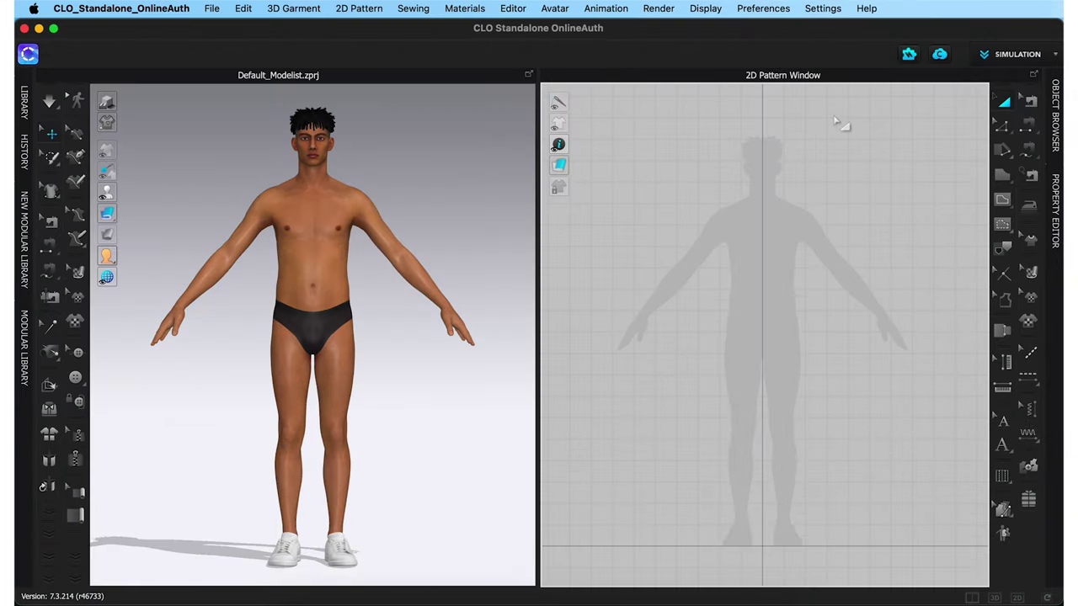
- With the Polygon tool, start a half front bodice at the avatar's centre line by drawing a curved neckline about 14.8 long, ending in a corner point
{"action": "left_click", "coordinate": [1007, 178]}
{"action": "scroll", "coordinate": [798, 243], "scroll_direction": "up", "scroll_amount": 3}
{"action": "scroll", "coordinate": [798, 246], "scroll_direction": "up", "scroll_amount": 5}
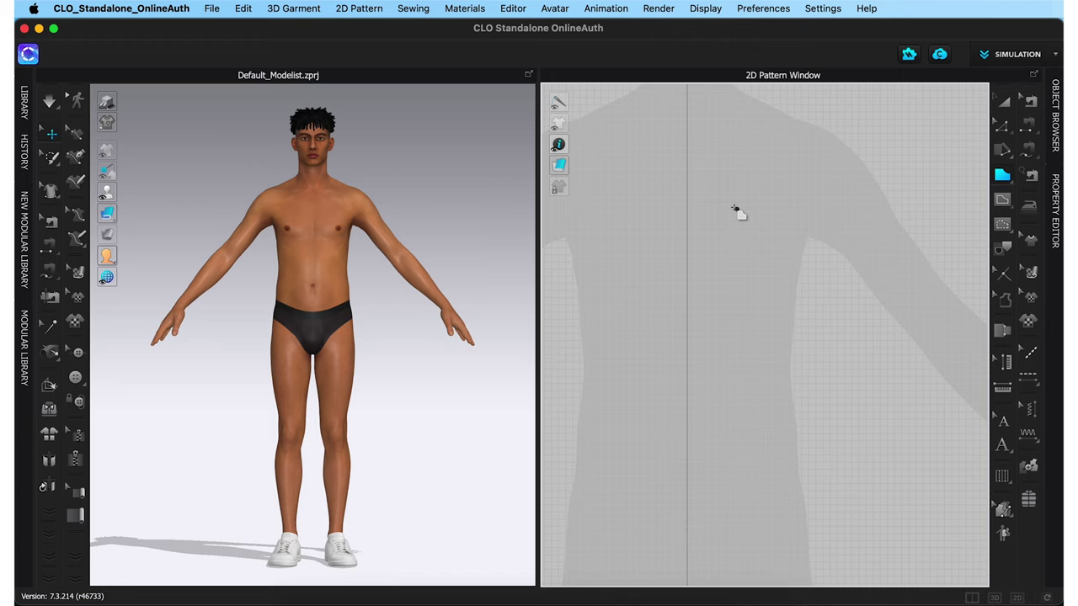
{"action": "scroll", "coordinate": [737, 211], "scroll_direction": "down", "scroll_amount": 3}
{"action": "middle_click_drag", "start_coordinate": [775, 270], "coordinate": [868, 348]}
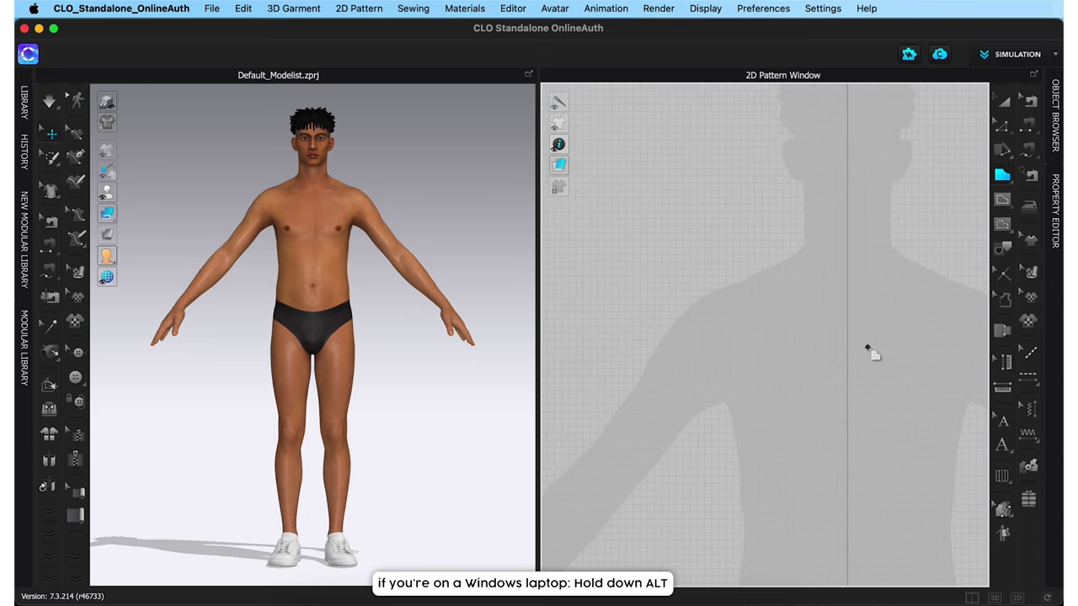
{"action": "scroll", "coordinate": [868, 349], "scroll_direction": "up", "scroll_amount": 3}
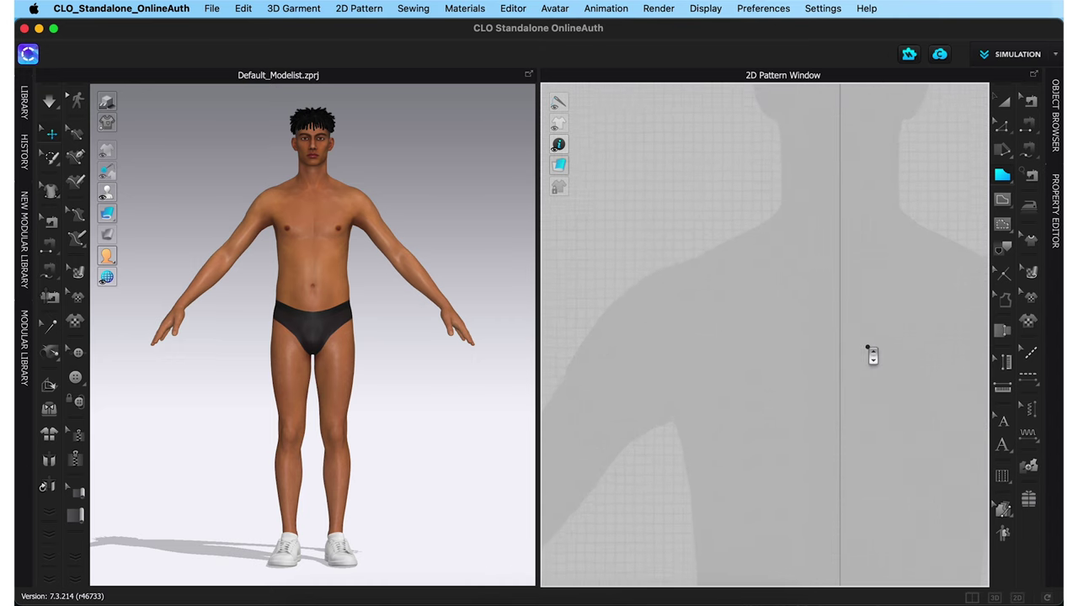
{"action": "left_click", "coordinate": [837, 297]}
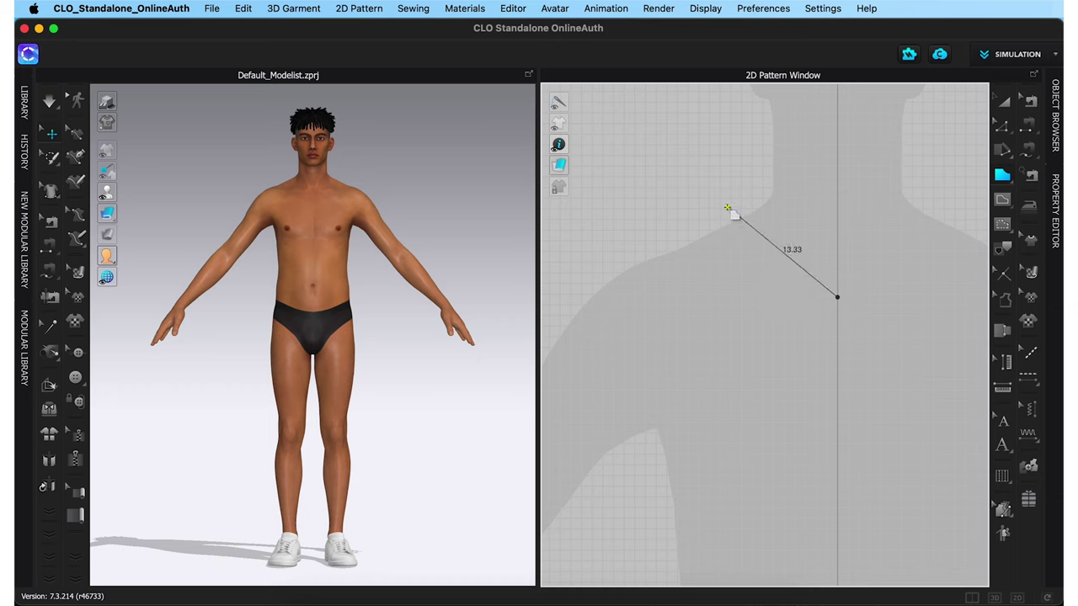
{"action": "left_click_drag", "start_coordinate": [729, 201], "coordinate": [714, 105]}
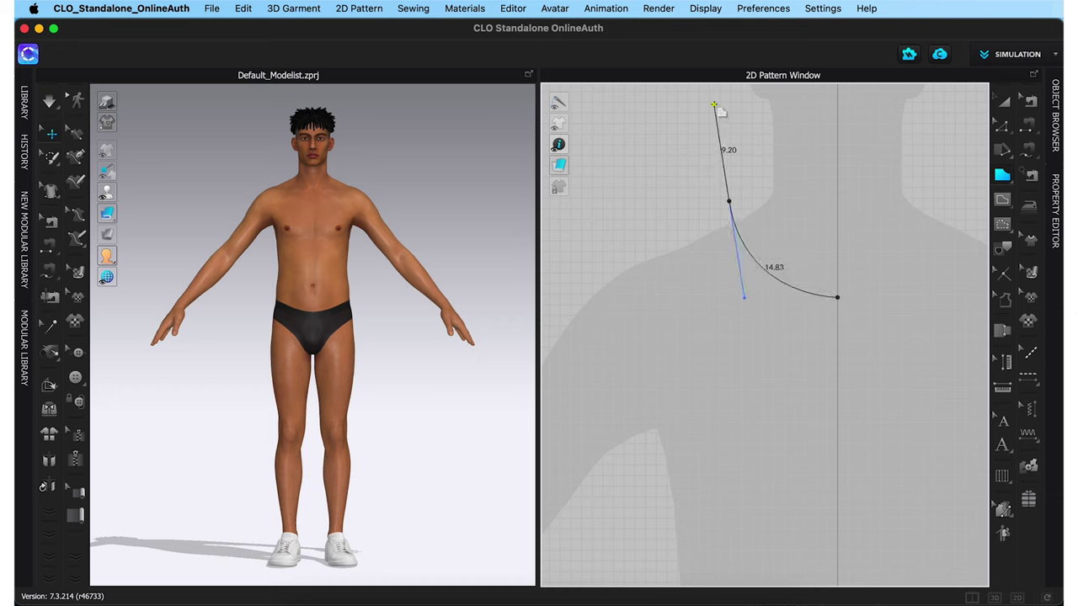
{"action": "left_click", "coordinate": [730, 201]}
- Continue the outline with a straight sloping shoulder about 16.8 long and a curved armhole about 25.8 long
{"action": "scroll", "coordinate": [767, 206], "scroll_direction": "down", "scroll_amount": 5}
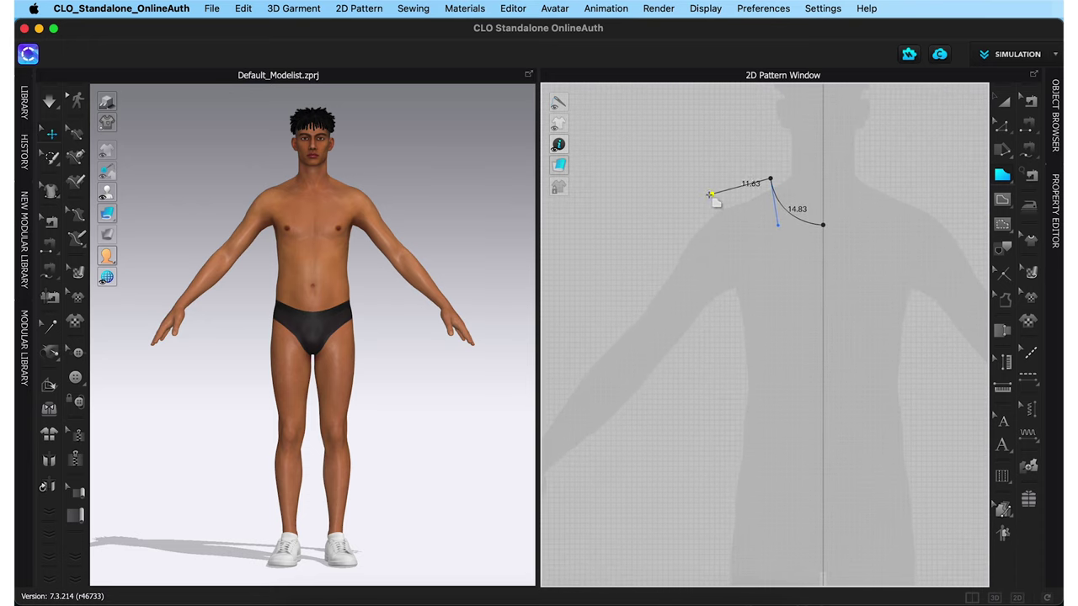
{"action": "left_click", "coordinate": [686, 202]}
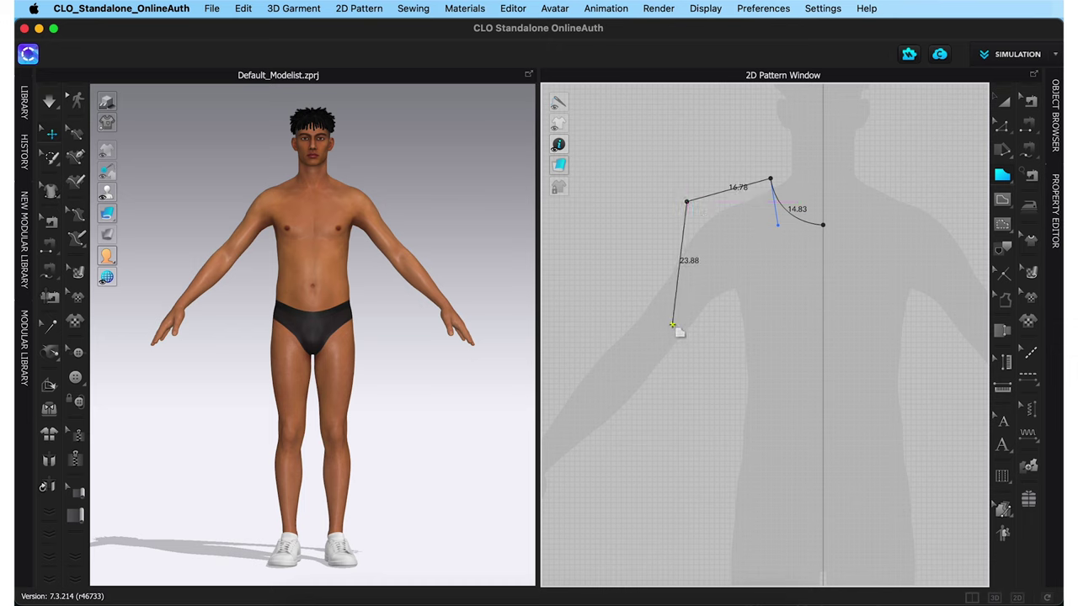
{"action": "mouse_move", "coordinate": [669, 324]}
{"action": "left_mouse_down"}
{"action": "mouse_move", "coordinate": [632, 332]}
{"action": "mouse_move", "coordinate": [673, 329]}
{"action": "left_mouse_up"}
- Draw a vertical side seam about 40.9 long and a horizontal hem about 29.7 long, and close the outline along the centre line
{"action": "scroll", "coordinate": [672, 335], "scroll_direction": "down", "scroll_amount": 1}
{"action": "scroll", "coordinate": [672, 335], "scroll_direction": "down", "scroll_amount": 1}
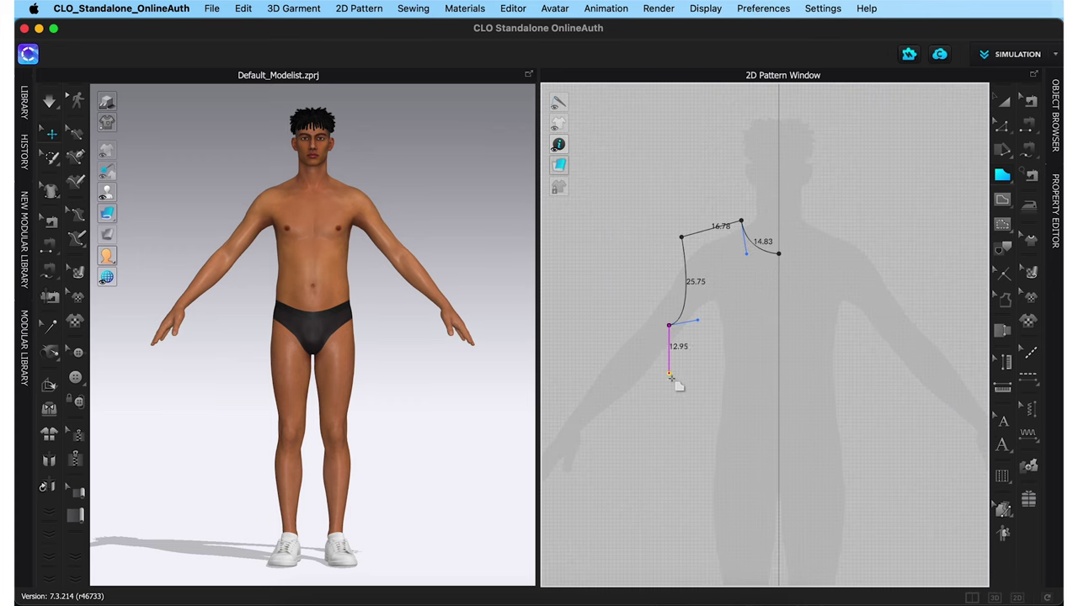
{"action": "left_click", "coordinate": [668, 477]}
{"action": "left_click", "coordinate": [778, 477]}
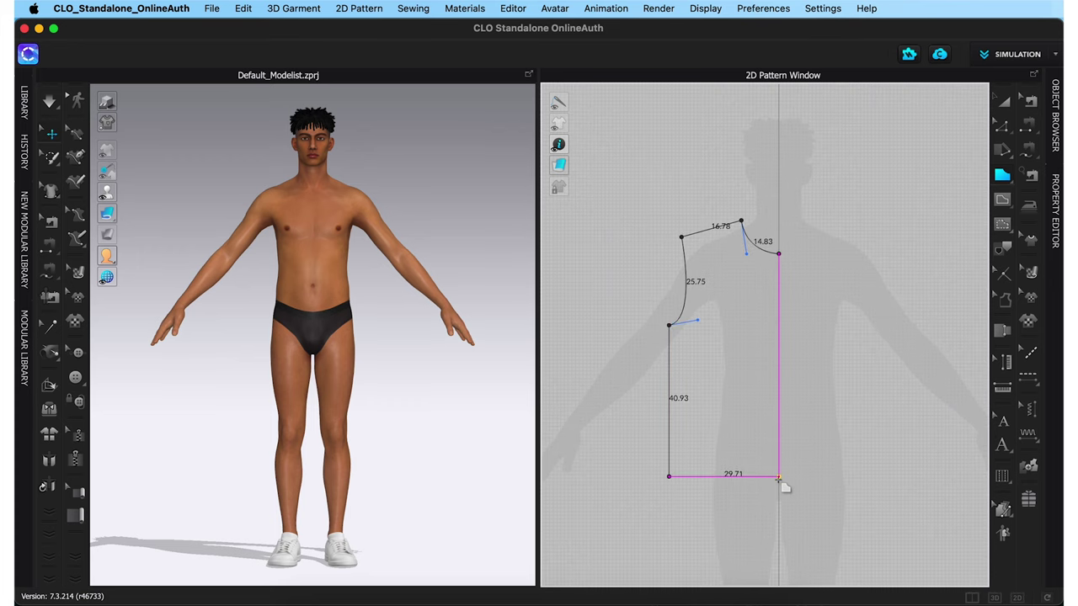
{"action": "left_click", "coordinate": [778, 254]}
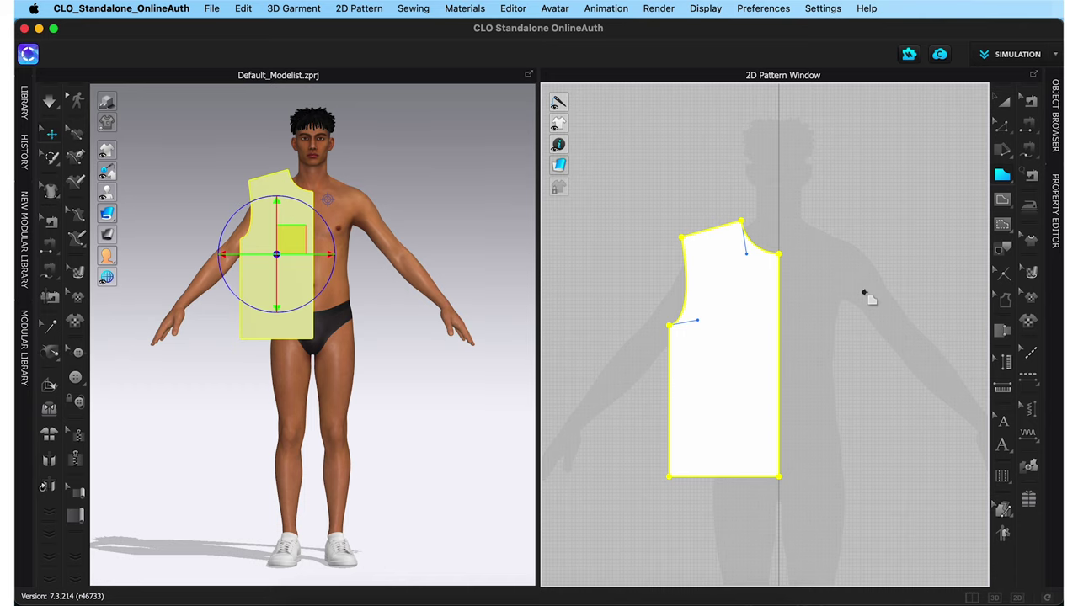
- Unfold the half bodice across its centre front line with symmetric editing and sewing
{"action": "left_click", "coordinate": [1002, 130]}
{"action": "left_click", "coordinate": [780, 328]}
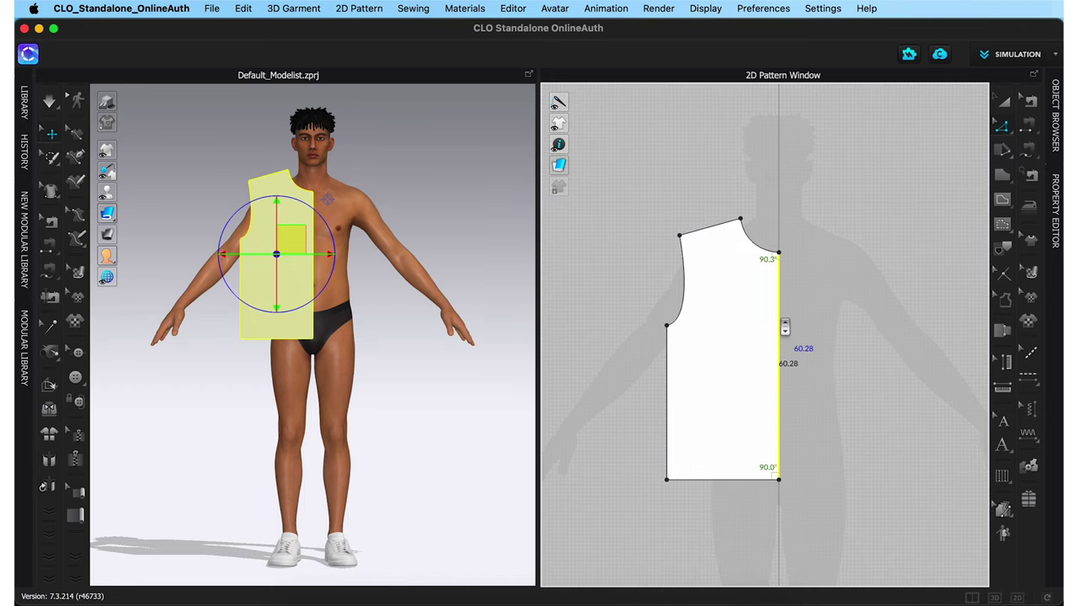
{"action": "right_click", "coordinate": [785, 327]}
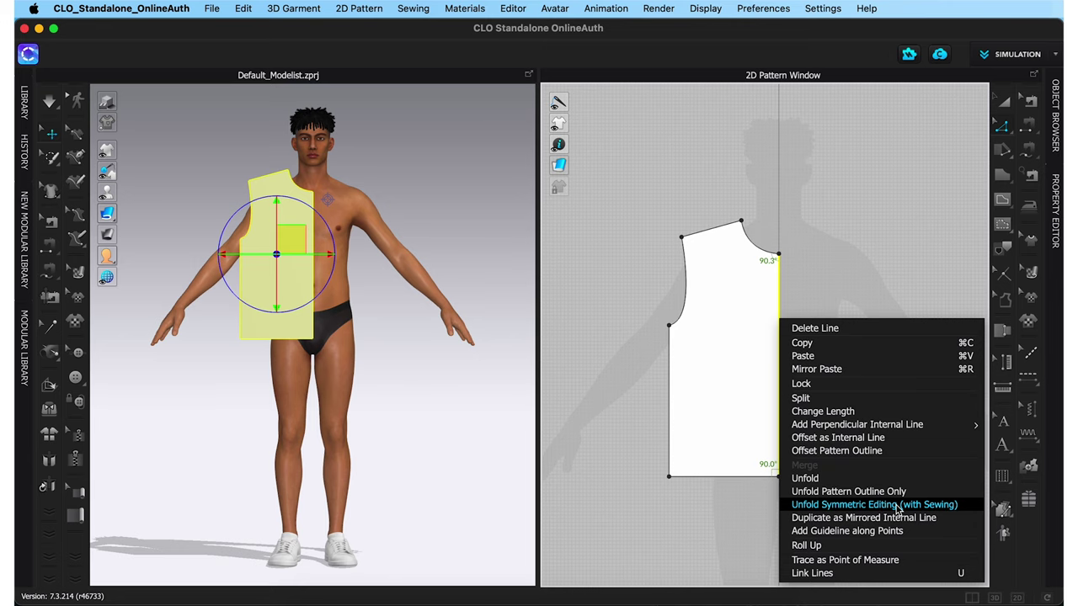
{"action": "left_click", "coordinate": [897, 505]}
- Duplicate the full front bodice and place the copy beside it at the same height as the back piece
{"action": "scroll", "coordinate": [885, 500], "scroll_direction": "down", "scroll_amount": 3}
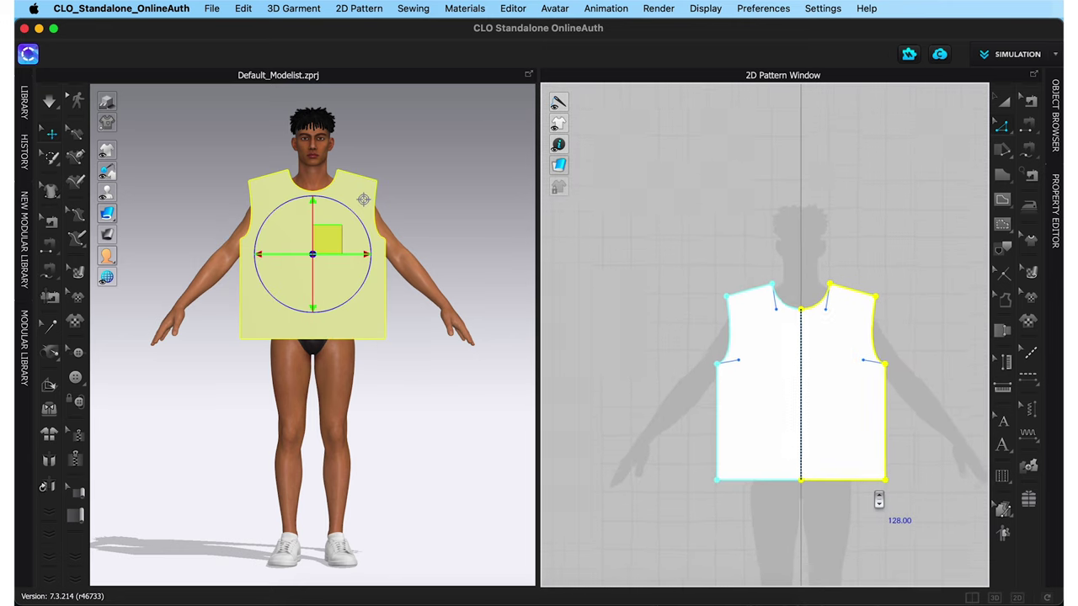
{"action": "right_click_drag", "start_coordinate": [902, 474], "coordinate": [782, 380]}
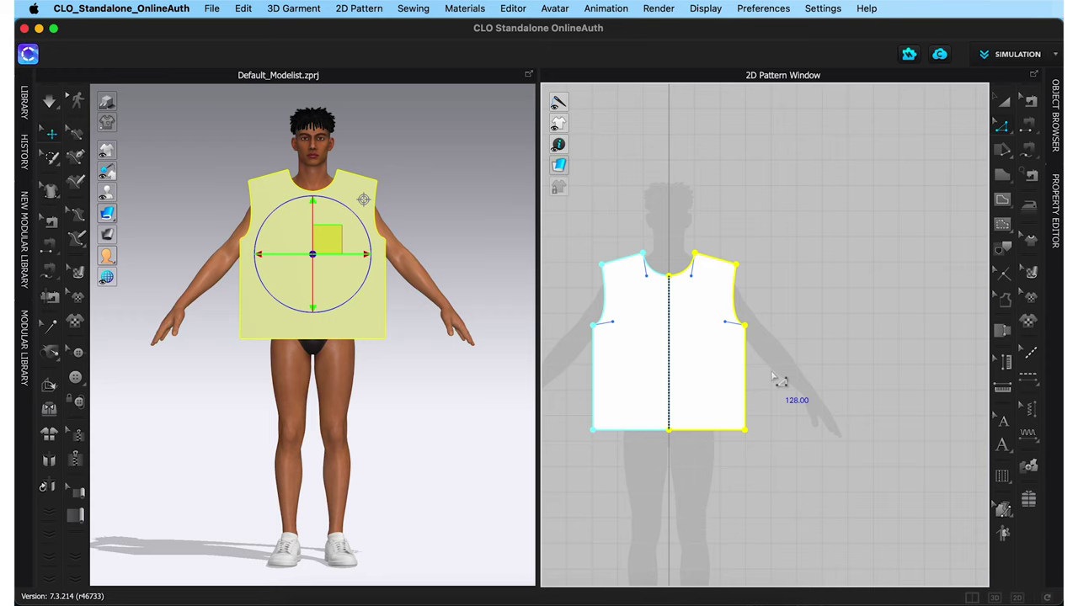
{"action": "left_click", "coordinate": [1002, 101]}
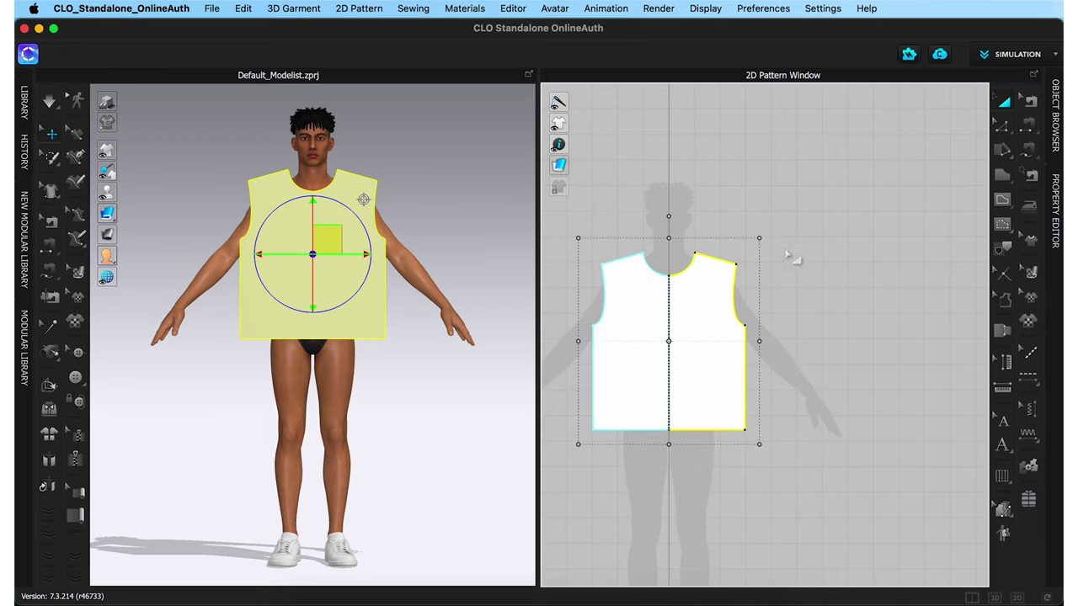
{"action": "key", "text": "super+z"}
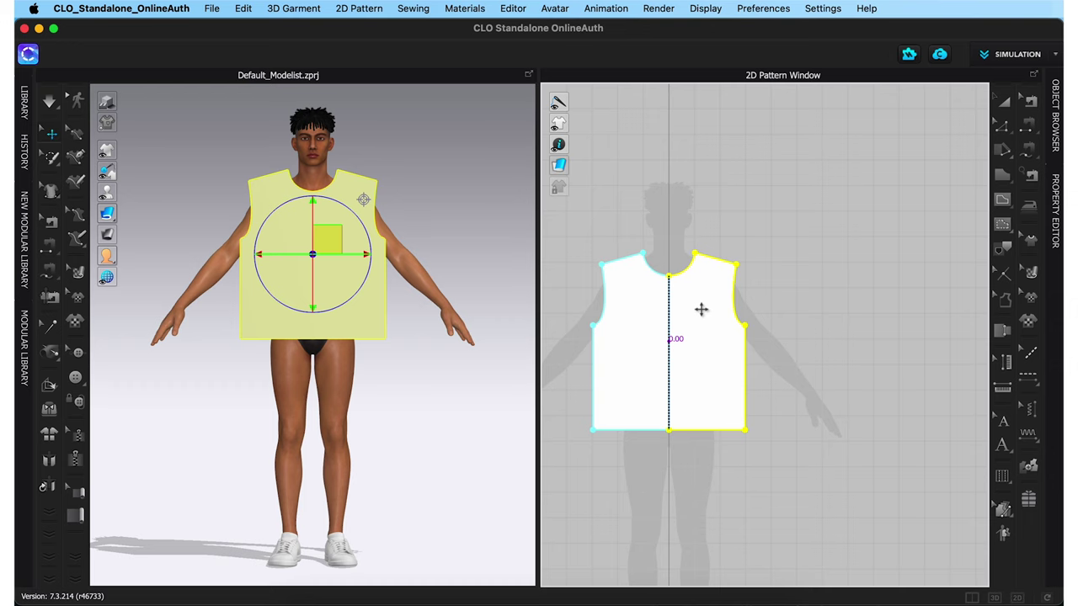
{"action": "key", "text": "super+c"}
{"action": "key", "text": "super+v"}
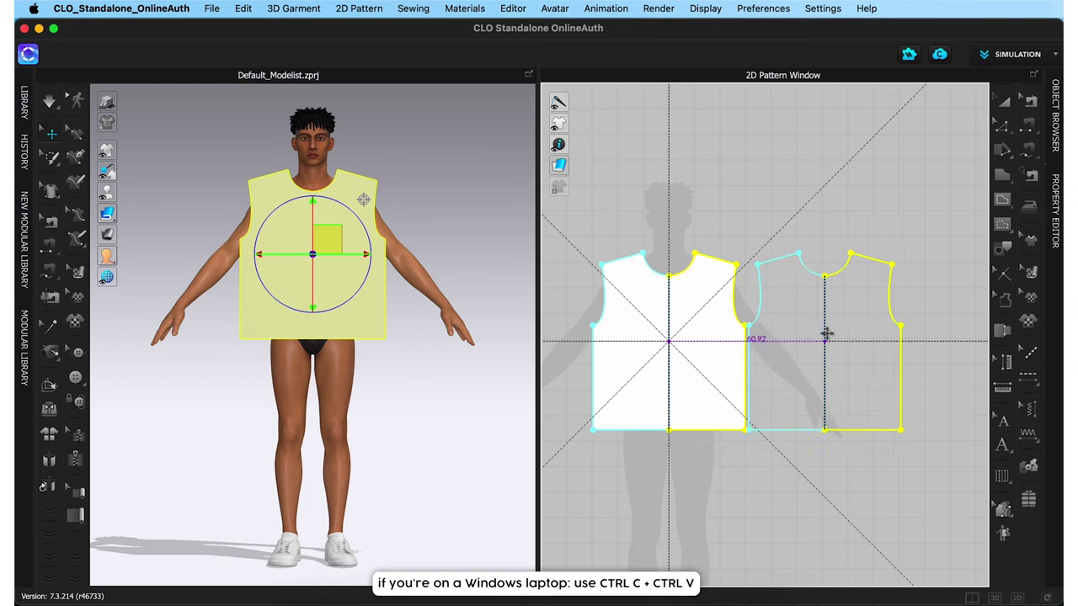
{"action": "left_click", "coordinate": [833, 337]}
{"action": "left_click", "coordinate": [791, 486]}
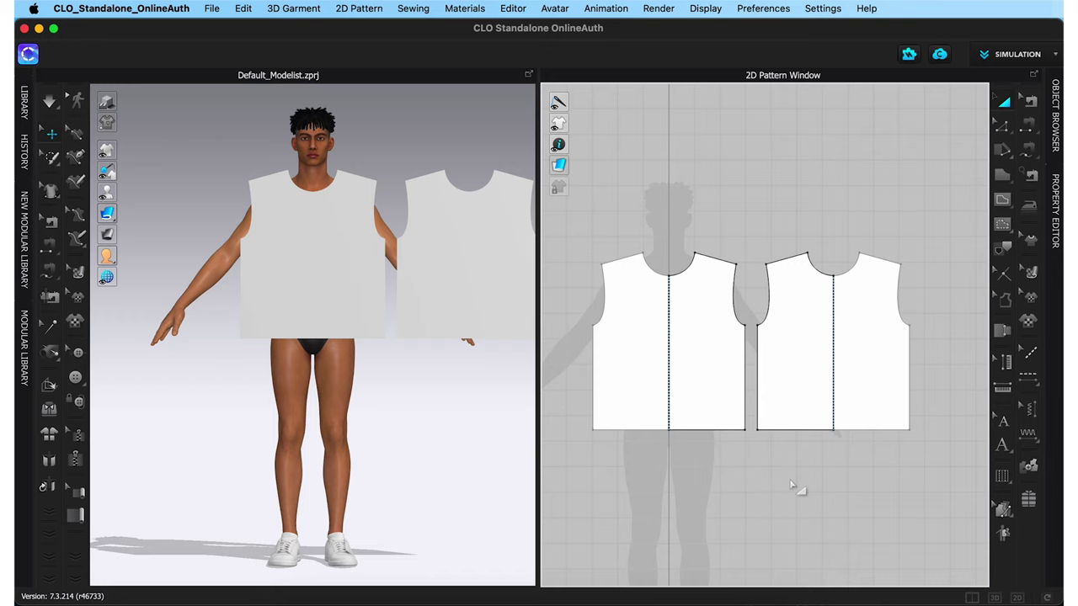
- Raise the centre neck point of the back bodice until it lies slightly below the shoulder neck points
{"action": "scroll", "coordinate": [792, 486], "scroll_direction": "up", "scroll_amount": 2}
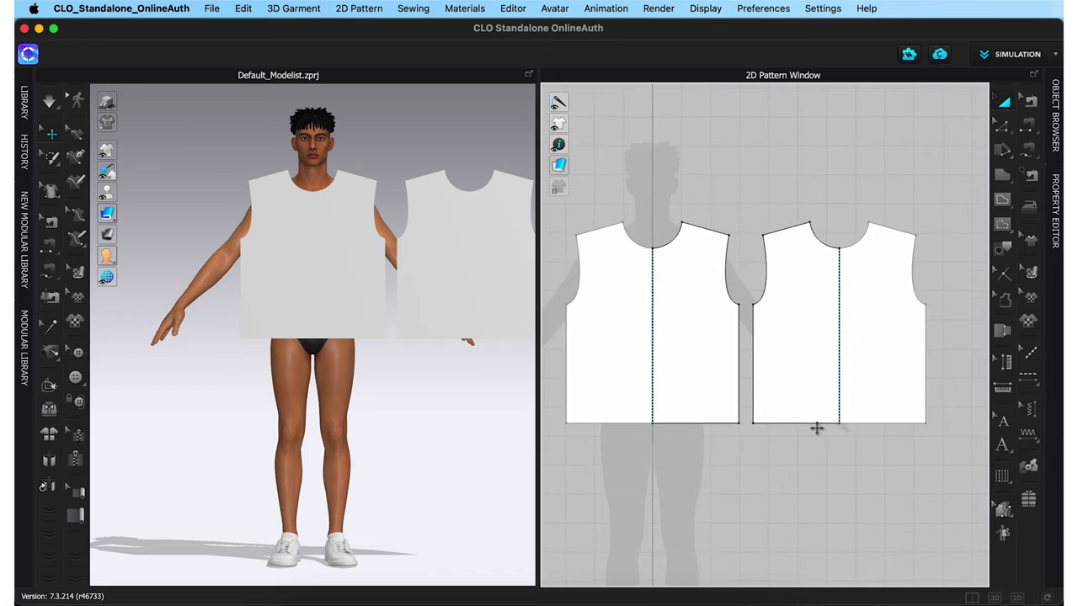
{"action": "left_click", "coordinate": [1002, 126]}
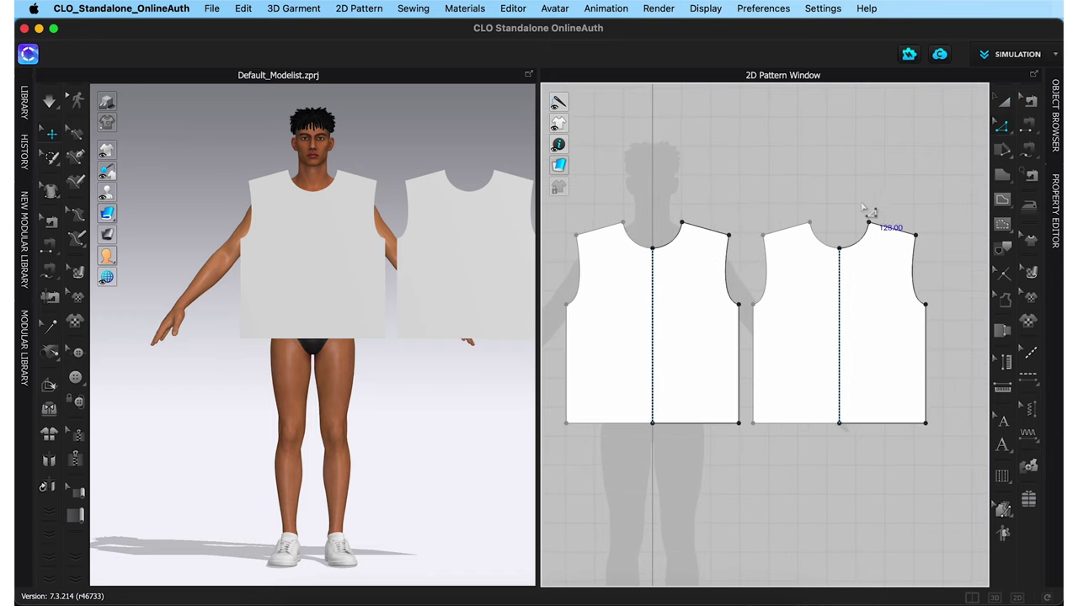
{"action": "left_click", "coordinate": [840, 246]}
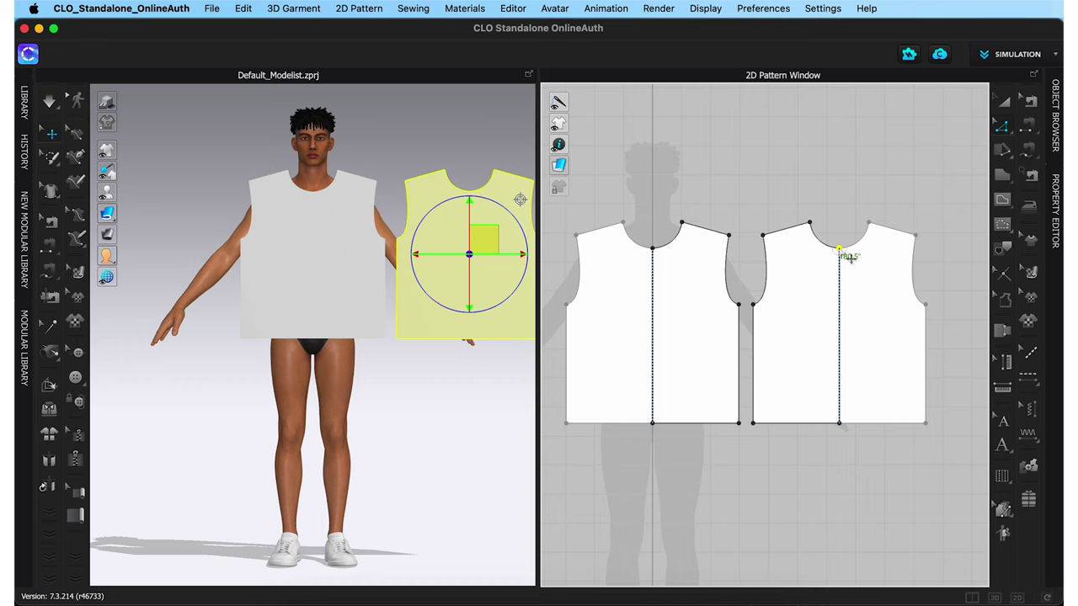
{"action": "scroll", "coordinate": [851, 259], "scroll_direction": "up", "scroll_amount": 8}
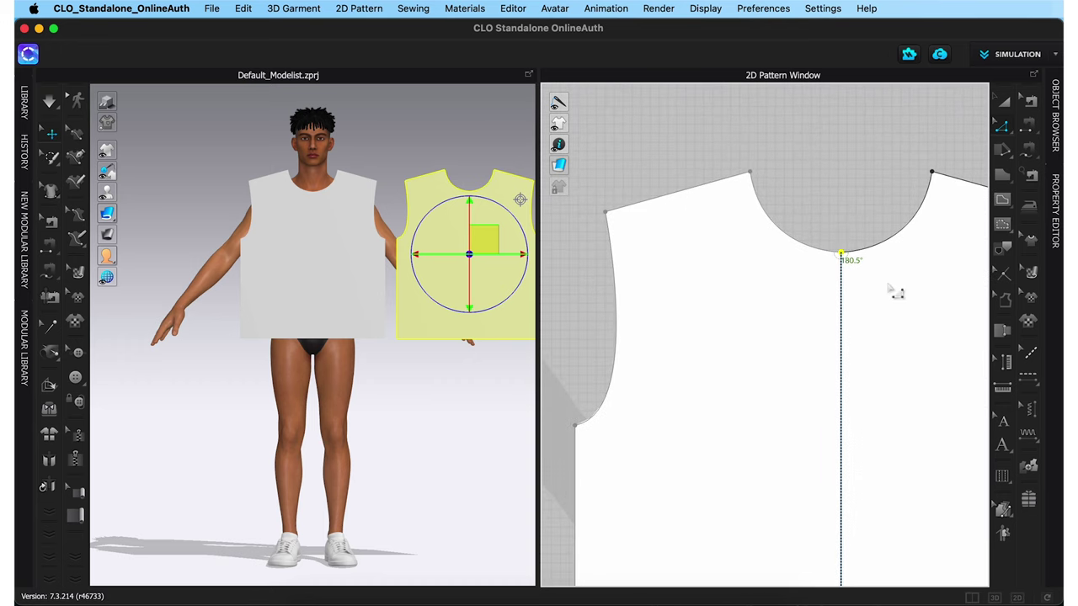
{"action": "key", "text": "Up"}
{"action": "key", "text": "Up"}
{"action": "key", "text": "Up"}
{"action": "key", "text": "Up"}
{"action": "key", "text": "Up"}
{"action": "key", "text": "Up"}
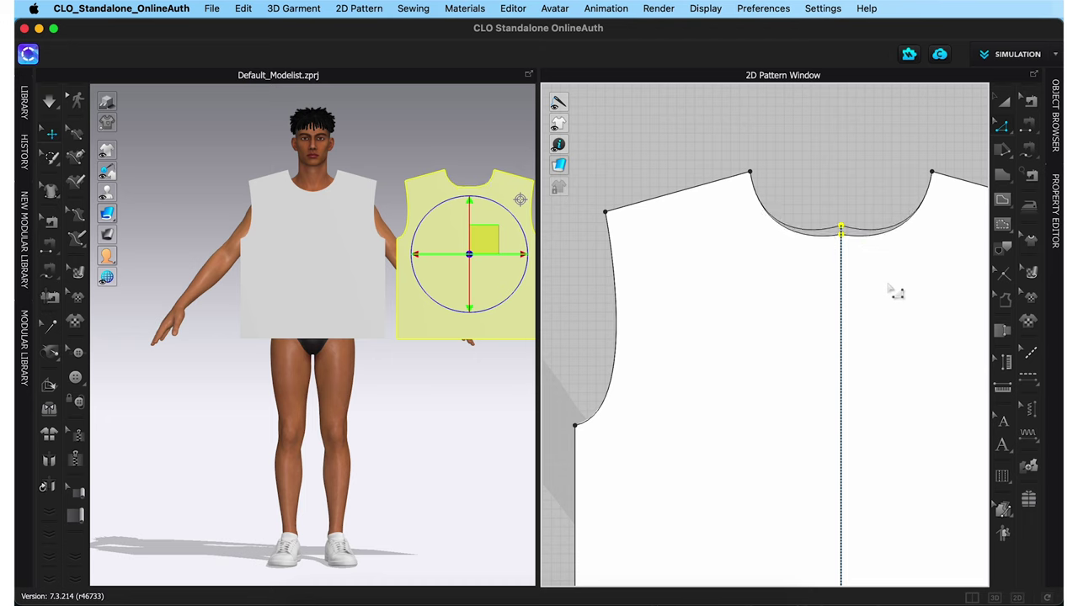
{"action": "key", "text": "Up"}
{"action": "key", "text": "Up"}
{"action": "key", "text": "Up"}
{"action": "key", "text": "Up"}
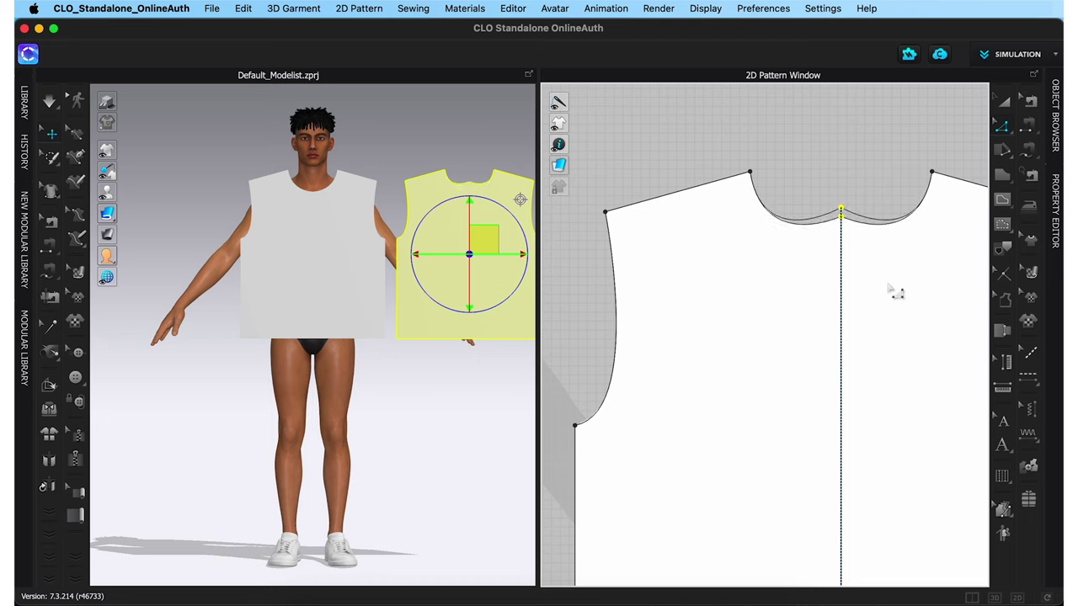
{"action": "key", "text": "Up"}
{"action": "key", "text": "Up"}
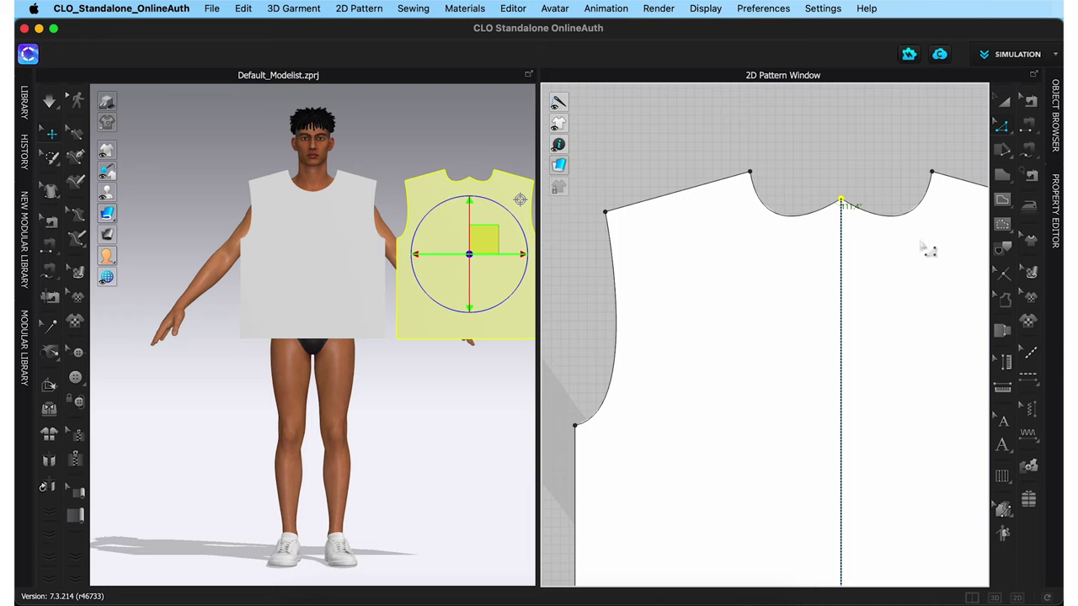
- Shorten the neckline curve handles at the back bodice's shoulder neck points to shape a smooth, shallow back neckline
{"action": "left_click", "coordinate": [933, 174]}
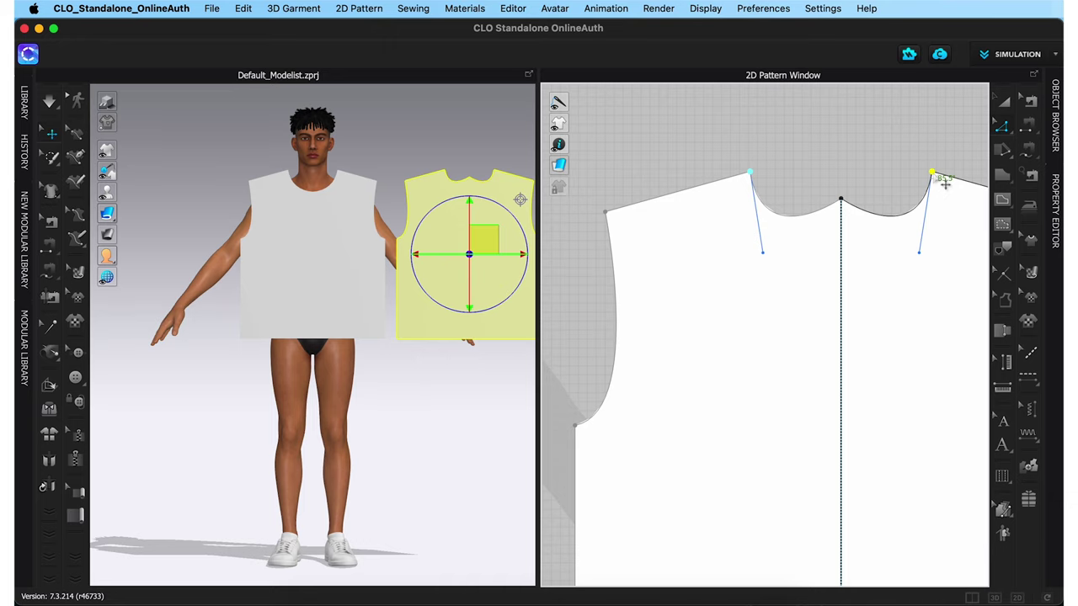
{"action": "left_click", "coordinate": [925, 219]}
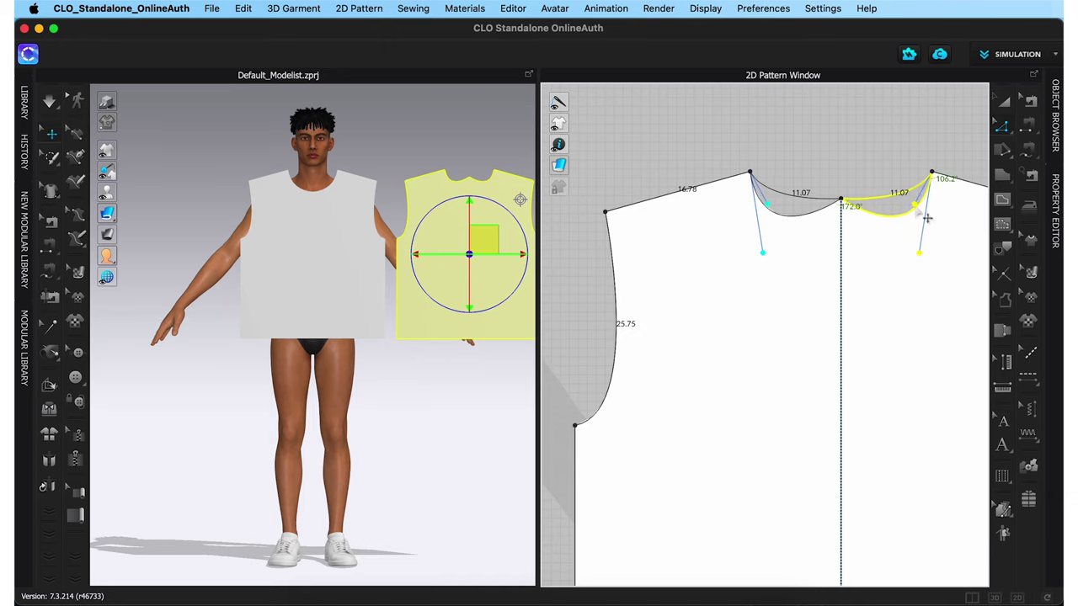
{"action": "key", "text": "super+z"}
{"action": "left_click", "coordinate": [866, 163]}
{"action": "scroll", "coordinate": [863, 162], "scroll_direction": "down", "scroll_amount": 5}
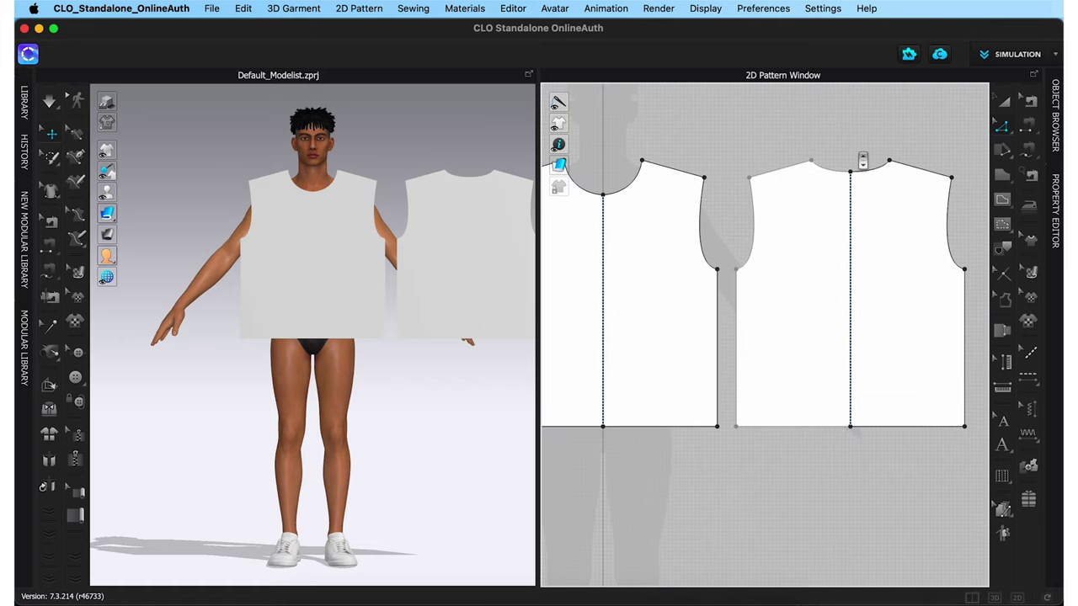
{"action": "scroll", "coordinate": [822, 168], "scroll_direction": "up", "scroll_amount": 1}
{"action": "scroll", "coordinate": [823, 169], "scroll_direction": "down", "scroll_amount": 3}
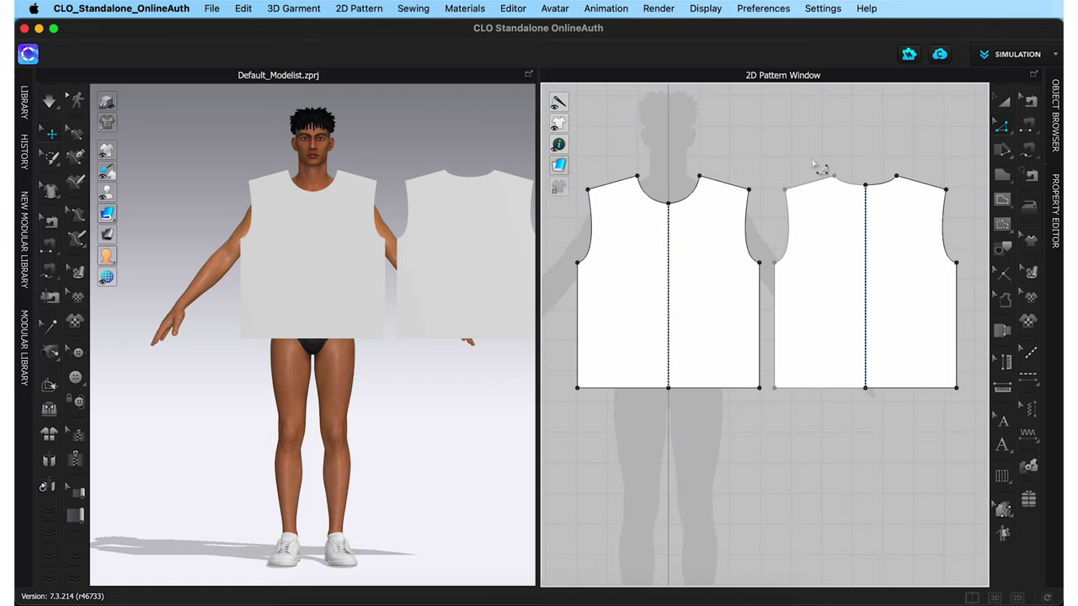
- Raise the back bodice's shoulder lines slightly and curve the front bodice's armholes further inward at the underarm
{"action": "left_click", "coordinate": [821, 193]}
{"action": "key", "text": "Up"}
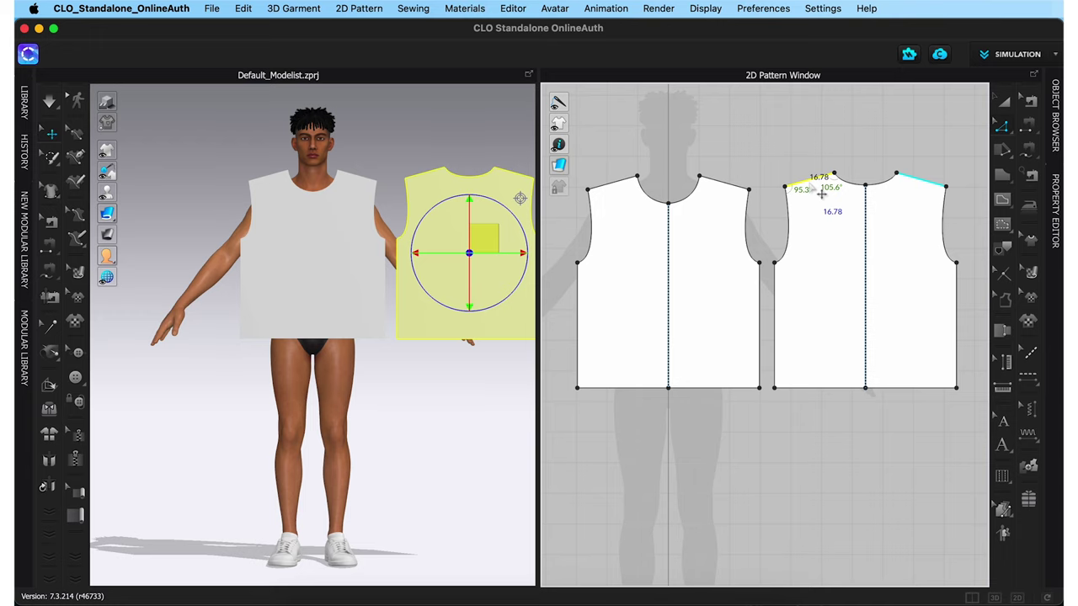
{"action": "left_click", "coordinate": [744, 266]}
{"action": "left_click_drag", "start_coordinate": [745, 269], "coordinate": [722, 270]}
{"action": "left_click", "coordinate": [818, 457]}
{"action": "scroll", "coordinate": [788, 445], "scroll_direction": "down", "scroll_amount": 2}
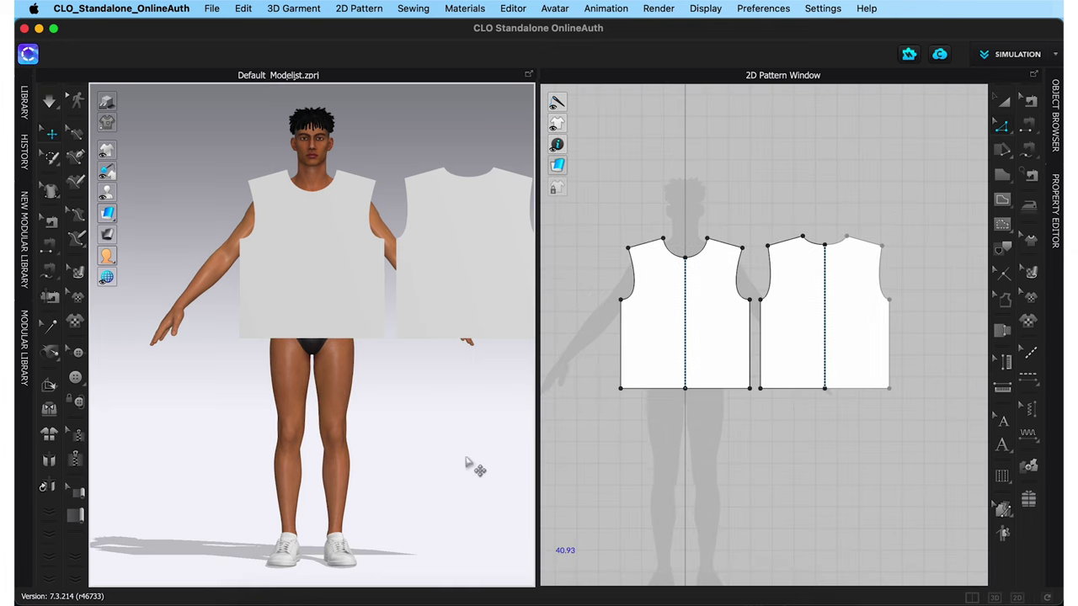
- Examine the avatar and the bodice pieces in 3D from both sides, the back and the front
{"action": "mouse_move", "coordinate": [469, 462]}
{"action": "right_mouse_down"}
{"action": "mouse_move", "coordinate": [392, 466]}
{"action": "mouse_move", "coordinate": [524, 465]}
{"action": "mouse_move", "coordinate": [474, 466]}
{"action": "mouse_move", "coordinate": [464, 426]}
{"action": "mouse_move", "coordinate": [466, 489]}
{"action": "mouse_move", "coordinate": [468, 463]}
{"action": "right_mouse_up"}
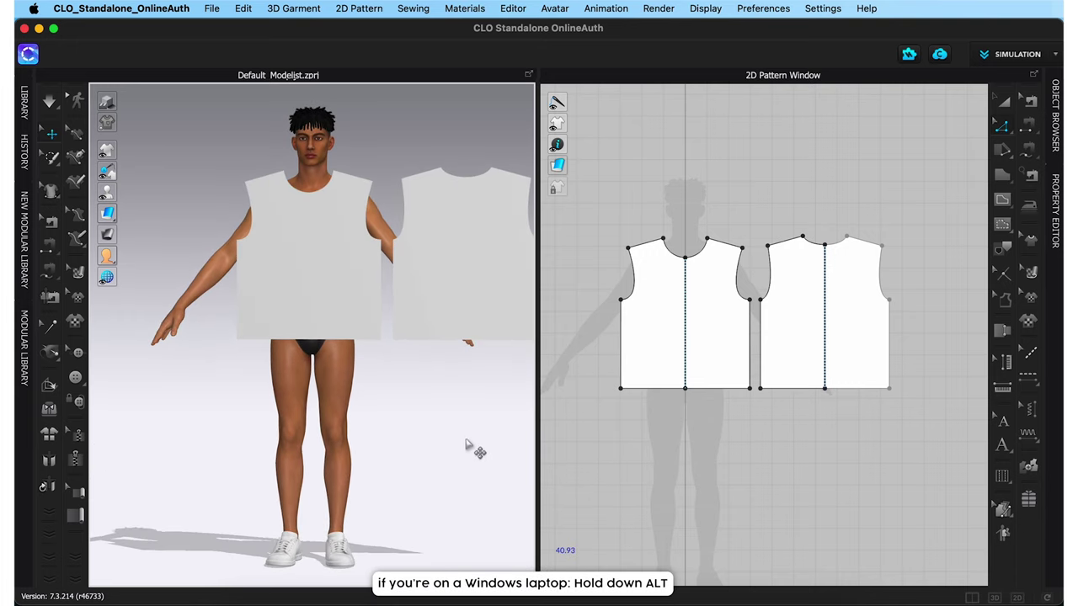
{"action": "middle_click_drag", "start_coordinate": [466, 447], "coordinate": [440, 504]}
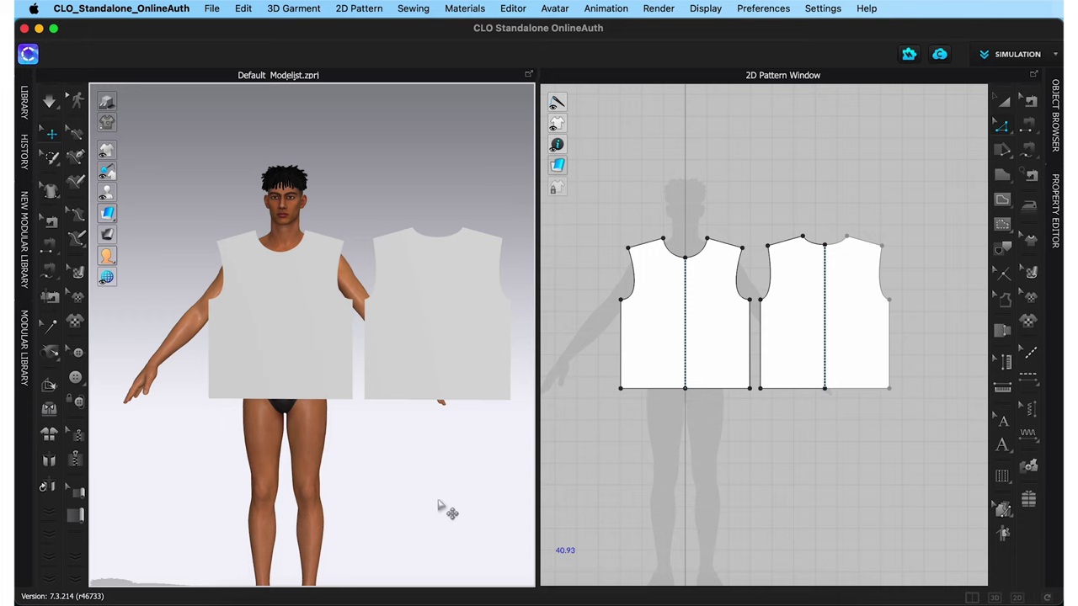
{"action": "middle_click_drag", "start_coordinate": [439, 505], "coordinate": [392, 373]}
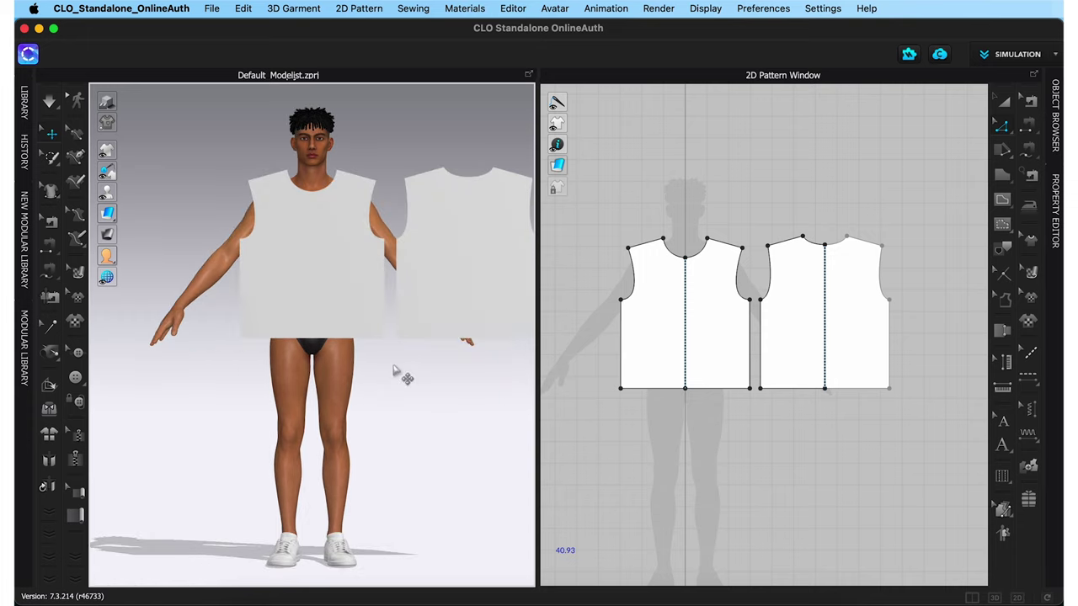
{"action": "key", "text": "6"}
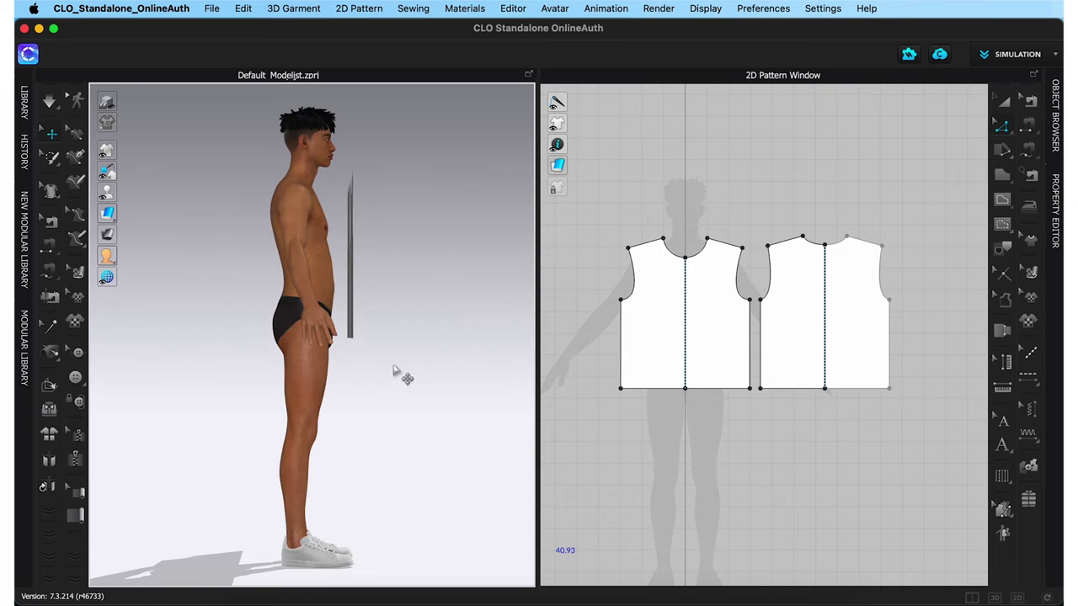
{"action": "key", "text": "4"}
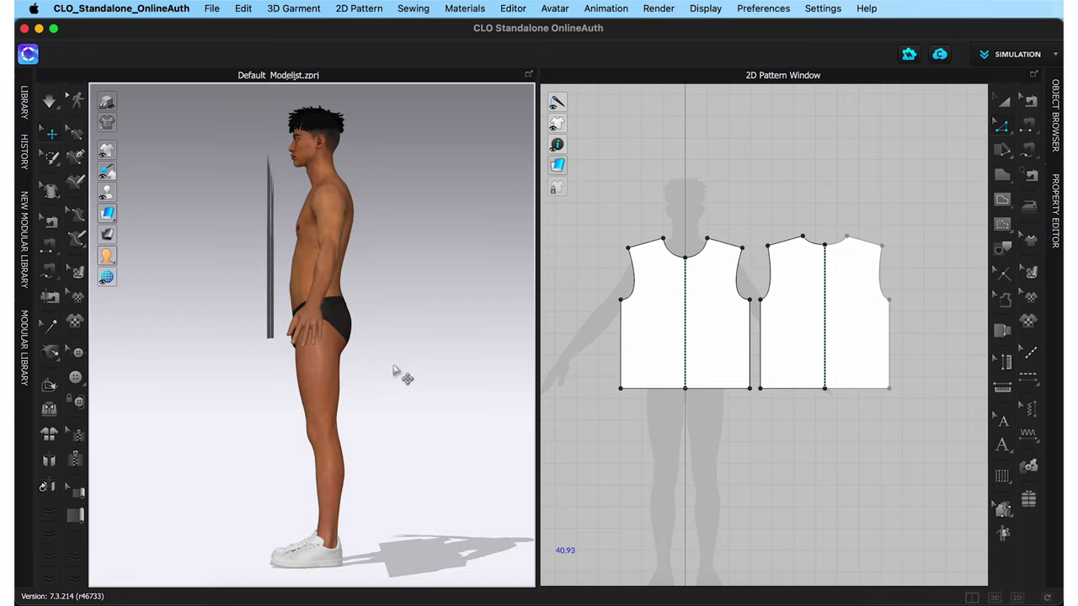
{"action": "key", "text": "8"}
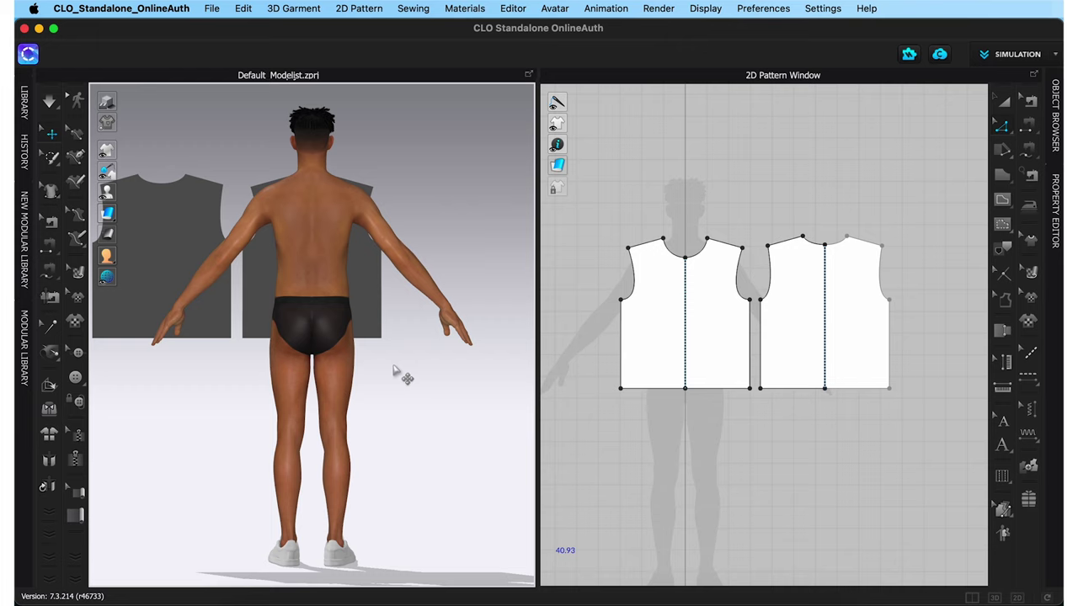
{"action": "key", "text": "2"}
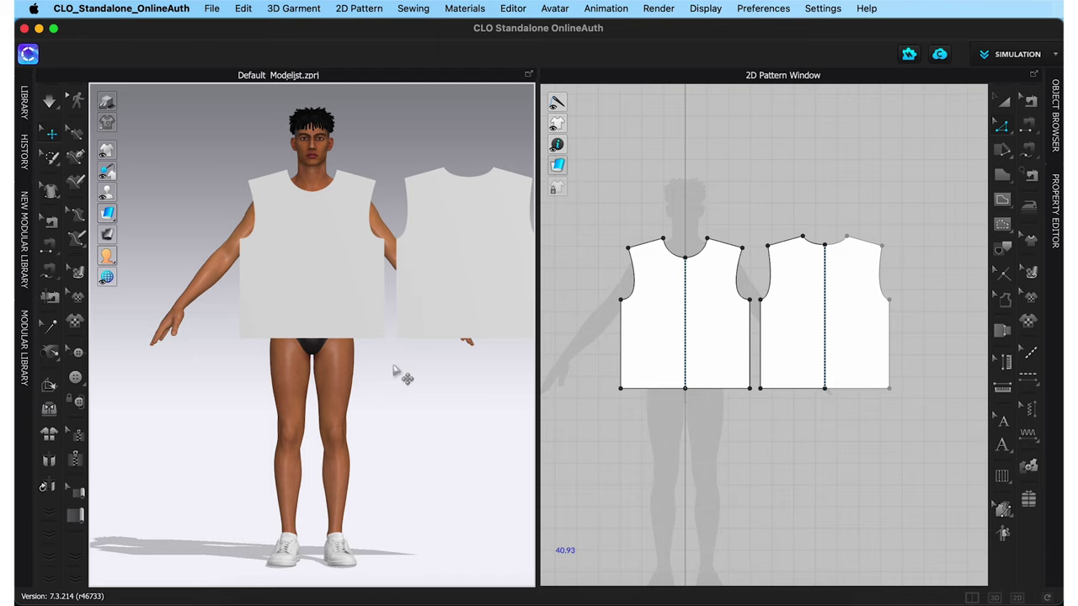
- Select both bodice pieces in 3D and move them together down off the avatar's torso
{"action": "left_click", "coordinate": [309, 251]}
{"action": "left_click", "coordinate": [431, 216], "text": "shift"}
{"action": "left_click_drag", "start_coordinate": [432, 203], "coordinate": [477, 380]}
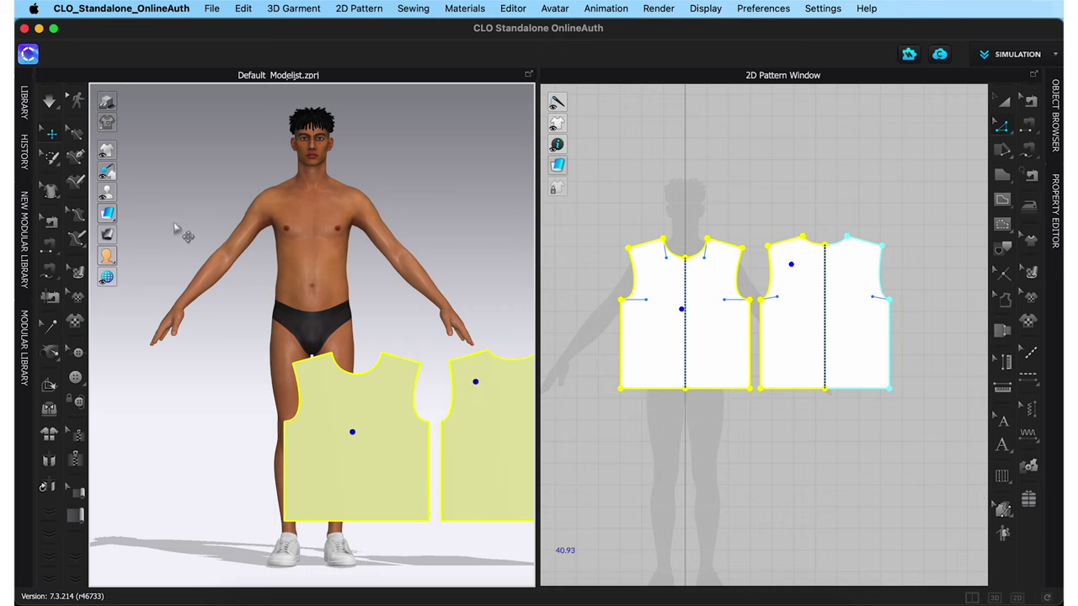
- Display the avatar's arrangement points in the 3D window and deselect the pattern pieces
{"action": "mouse_move", "coordinate": [115, 195]}
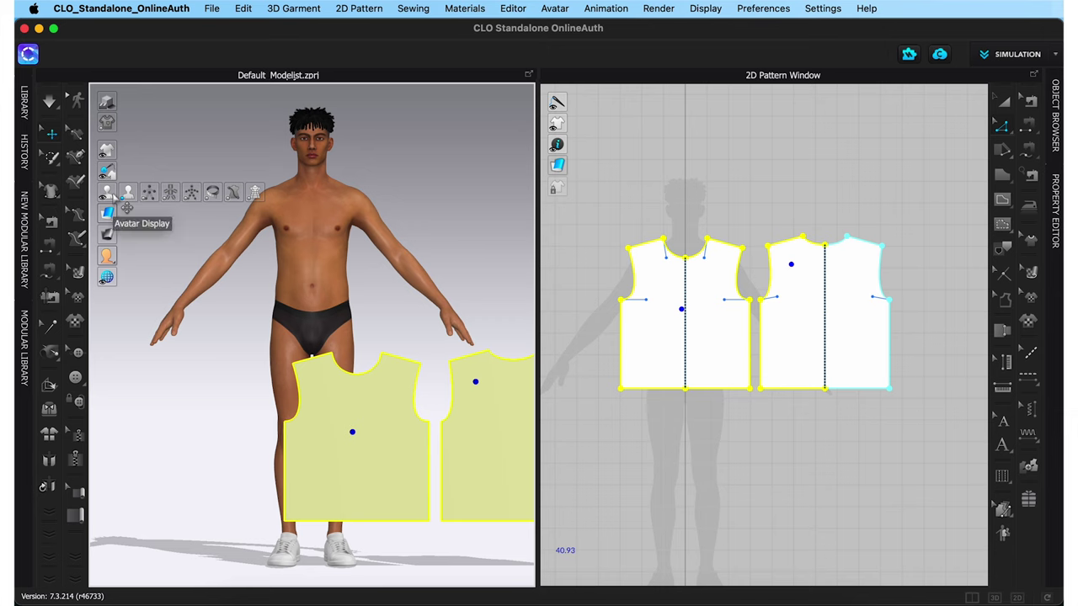
{"action": "left_click", "coordinate": [149, 194]}
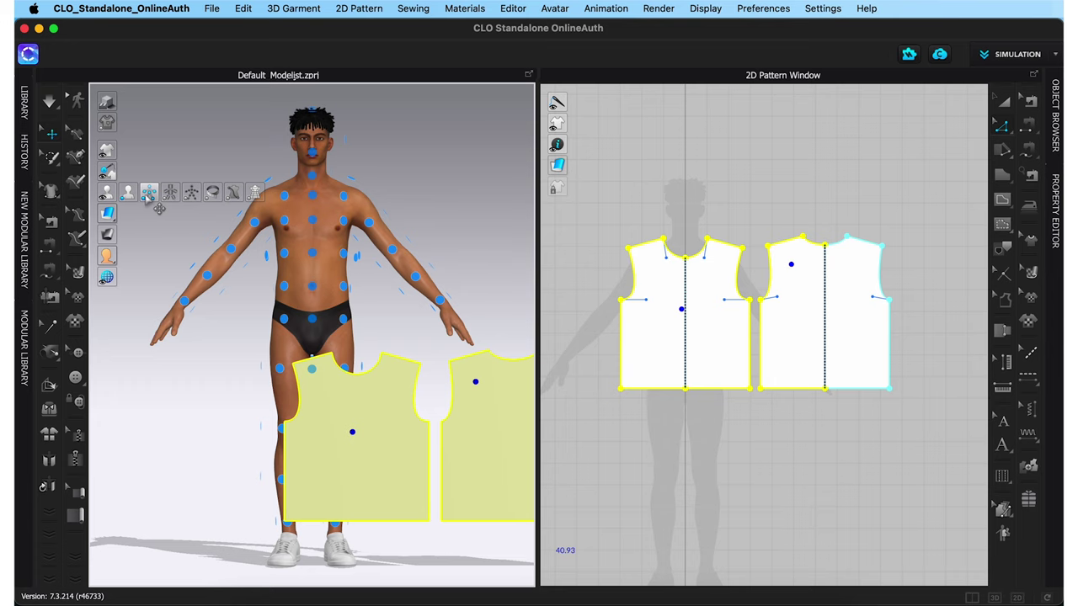
{"action": "left_click", "coordinate": [157, 280]}
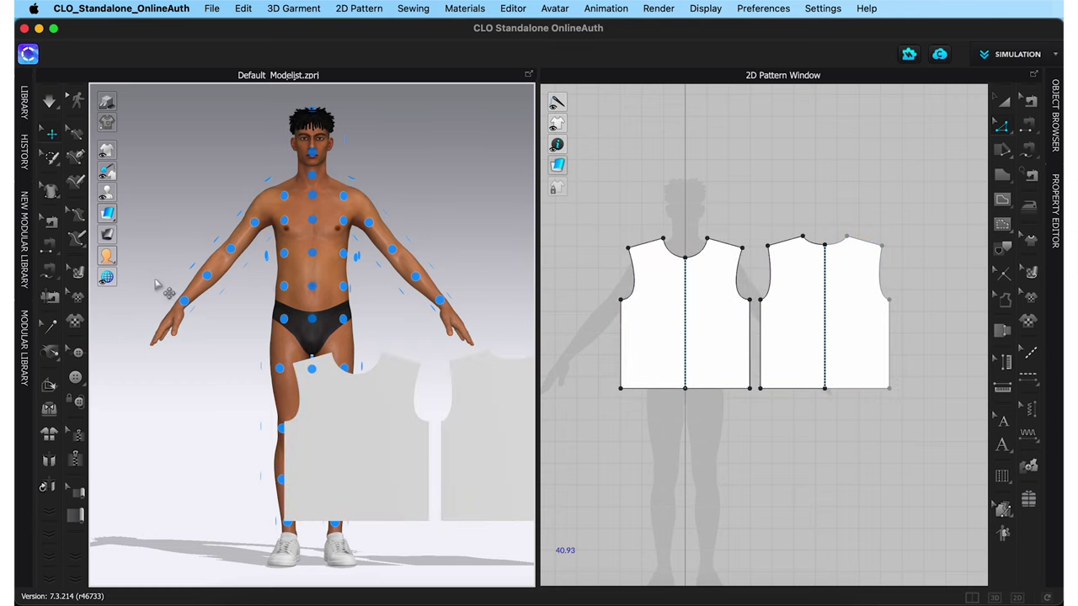
- Arrange the front bodice around the avatar's torso at the centre front arrangement point in the third row from the shoulders
{"action": "left_click", "coordinate": [327, 404]}
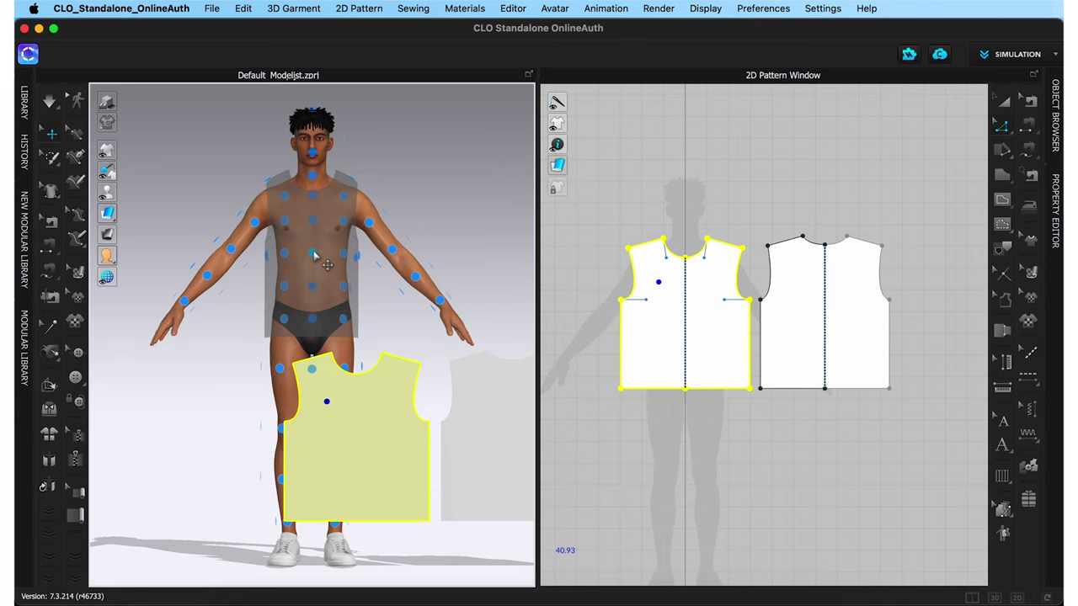
{"action": "left_click", "coordinate": [313, 255]}
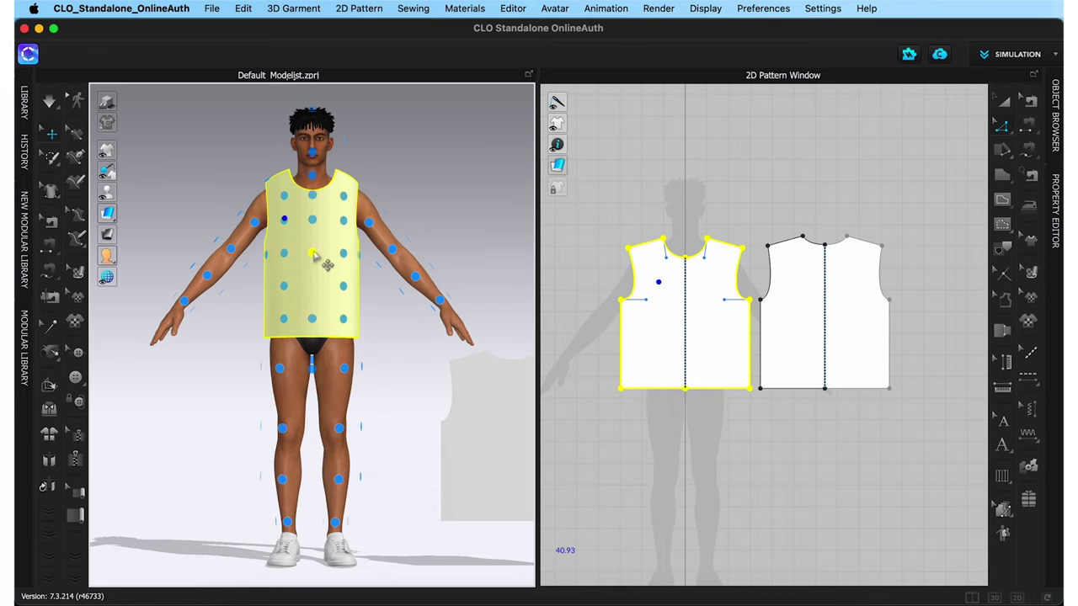
{"action": "left_click", "coordinate": [313, 255]}
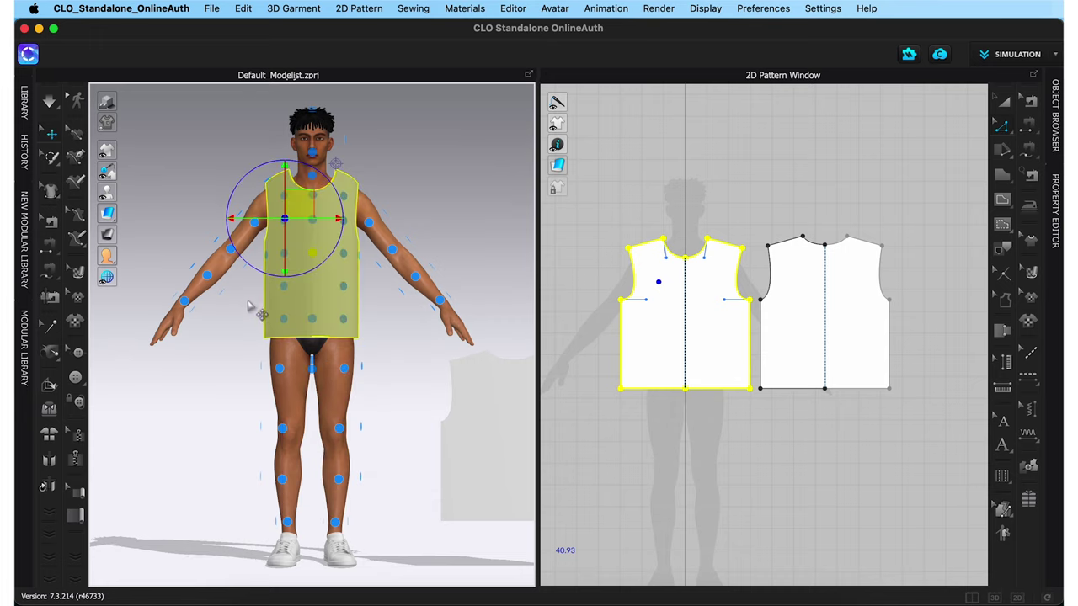
{"action": "left_click", "coordinate": [226, 352]}
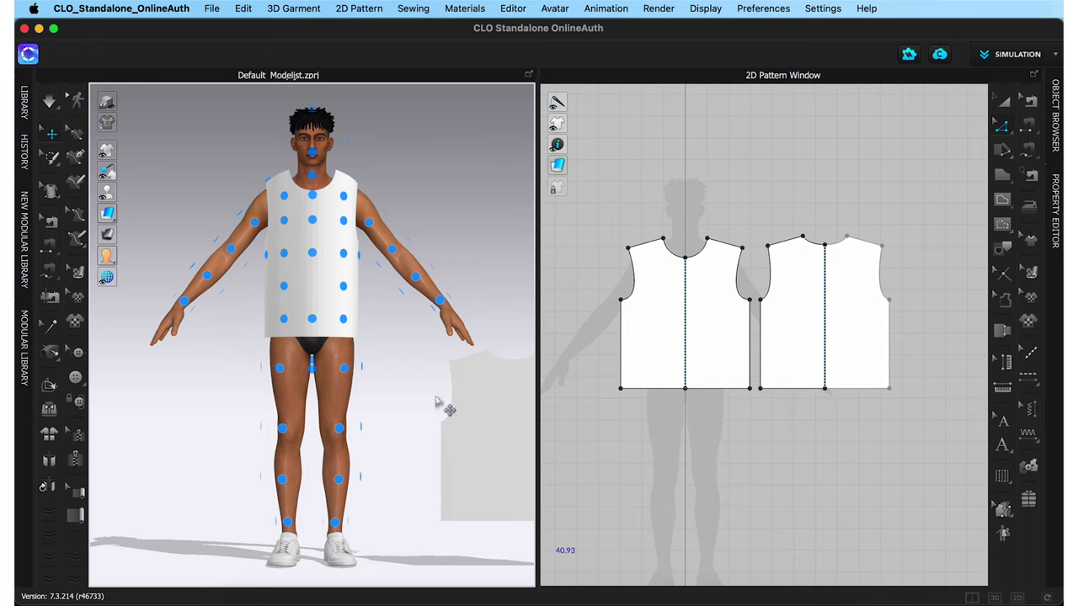
- Flip the back bodice horizontally in 3D so that its outer side faces backward
{"action": "left_click", "coordinate": [485, 399]}
{"action": "right_click", "coordinate": [485, 401]}
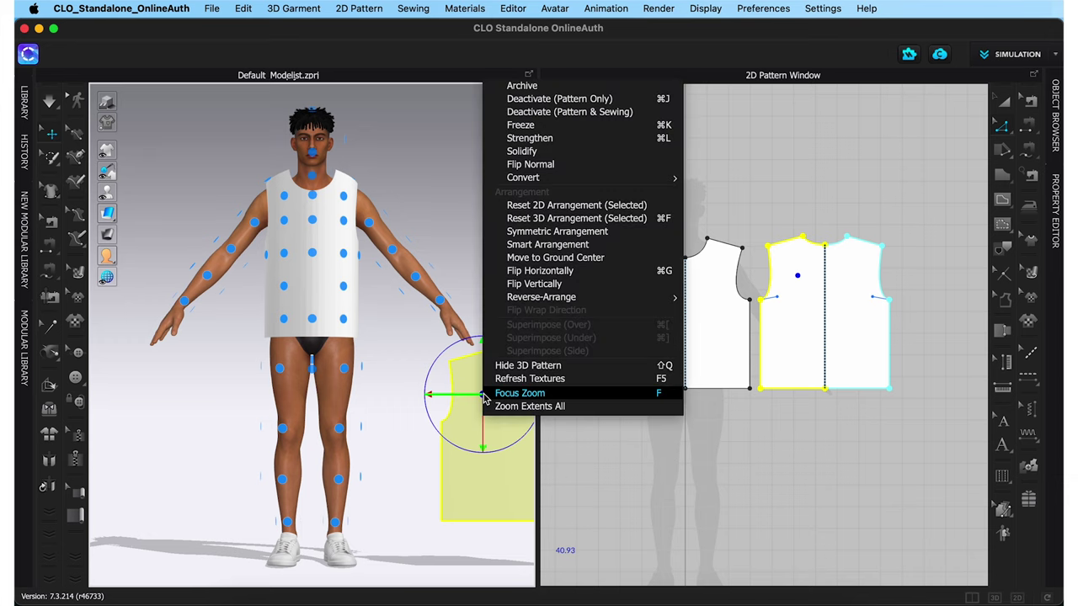
{"action": "left_click", "coordinate": [558, 271]}
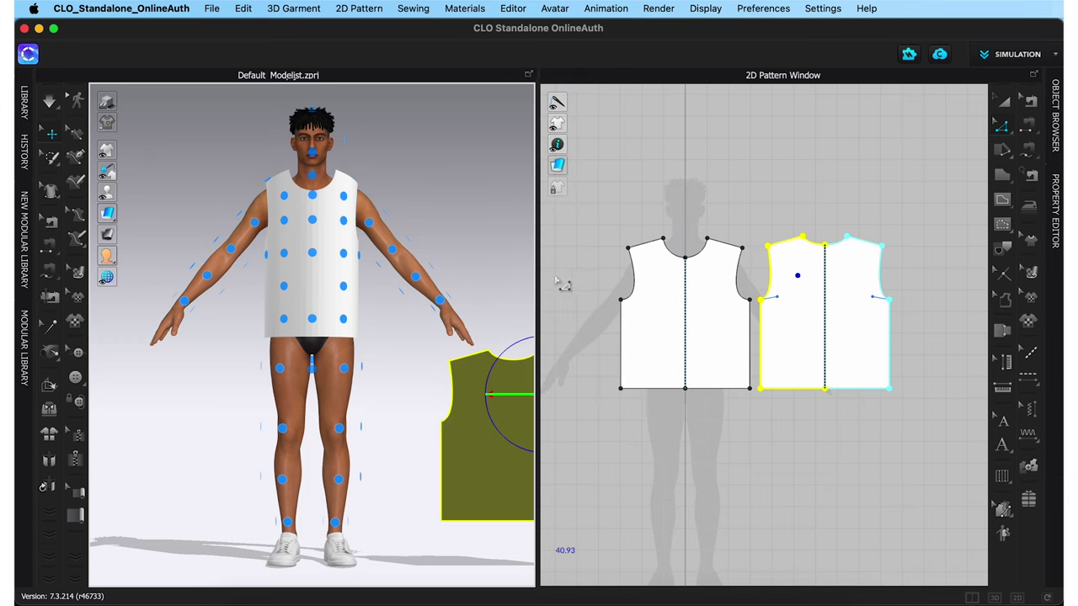
{"action": "left_click", "coordinate": [501, 289]}
- Arrange the flipped back bodice on the avatar's back at the centre arrangement point in the third row from the shoulders
{"action": "middle_click_drag", "start_coordinate": [501, 289], "coordinate": [429, 282]}
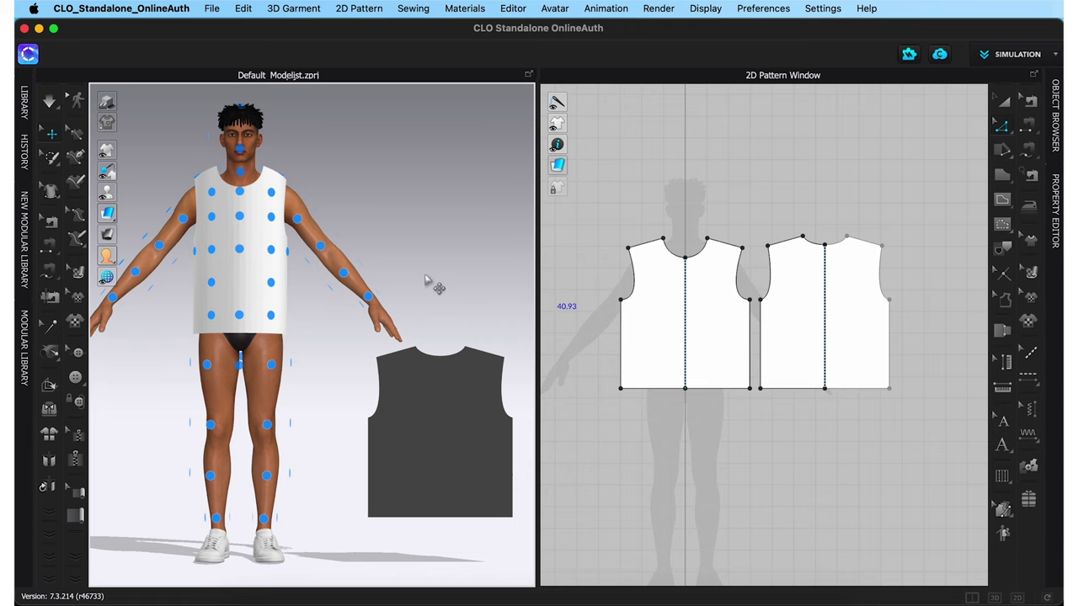
{"action": "right_click_drag", "start_coordinate": [447, 284], "coordinate": [387, 282]}
{"action": "left_click", "coordinate": [155, 402]}
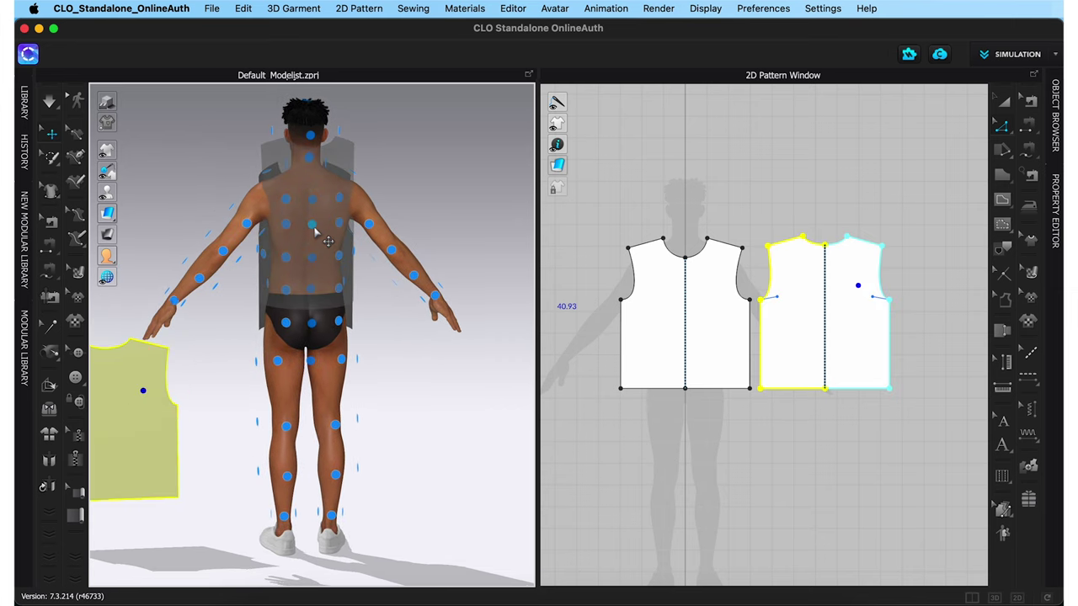
{"action": "left_click", "coordinate": [312, 254]}
{"action": "left_click", "coordinate": [408, 357]}
- Move the back bodice backward in 3D, away from the avatar's back, and deselect it
{"action": "mouse_move", "coordinate": [409, 360]}
{"action": "right_mouse_down"}
{"action": "mouse_move", "coordinate": [458, 360]}
{"action": "mouse_move", "coordinate": [425, 361]}
{"action": "right_mouse_up"}
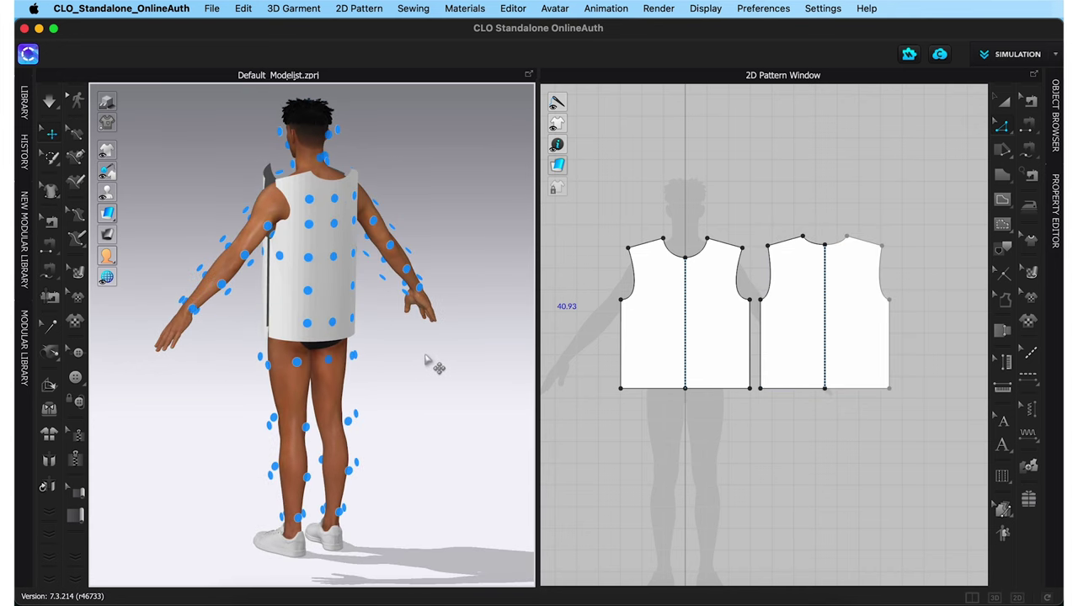
{"action": "left_click", "coordinate": [332, 276]}
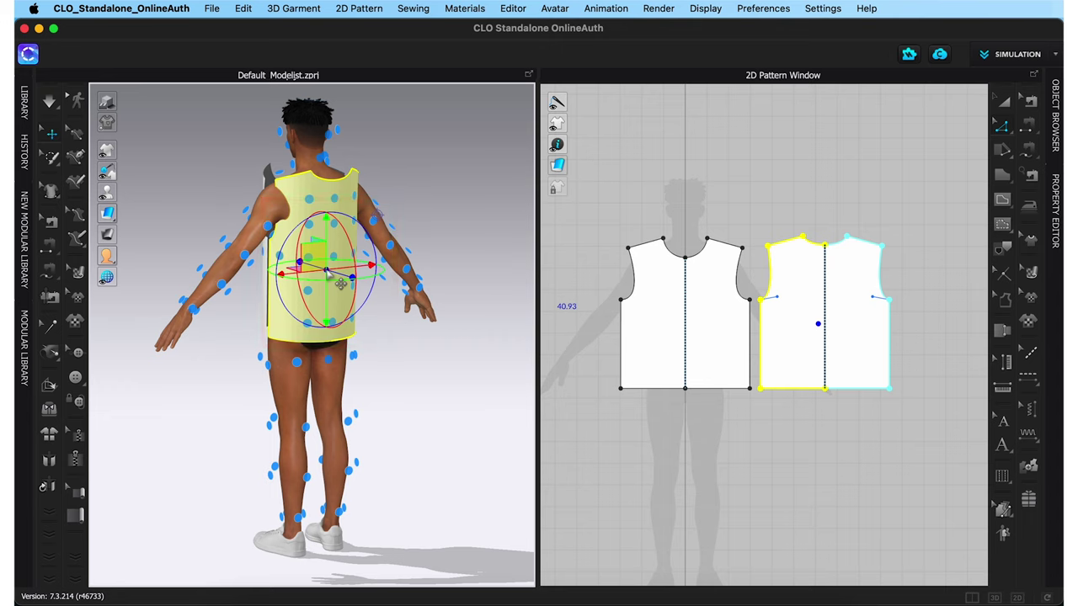
{"action": "scroll", "coordinate": [395, 312], "scroll_direction": "up", "scroll_amount": 5}
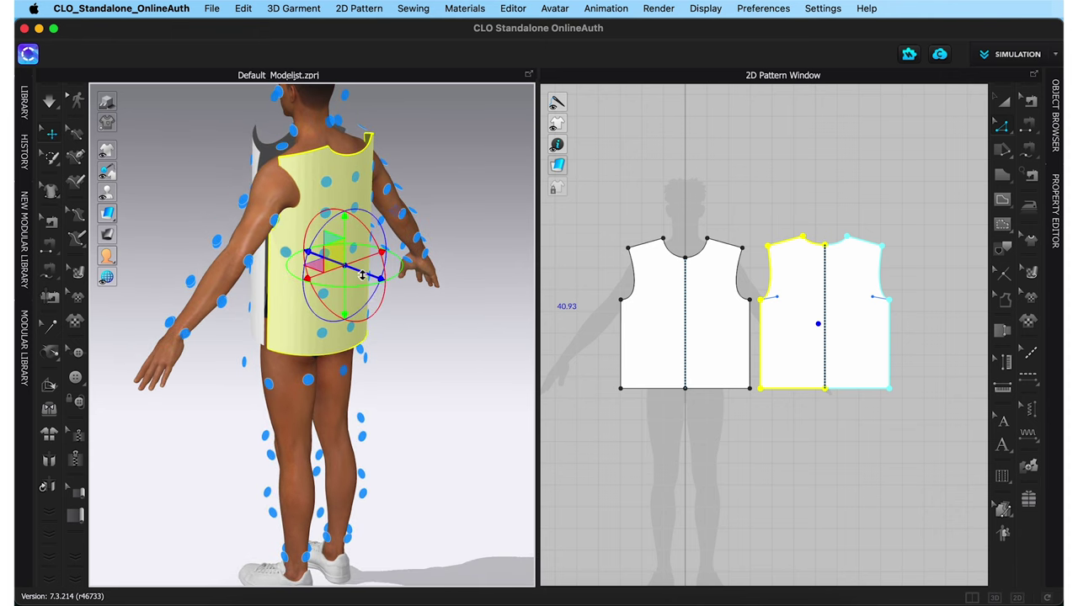
{"action": "left_click_drag", "start_coordinate": [357, 270], "coordinate": [384, 212]}
{"action": "mouse_move", "coordinate": [373, 277]}
{"action": "left_mouse_down"}
{"action": "mouse_move", "coordinate": [345, 282]}
{"action": "mouse_move", "coordinate": [365, 277]}
{"action": "left_mouse_up"}
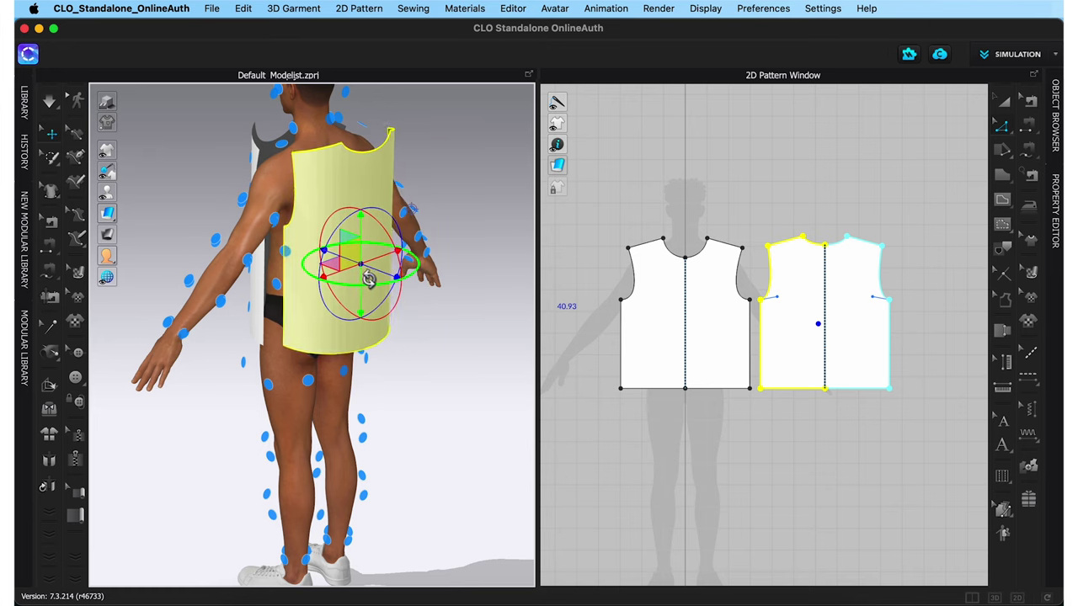
{"action": "left_click", "coordinate": [420, 345]}
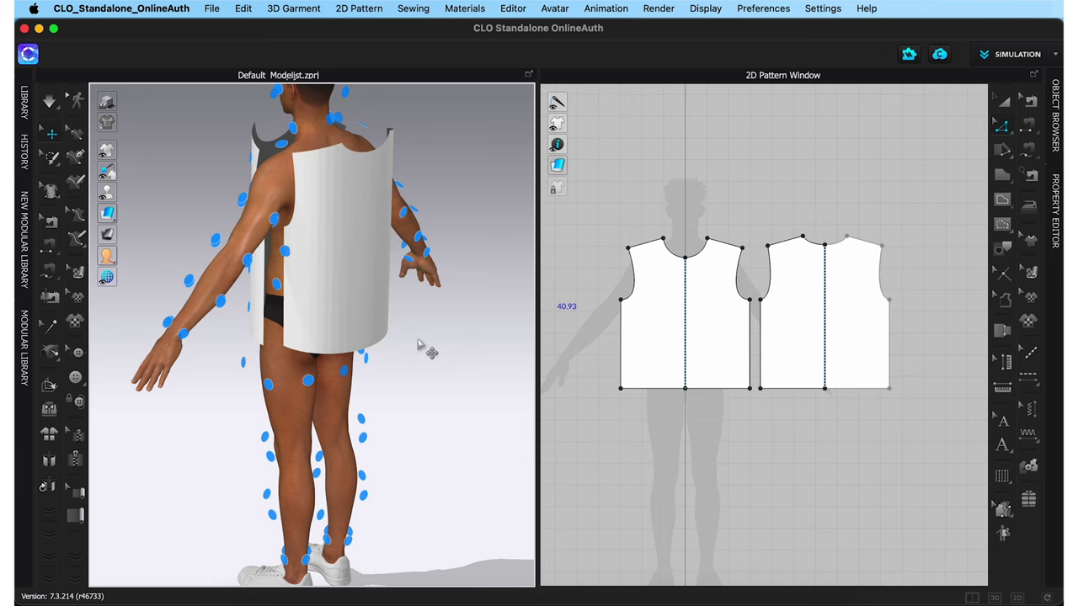
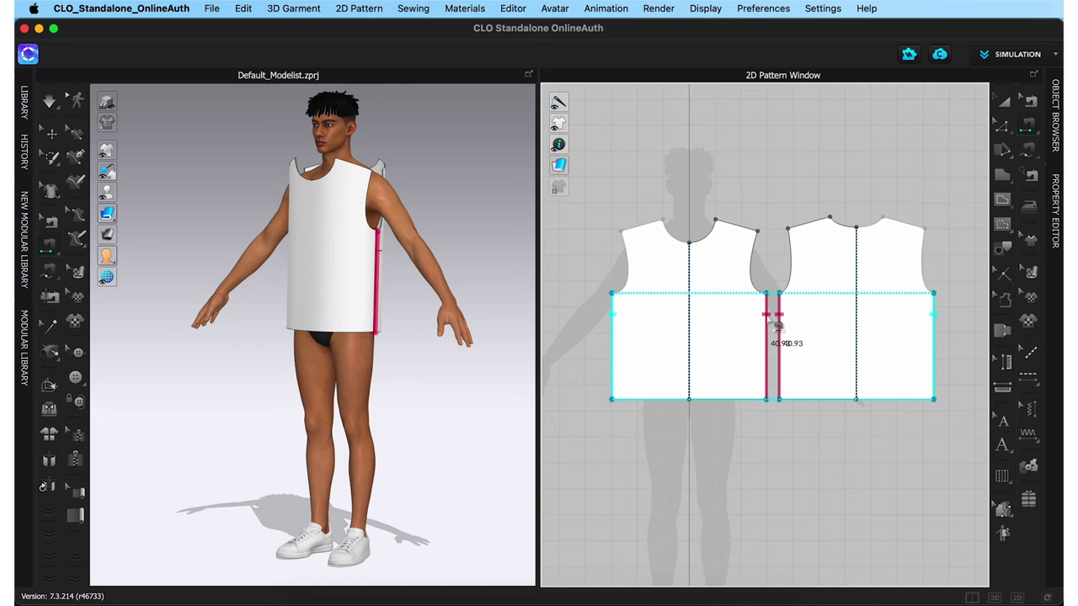
- Sew the front and back bodices together along their matching side seams and shoulder seams
{"action": "left_click", "coordinate": [776, 325]}
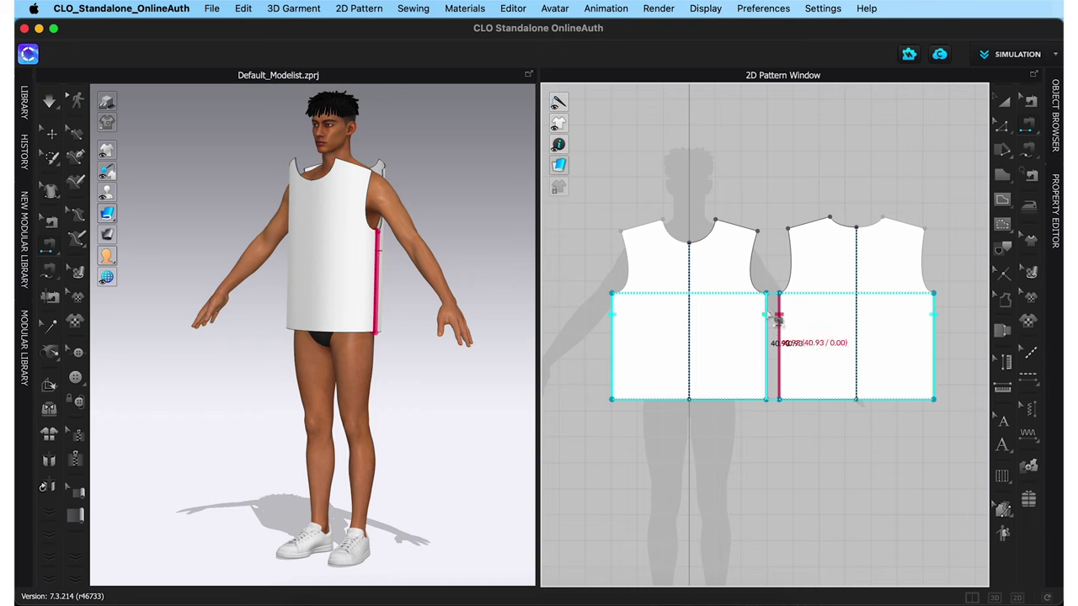
{"action": "left_click", "coordinate": [809, 229]}
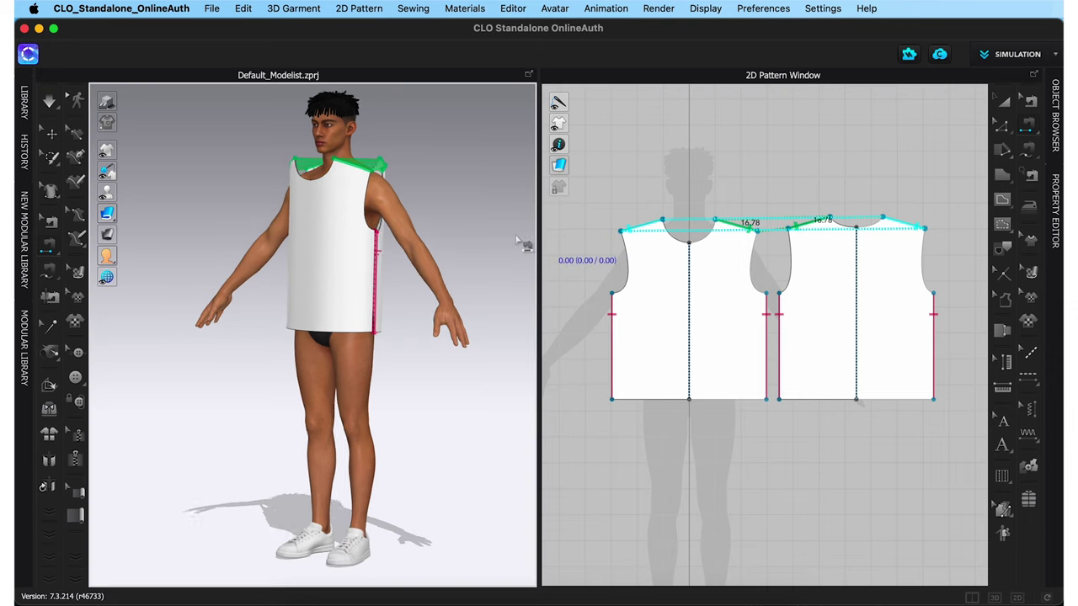
{"action": "mouse_move", "coordinate": [531, 241]}
{"action": "right_mouse_down"}
{"action": "mouse_move", "coordinate": [478, 245]}
{"action": "mouse_move", "coordinate": [573, 243]}
{"action": "mouse_move", "coordinate": [544, 243]}
{"action": "right_mouse_up"}
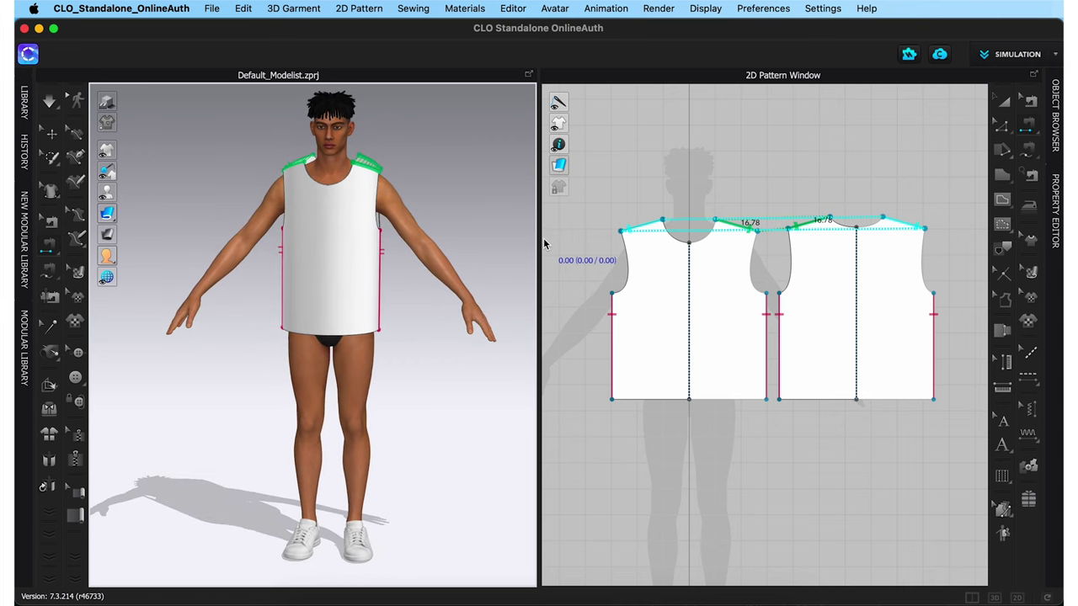
{"action": "right_click_drag", "start_coordinate": [543, 237], "coordinate": [480, 233]}
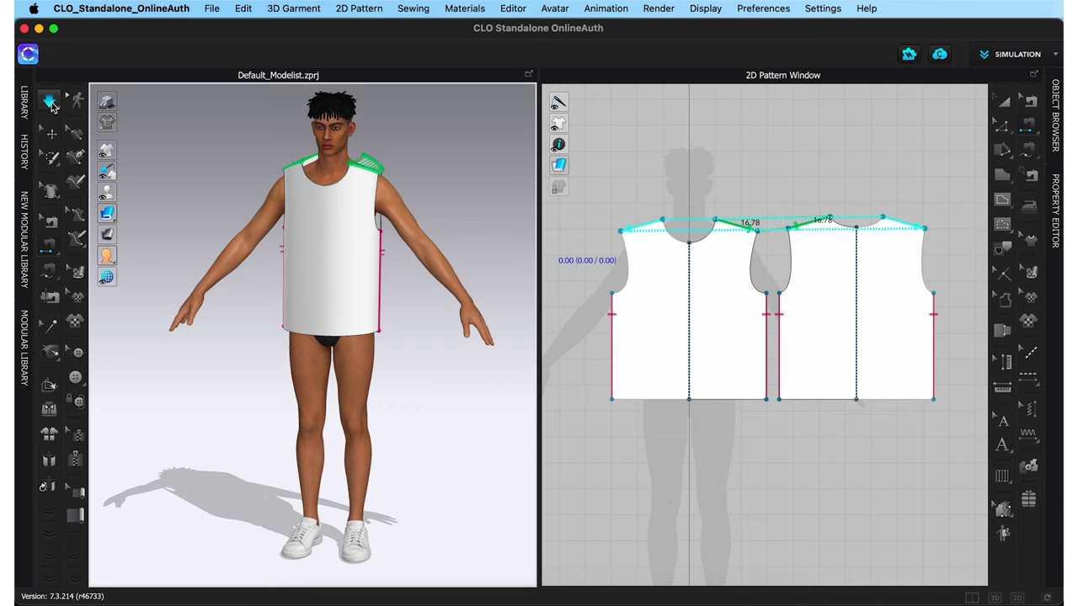
- Simulate the sewn garment and pull the front bodice near the neckline to settle it on the avatar
{"action": "left_click", "coordinate": [51, 102]}
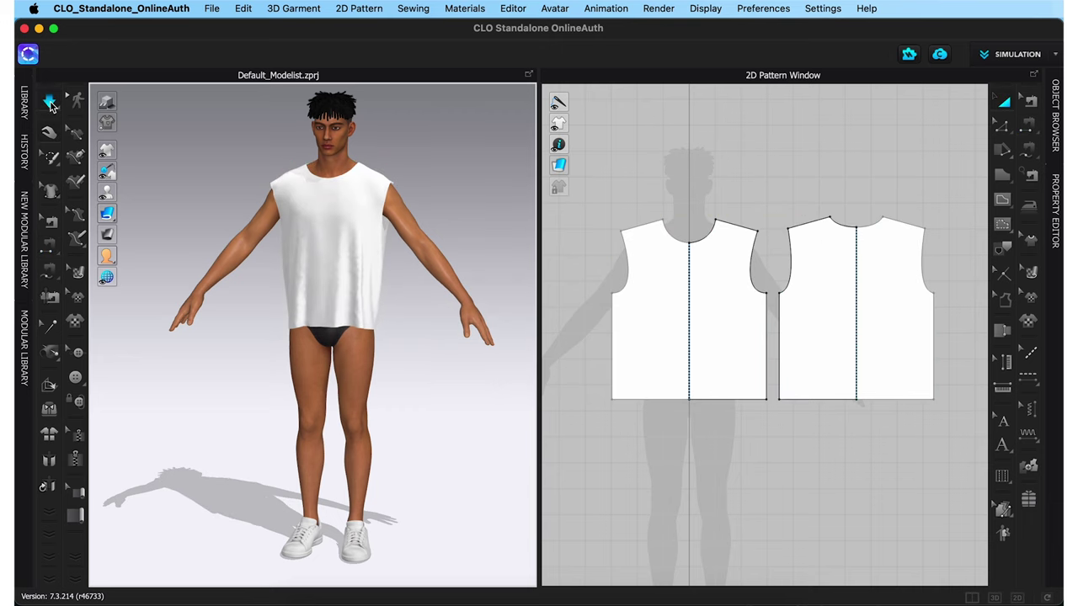
{"action": "mouse_move", "coordinate": [404, 169]}
{"action": "right_mouse_down"}
{"action": "mouse_move", "coordinate": [433, 168]}
{"action": "mouse_move", "coordinate": [414, 164]}
{"action": "right_mouse_up"}
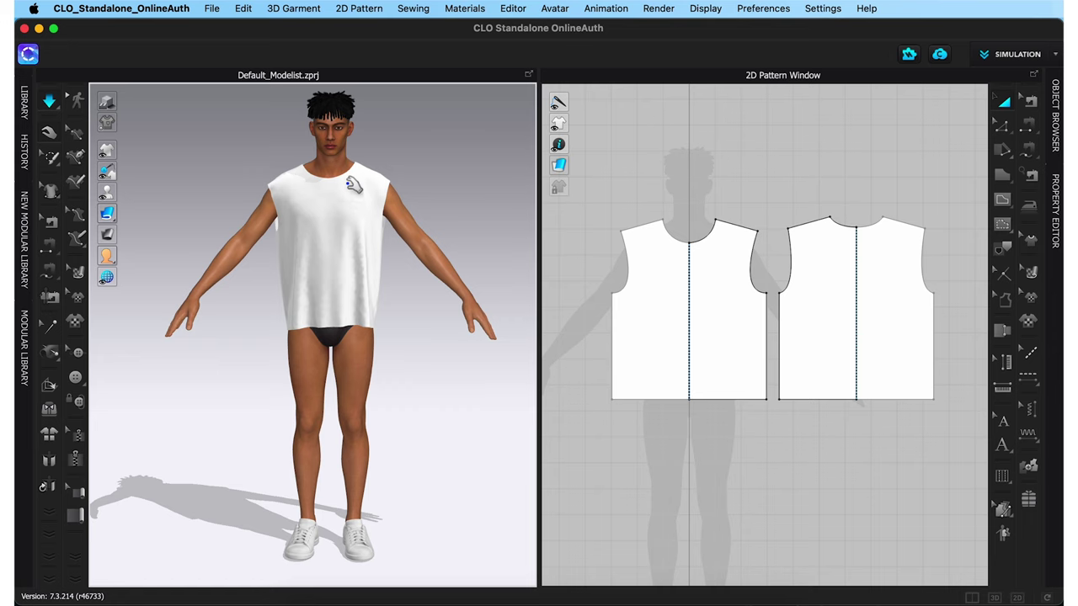
{"action": "left_click_drag", "start_coordinate": [354, 185], "coordinate": [313, 217]}
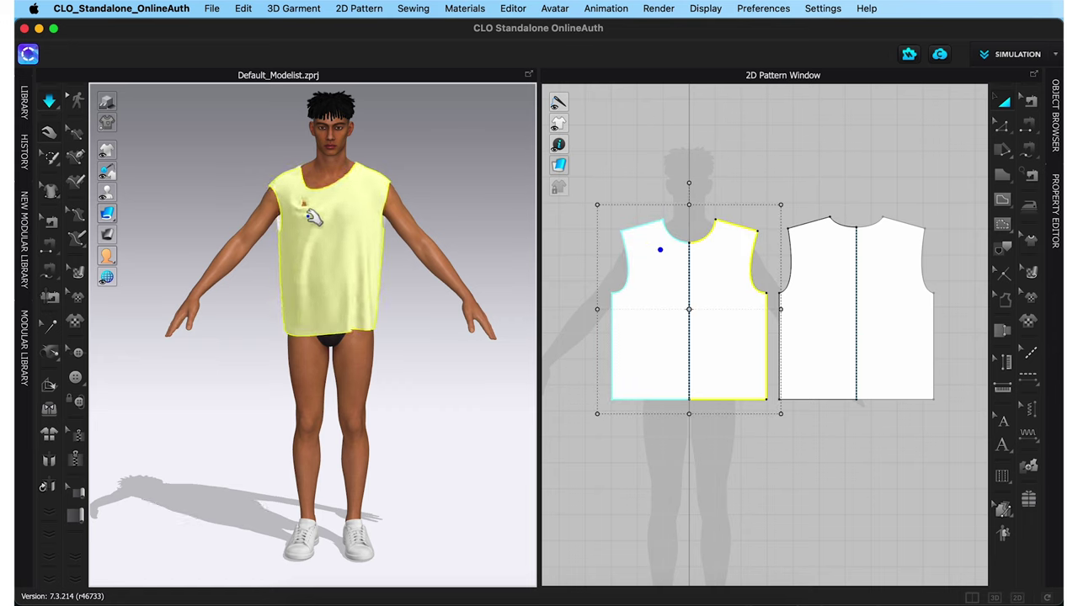
{"action": "left_click_drag", "start_coordinate": [359, 179], "coordinate": [348, 211]}
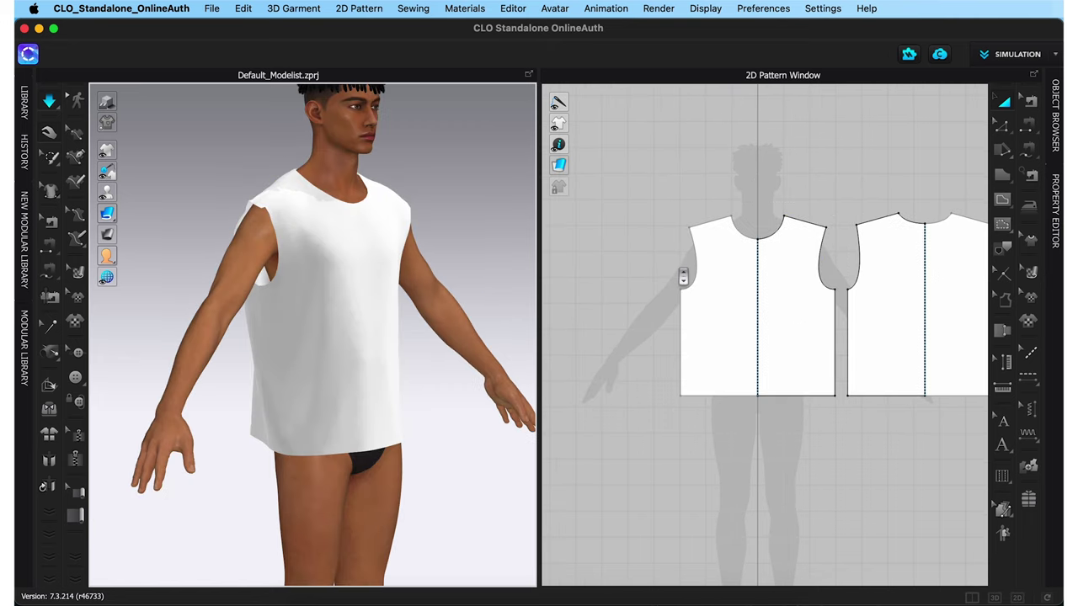
- Measure the length of the front bodice's armhole curve
{"action": "scroll", "coordinate": [683, 272], "scroll_direction": "up", "scroll_amount": 3}
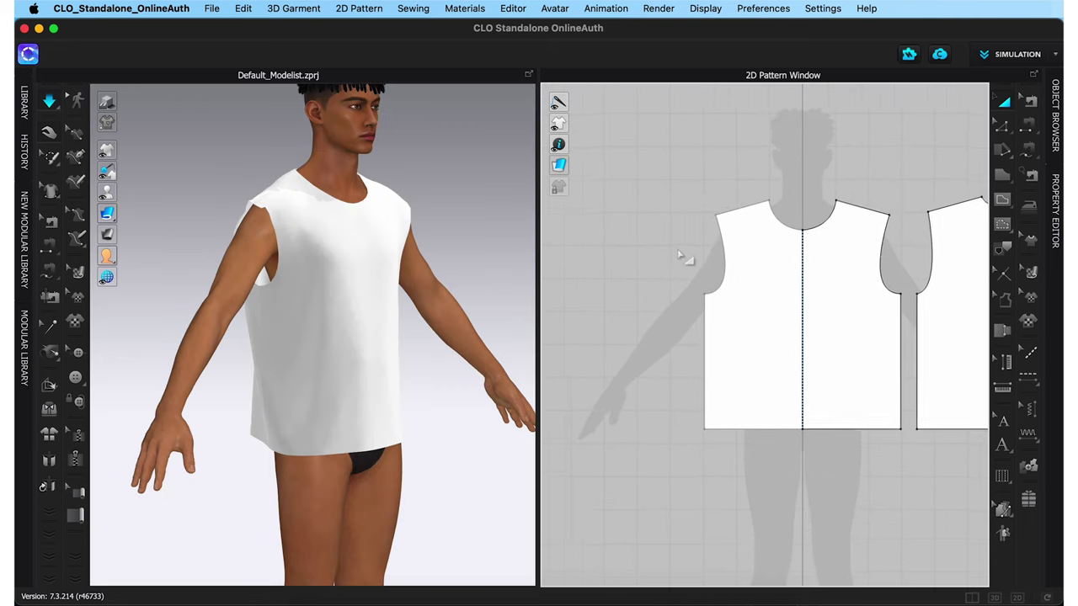
{"action": "middle_click_drag", "start_coordinate": [683, 257], "coordinate": [707, 246]}
{"action": "left_click", "coordinate": [1002, 126]}
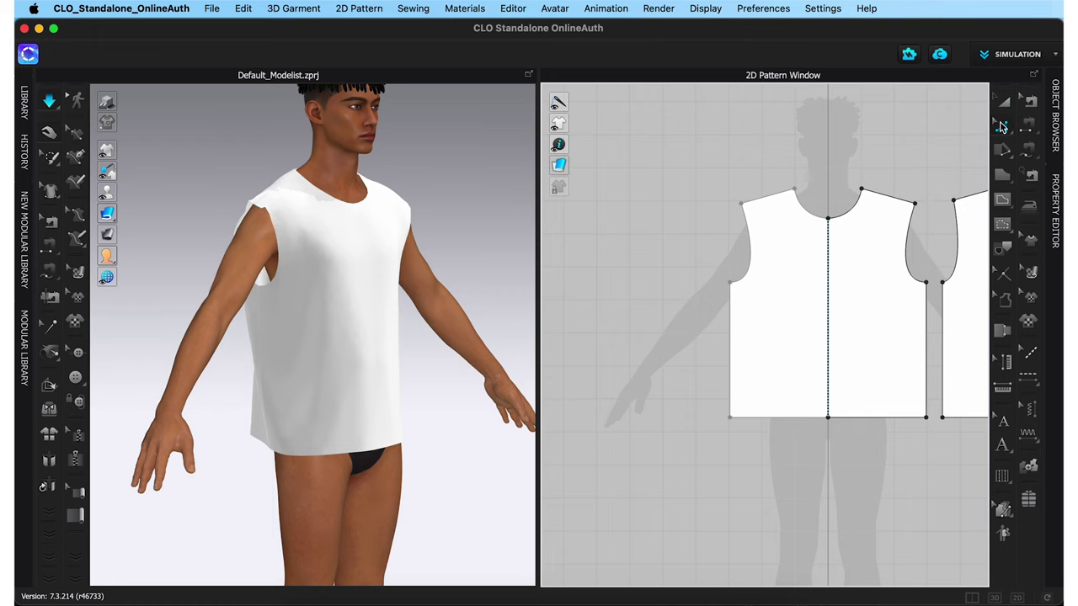
{"action": "left_click", "coordinate": [764, 265]}
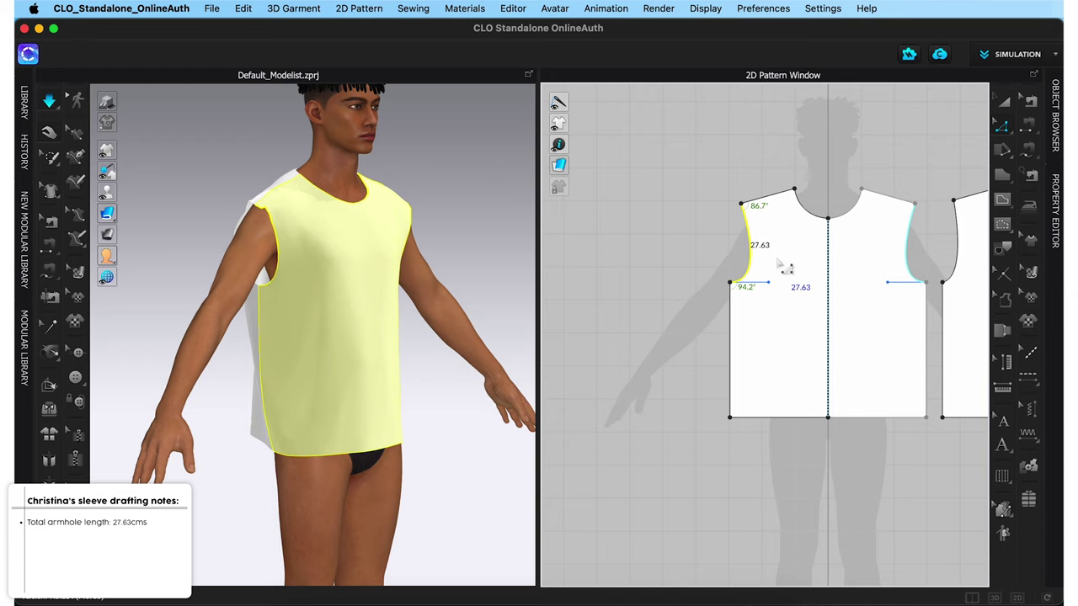
- Create a 27.63 cm wide, 30 cm high rectangle pattern for the sleeve and place it beside the front bodice's armhole
{"action": "left_click", "coordinate": [1007, 178]}
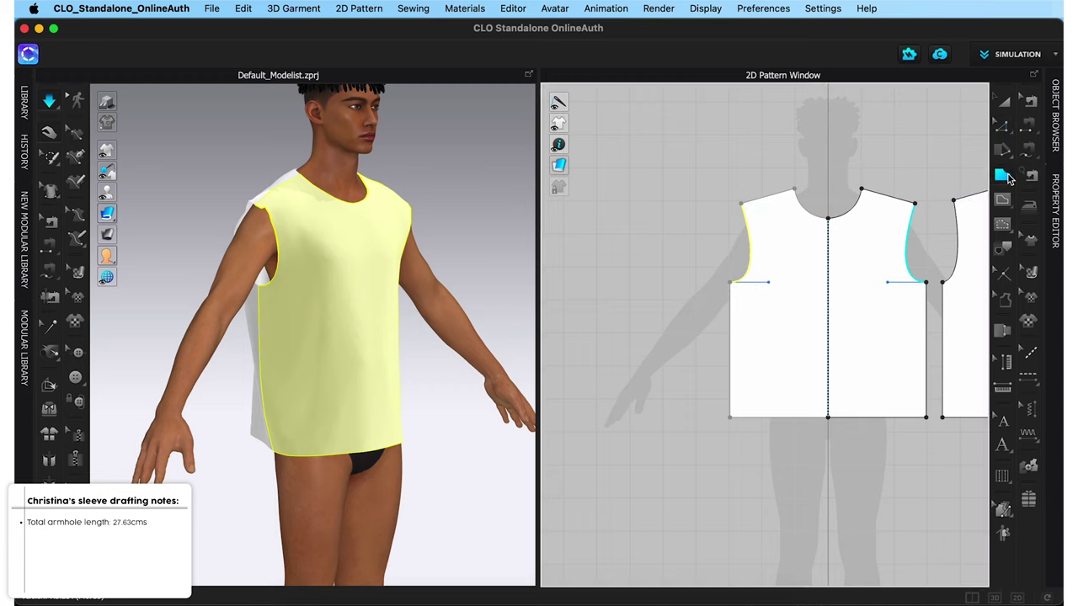
{"action": "left_click", "coordinate": [1003, 178]}
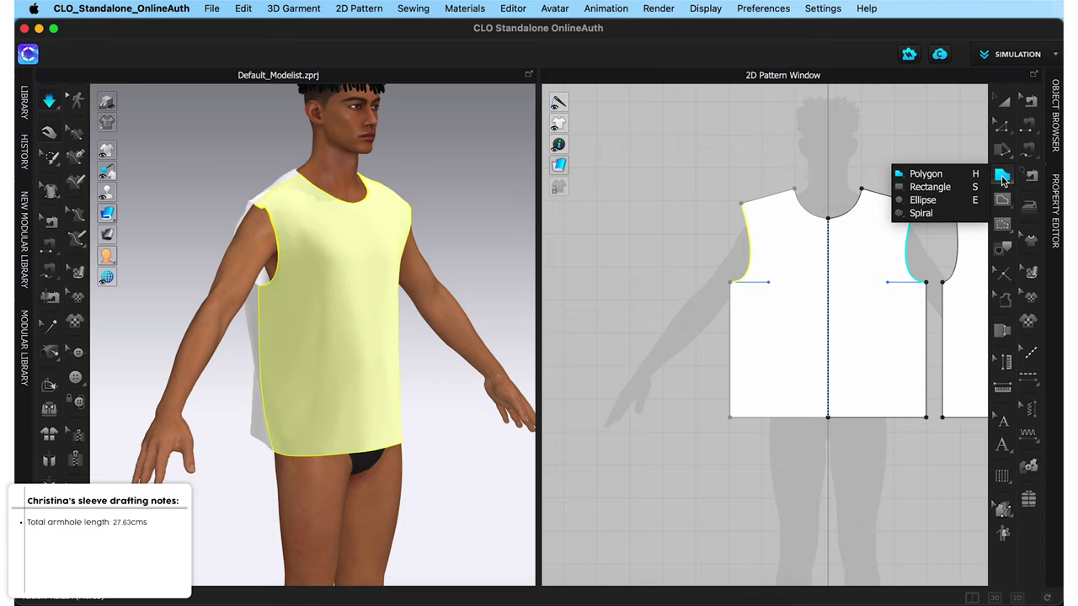
{"action": "left_click", "coordinate": [957, 191]}
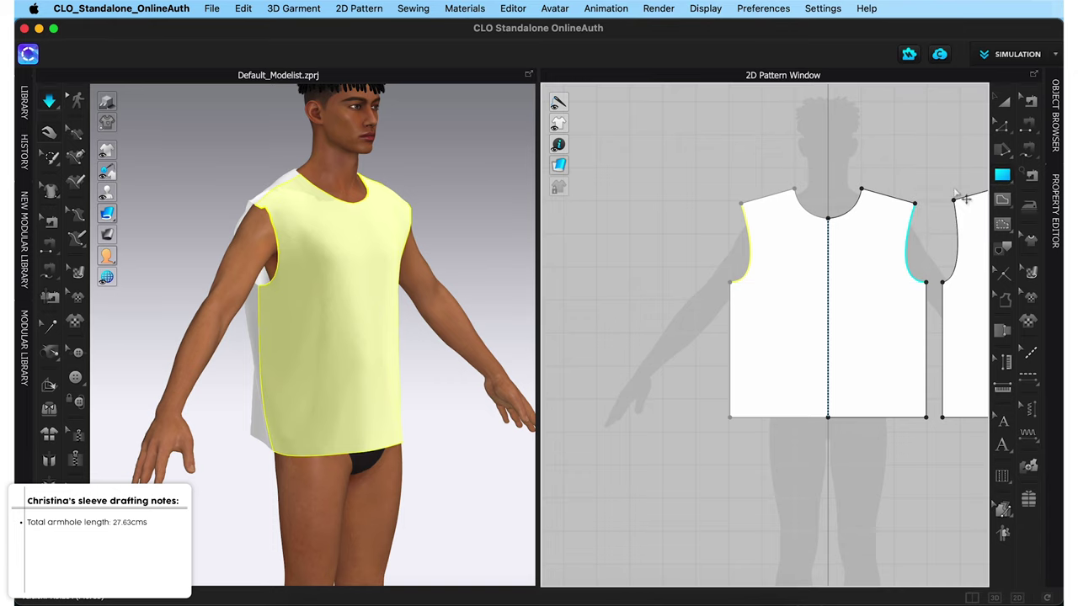
{"action": "left_click", "coordinate": [603, 254]}
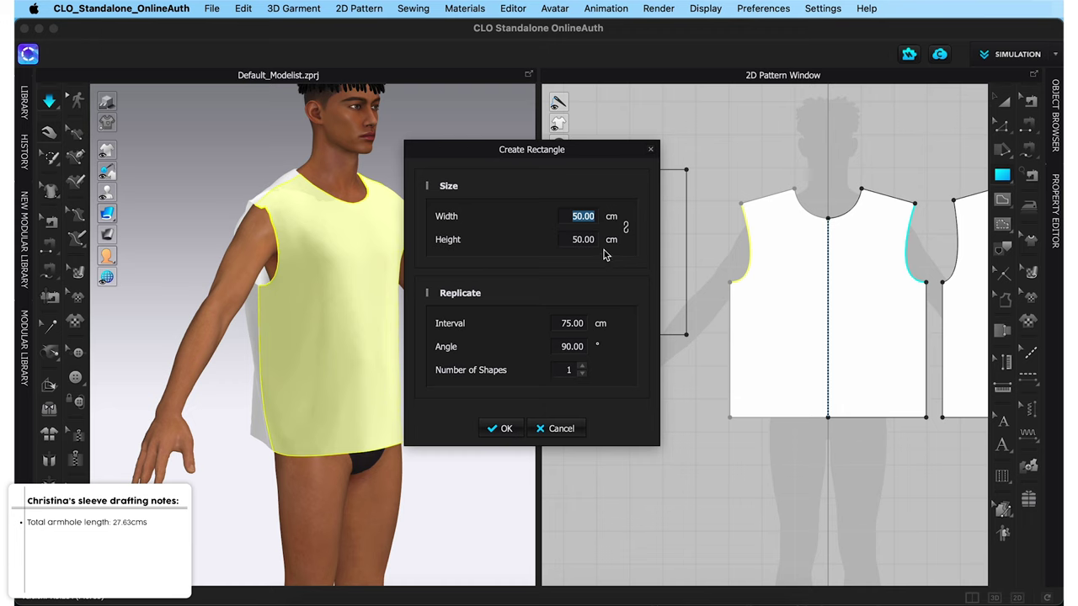
{"action": "left_click_drag", "start_coordinate": [610, 160], "coordinate": [482, 221]}
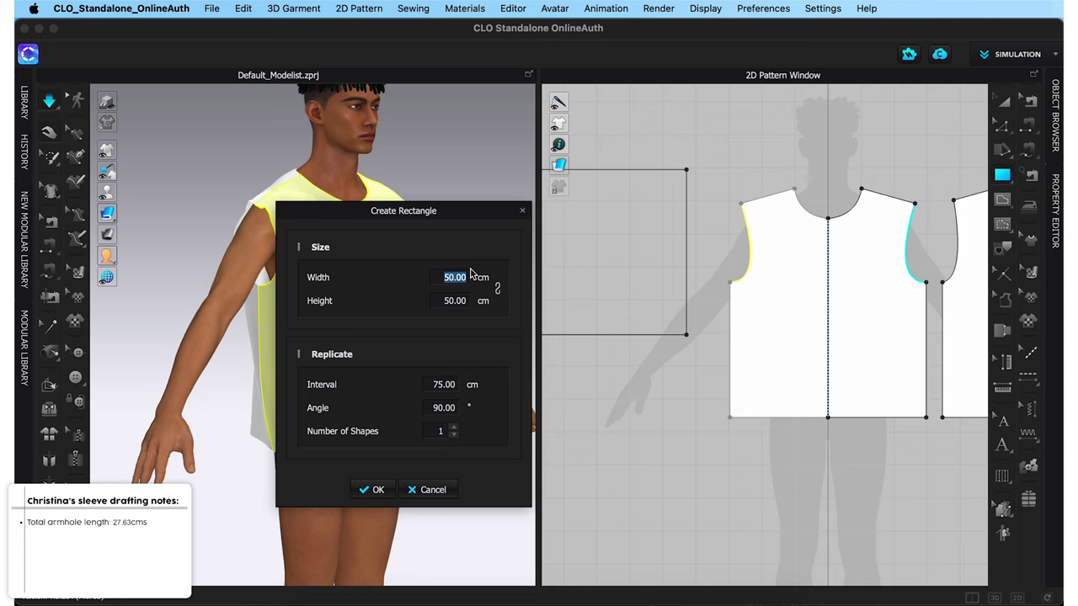
{"action": "type", "text": "27.63"}
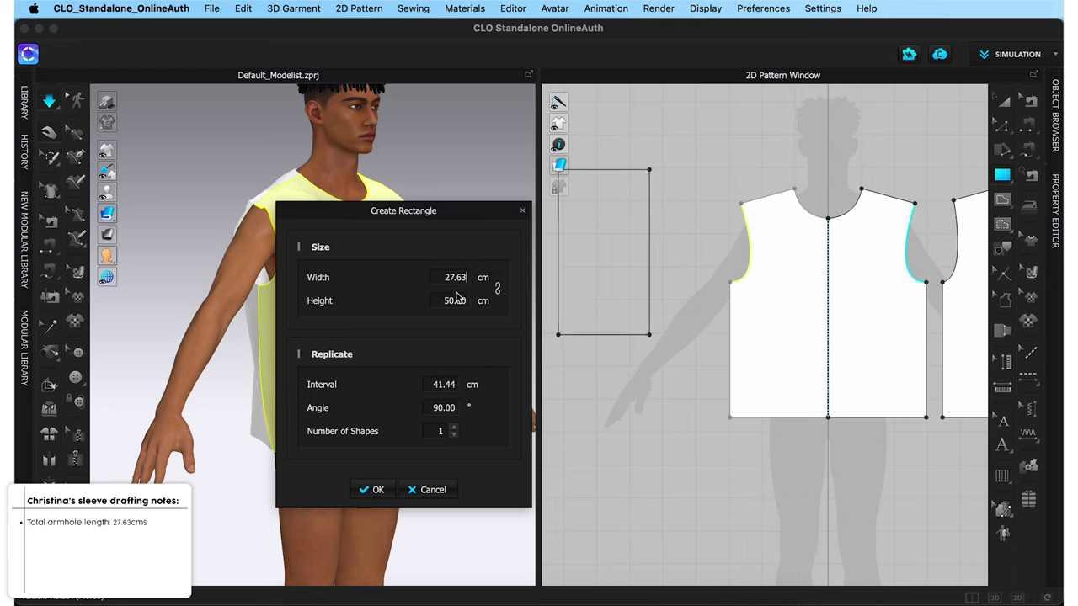
{"action": "double_click", "coordinate": [452, 300]}
{"action": "type", "text": "30"}
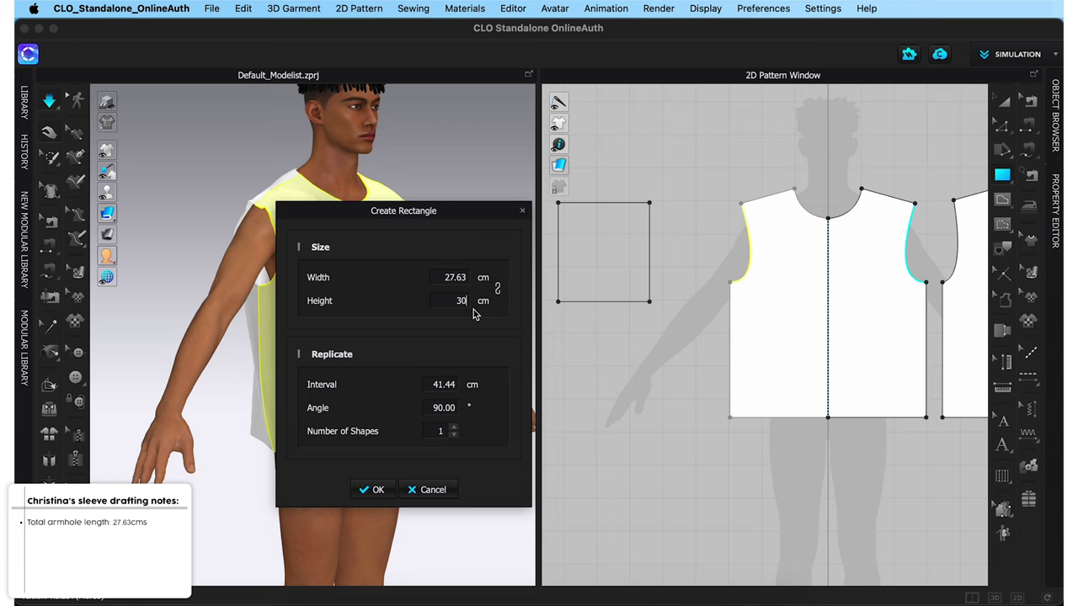
{"action": "left_click", "coordinate": [373, 489]}
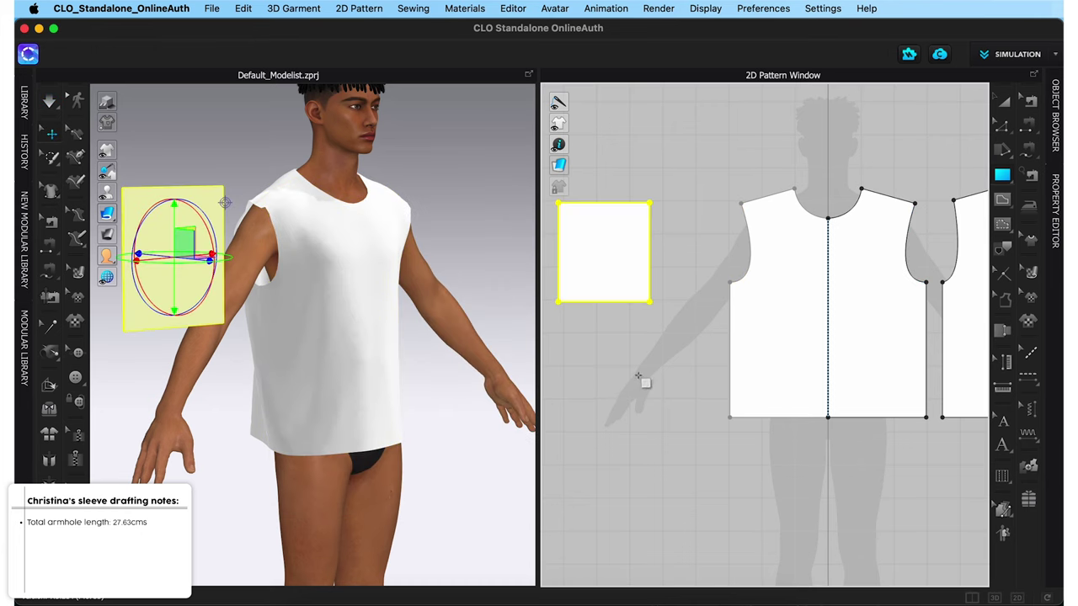
{"action": "key", "text": "a"}
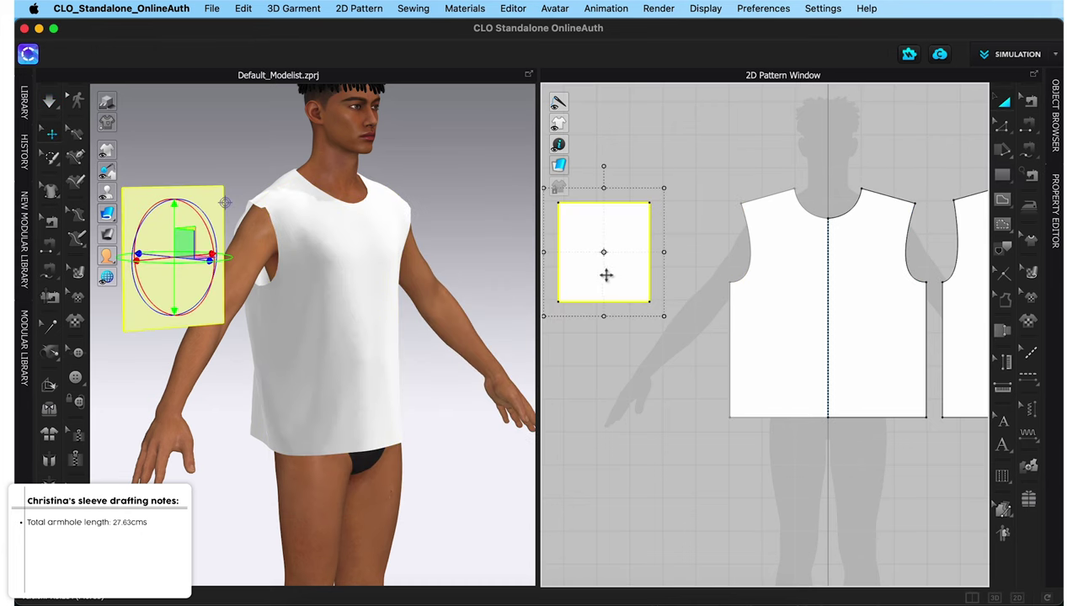
{"action": "left_click_drag", "start_coordinate": [606, 275], "coordinate": [665, 281]}
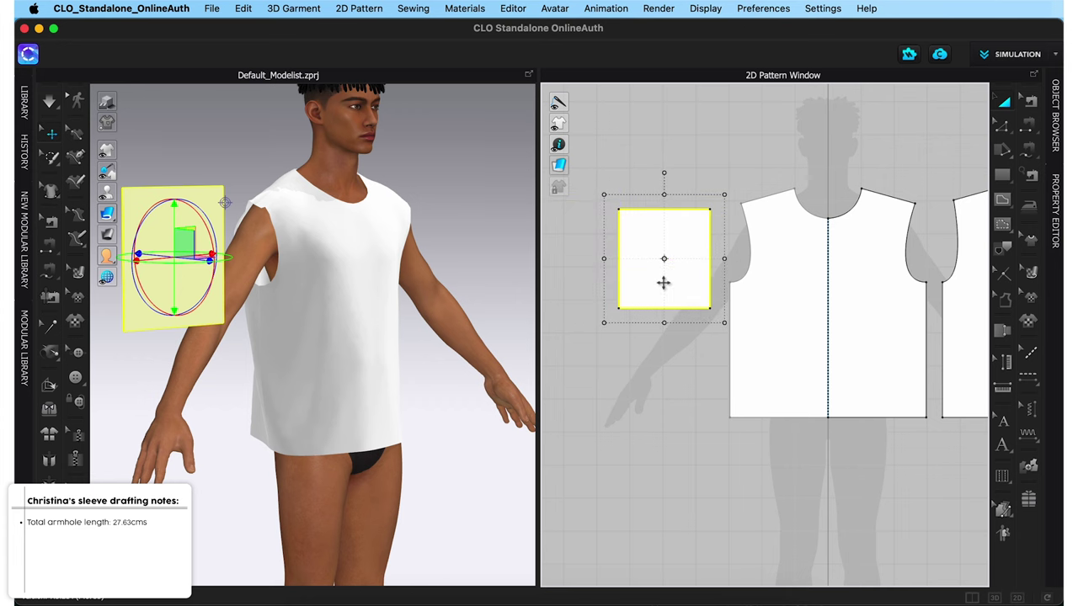
- Offset the sleeve rectangle's top edge as one internal line at 9.21 cm, extended to the outline, for the sleeve cap height
{"action": "scroll", "coordinate": [664, 281], "scroll_direction": "up", "scroll_amount": 5}
{"action": "middle_click_drag", "start_coordinate": [708, 187], "coordinate": [720, 248]}
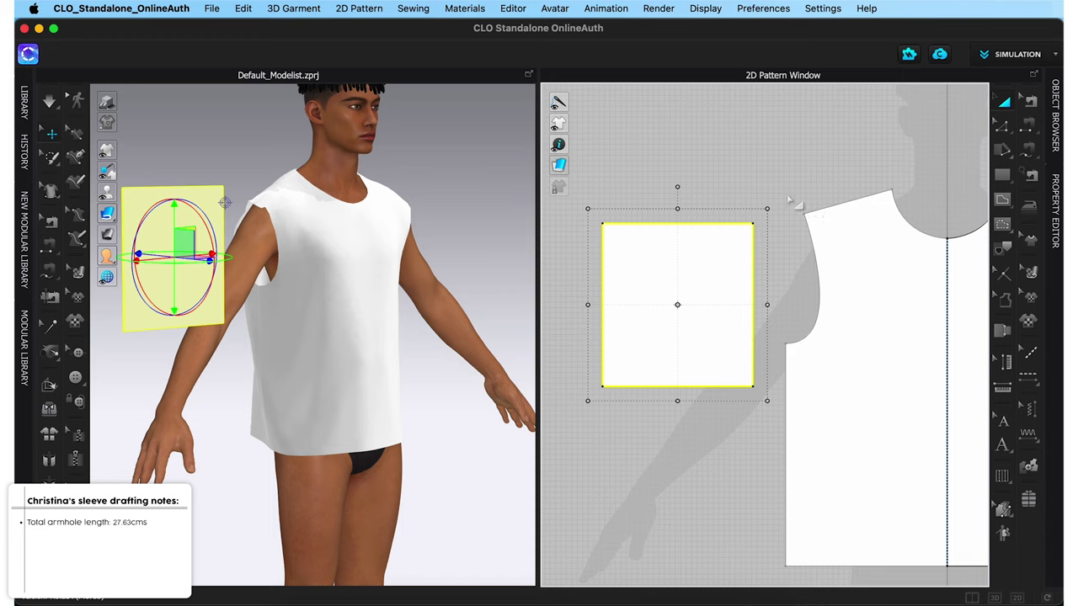
{"action": "key", "text": "z"}
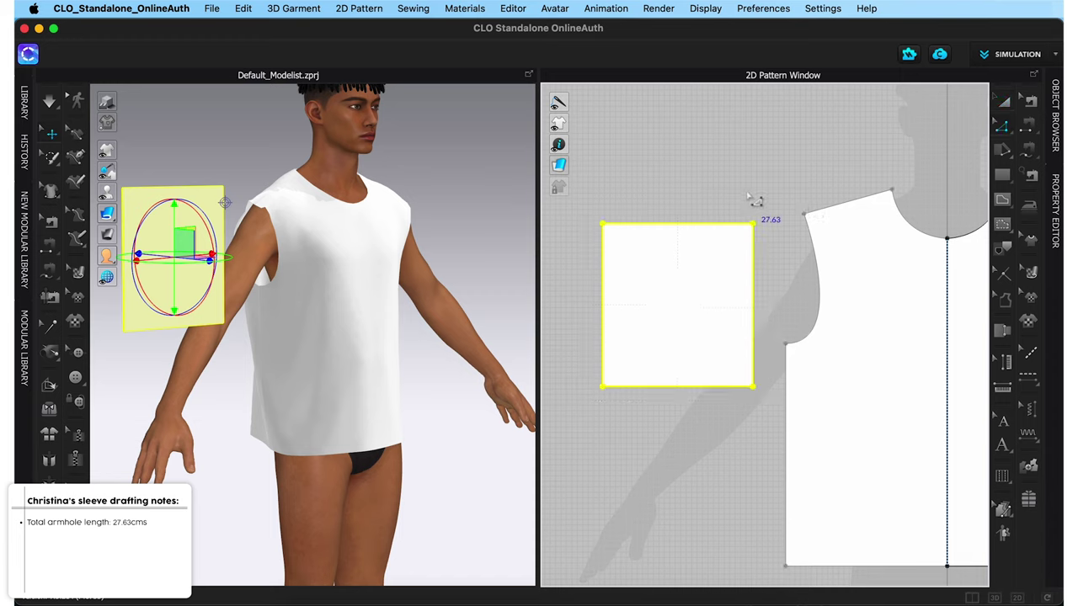
{"action": "left_click", "coordinate": [722, 223]}
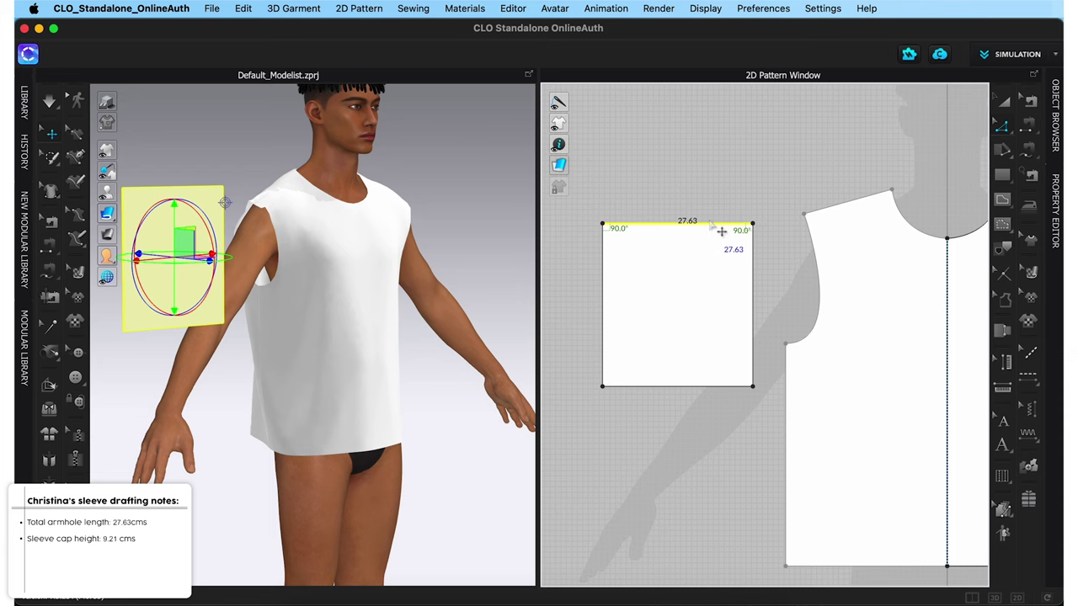
{"action": "right_click", "coordinate": [711, 224]}
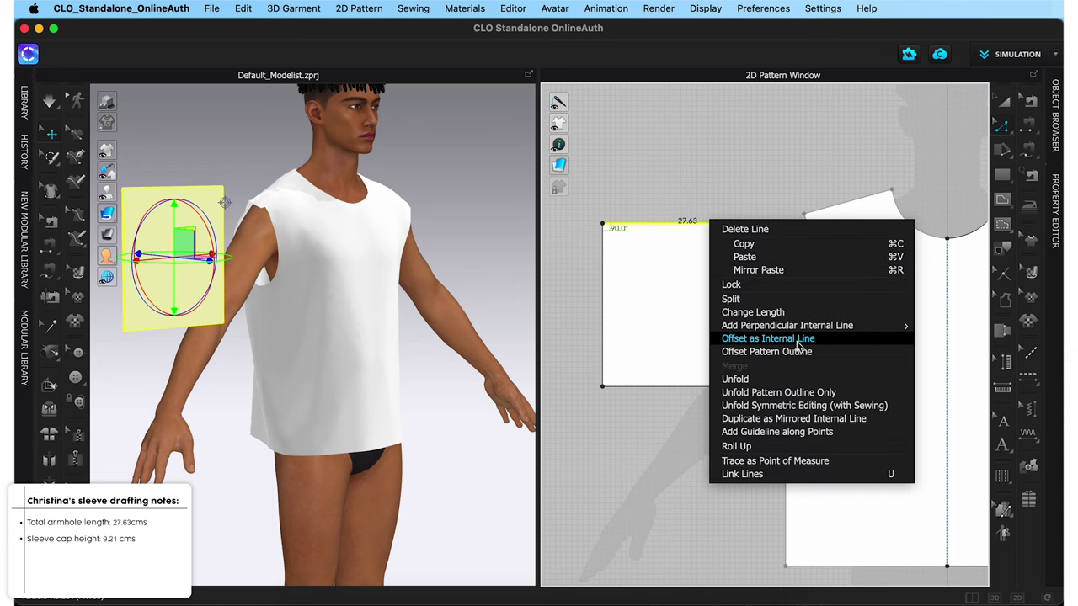
{"action": "left_click", "coordinate": [768, 339]}
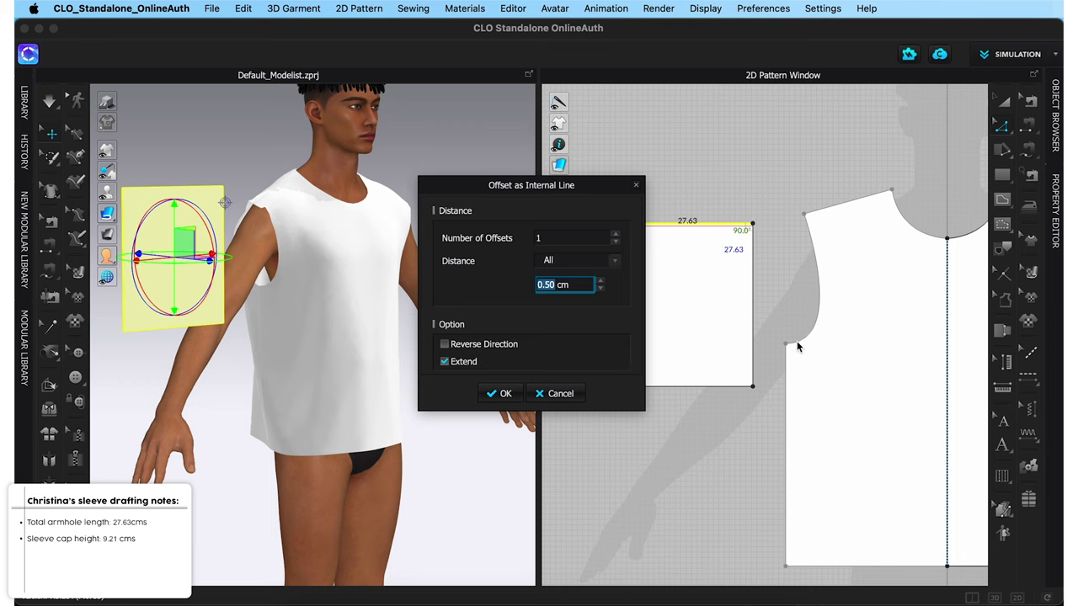
{"action": "left_click_drag", "start_coordinate": [600, 189], "coordinate": [524, 210]}
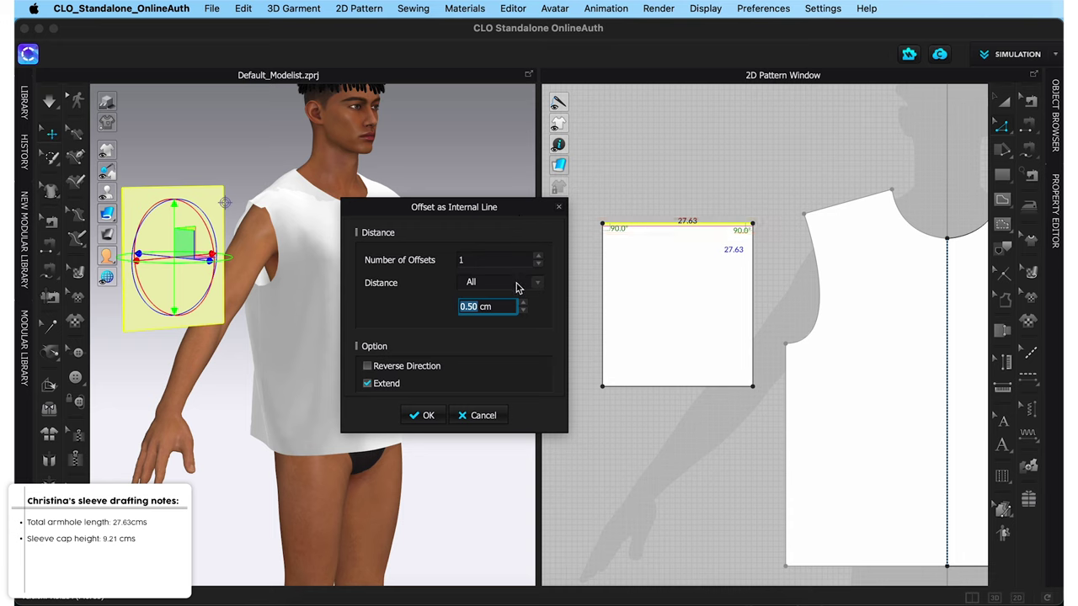
{"action": "type", "text": "9.21"}
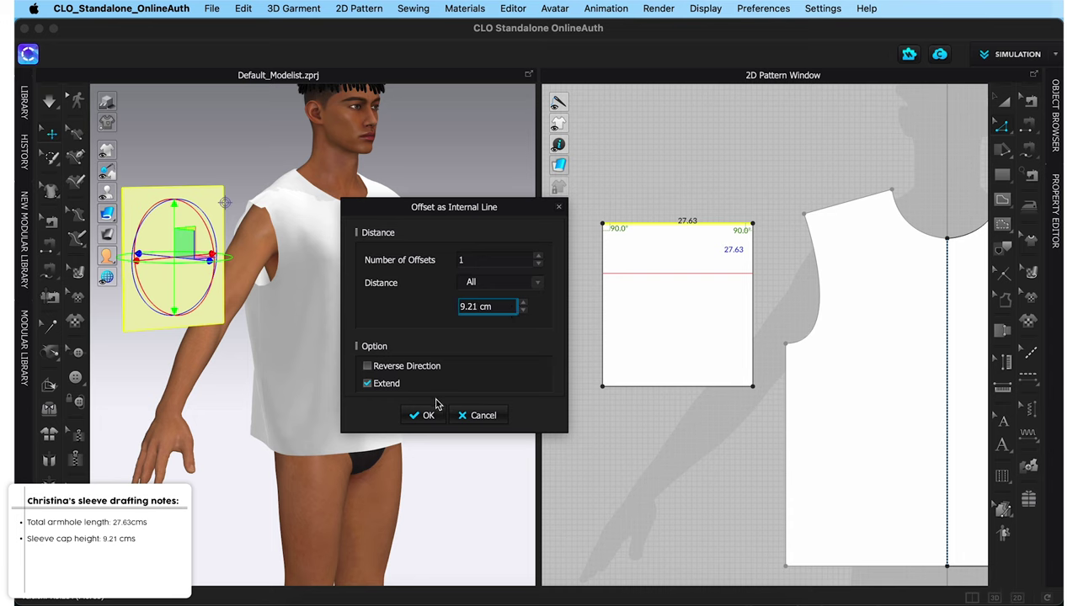
{"action": "left_click", "coordinate": [423, 415]}
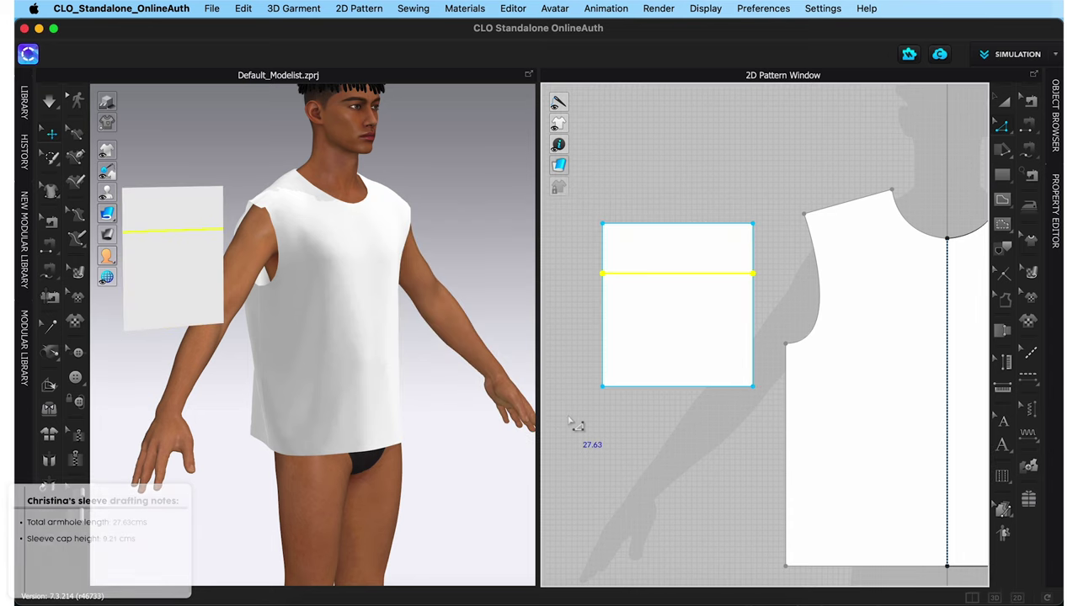
- Move the sleeve rectangle's upper corner nearest the bodice down onto the sleeve cap height line and delete that internal line
{"action": "left_click", "coordinate": [766, 234]}
{"action": "left_click_drag", "start_coordinate": [767, 234], "coordinate": [760, 273]}
{"action": "left_click", "coordinate": [732, 287]}
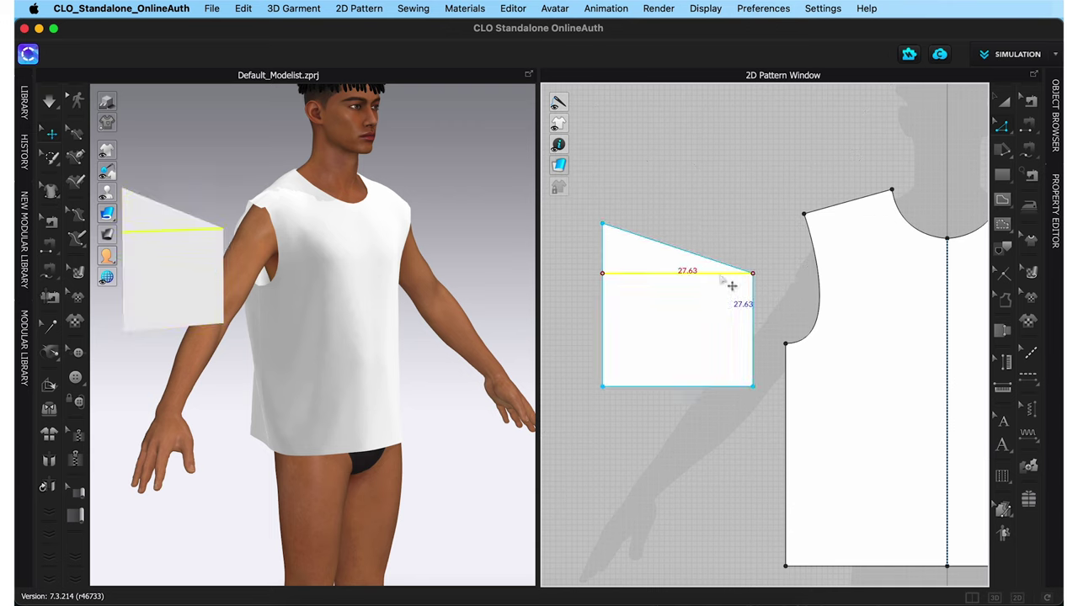
- Split the slanted sleeve cap line into 2 equal segments with Uniform Split
{"action": "left_click", "coordinate": [696, 263]}
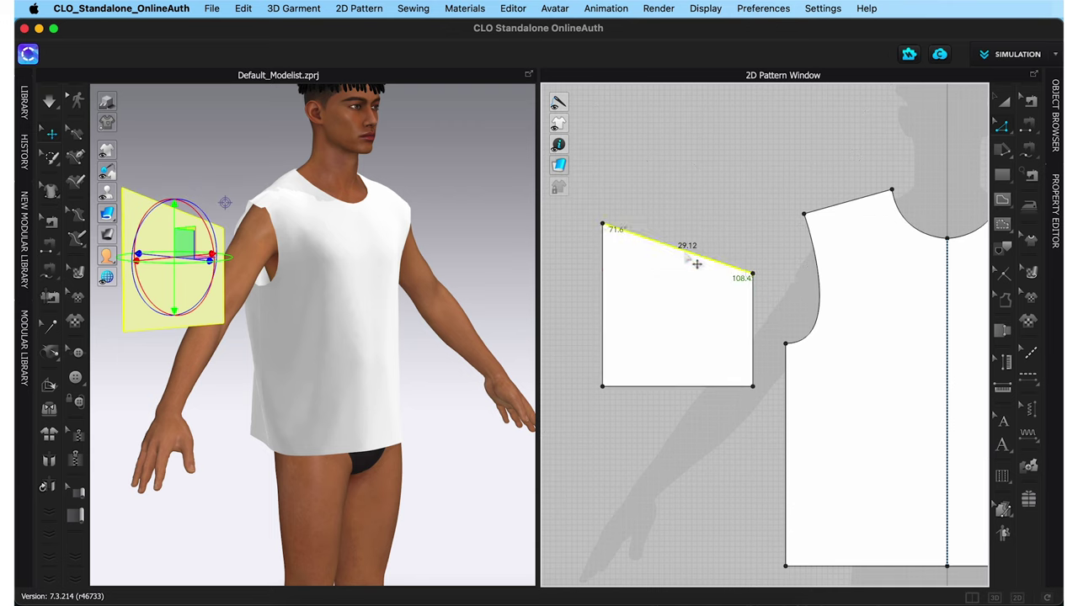
{"action": "right_click", "coordinate": [698, 263]}
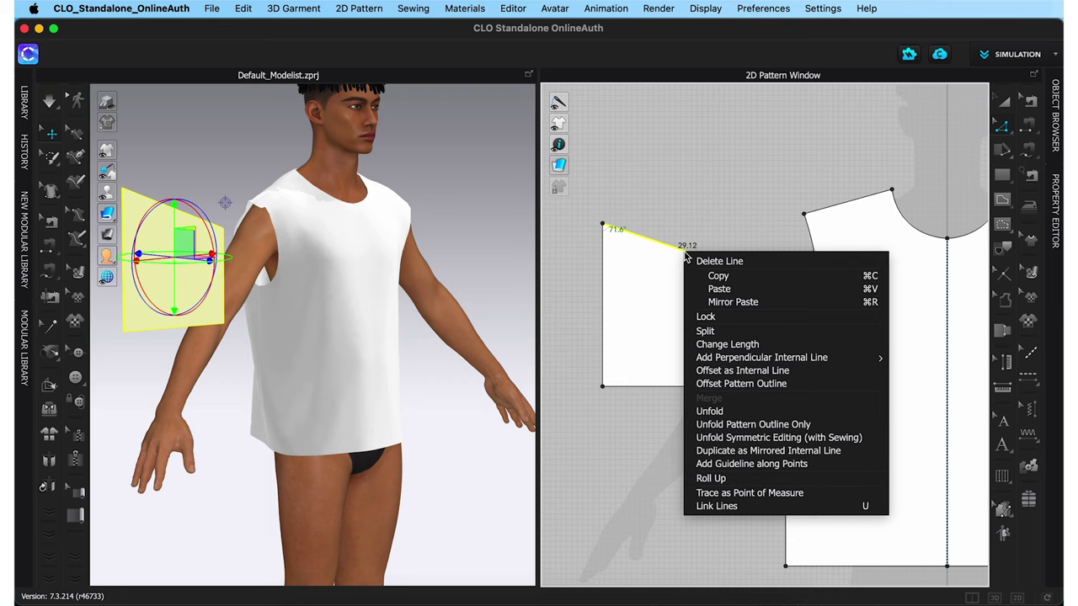
{"action": "left_click", "coordinate": [705, 331]}
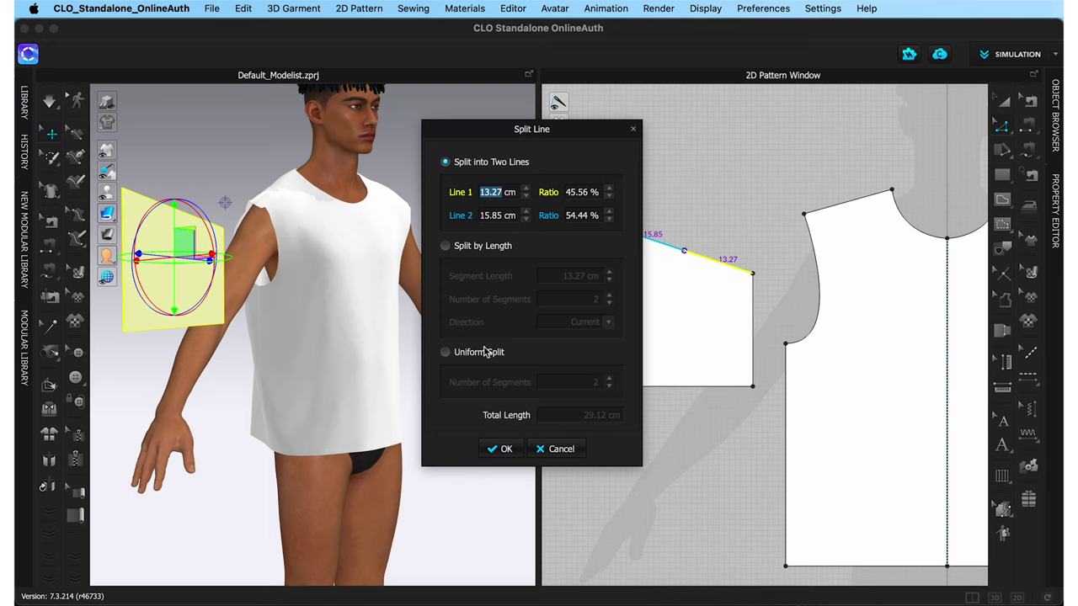
{"action": "left_click", "coordinate": [446, 353]}
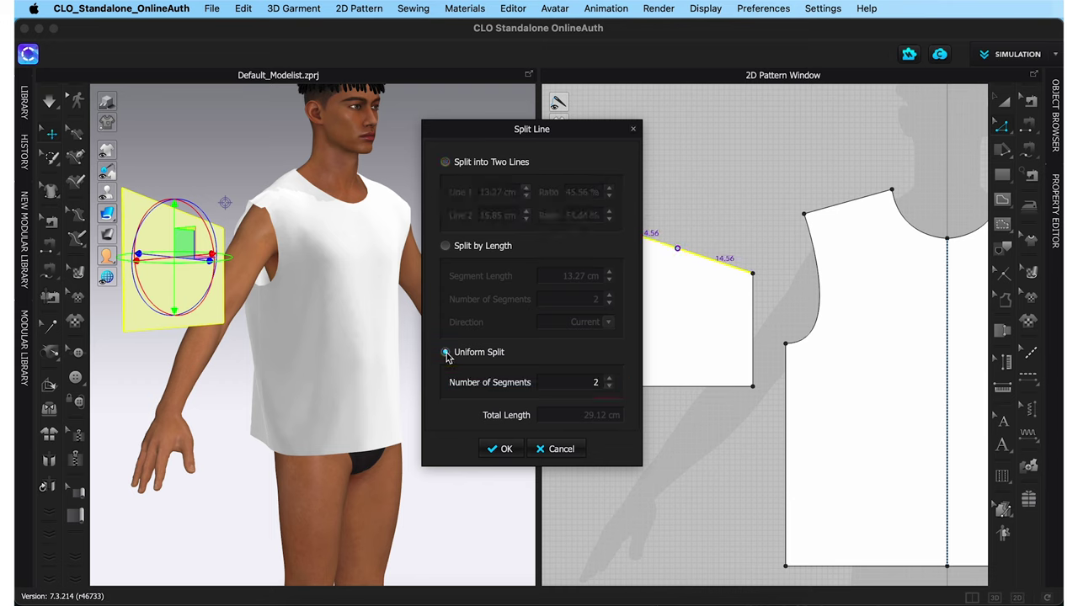
{"action": "left_click", "coordinate": [503, 447]}
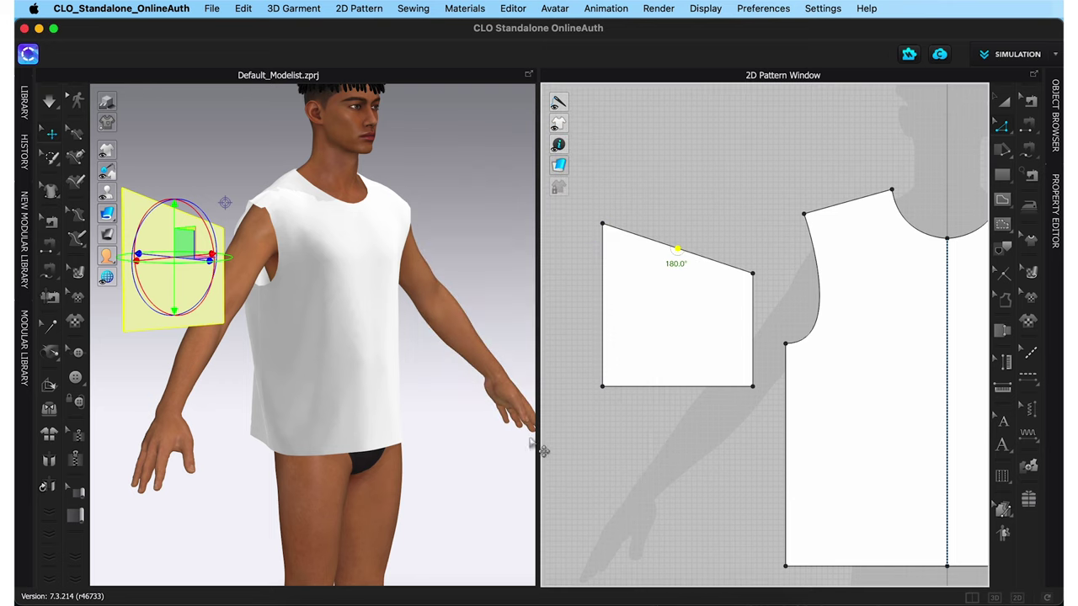
- Shape the sleeve cap with Edit Curvature, bowing the upper segment outward and the lower segment inward into an S-curve
{"action": "scroll", "coordinate": [671, 305], "scroll_direction": "up", "scroll_amount": 5}
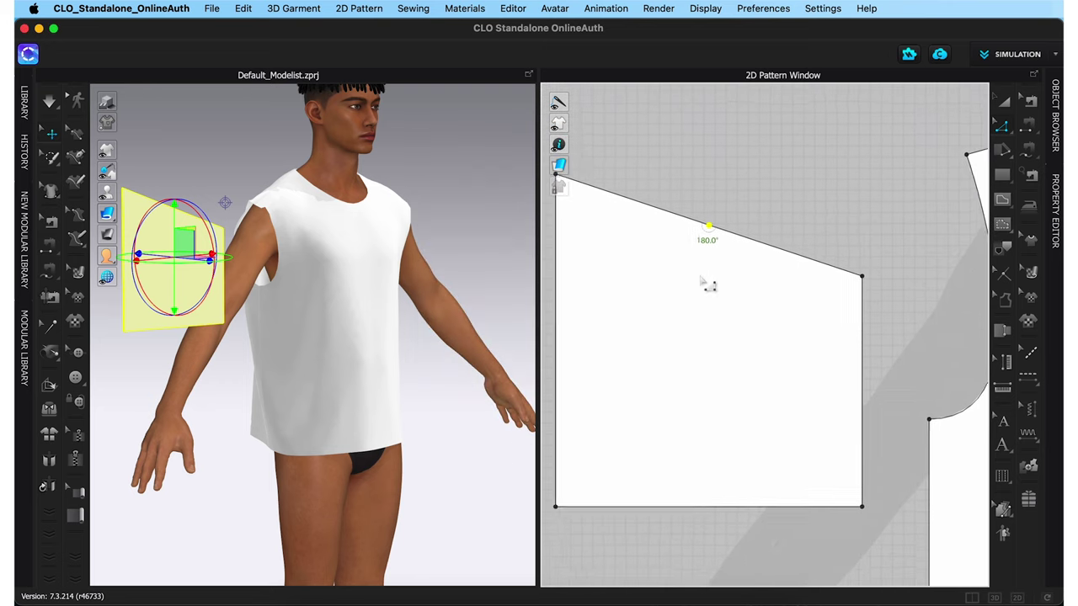
{"action": "right_click_drag", "start_coordinate": [741, 336], "coordinate": [746, 346]}
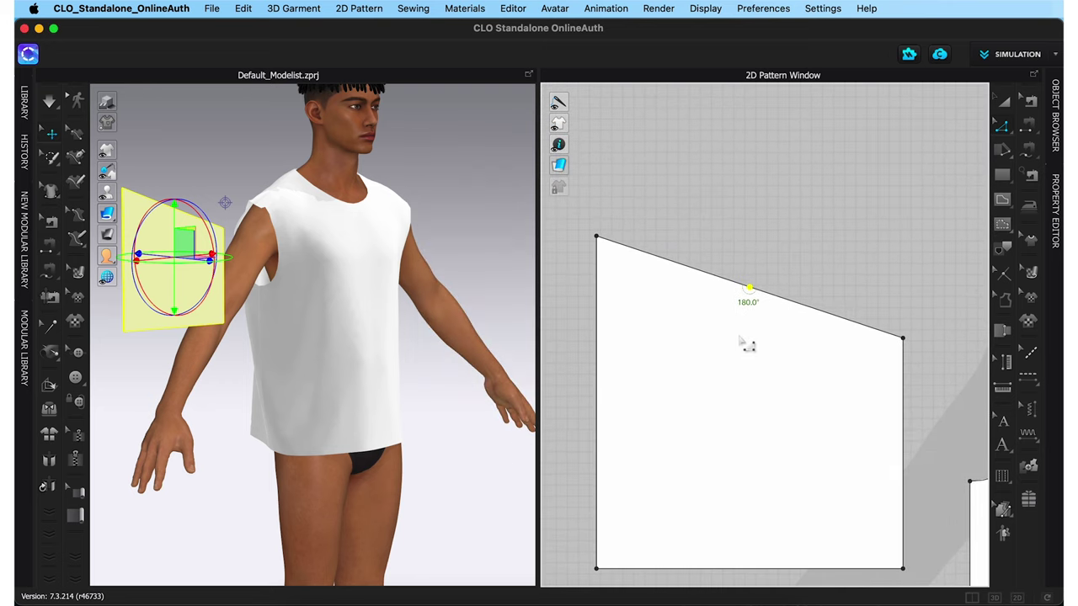
{"action": "left_click", "coordinate": [999, 131]}
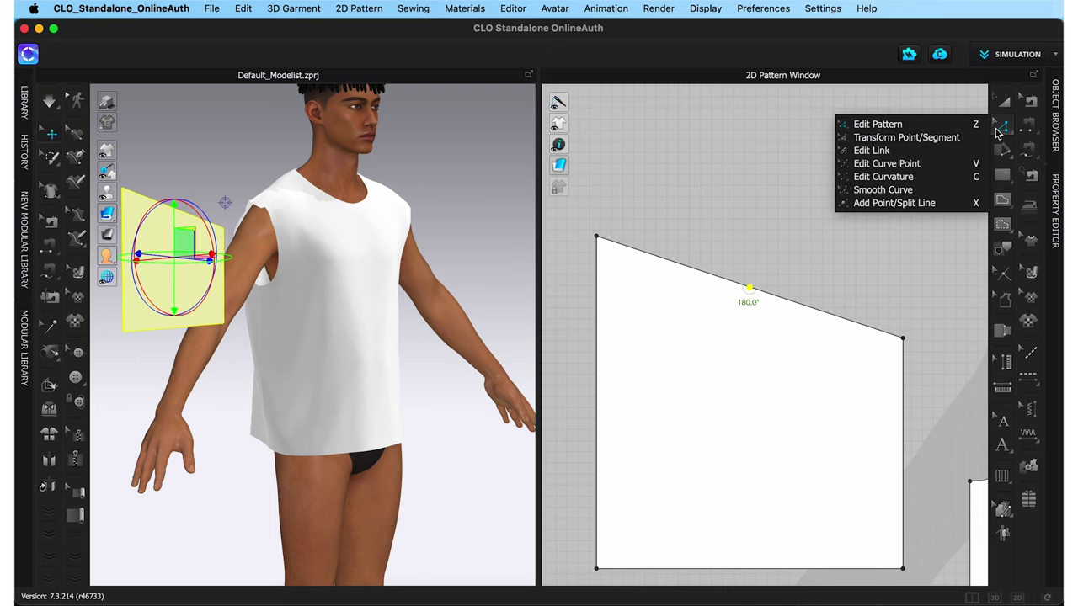
{"action": "left_click", "coordinate": [937, 180]}
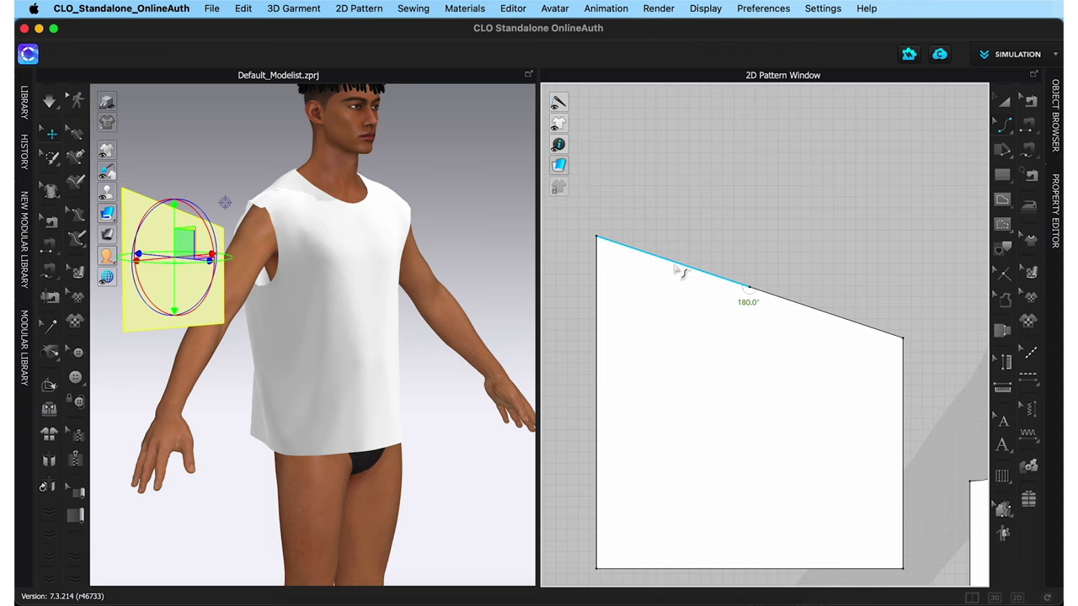
{"action": "left_click_drag", "start_coordinate": [671, 277], "coordinate": [682, 257]}
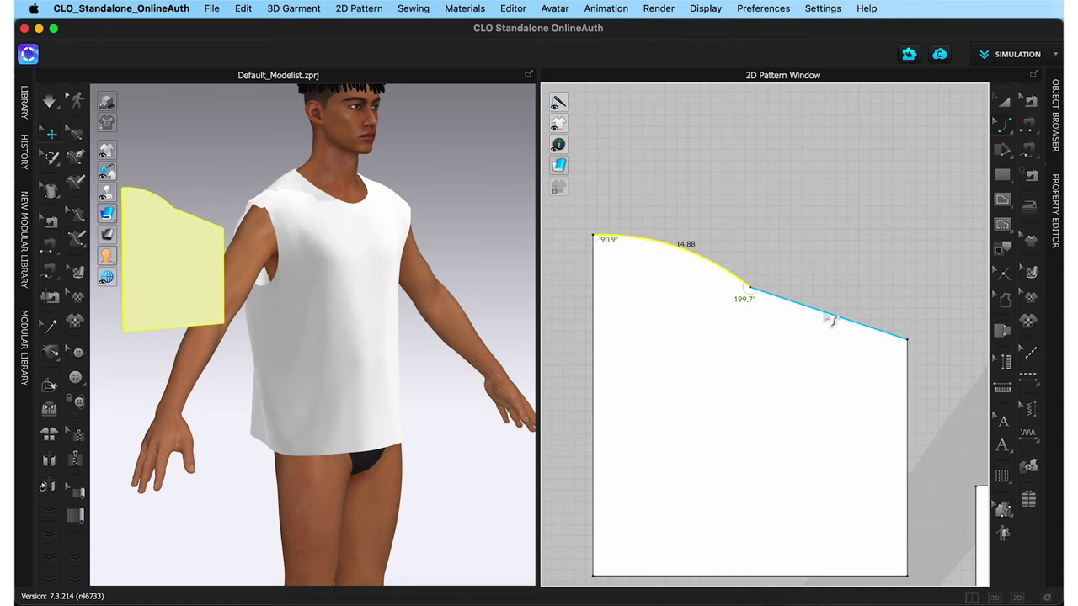
{"action": "left_click_drag", "start_coordinate": [830, 315], "coordinate": [826, 322]}
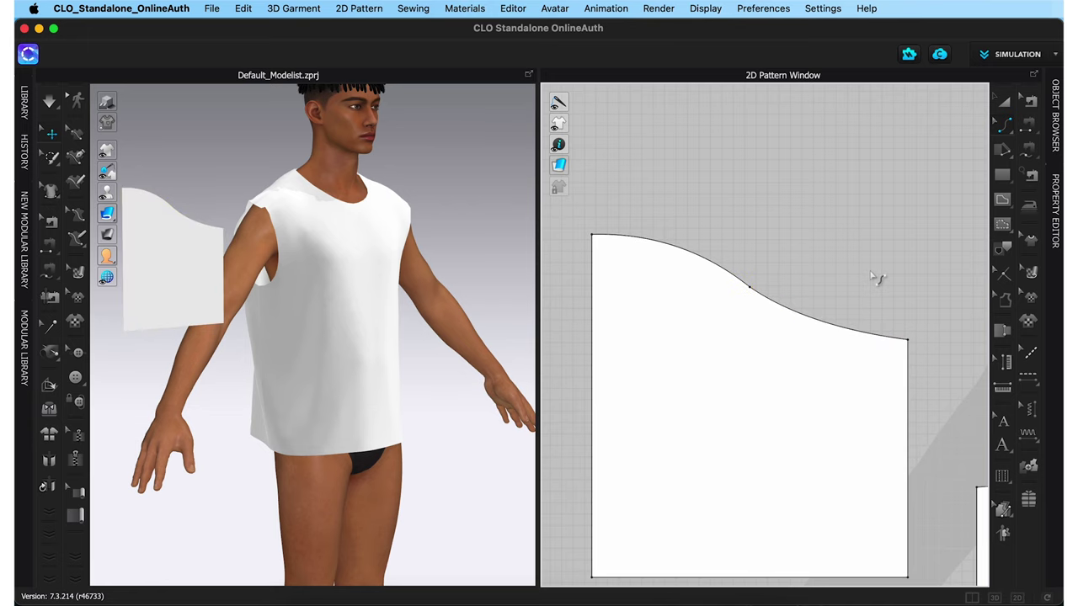
- Measure the combined length of the two sleeve cap segments and compare it with the front bodice's armhole length
{"action": "scroll", "coordinate": [875, 278], "scroll_direction": "down", "scroll_amount": 2}
{"action": "right_click_drag", "start_coordinate": [885, 255], "coordinate": [796, 235]}
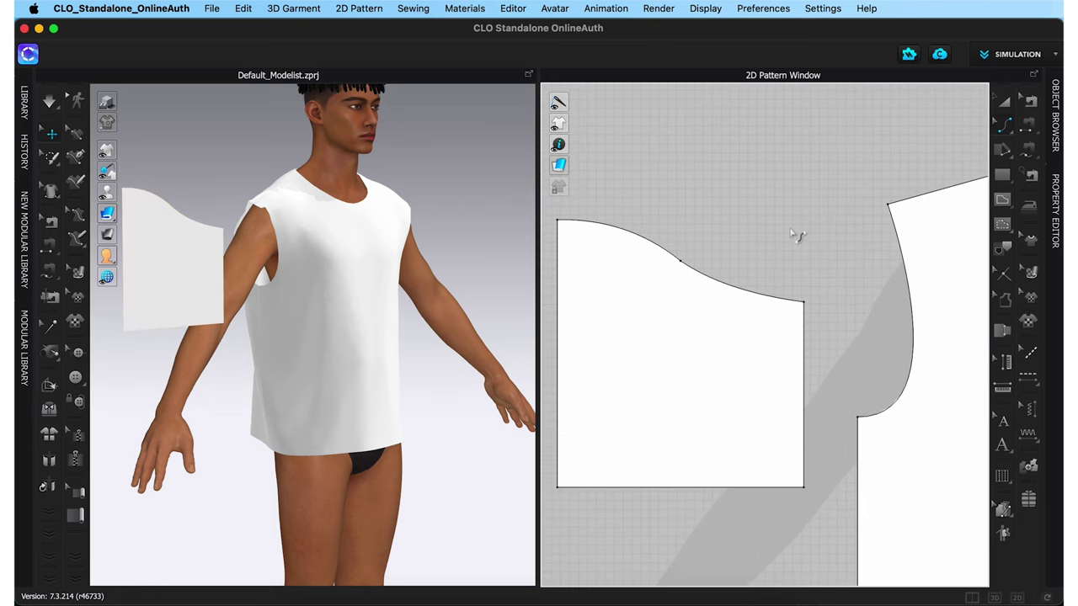
{"action": "key", "text": "z"}
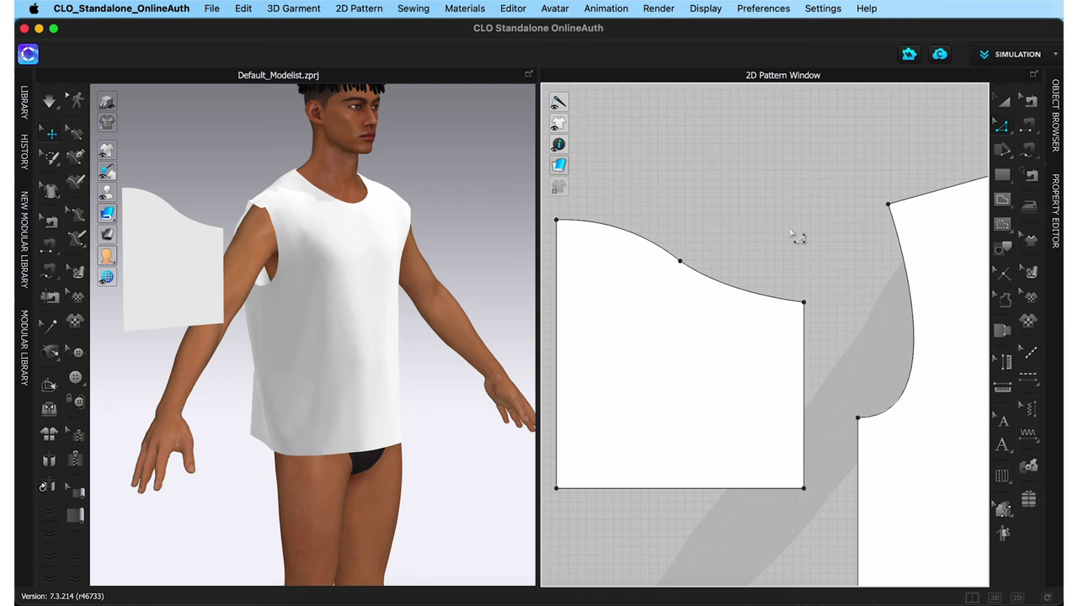
{"action": "left_click", "coordinate": [741, 295]}
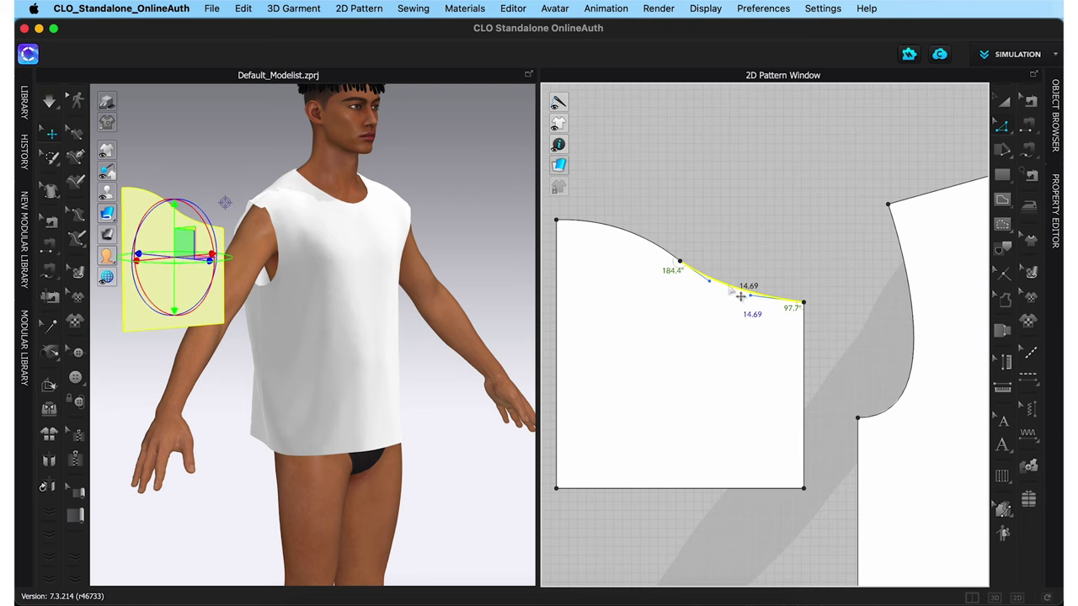
{"action": "left_click", "coordinate": [645, 246], "text": "shift"}
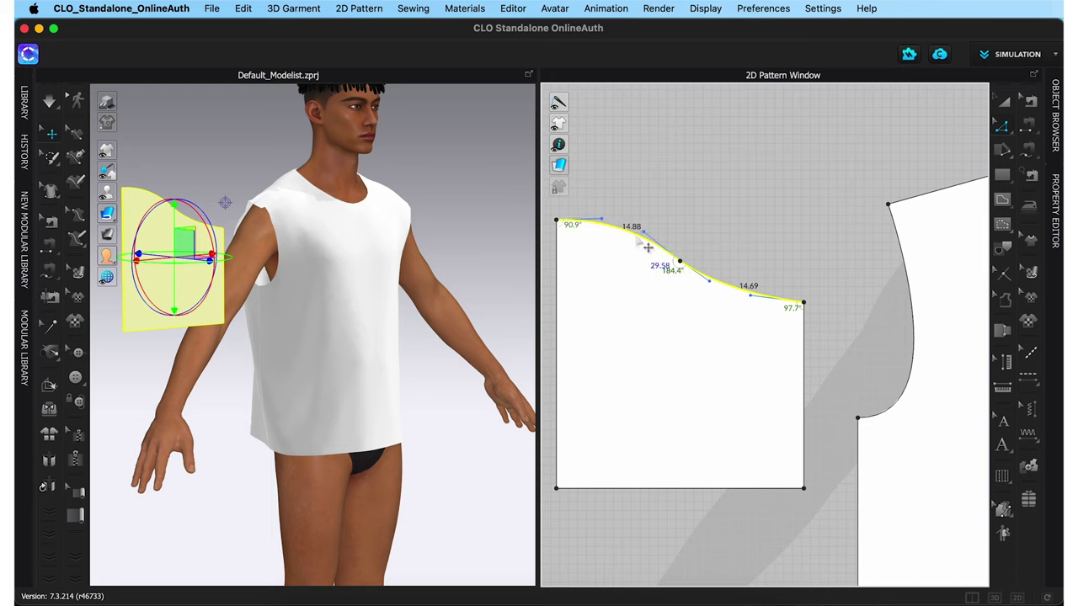
{"action": "left_click", "coordinate": [712, 224]}
{"action": "left_click", "coordinate": [920, 293]}
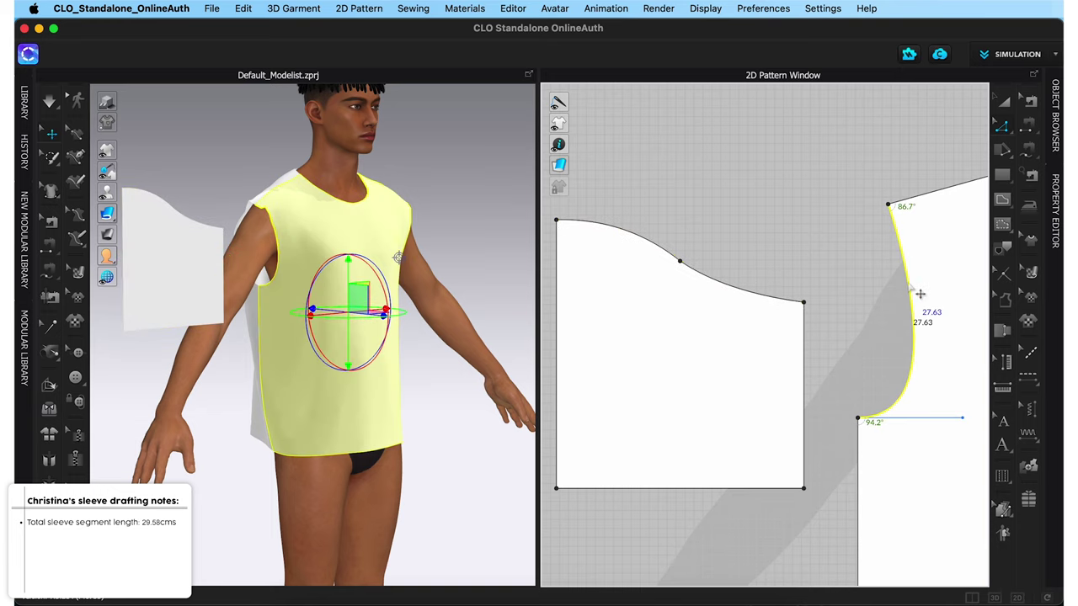
{"action": "left_click", "coordinate": [852, 280]}
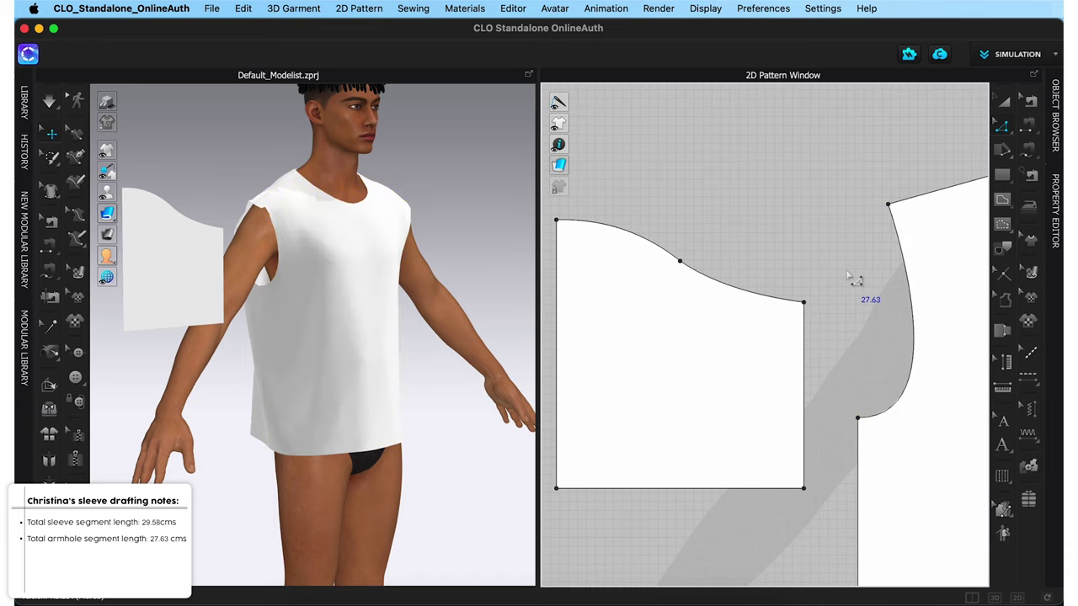
- Nudge the sleeve's side edge nearest the bodice inward to shorten the cap curve to the front armhole's length
{"action": "left_click", "coordinate": [808, 344]}
{"action": "key", "text": "Left"}
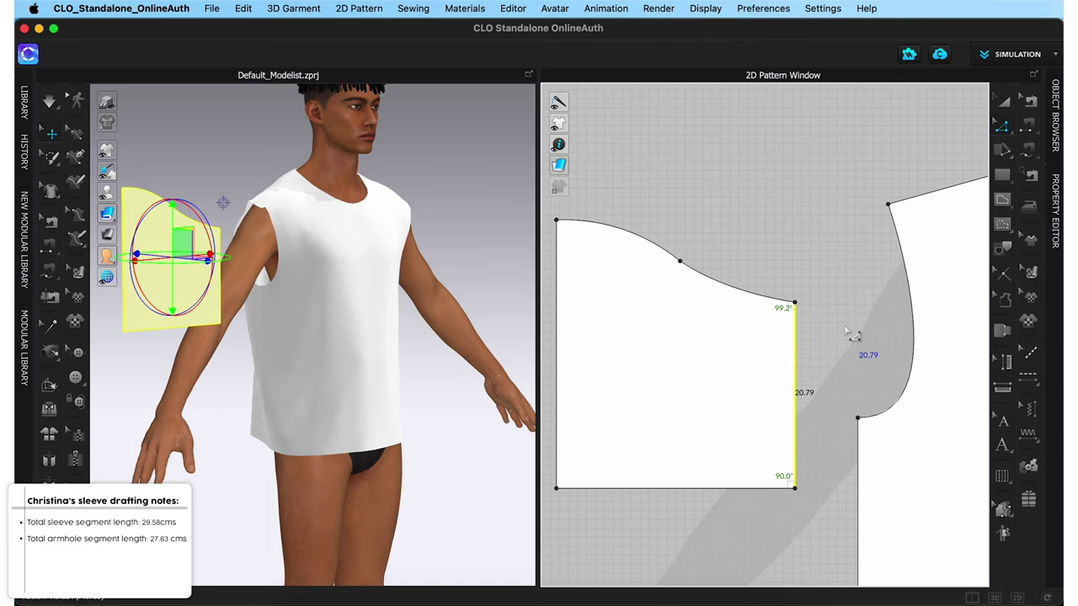
{"action": "key", "text": "Left"}
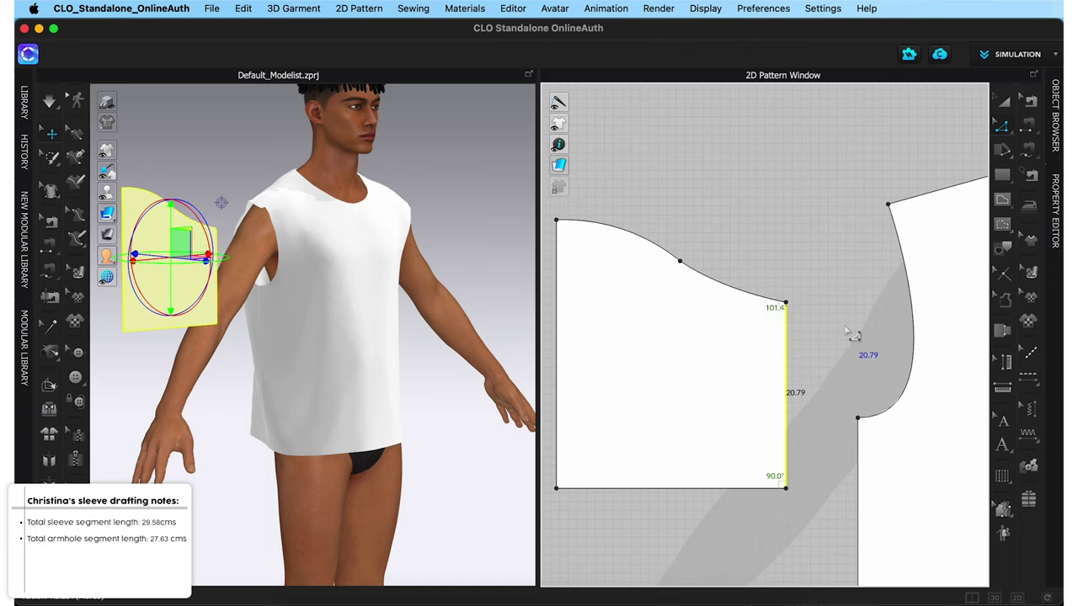
{"action": "left_click", "coordinate": [850, 335]}
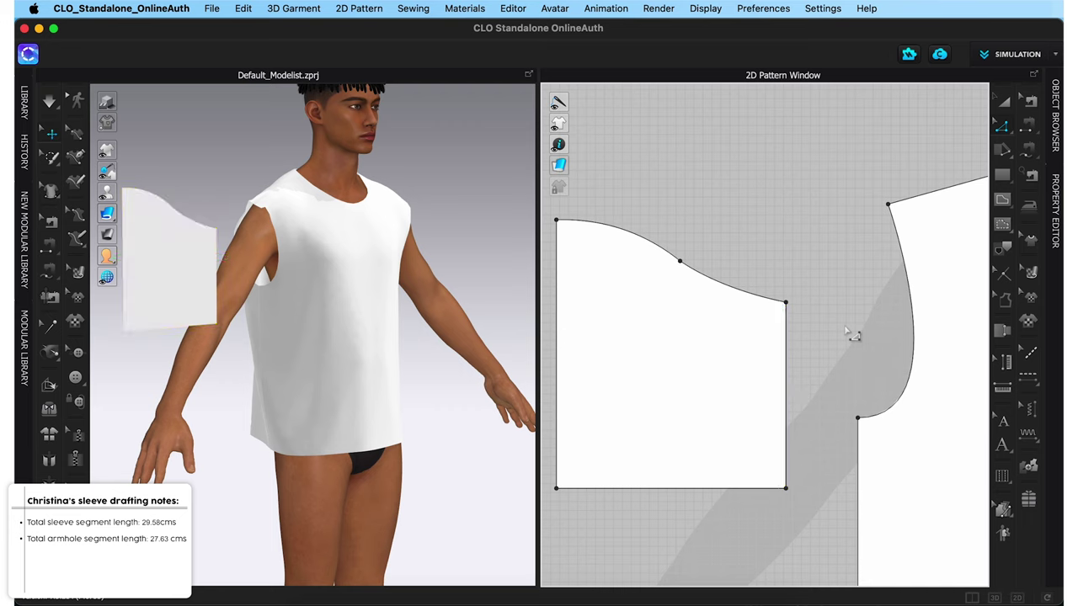
- Recheck the shortened sleeve cap's combined segment length against the front bodice's armhole curve
{"action": "left_click", "coordinate": [745, 293]}
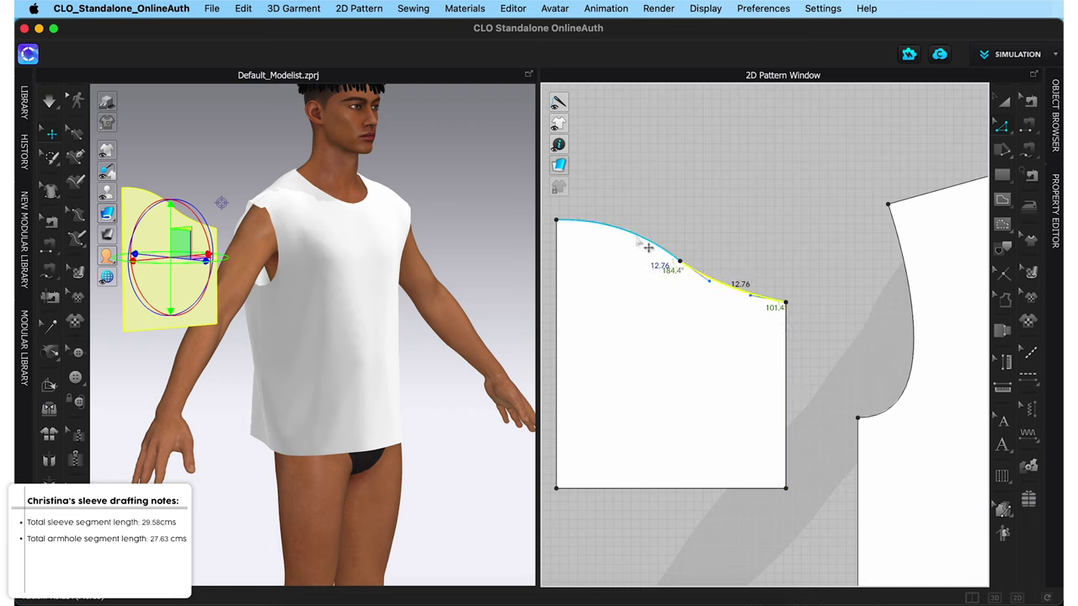
{"action": "left_click", "coordinate": [661, 256], "text": "shift"}
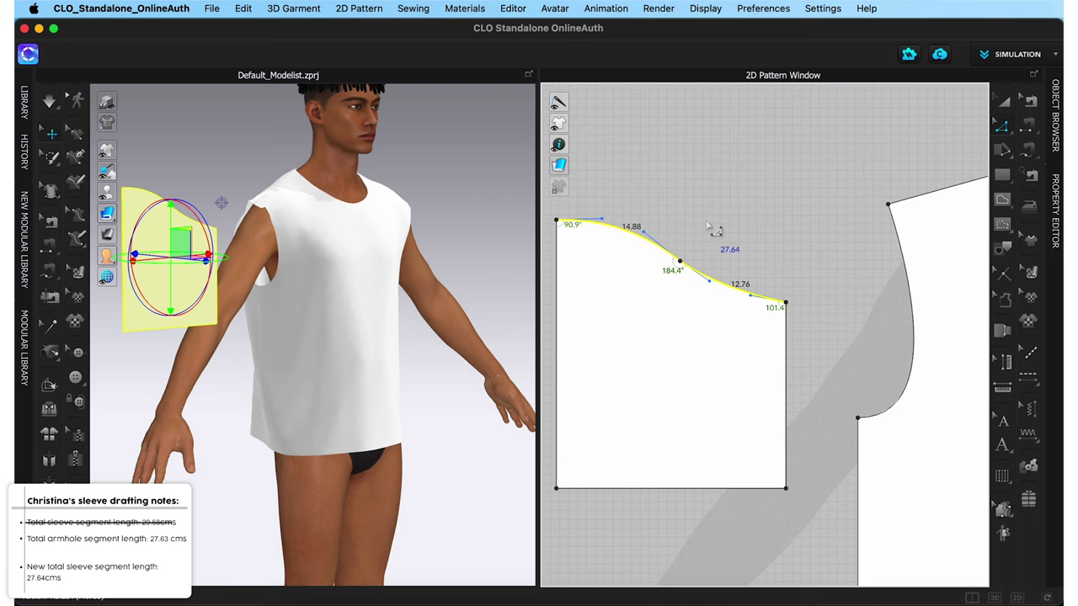
{"action": "left_click", "coordinate": [914, 284]}
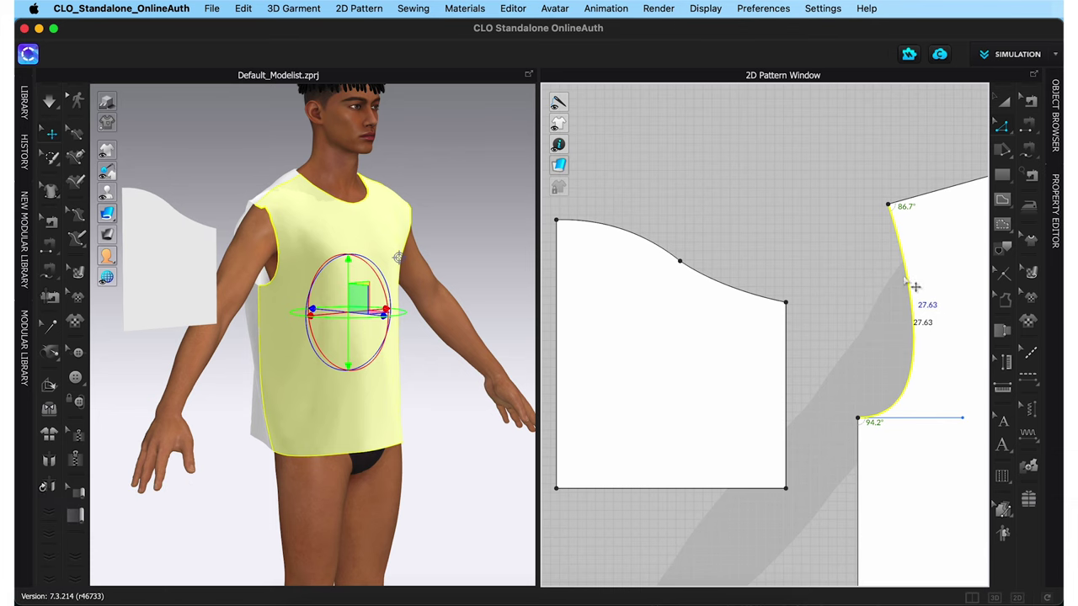
{"action": "left_click", "coordinate": [829, 278]}
- Nudge the sleeve's hem corner nearest the bodice inward to taper the underarm seam towards the hem
{"action": "scroll", "coordinate": [825, 281], "scroll_direction": "down", "scroll_amount": 5}
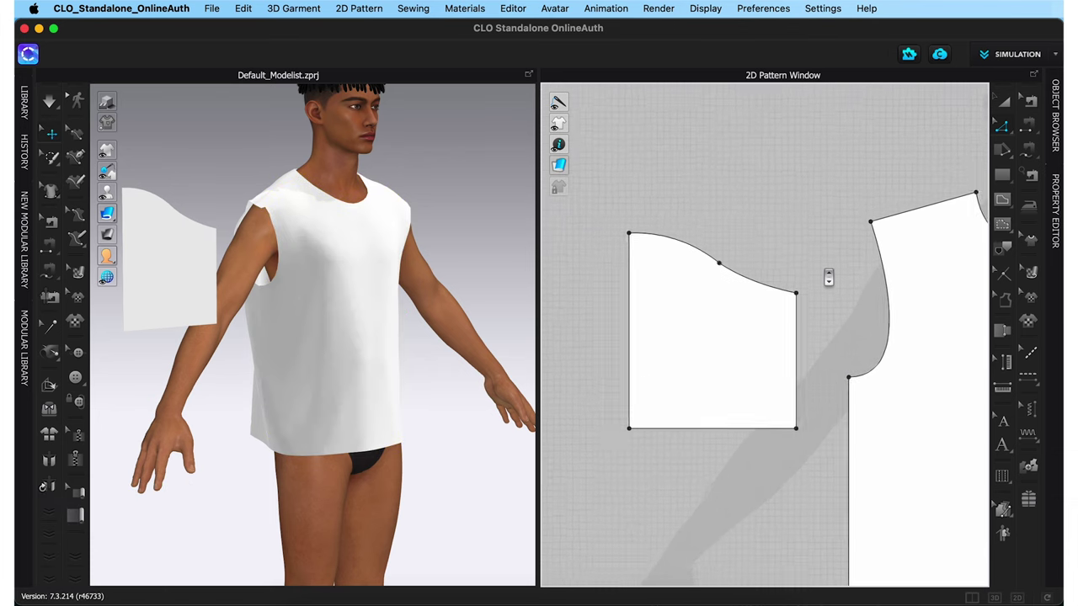
{"action": "middle_click_drag", "start_coordinate": [773, 202], "coordinate": [760, 198]}
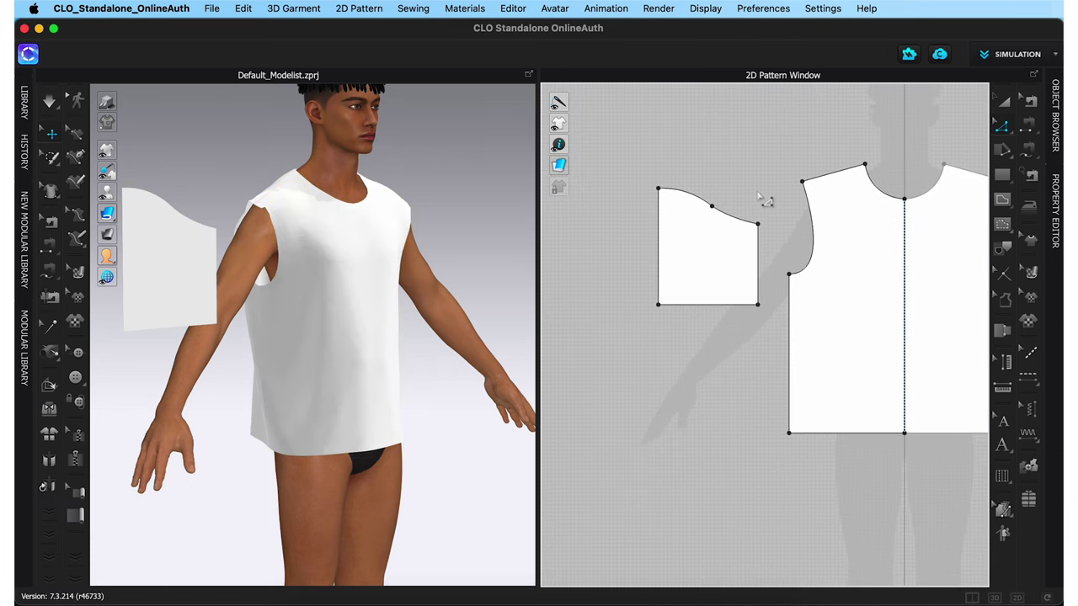
{"action": "left_click", "coordinate": [758, 304]}
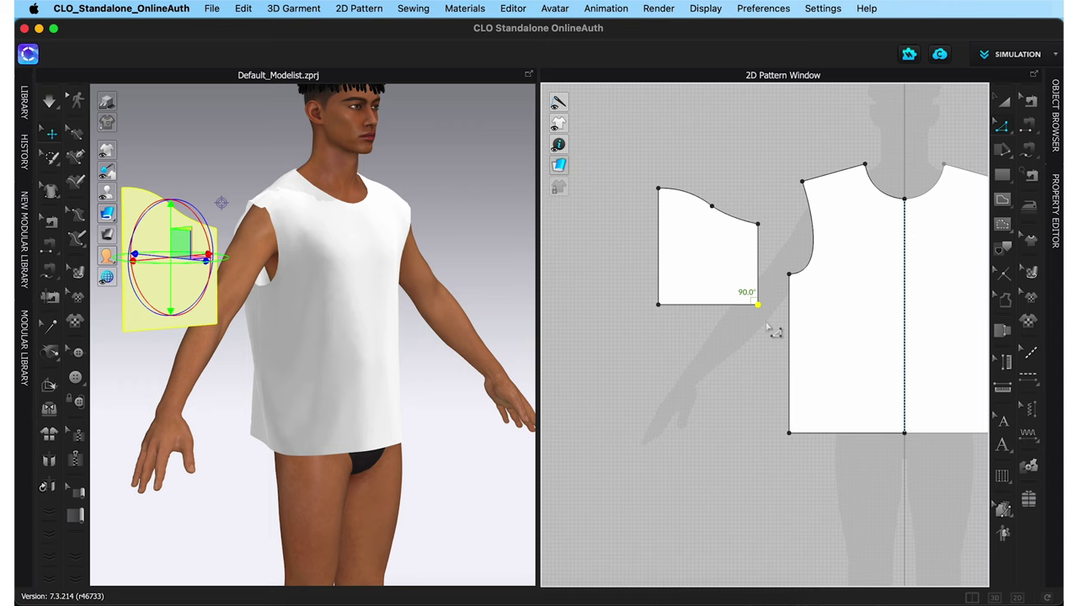
{"action": "key", "text": "Left"}
{"action": "key", "text": "Left"}
{"action": "key", "text": "Left"}
{"action": "key", "text": "Left"}
{"action": "key", "text": "Left"}
{"action": "left_click", "coordinate": [768, 331]}
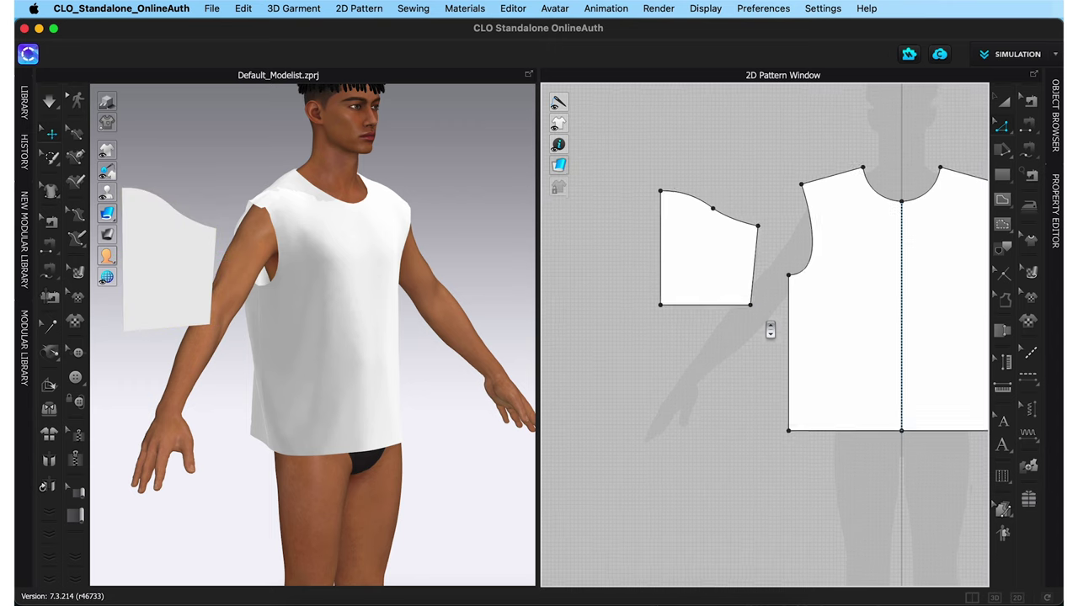
- Unfold the half sleeve along its straight 30 cm center edge to make a full sleeve pattern
{"action": "scroll", "coordinate": [770, 332], "scroll_direction": "down", "scroll_amount": 1}
{"action": "middle_click_drag", "start_coordinate": [722, 354], "coordinate": [748, 357]}
{"action": "left_click", "coordinate": [656, 269]}
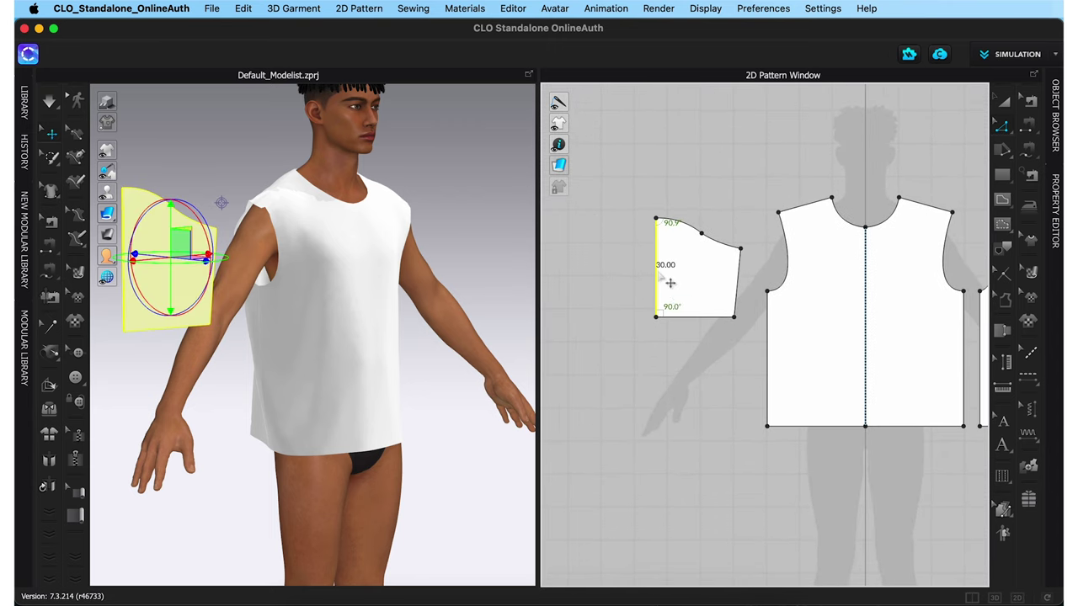
{"action": "right_click", "coordinate": [657, 272]}
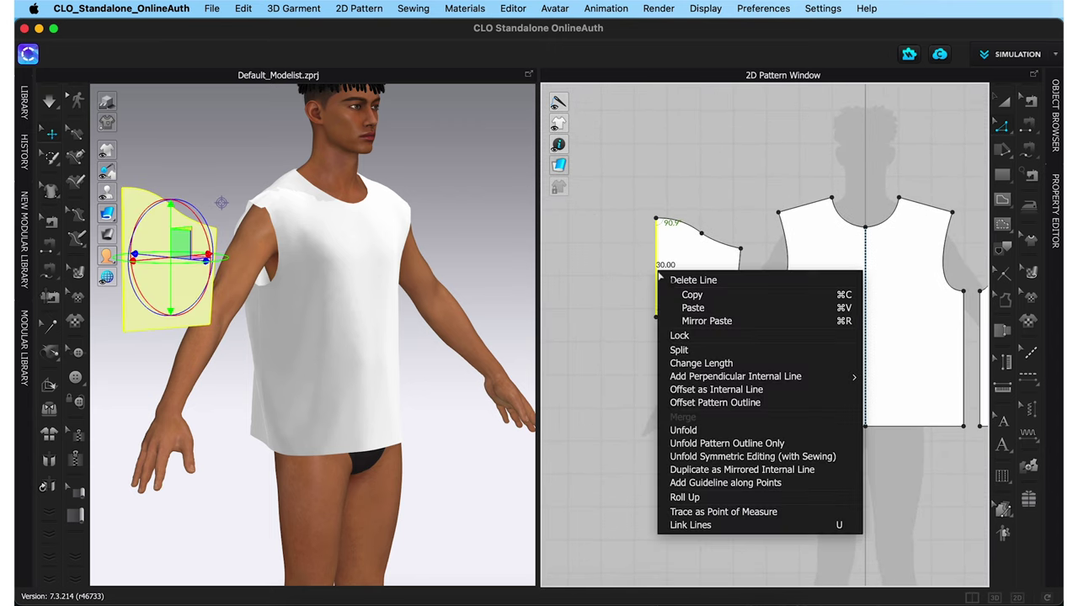
{"action": "left_click", "coordinate": [745, 429]}
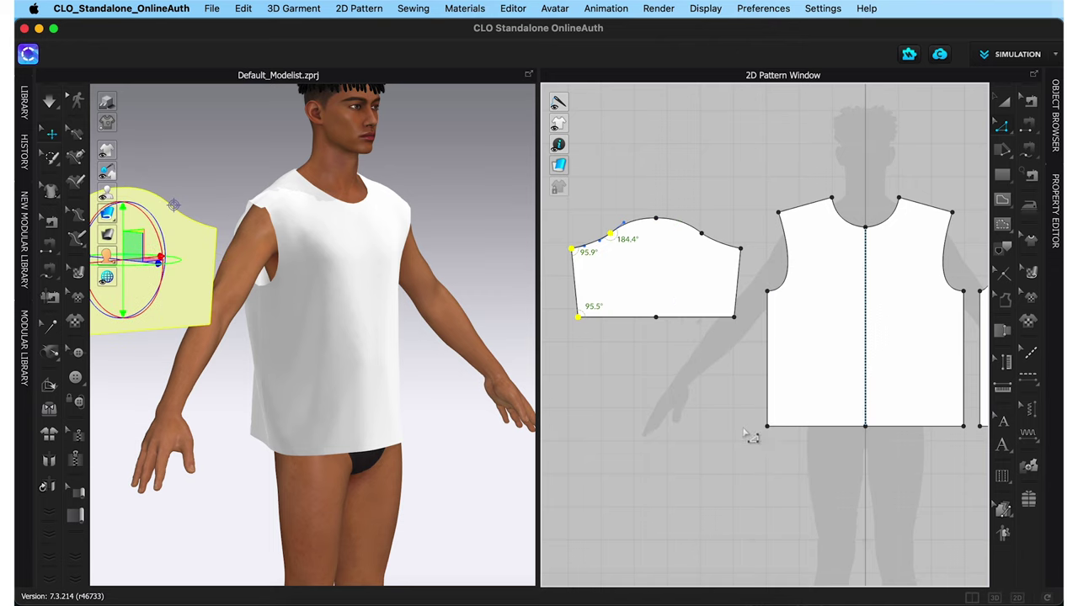
{"action": "left_click", "coordinate": [714, 421]}
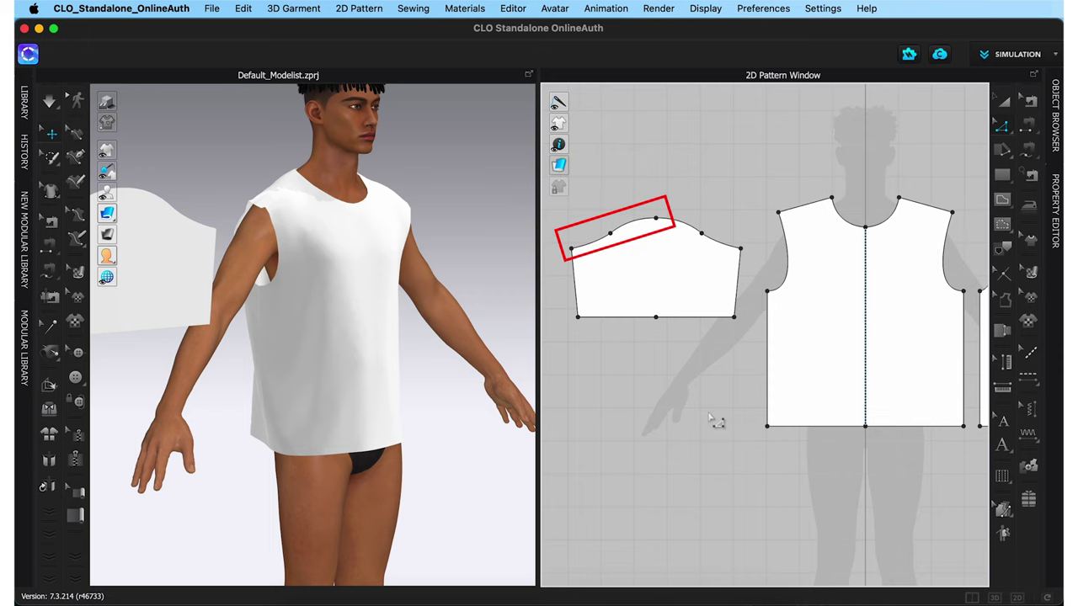
- Measure the length of the back bodice's armhole curve
{"action": "scroll", "coordinate": [714, 421], "scroll_direction": "down", "scroll_amount": 2}
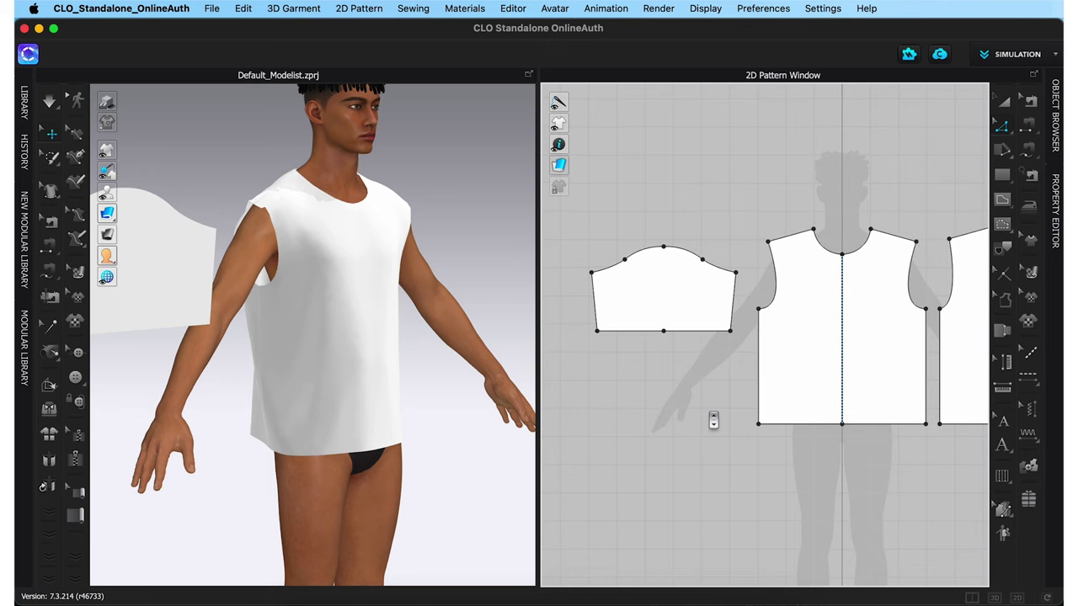
{"action": "left_click", "coordinate": [963, 297]}
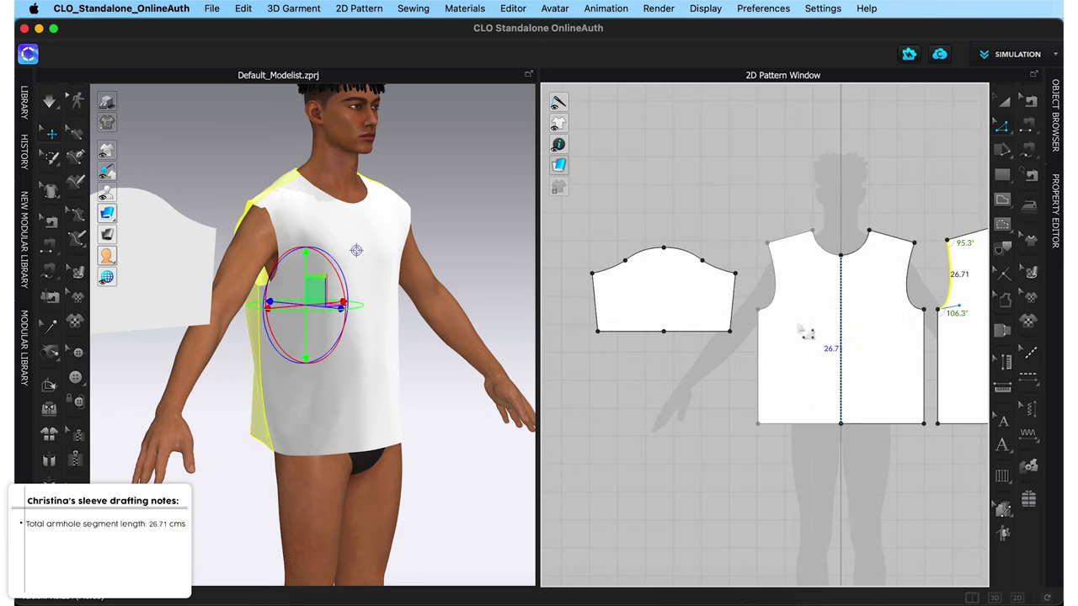
{"action": "left_click", "coordinate": [683, 379]}
{"action": "scroll", "coordinate": [666, 374], "scroll_direction": "down", "scroll_amount": 1}
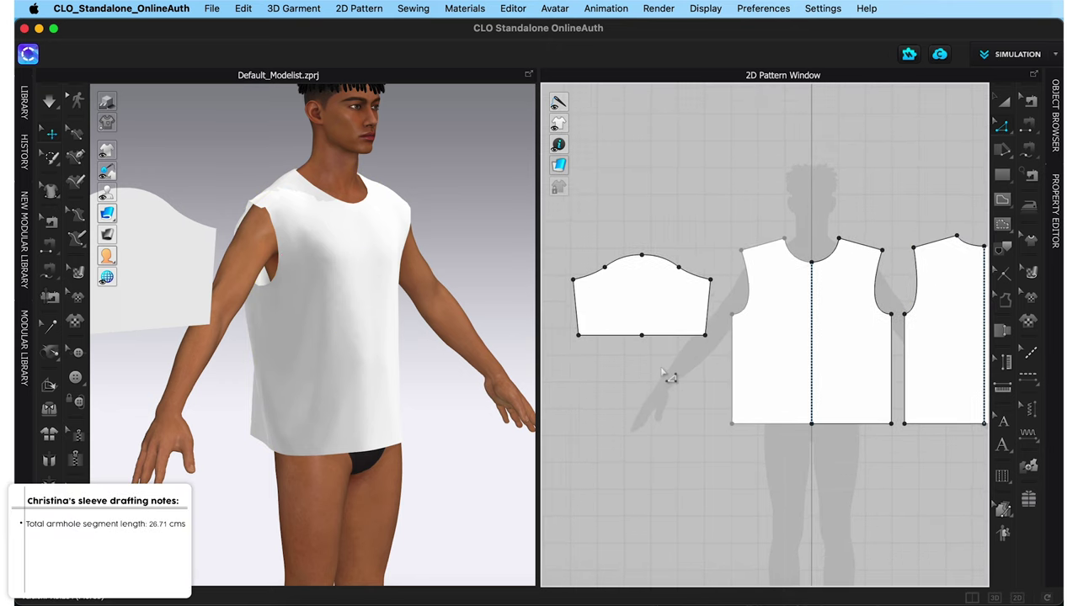
- Measure the back half of the sleeve cap, and move its adjoining underarm edge inward to shorten the cap towards the back armhole's length
{"action": "left_click", "coordinate": [596, 272]}
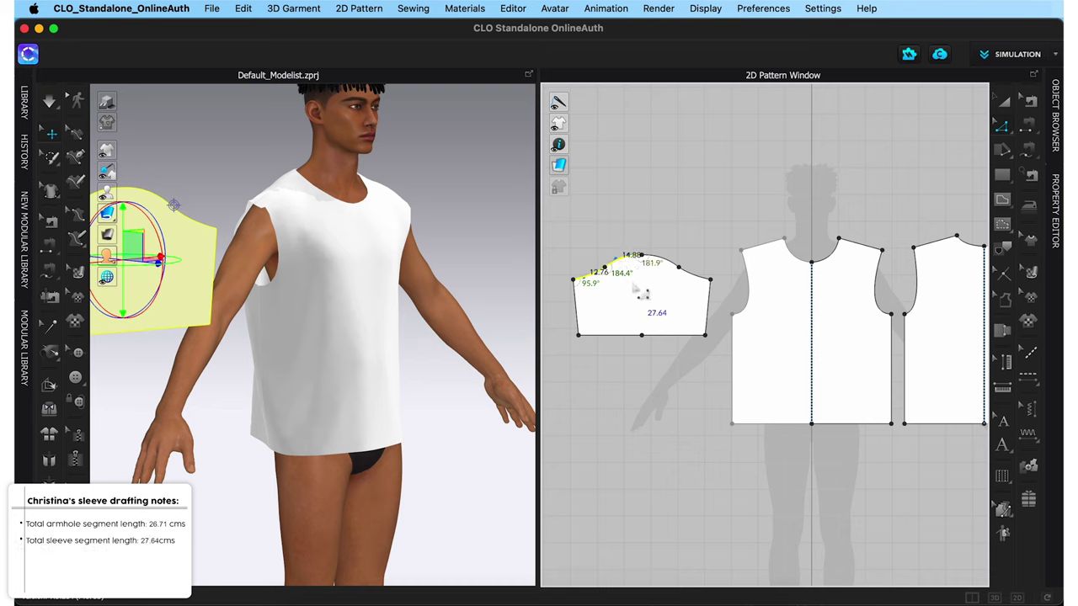
{"action": "left_click", "coordinate": [665, 362]}
{"action": "left_click", "coordinate": [577, 313]}
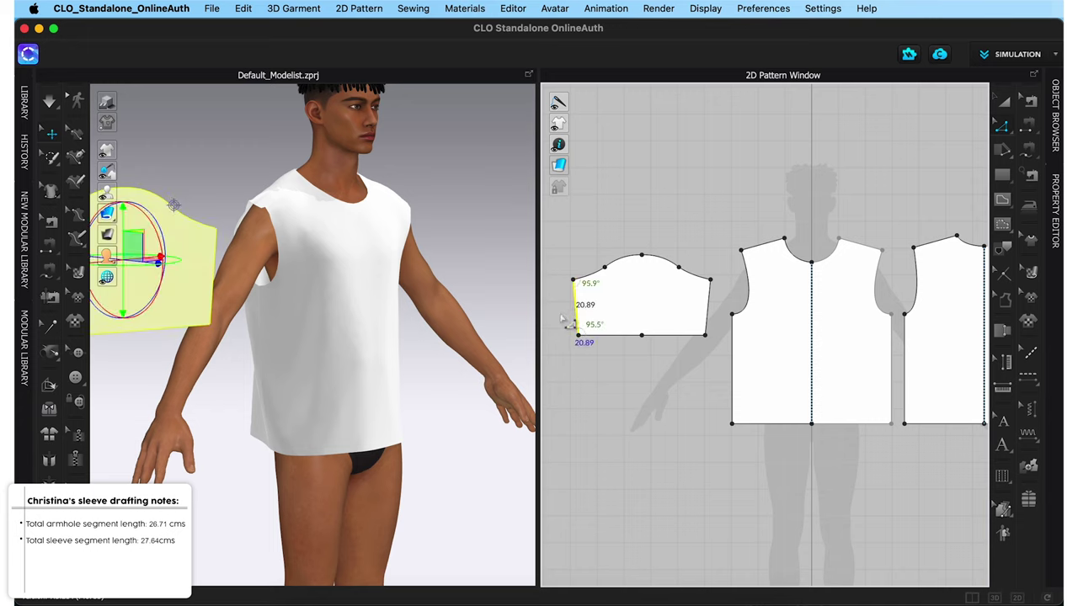
{"action": "key", "text": "Right"}
{"action": "key", "text": "Right"}
{"action": "left_click", "coordinate": [570, 324]}
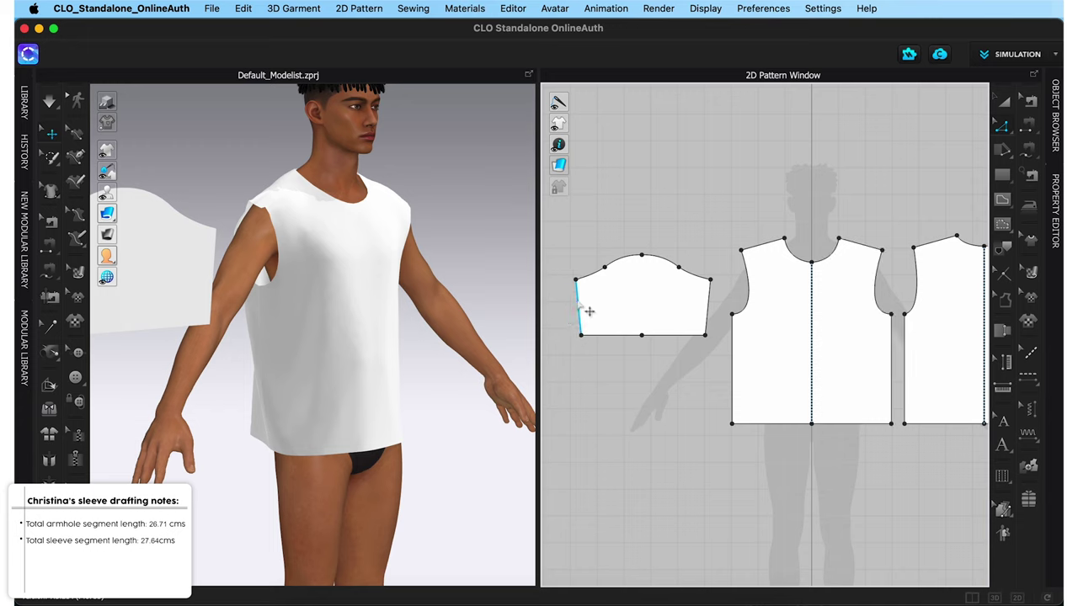
- Recheck the combined length of the two back sleeve cap segments against the back bodice's armhole curve
{"action": "left_click", "coordinate": [596, 276]}
{"action": "left_click", "coordinate": [633, 270], "text": "shift"}
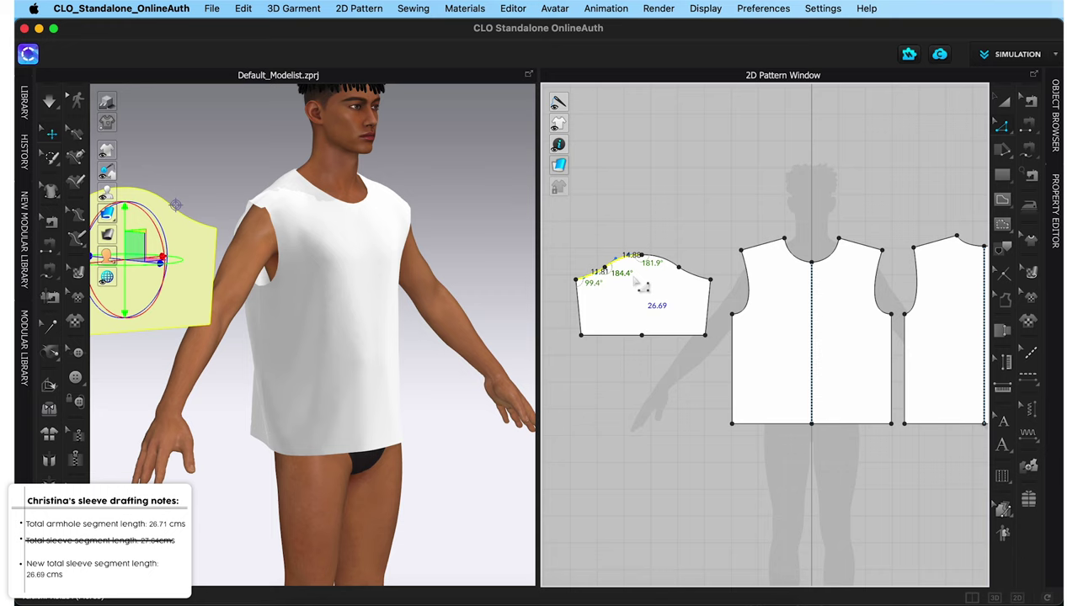
{"action": "key", "text": "Escape"}
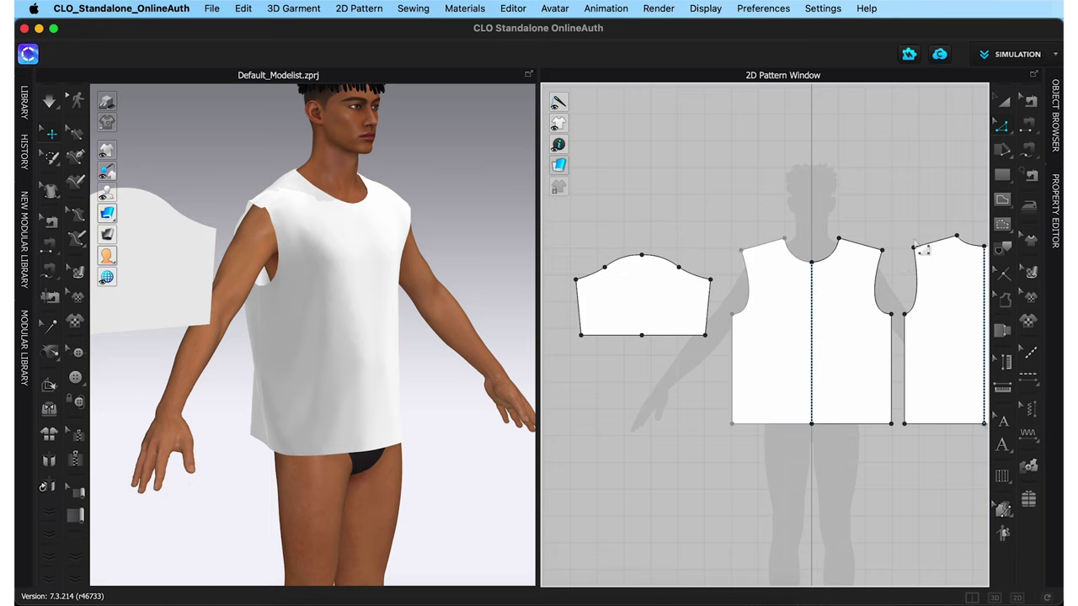
- Free-sew the front bodice's armhole to the front half of the sleeve cap, from the cap's peak to its underarm corner
{"action": "left_click", "coordinate": [1028, 156]}
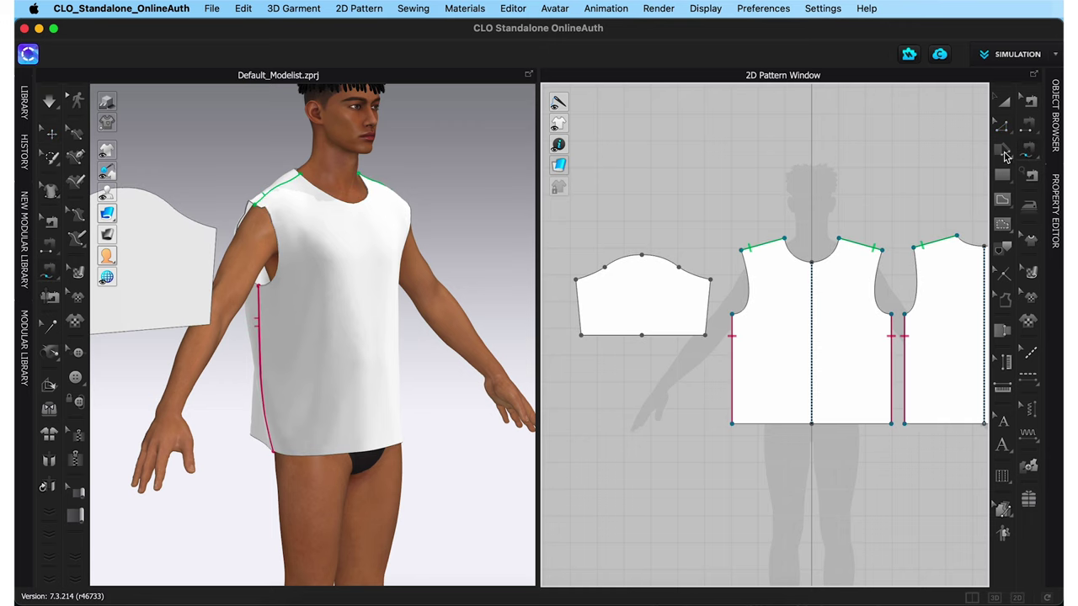
{"action": "left_click", "coordinate": [742, 252]}
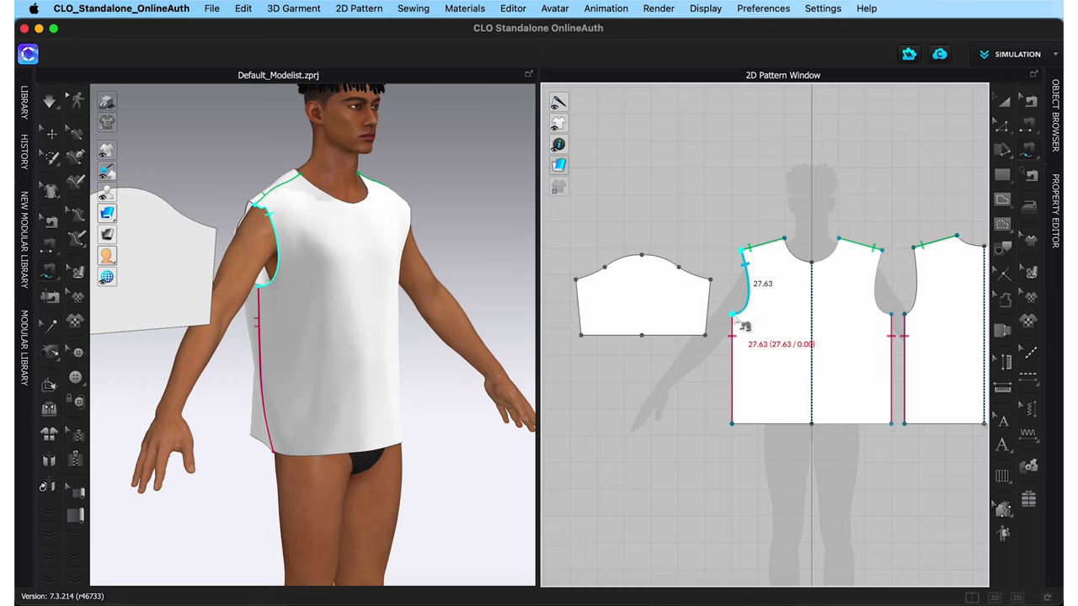
{"action": "left_click", "coordinate": [641, 253]}
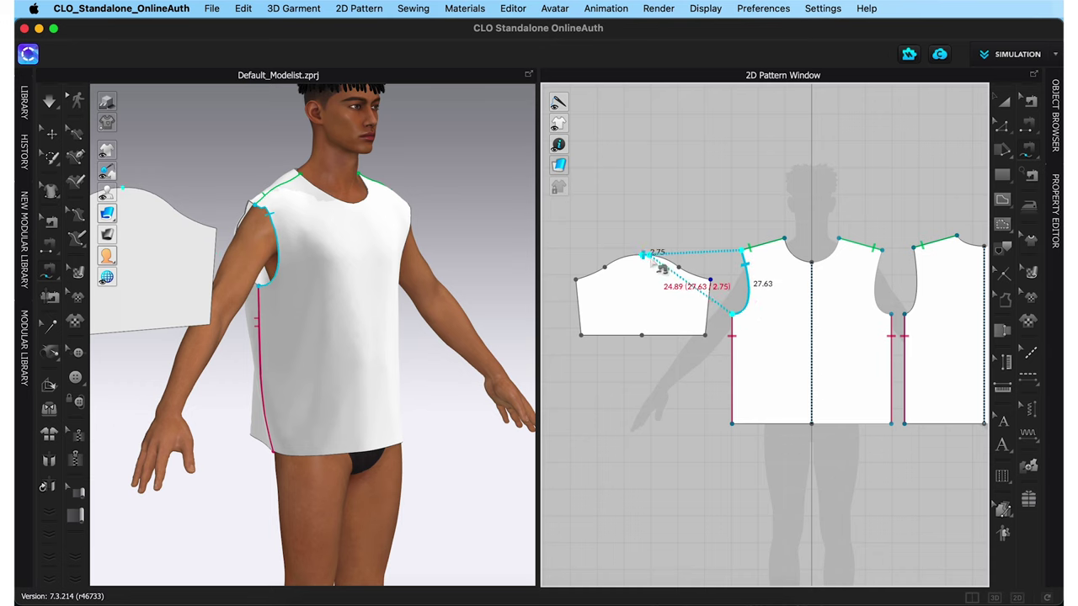
{"action": "left_click", "coordinate": [718, 289]}
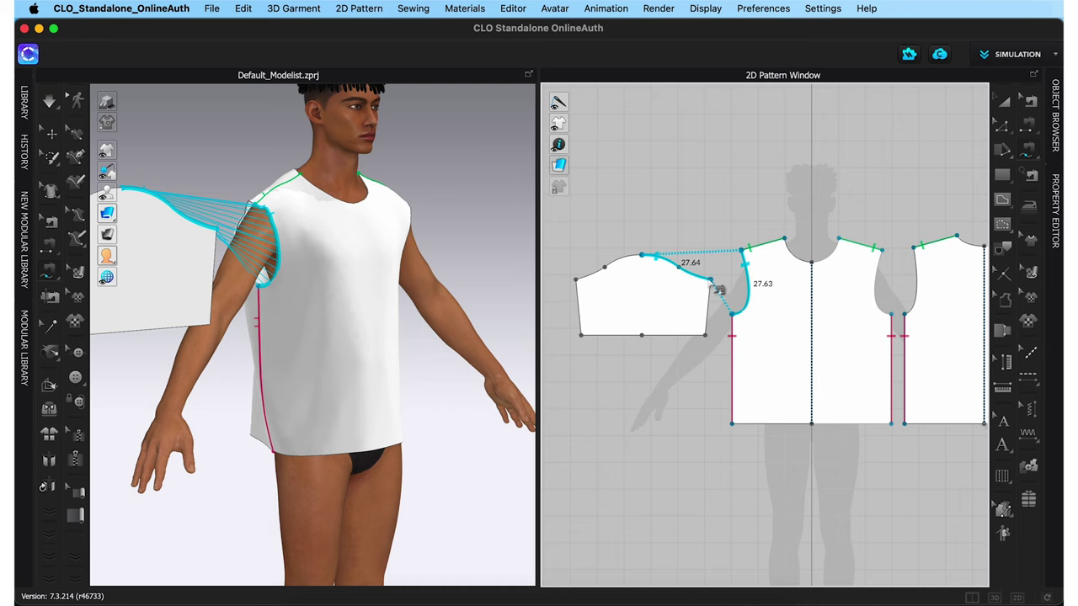
- Free-sew the back bodice's outer armhole to the back half of the sleeve cap, from the peak to the underarm corner
{"action": "scroll", "coordinate": [718, 289], "scroll_direction": "down", "scroll_amount": 3}
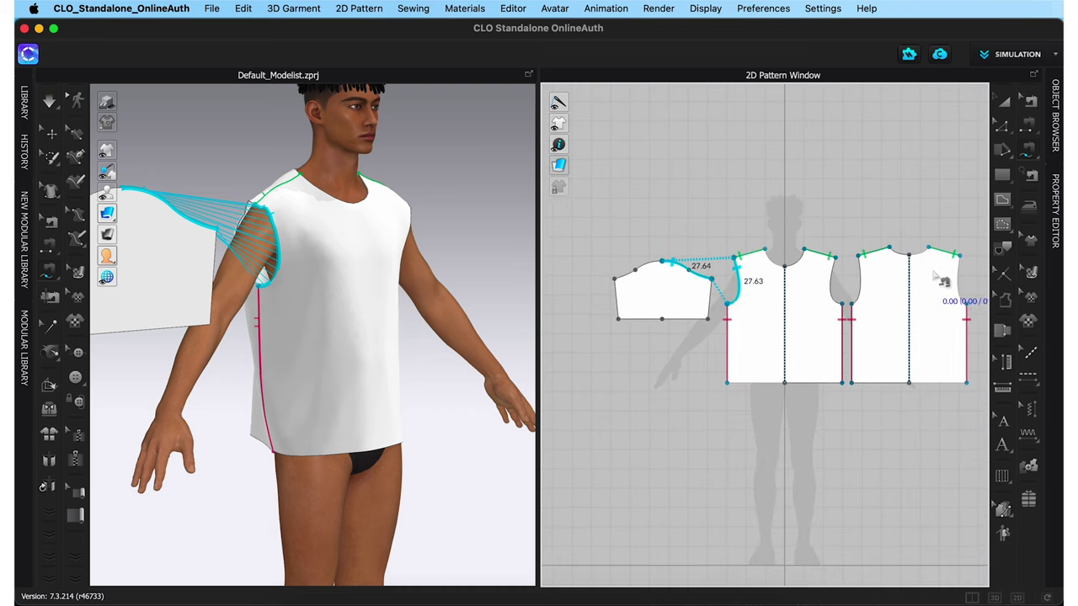
{"action": "left_click", "coordinate": [960, 271]}
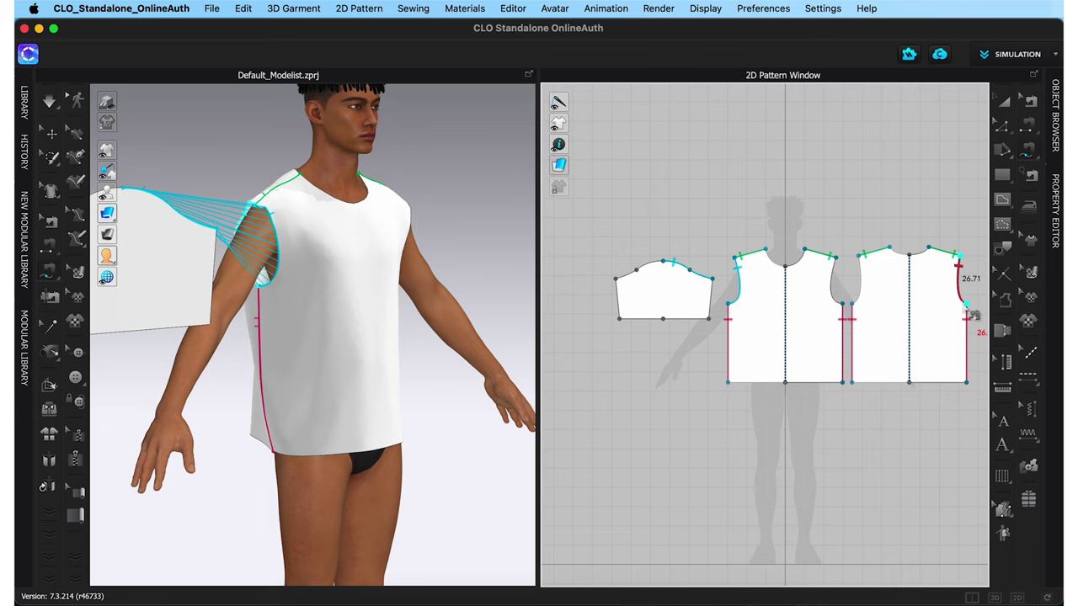
{"action": "left_click", "coordinate": [628, 287]}
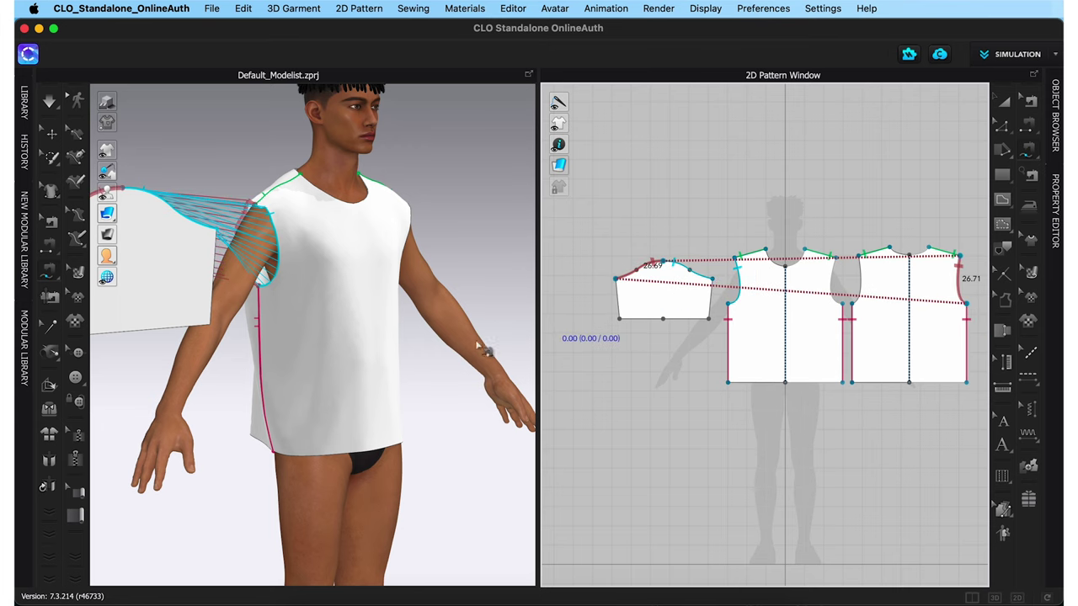
- Show the avatar's arrangement points and wrap the sleeve around the upper right arm at the outer arm point
{"action": "key", "text": "2"}
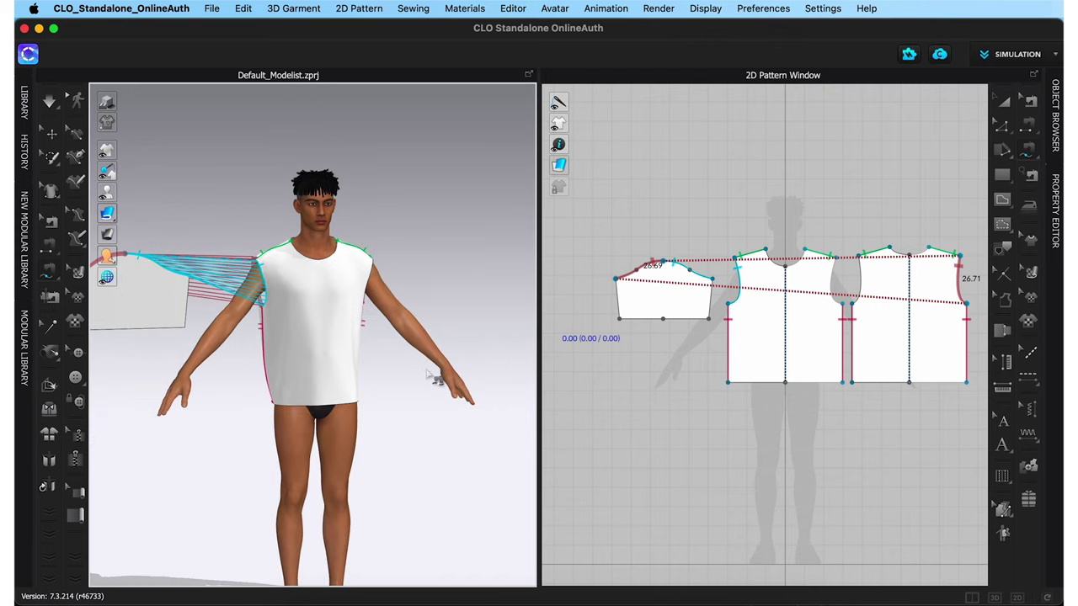
{"action": "mouse_move", "coordinate": [433, 379]}
{"action": "right_mouse_down"}
{"action": "mouse_move", "coordinate": [469, 380]}
{"action": "mouse_move", "coordinate": [416, 381]}
{"action": "right_mouse_up"}
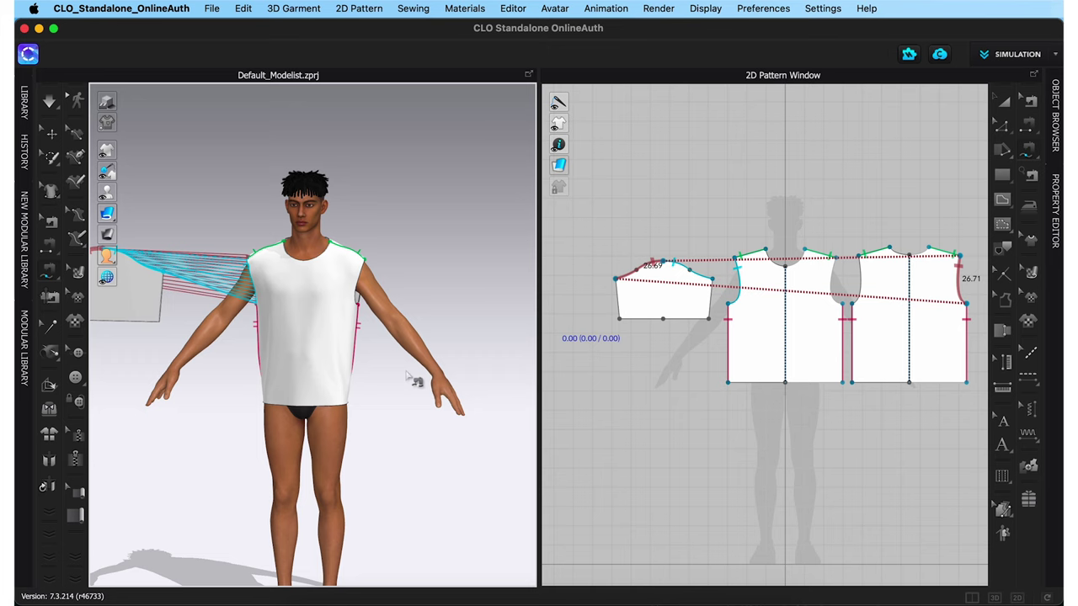
{"action": "middle_click_drag", "start_coordinate": [408, 375], "coordinate": [476, 358]}
{"action": "mouse_move", "coordinate": [109, 193]}
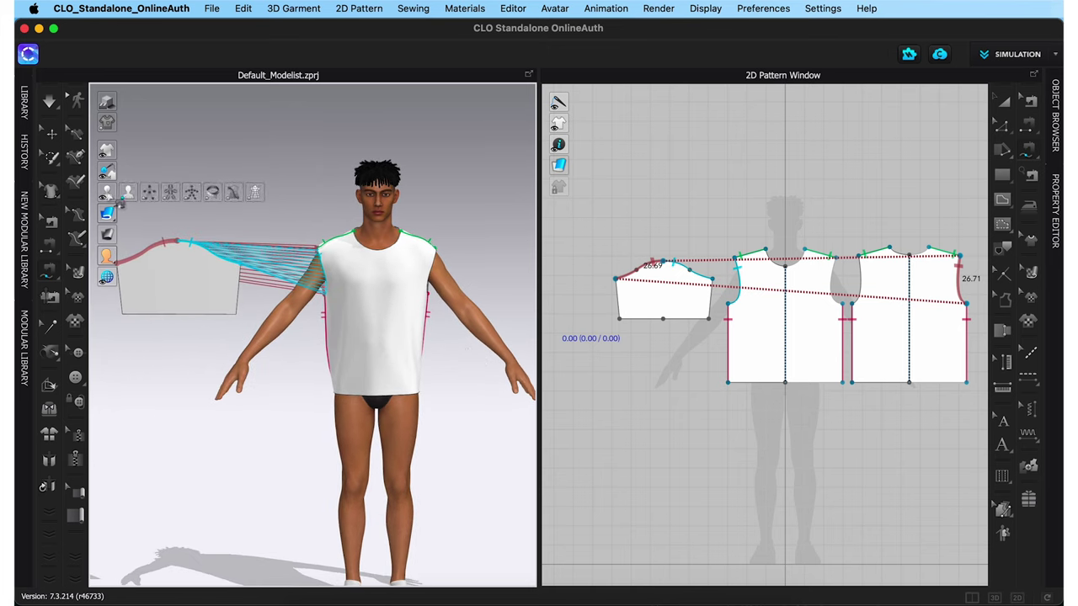
{"action": "left_click", "coordinate": [148, 193]}
{"action": "left_click", "coordinate": [164, 260]}
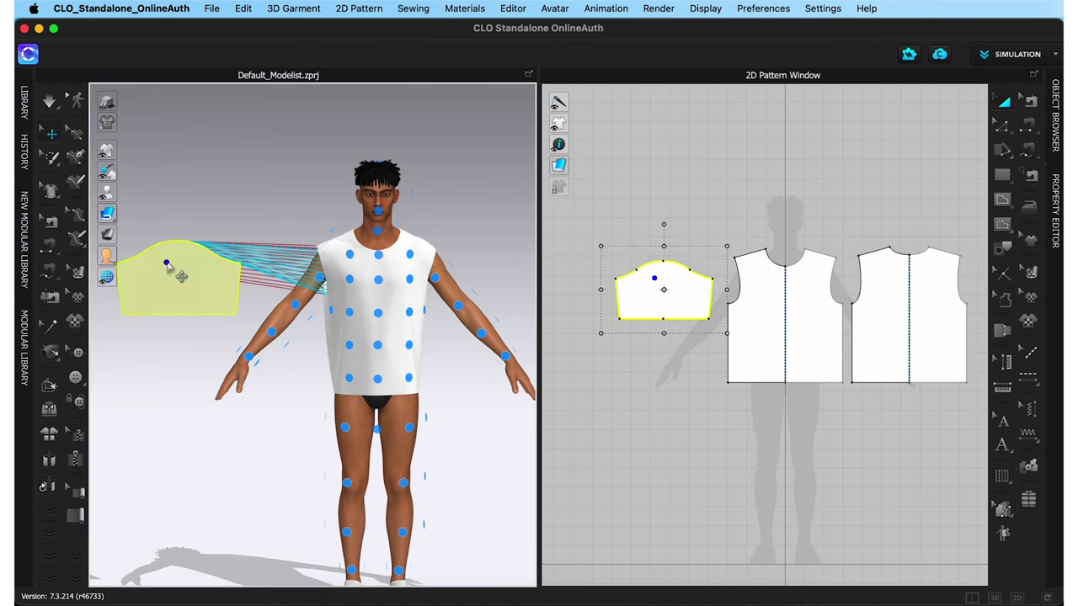
{"action": "right_click_drag", "start_coordinate": [294, 306], "coordinate": [314, 314]}
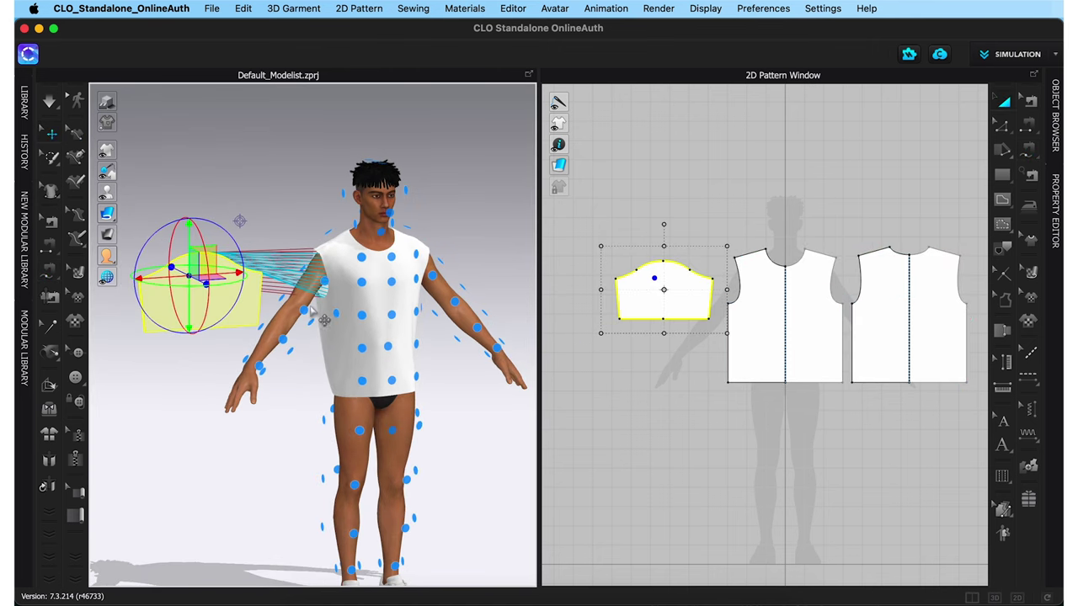
{"action": "left_click", "coordinate": [314, 314]}
{"action": "left_click", "coordinate": [455, 337]}
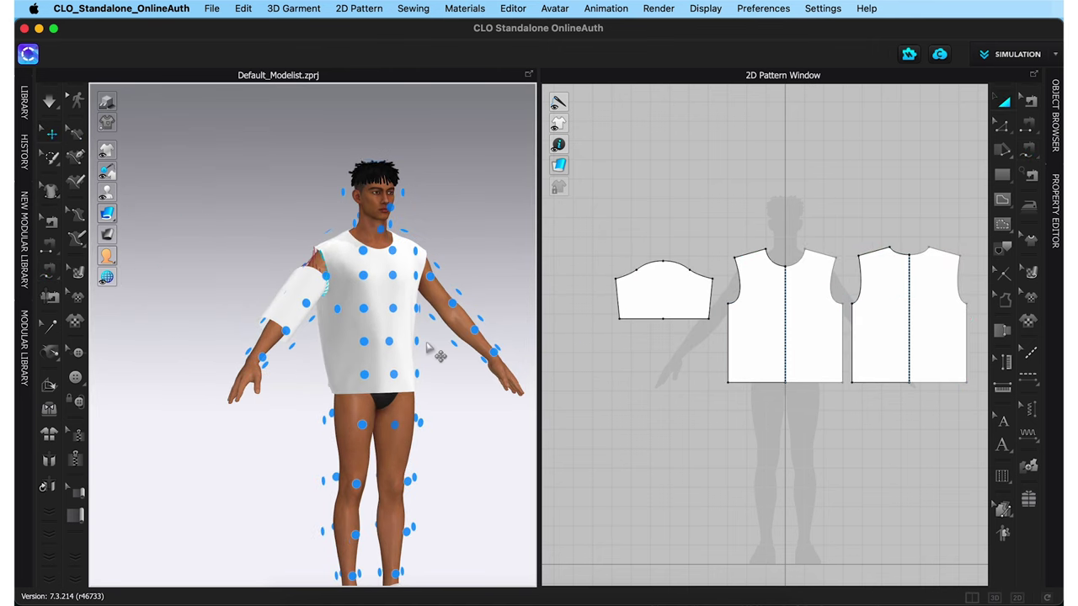
- Sew the sleeve's two underarm edges together with segment sewing
{"action": "right_click_drag", "start_coordinate": [455, 337], "coordinate": [531, 336]}
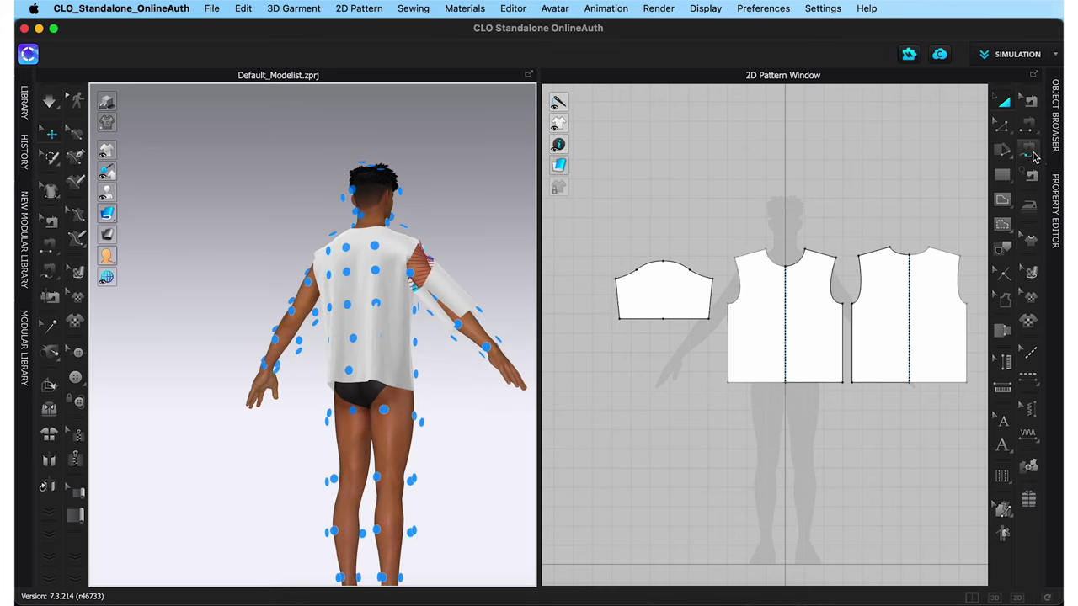
{"action": "key", "text": "n"}
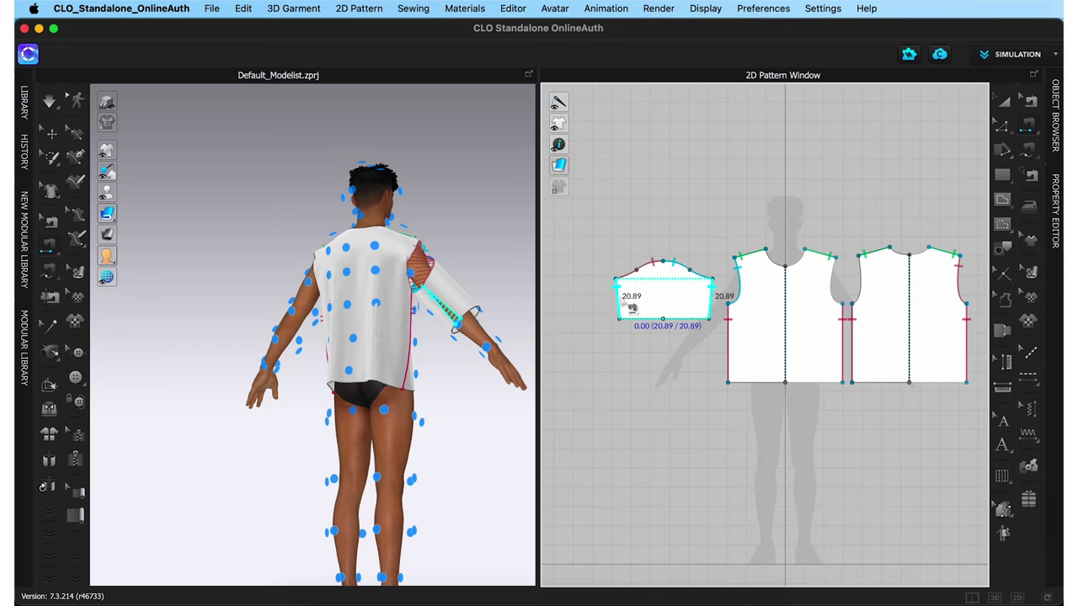
{"action": "key", "text": "2"}
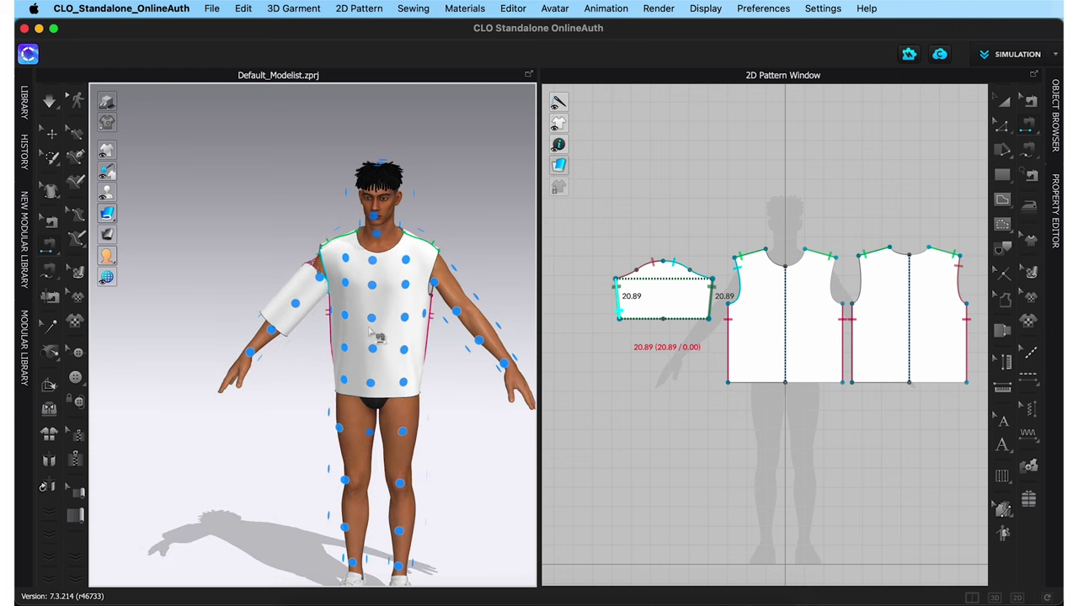
- Clone the sleeve as a symmetric pattern with sewing, placed just above the original, and simulate the complete T-shirt on the avatar
{"action": "key", "text": "a"}
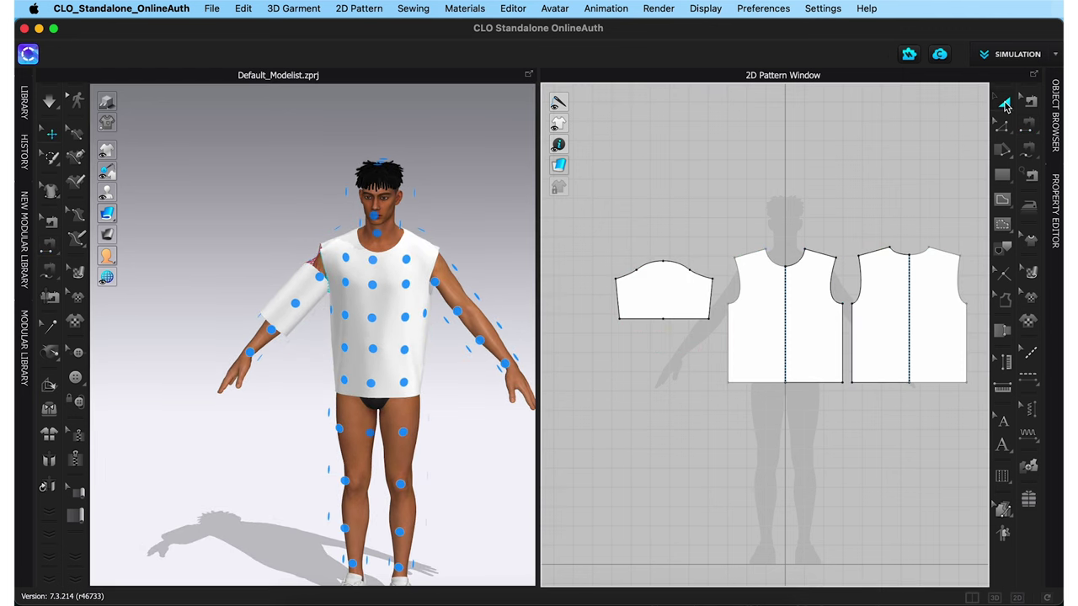
{"action": "left_click", "coordinate": [665, 275]}
{"action": "right_click", "coordinate": [665, 274]}
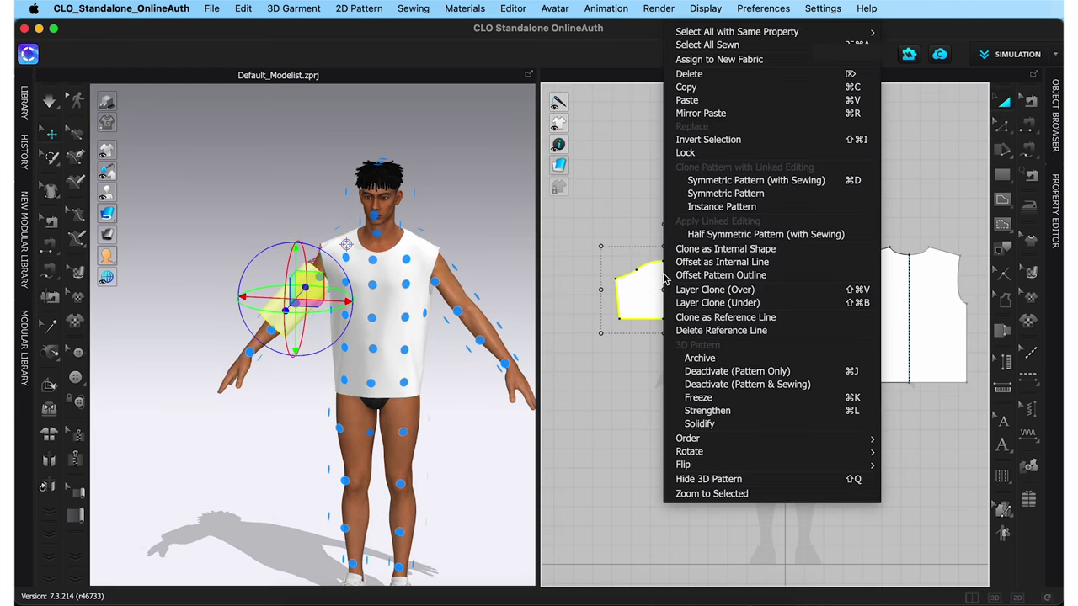
{"action": "left_click", "coordinate": [731, 183]}
{"action": "left_click", "coordinate": [662, 213]}
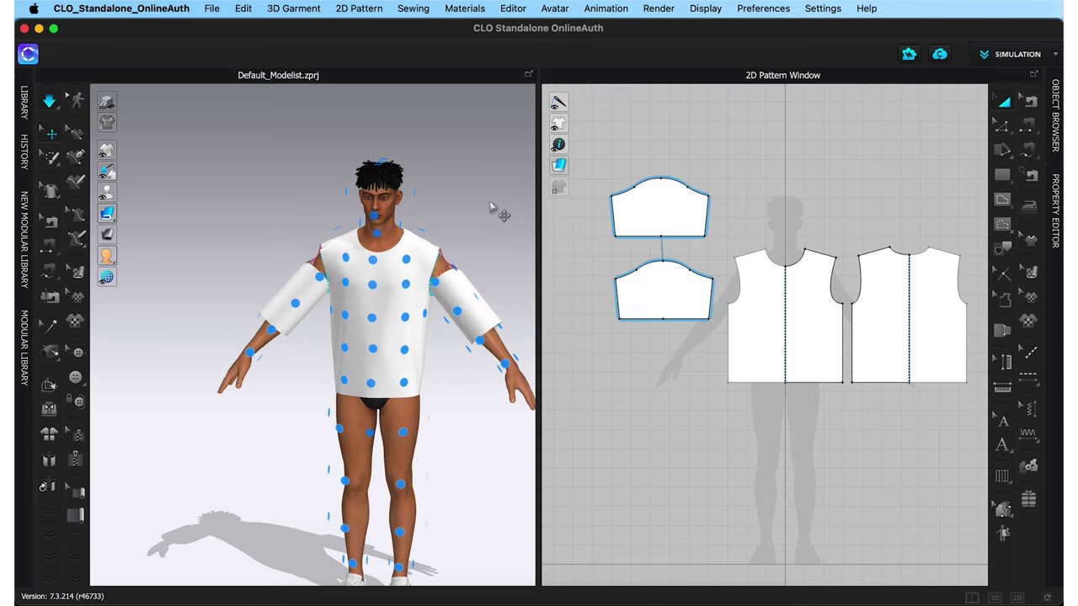
{"action": "key", "text": "space"}
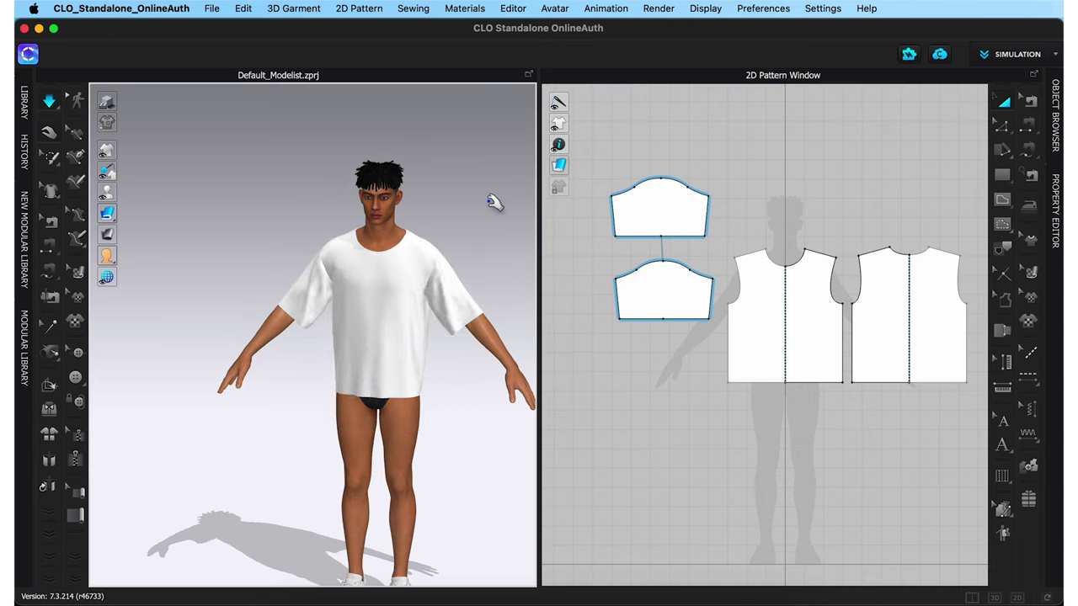
{"action": "mouse_move", "coordinate": [442, 375]}
{"action": "right_mouse_down"}
{"action": "mouse_move", "coordinate": [283, 378]}
{"action": "mouse_move", "coordinate": [460, 376]}
{"action": "right_mouse_up"}
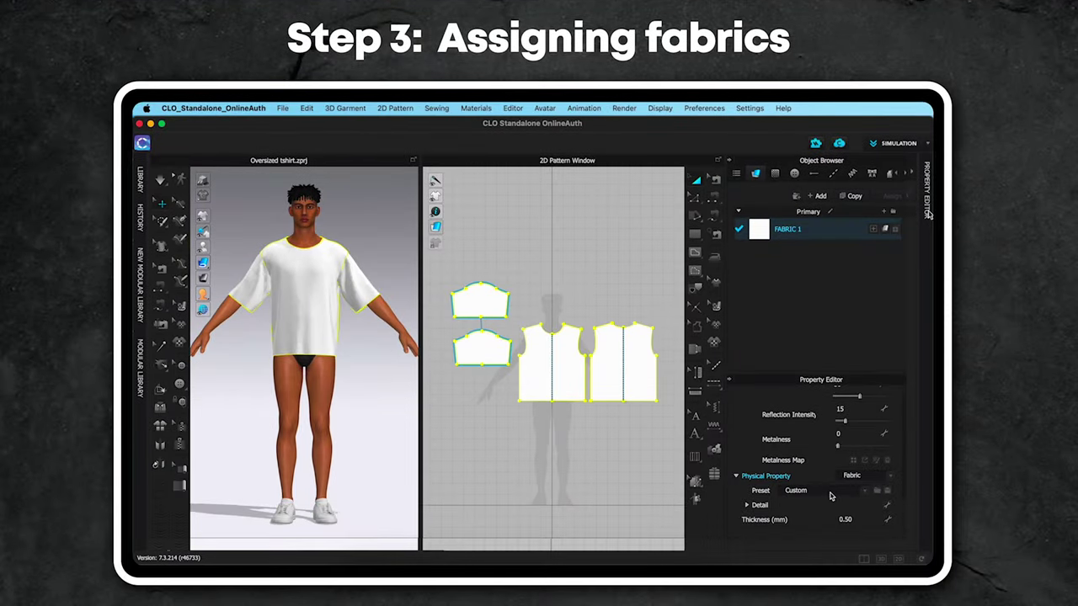
- Try the Knit_Cotton_Rayon Jersey physical property preset on FABRIC 1
{"action": "left_click", "coordinate": [830, 494]}
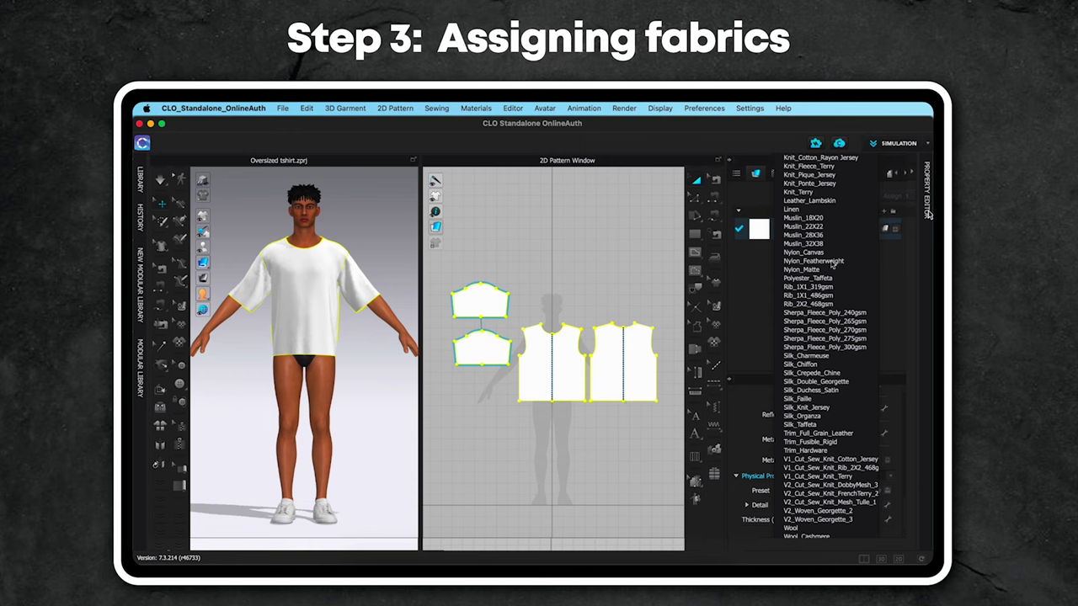
{"action": "left_click", "coordinate": [832, 158]}
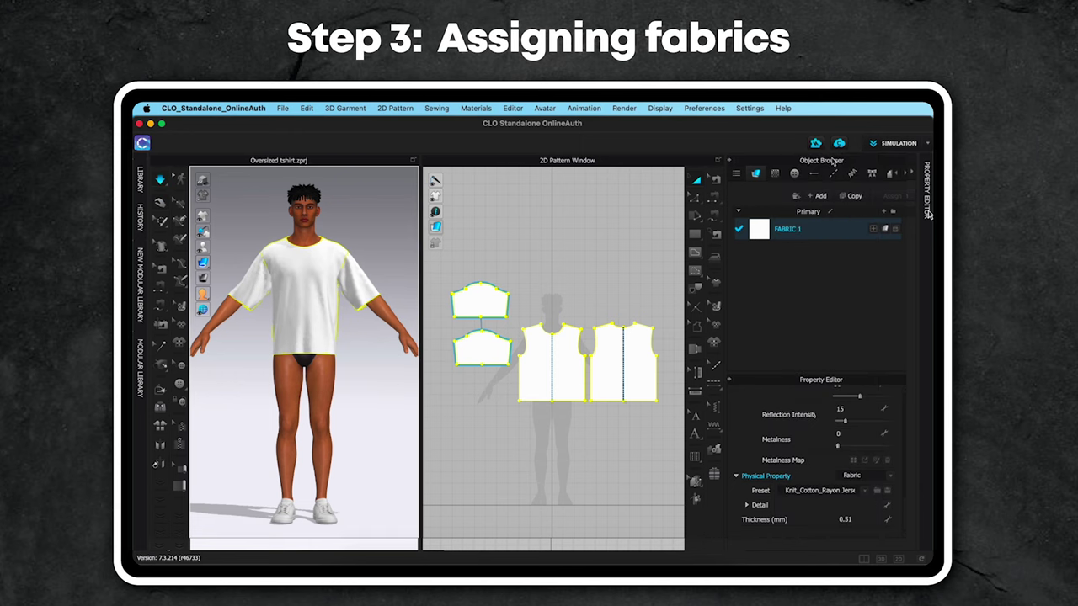
{"action": "left_click", "coordinate": [928, 213]}
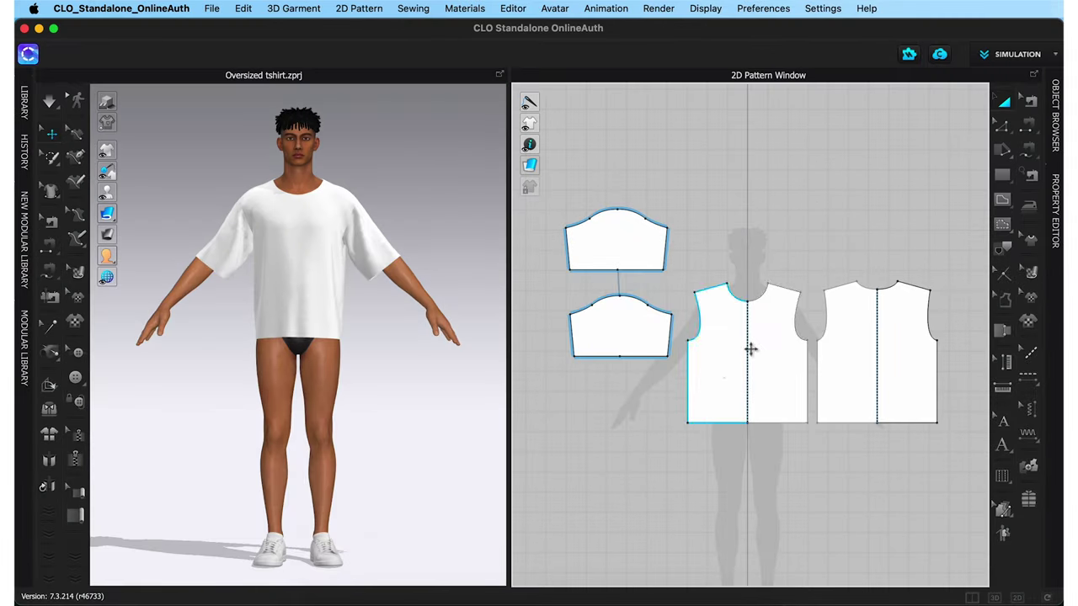
- Open the properties of FABRIC 1 and set its physical property preset to Knit_Cotton_Rayon Jersey
{"action": "left_click", "coordinate": [1058, 147]}
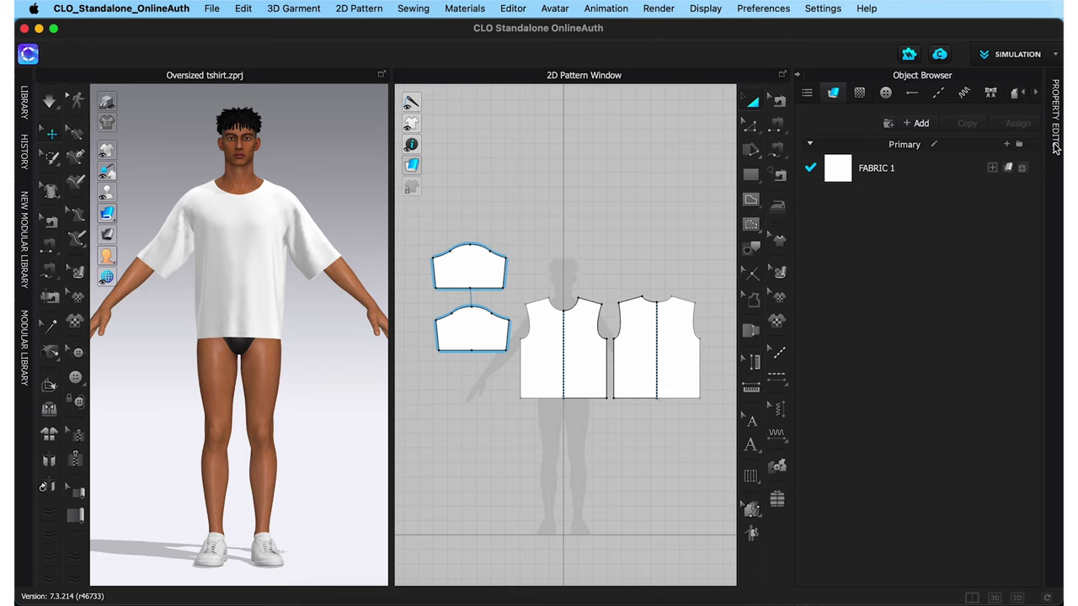
{"action": "left_click", "coordinate": [1058, 147]}
{"action": "left_click", "coordinate": [942, 173]}
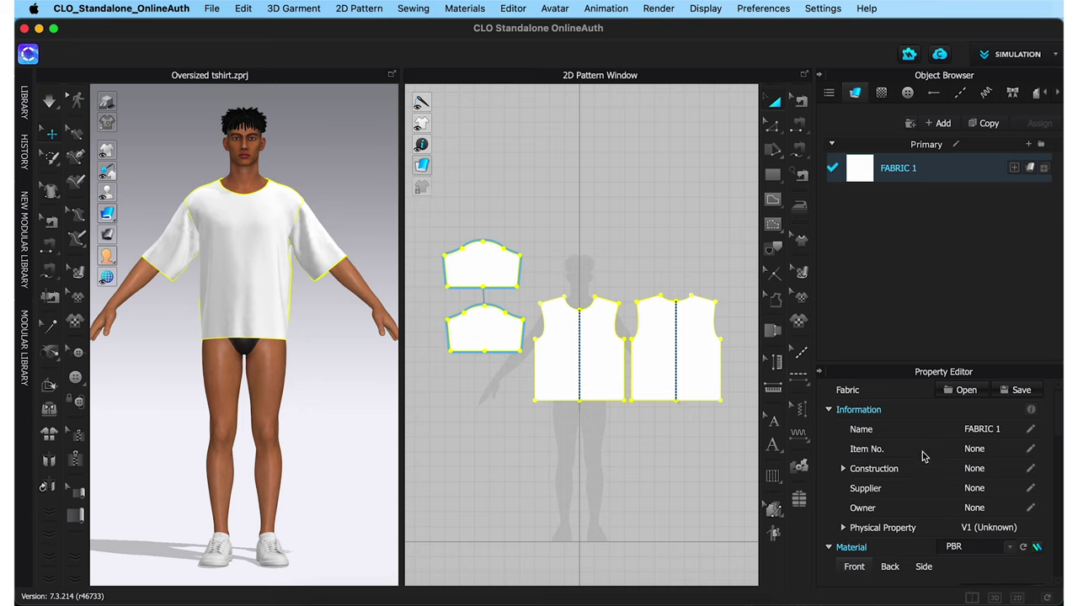
{"action": "scroll", "coordinate": [923, 458], "scroll_direction": "down", "scroll_amount": 3}
{"action": "scroll", "coordinate": [923, 459], "scroll_direction": "down", "scroll_amount": 10}
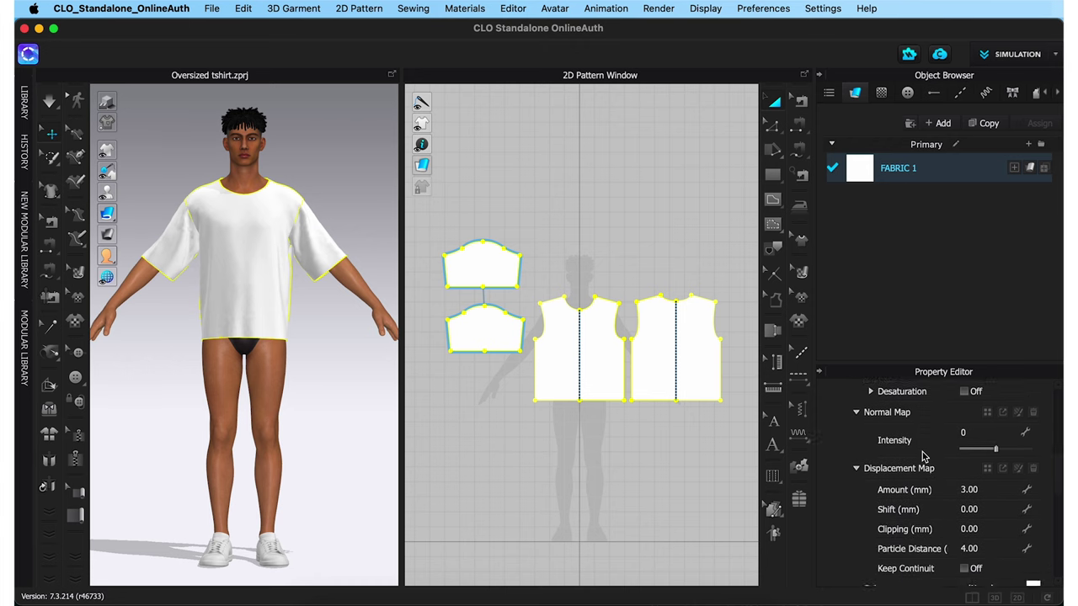
{"action": "scroll", "coordinate": [923, 457], "scroll_direction": "down", "scroll_amount": 1}
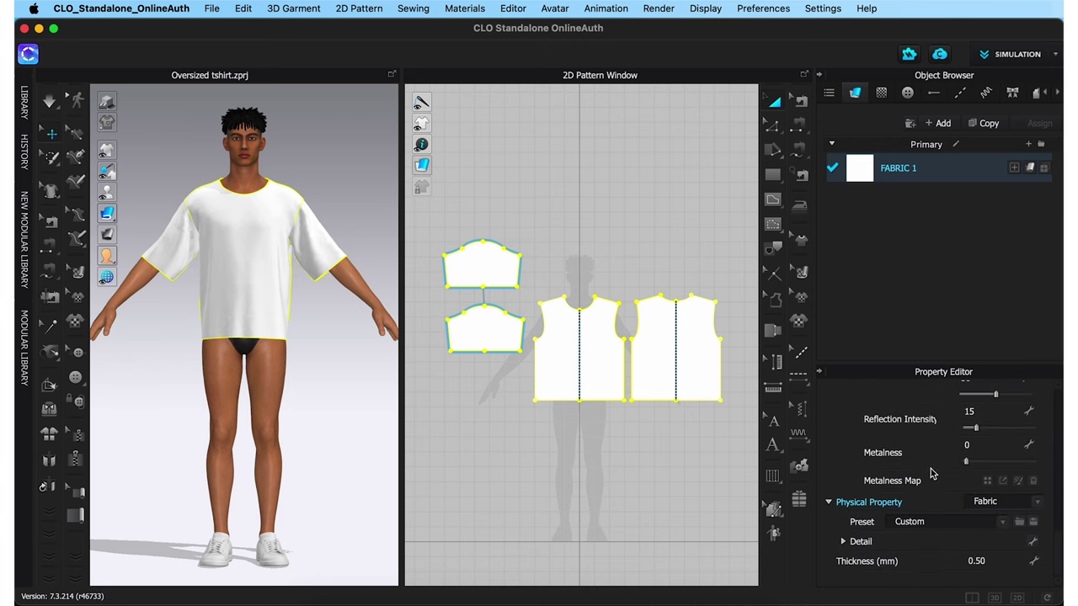
{"action": "left_click", "coordinate": [957, 527]}
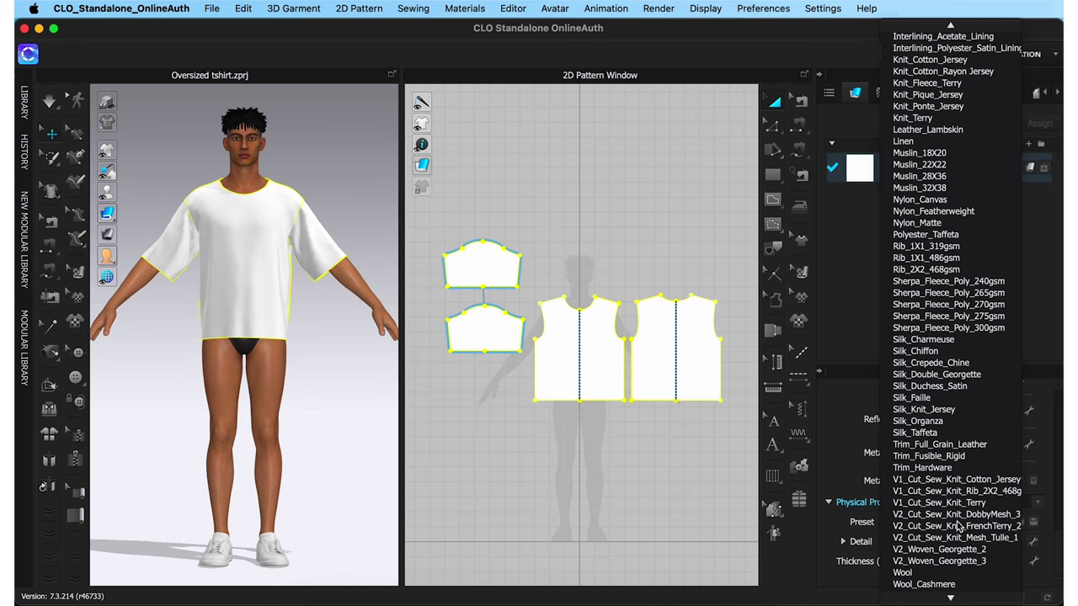
{"action": "left_click", "coordinate": [958, 73]}
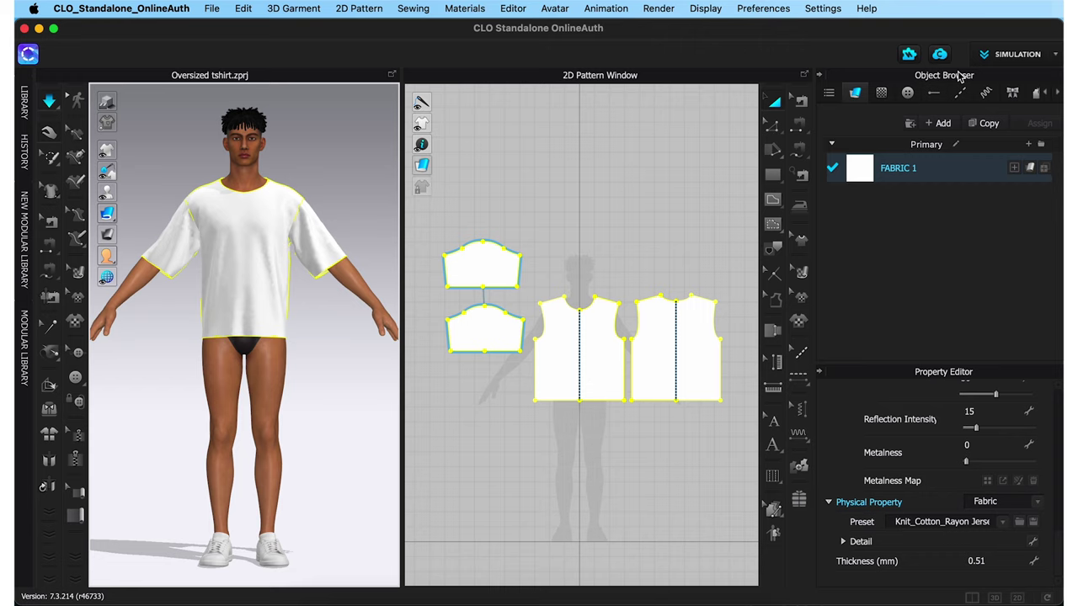
- Rename FABRIC 1 as Body
{"action": "double_click", "coordinate": [900, 167]}
{"action": "type", "text": "Body"}
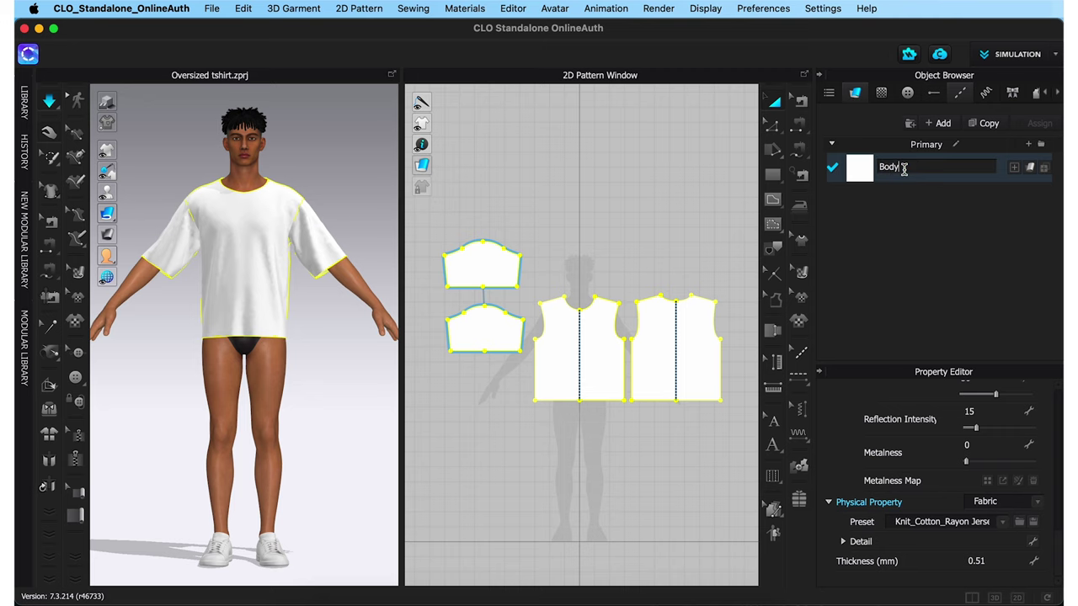
{"action": "key", "text": "Return"}
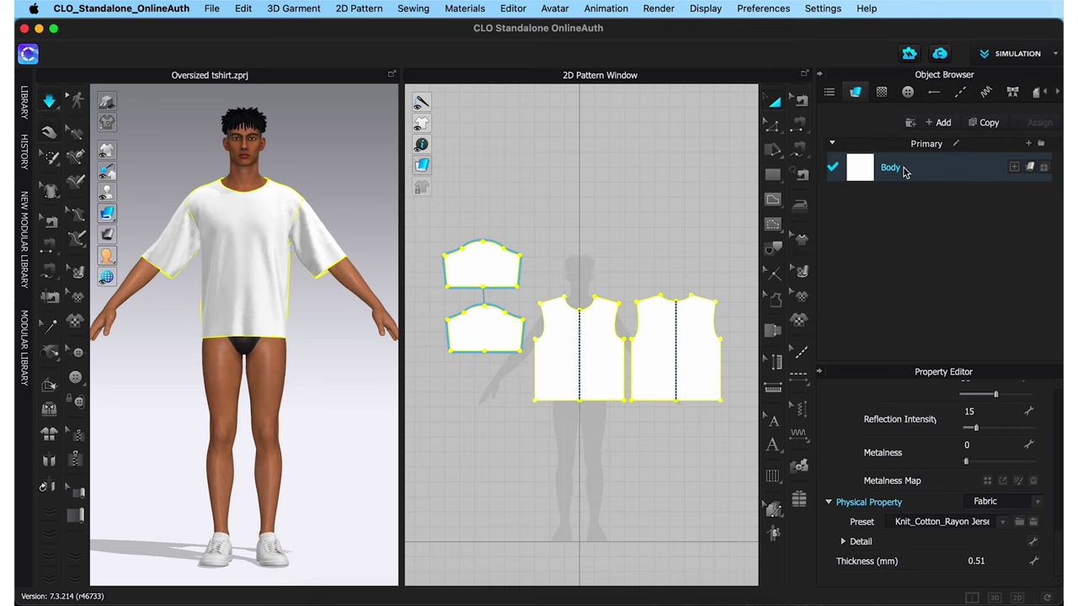
{"action": "left_click", "coordinate": [819, 75]}
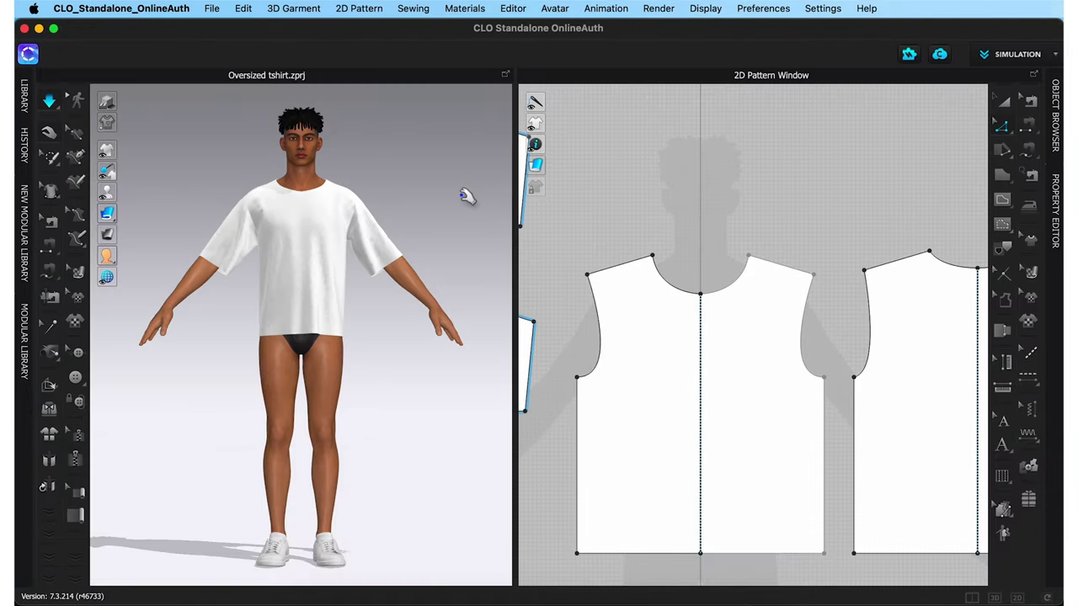
- Measure the combined length of the front and back necklines, including their symmetric halves
{"action": "right_click_drag", "start_coordinate": [467, 196], "coordinate": [492, 202]}
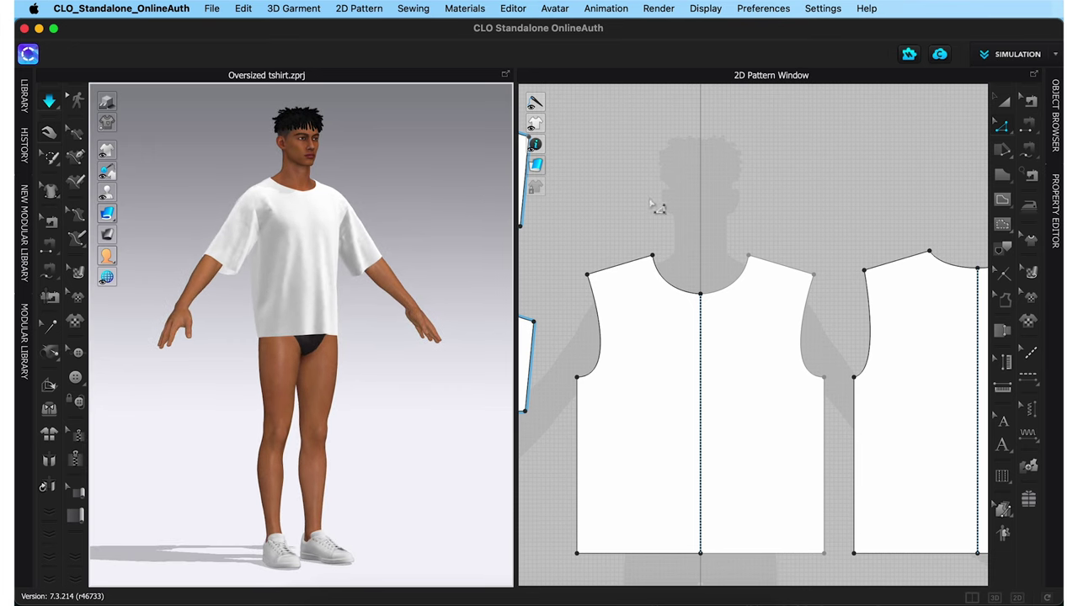
{"action": "scroll", "coordinate": [783, 200], "scroll_direction": "up", "scroll_amount": 5}
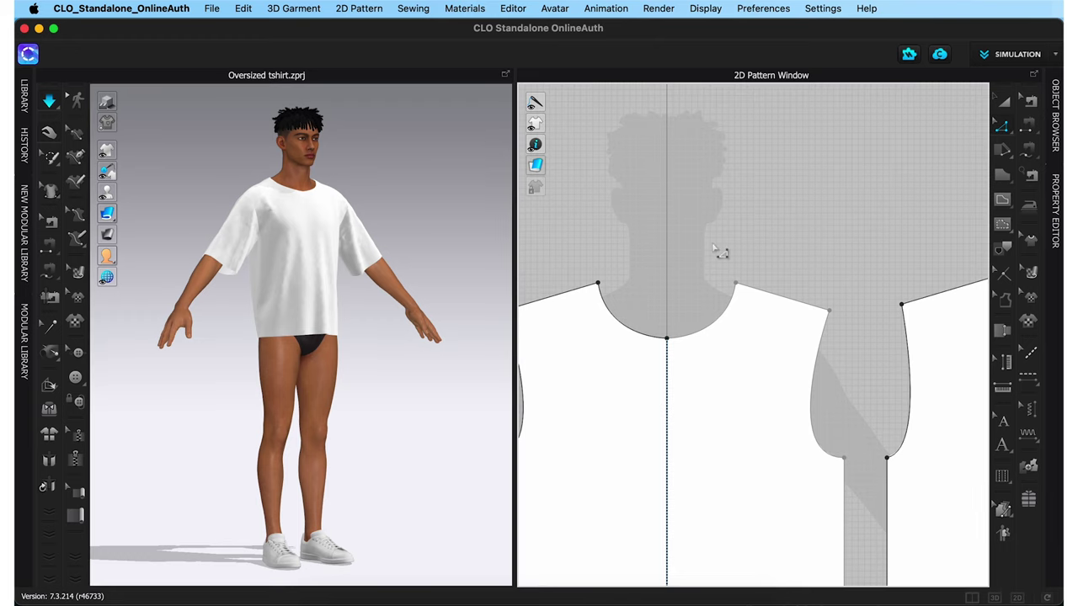
{"action": "right_click_drag", "start_coordinate": [871, 230], "coordinate": [754, 224]}
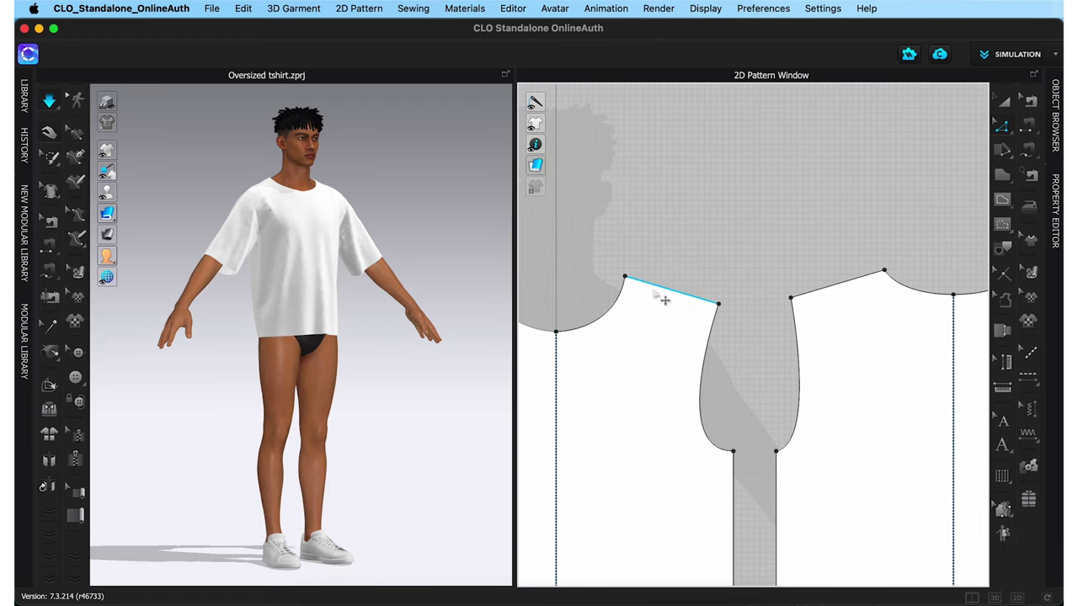
{"action": "left_click", "coordinate": [617, 313]}
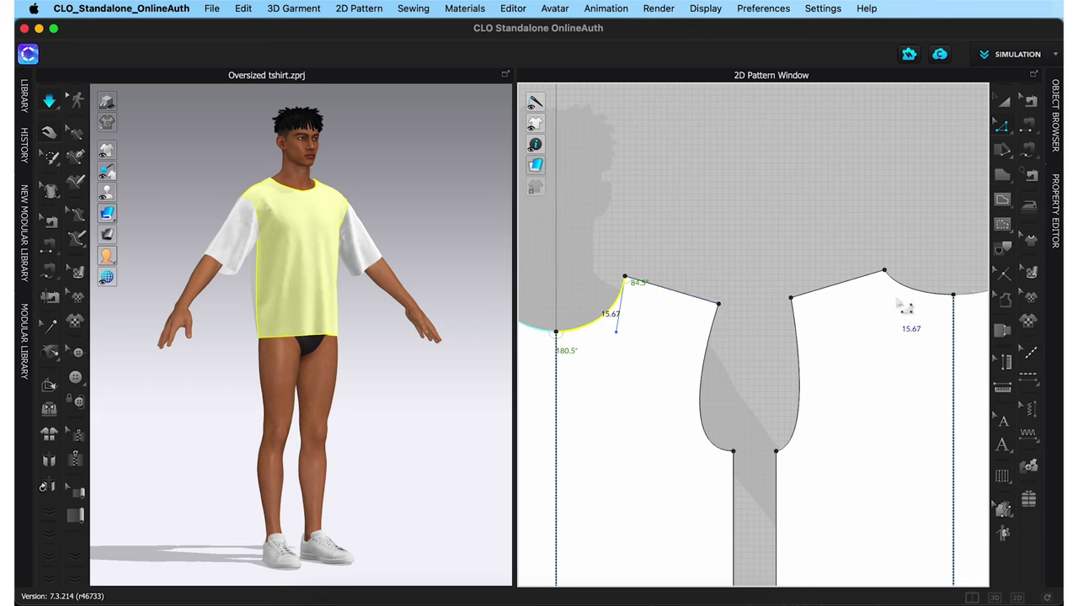
{"action": "left_click", "coordinate": [920, 291], "text": "shift"}
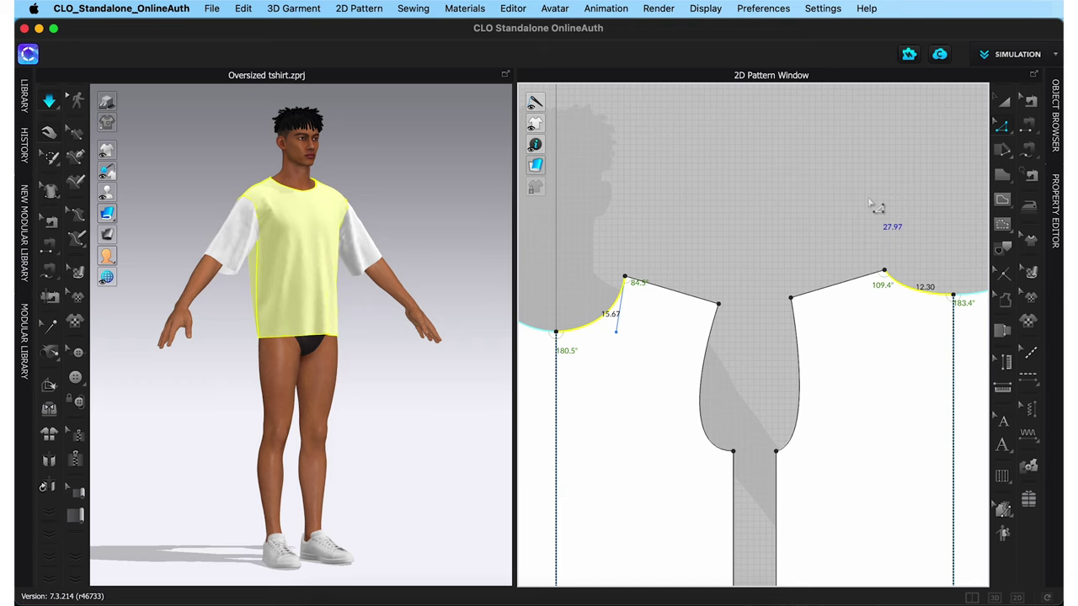
{"action": "left_click", "coordinate": [1057, 205]}
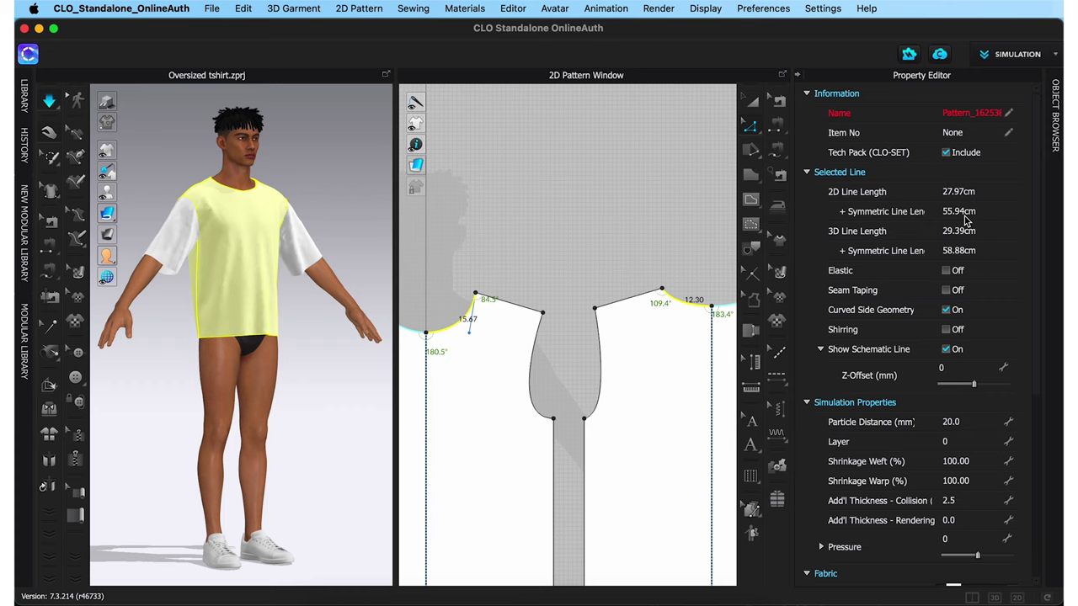
{"action": "left_click", "coordinate": [797, 76]}
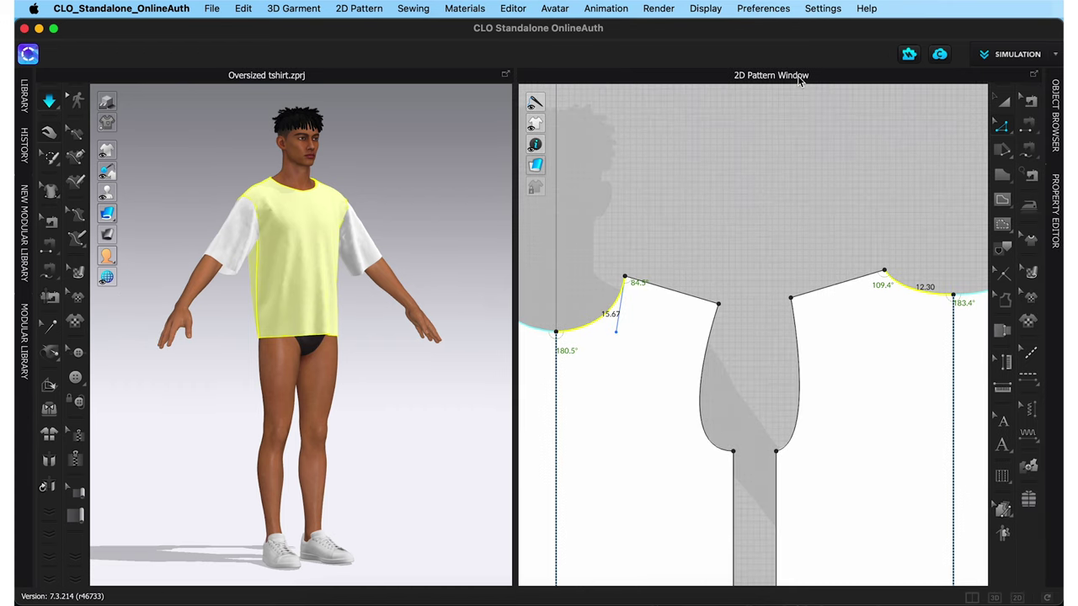
- Create a 55.94 by 4 cm rectangular neckband pattern in the empty area above the front and back bodices
{"action": "left_click", "coordinate": [1002, 175]}
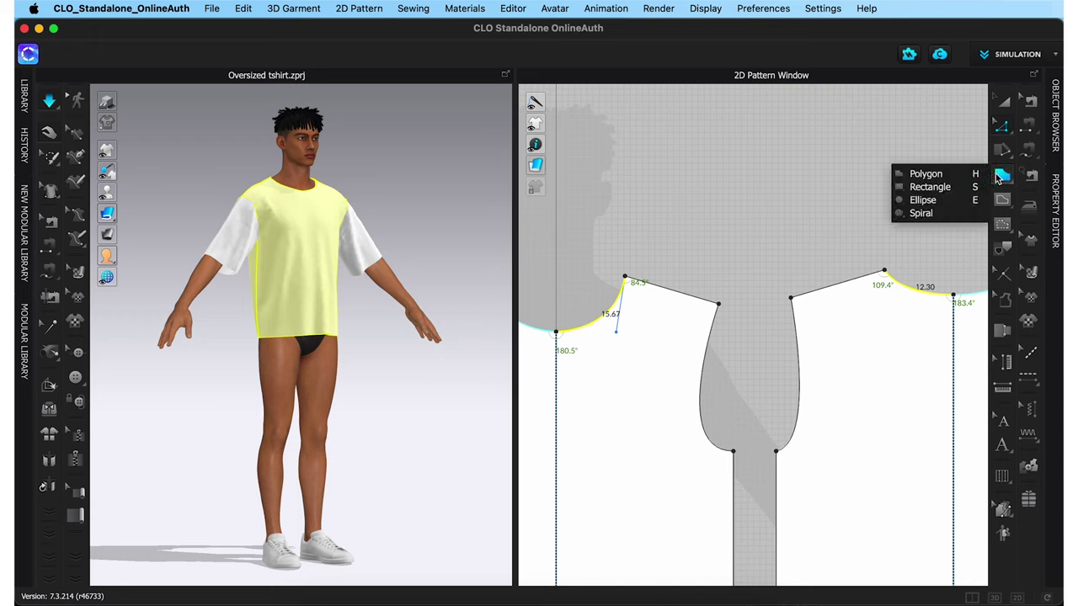
{"action": "left_click", "coordinate": [954, 186]}
{"action": "left_click", "coordinate": [705, 185]}
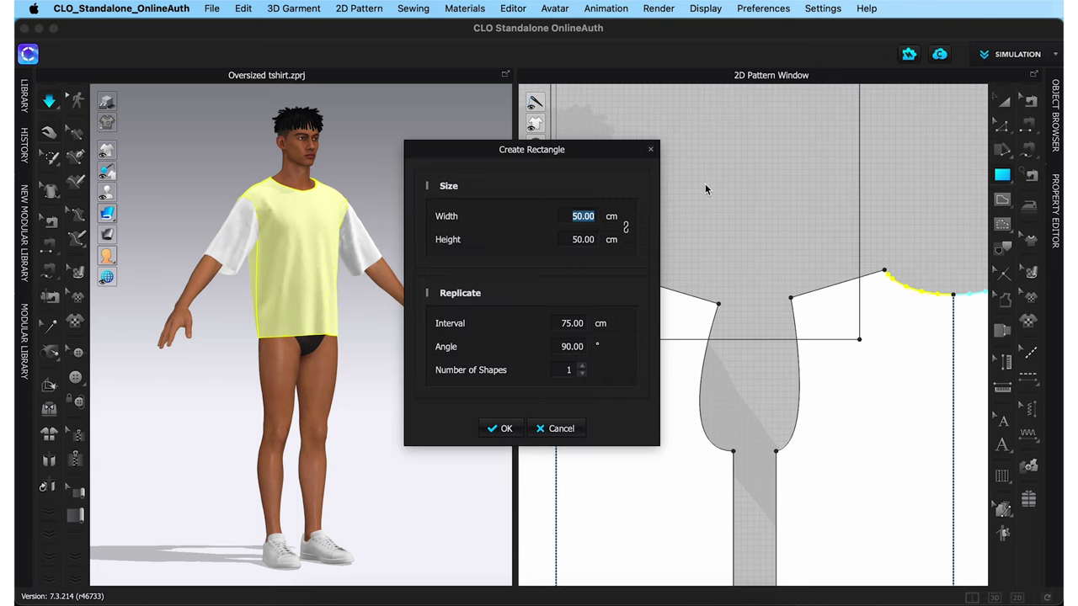
{"action": "type", "text": "55."}
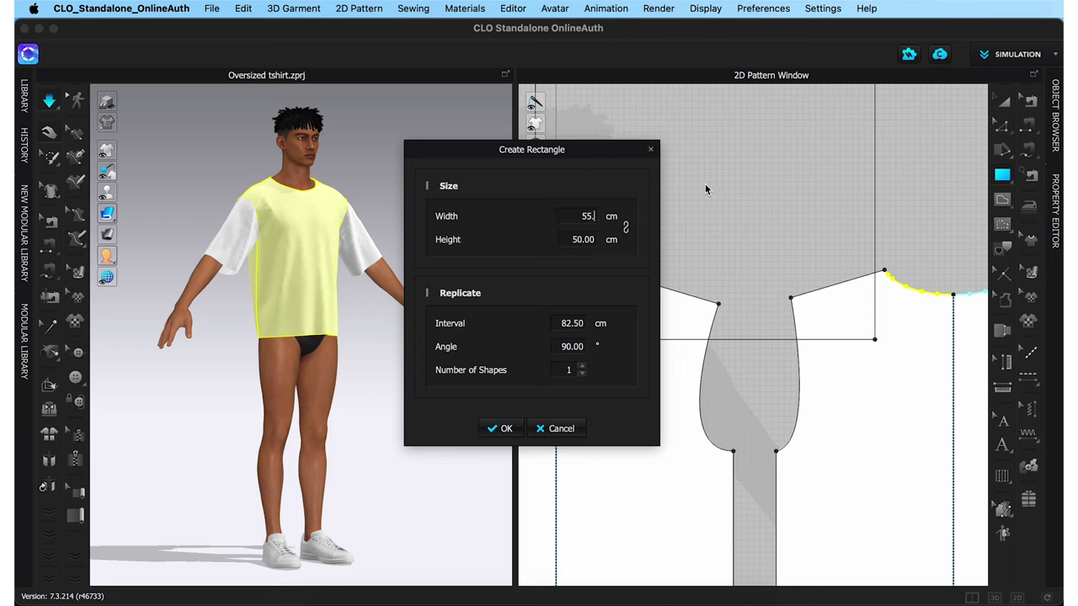
{"action": "type", "text": "94"}
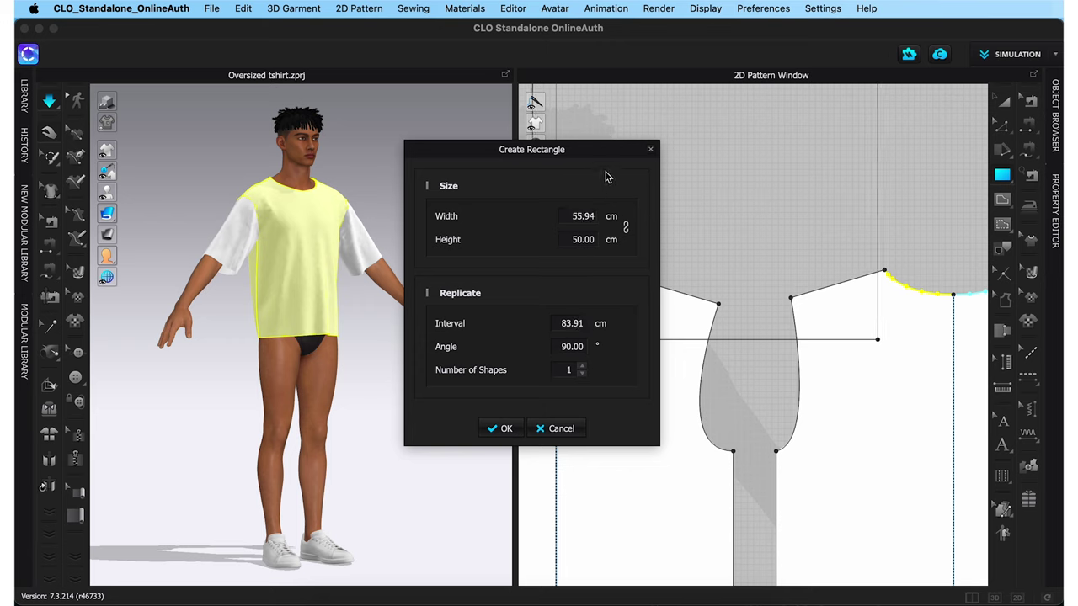
{"action": "left_click_drag", "start_coordinate": [596, 156], "coordinate": [455, 165]}
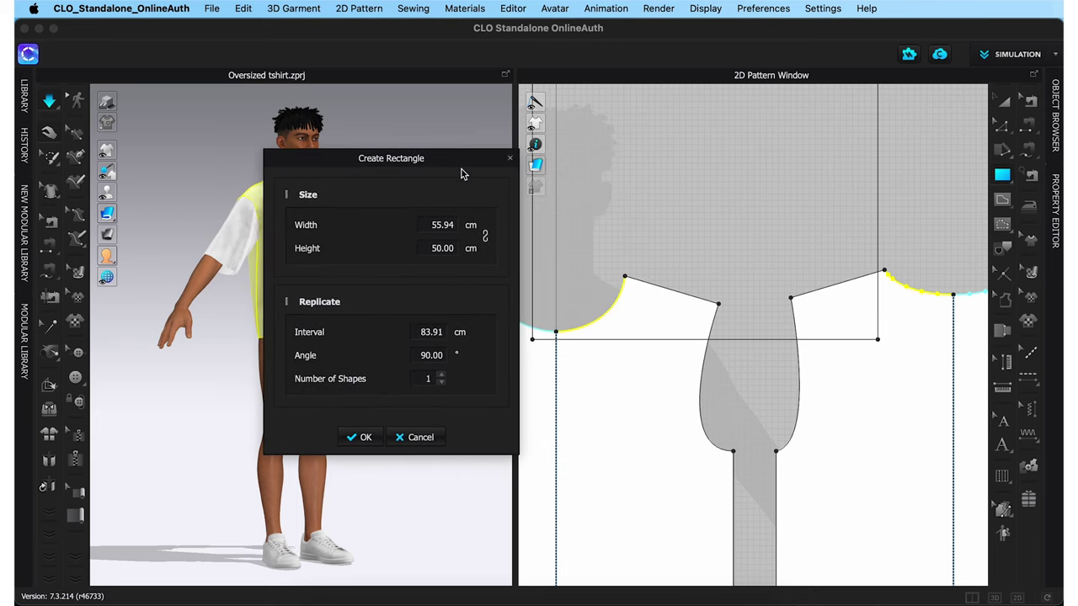
{"action": "double_click", "coordinate": [443, 243]}
{"action": "type", "text": "4"}
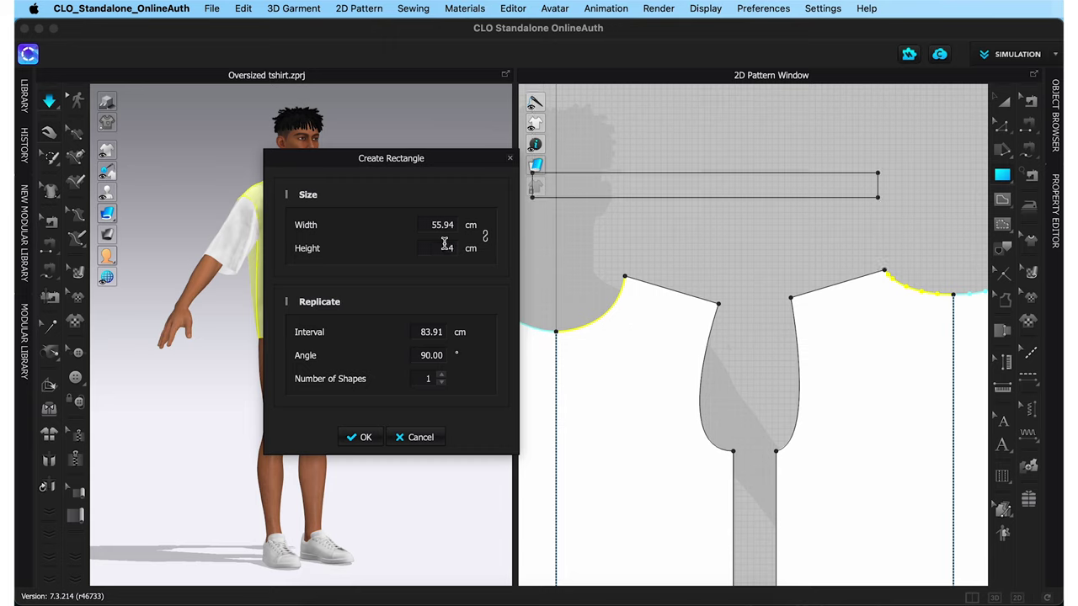
{"action": "left_click", "coordinate": [357, 440]}
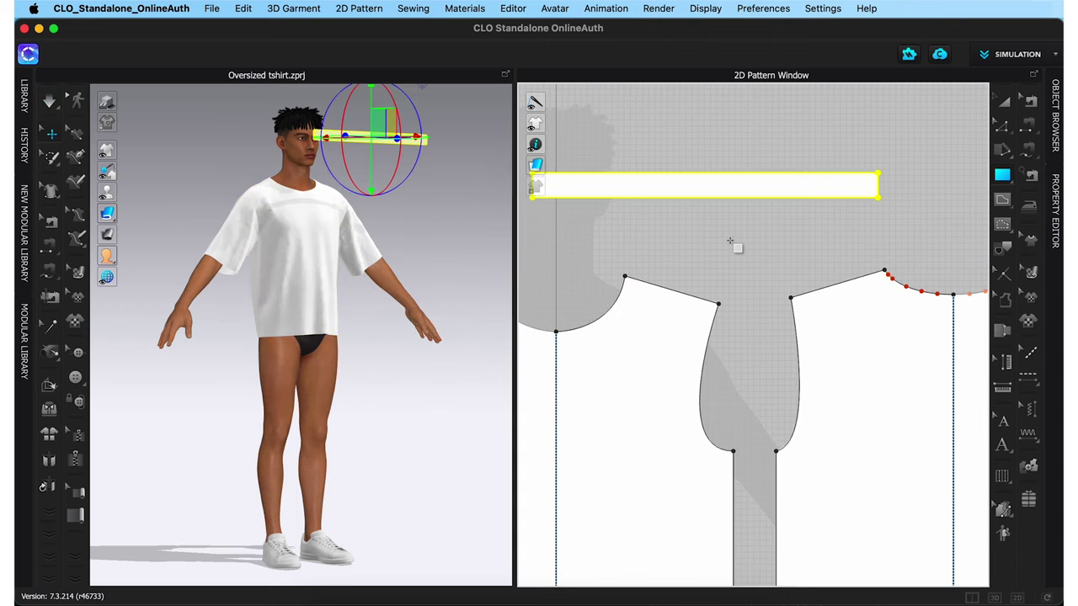
{"action": "key", "text": "z"}
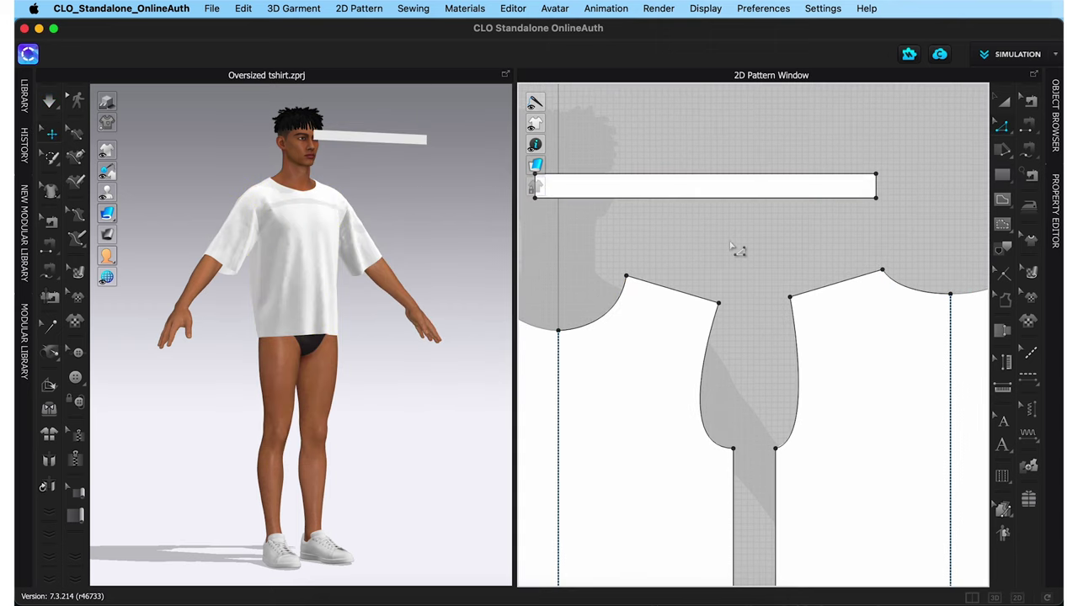
- Add a point on the back neckline about 2.04 cm from the shoulder point
{"action": "left_click", "coordinate": [999, 127]}
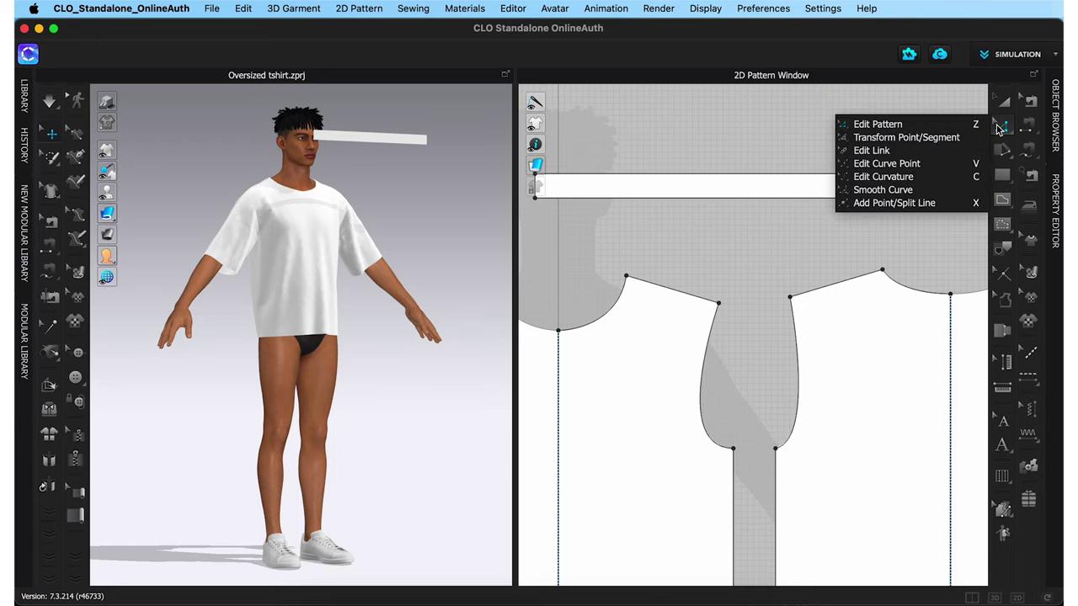
{"action": "left_click", "coordinate": [916, 208]}
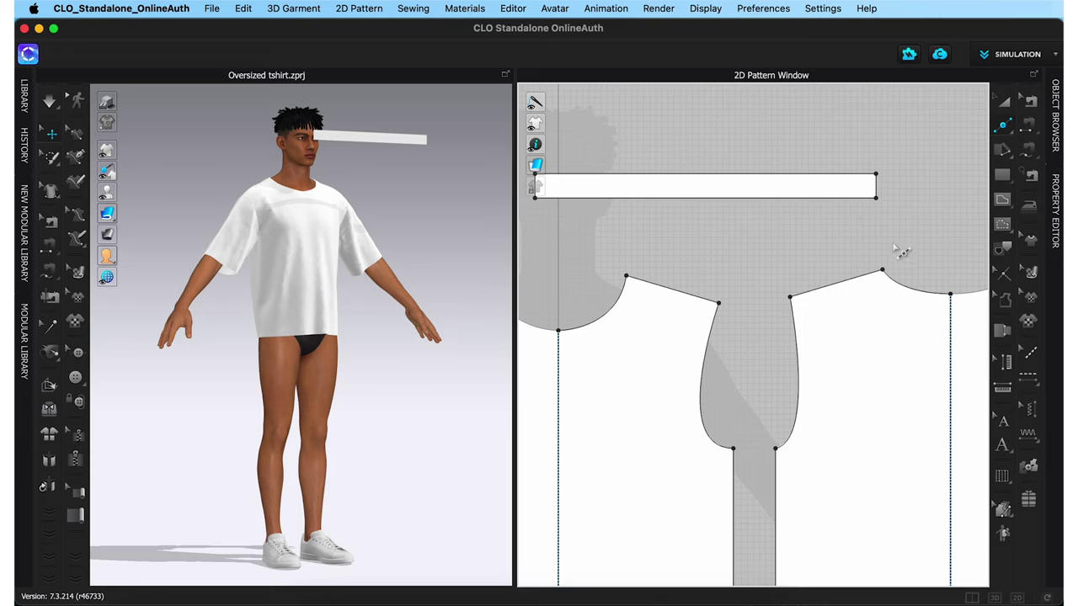
{"action": "left_click", "coordinate": [897, 287]}
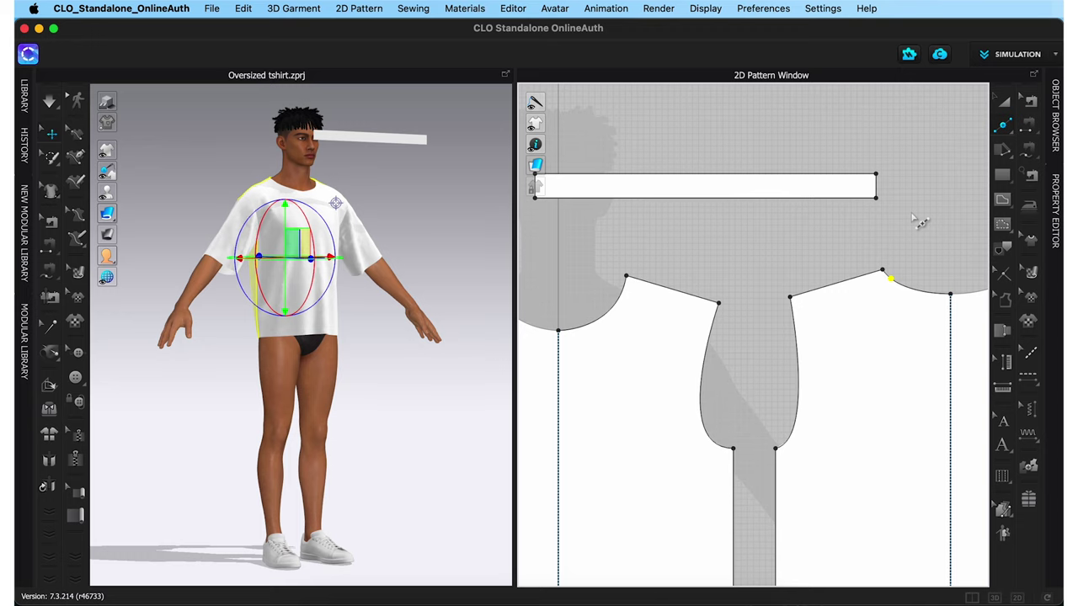
{"action": "scroll", "coordinate": [917, 220], "scroll_direction": "down", "scroll_amount": 1}
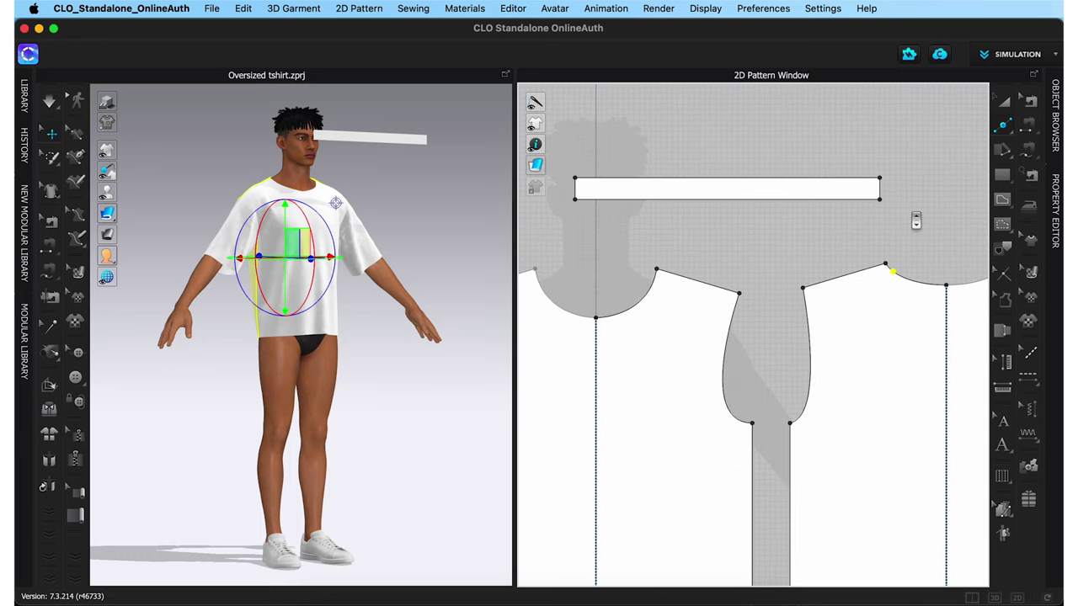
- Sew the neckband's whole lower edge around the front and back necklines with free sewing, starting and ending at the added back neckline point
{"action": "left_click", "coordinate": [1025, 153]}
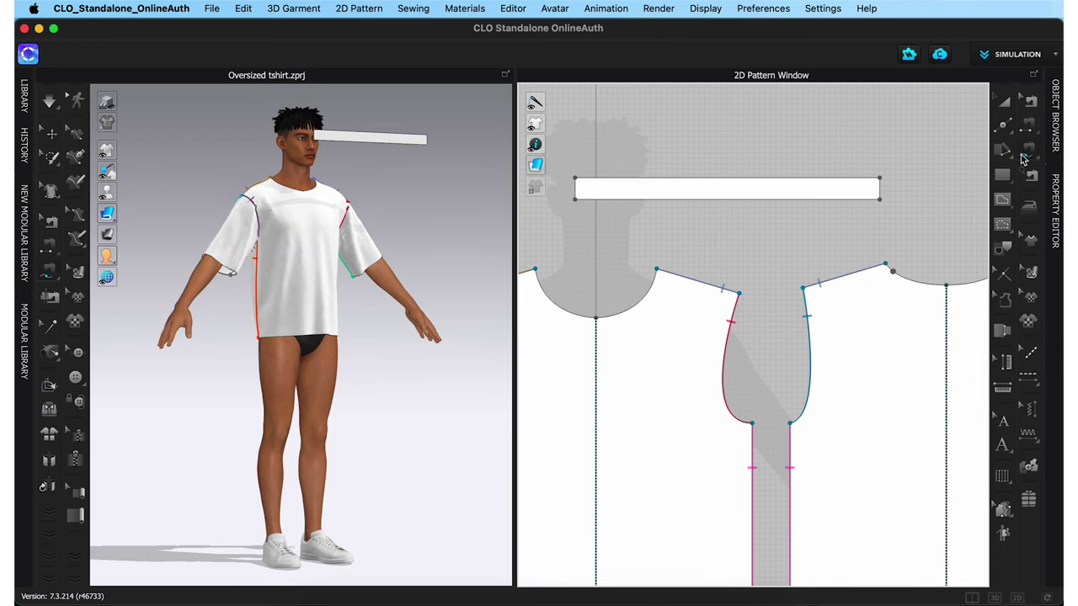
{"action": "left_click", "coordinate": [879, 200]}
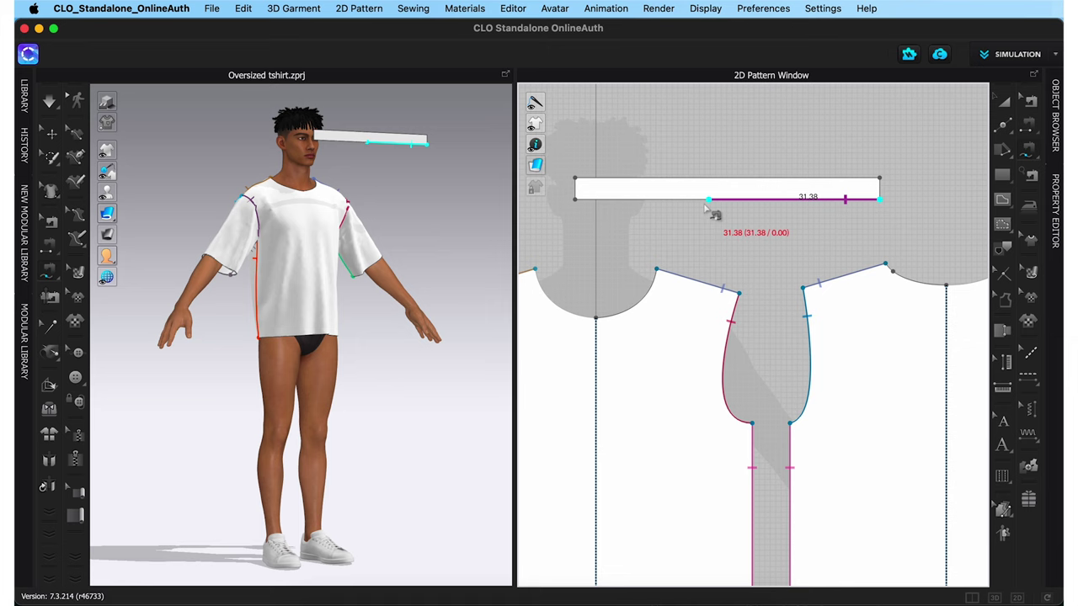
{"action": "left_click", "coordinate": [585, 209]}
{"action": "scroll", "coordinate": [720, 238], "scroll_direction": "down", "scroll_amount": 2}
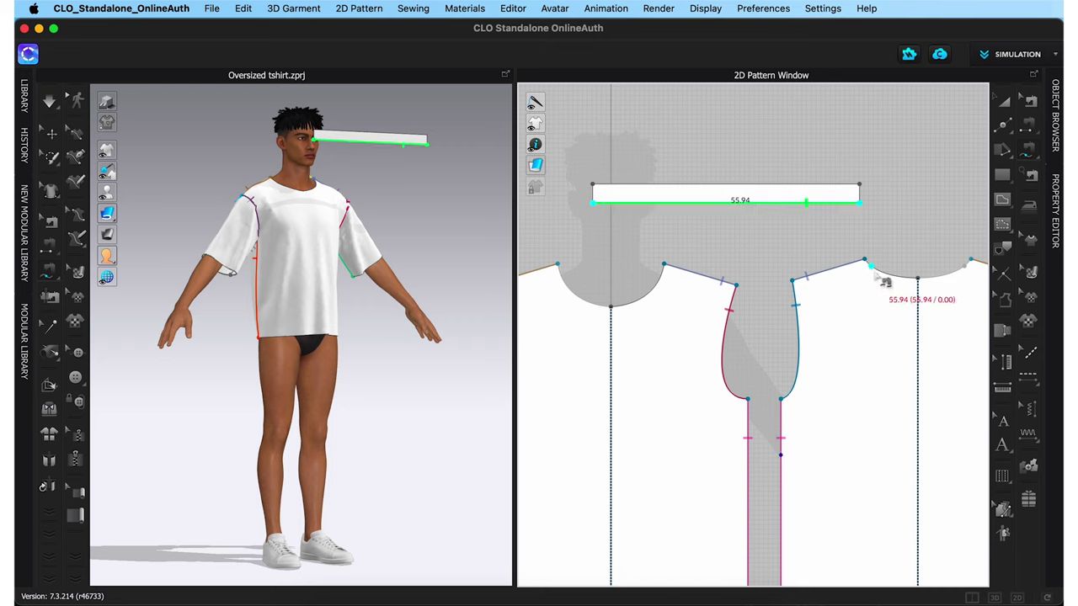
{"action": "left_click", "coordinate": [873, 266]}
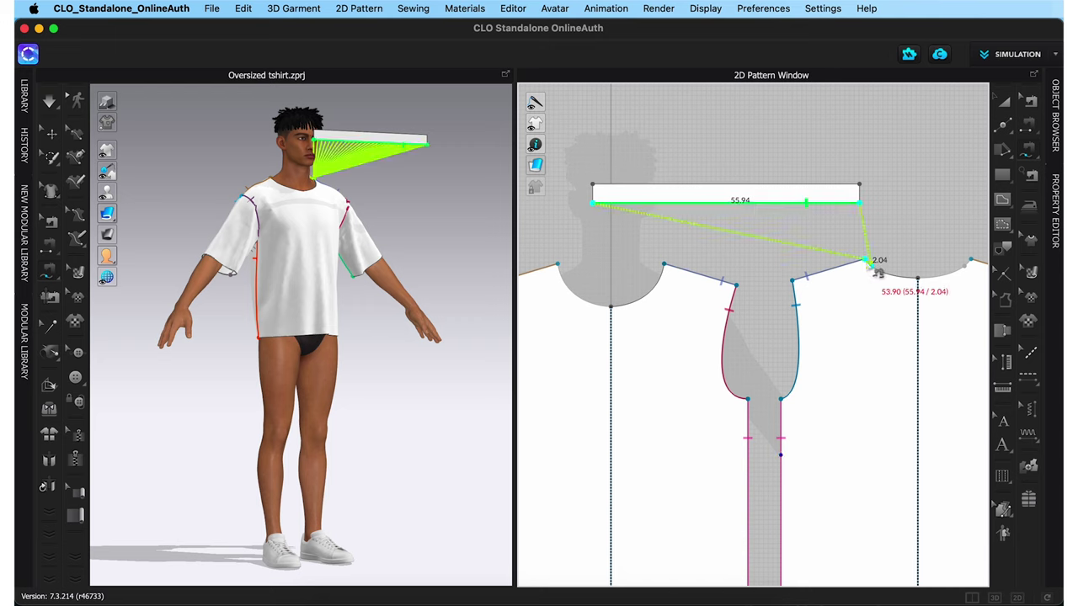
{"action": "left_click", "coordinate": [666, 268]}
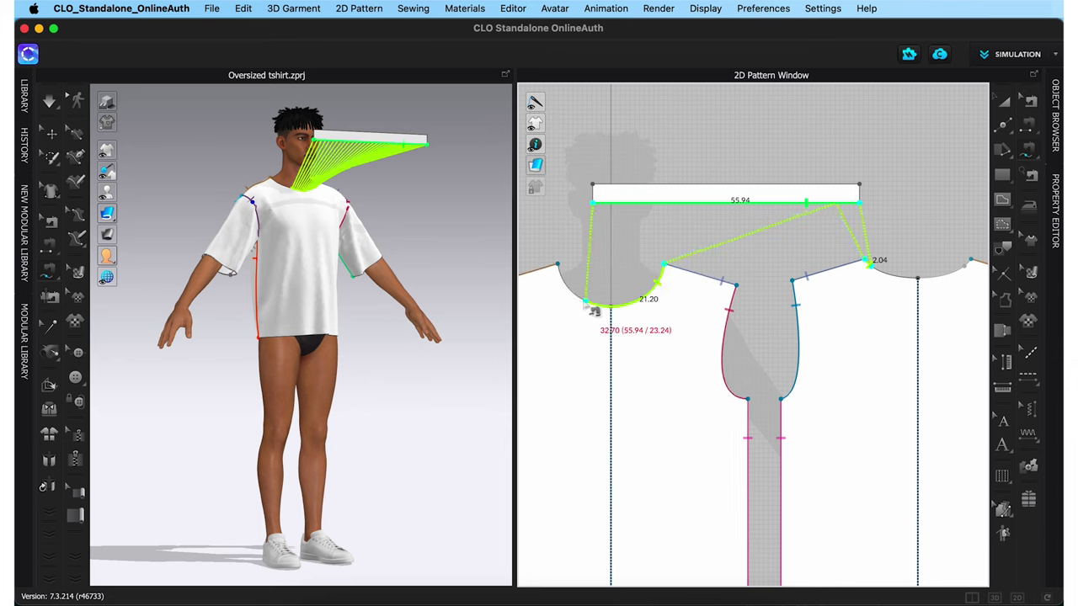
{"action": "left_click", "coordinate": [560, 268]}
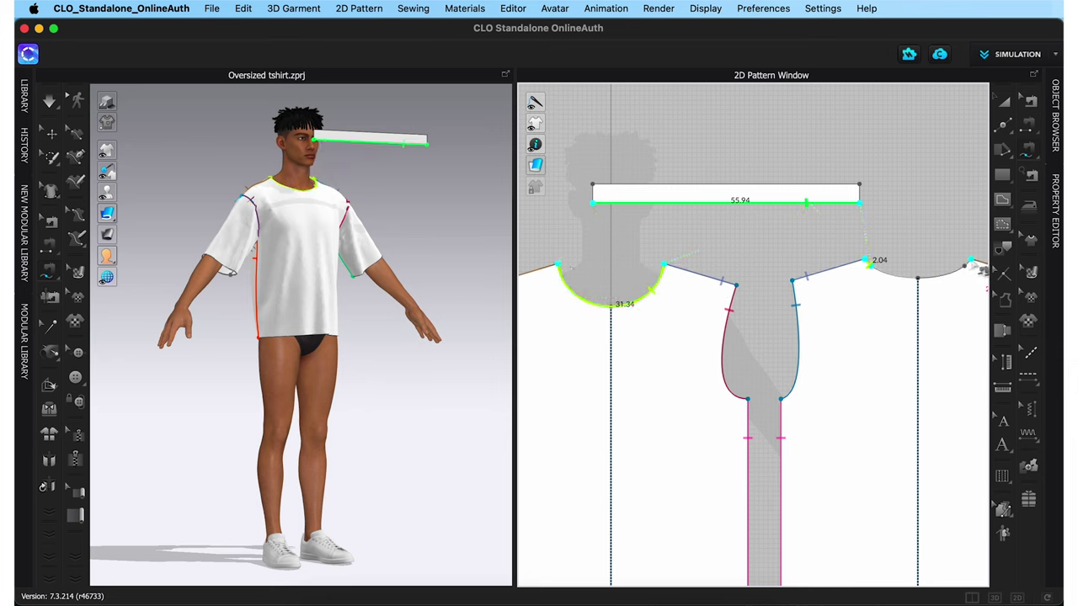
{"action": "left_click", "coordinate": [884, 279]}
{"action": "left_click", "coordinate": [884, 280]}
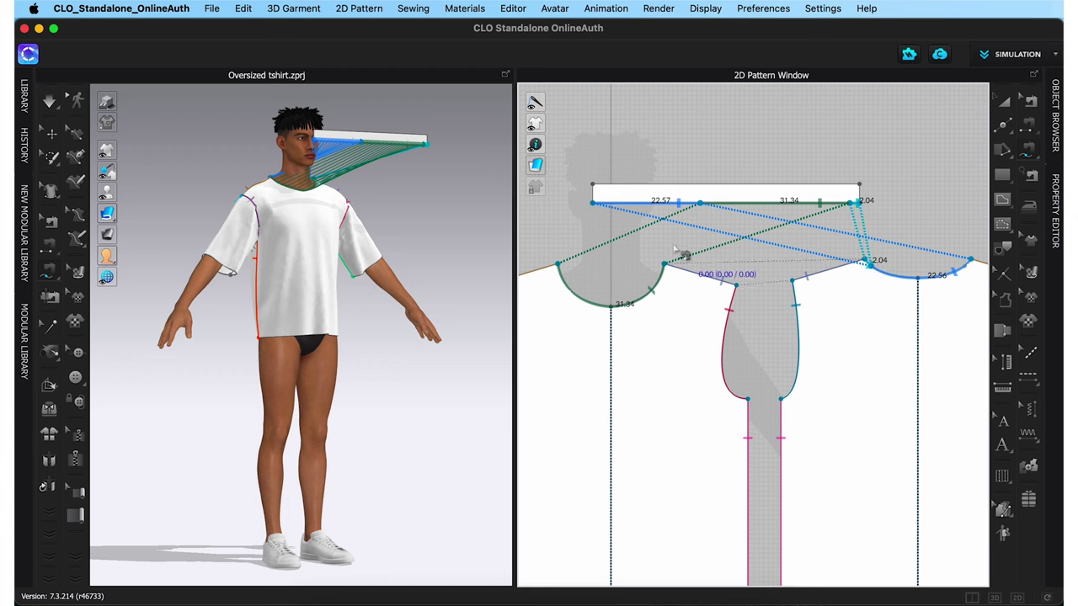
- Wrap the neckband around the avatar's neck using an arrangement point, and hide the arrangement points
{"action": "left_click", "coordinate": [106, 192]}
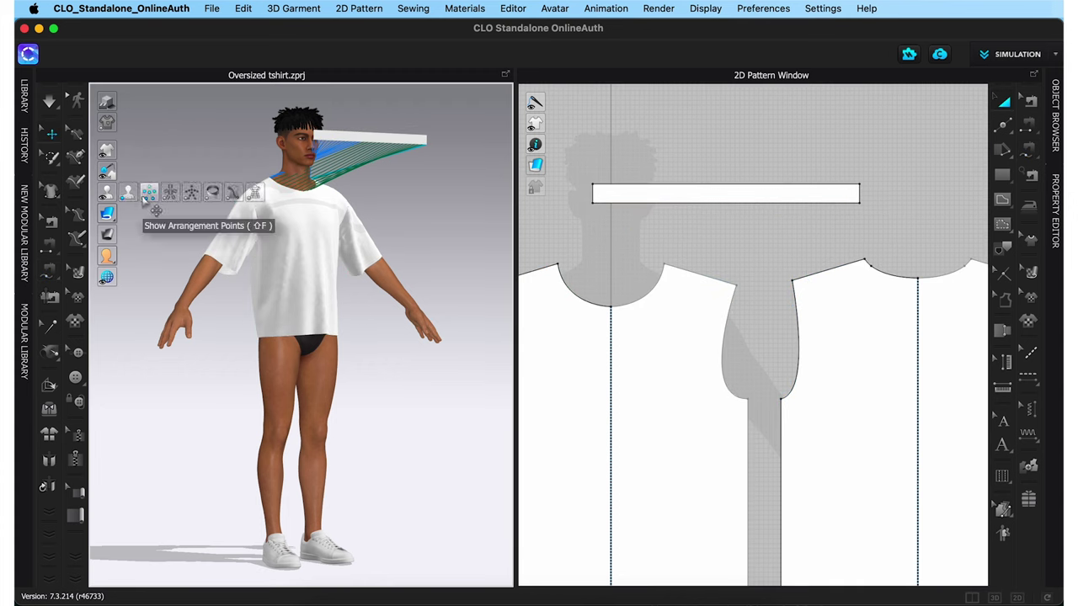
{"action": "left_click", "coordinate": [148, 193]}
{"action": "left_click", "coordinate": [352, 152]}
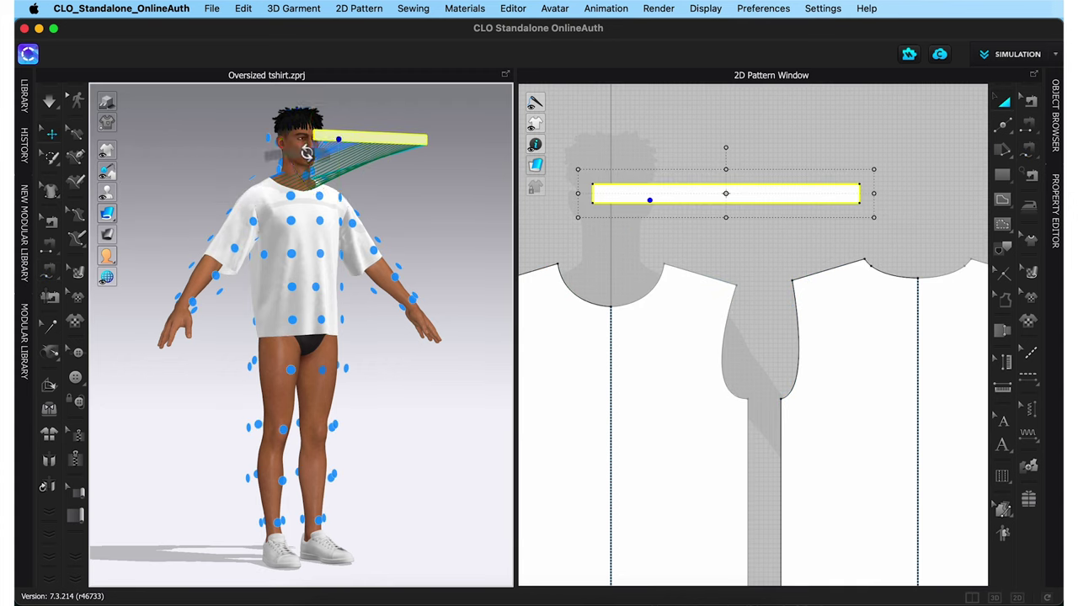
{"action": "left_click", "coordinate": [293, 171]}
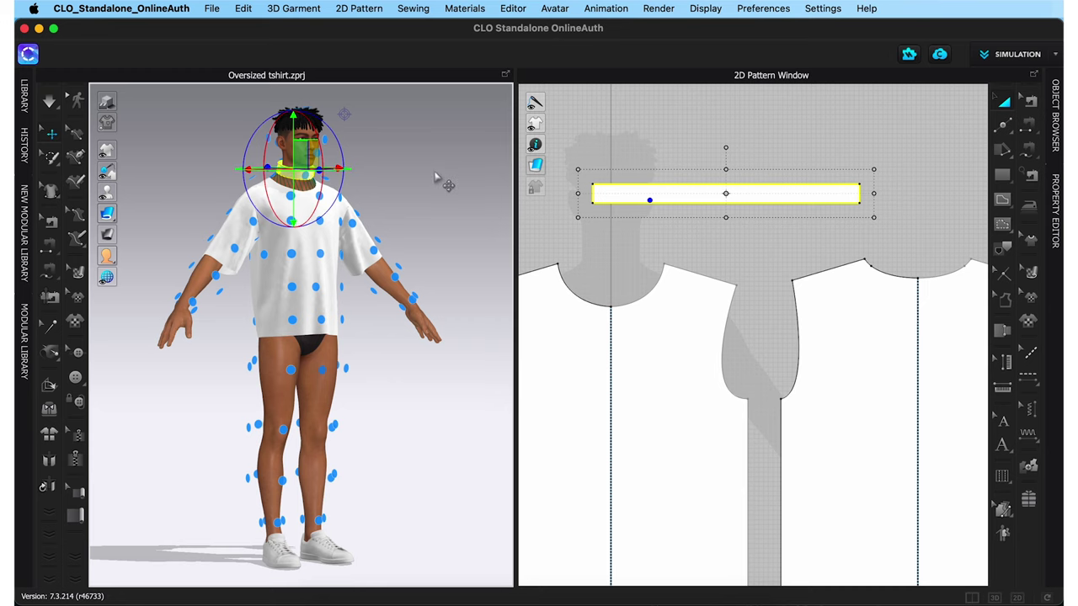
{"action": "mouse_move", "coordinate": [110, 195]}
{"action": "left_click", "coordinate": [148, 193]}
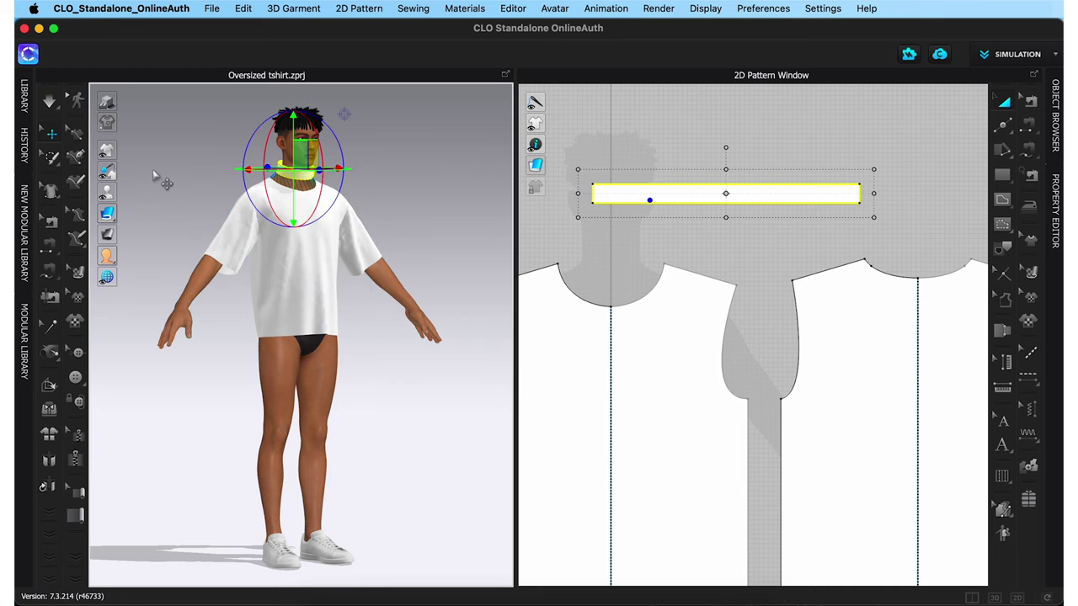
- Simulate the T-shirt with the sewn neckband and check the collar from the side
{"action": "left_click", "coordinate": [161, 175]}
{"action": "key", "text": "q"}
{"action": "scroll", "coordinate": [409, 144], "scroll_direction": "up", "scroll_amount": 5}
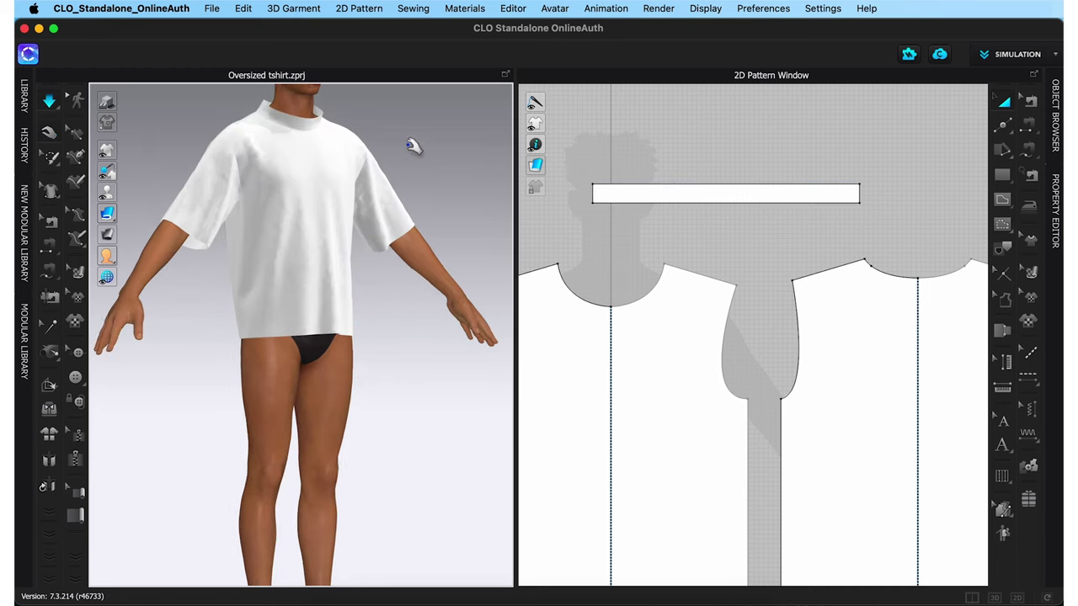
{"action": "right_click_drag", "start_coordinate": [362, 241], "coordinate": [340, 180]}
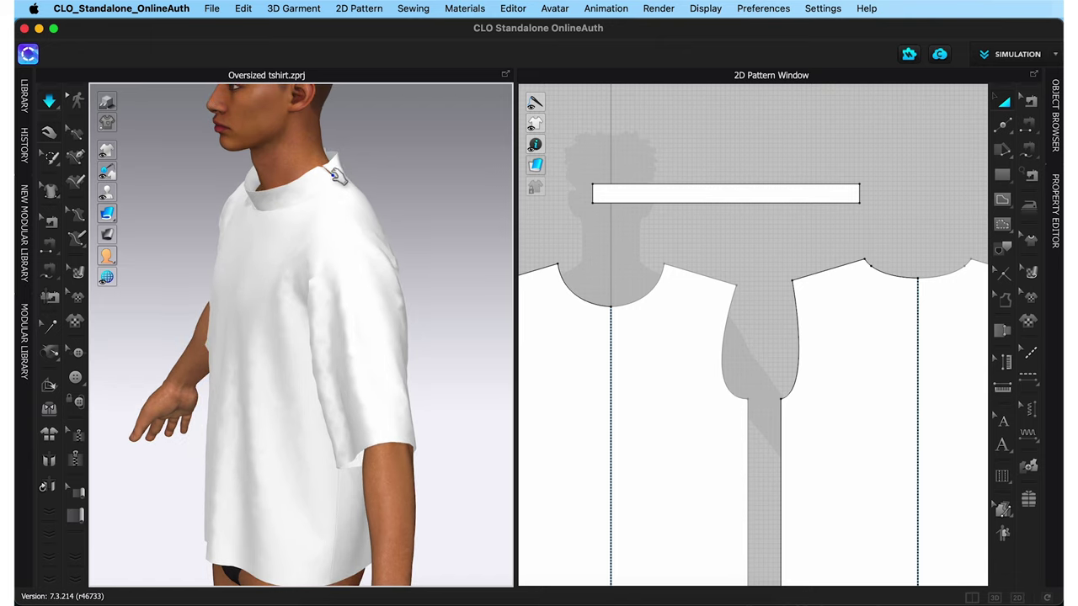
- Sew the neckband's two short ends together with segment sewing while the simulation runs, and check the collar from the front
{"action": "left_click", "coordinate": [1025, 130]}
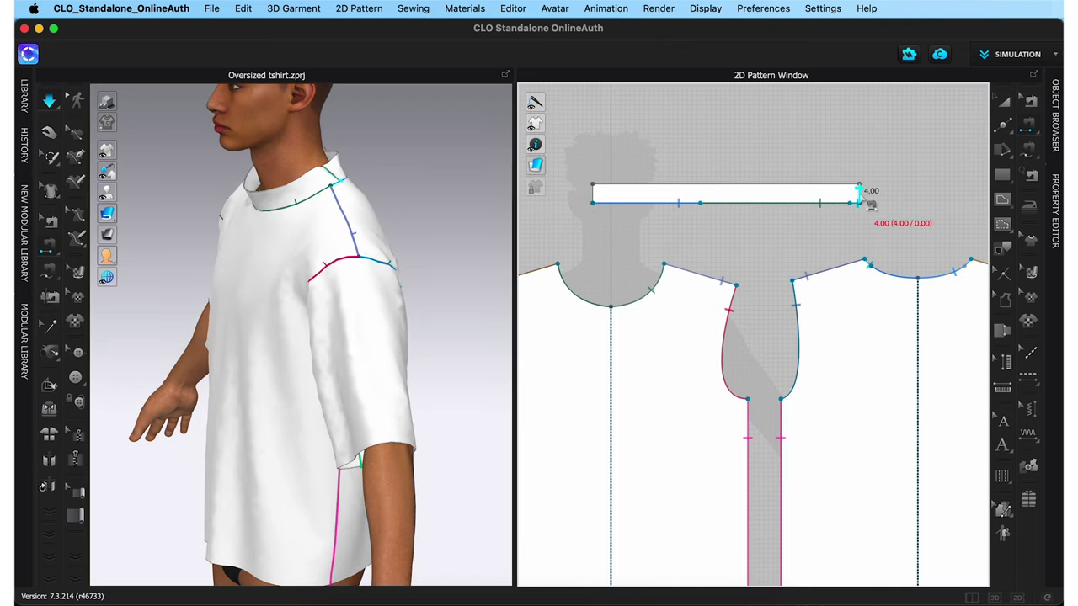
{"action": "left_click_drag", "start_coordinate": [871, 197], "coordinate": [601, 197]}
{"action": "key", "text": "a"}
{"action": "left_click", "coordinate": [341, 160]}
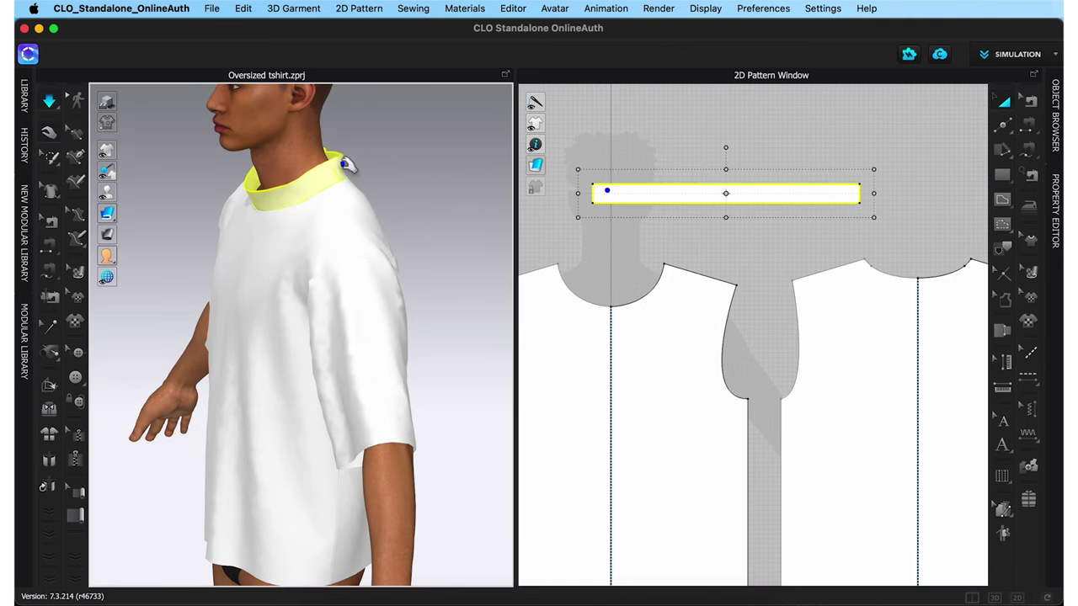
{"action": "right_click_drag", "start_coordinate": [345, 164], "coordinate": [443, 212]}
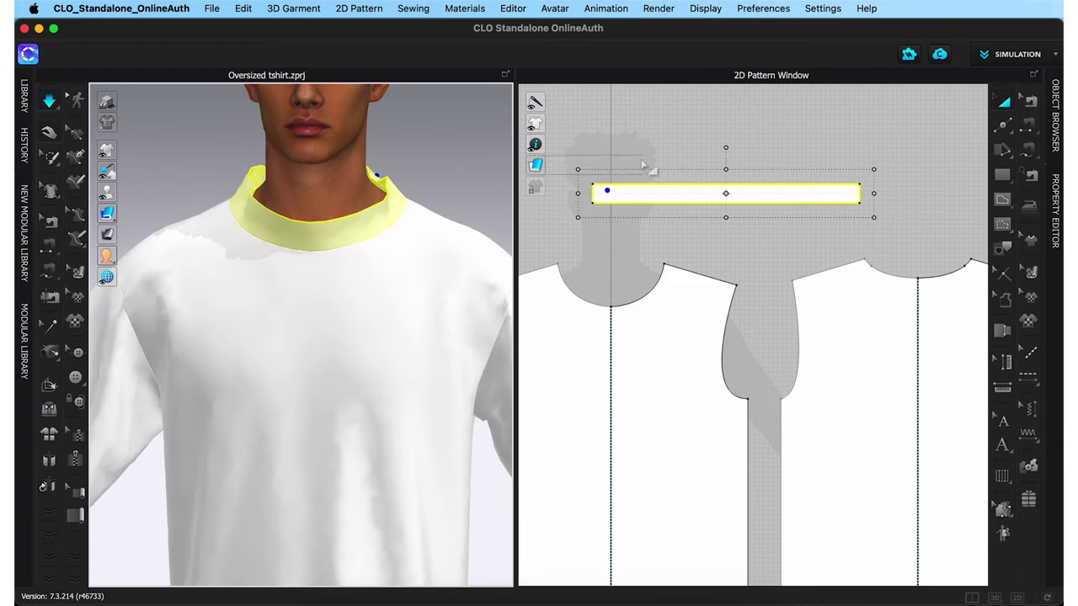
- Distribute one internal line between the neckband's two long edges, 2.00 cm from the segment edge
{"action": "left_click", "coordinate": [762, 157]}
{"action": "left_click", "coordinate": [1001, 126]}
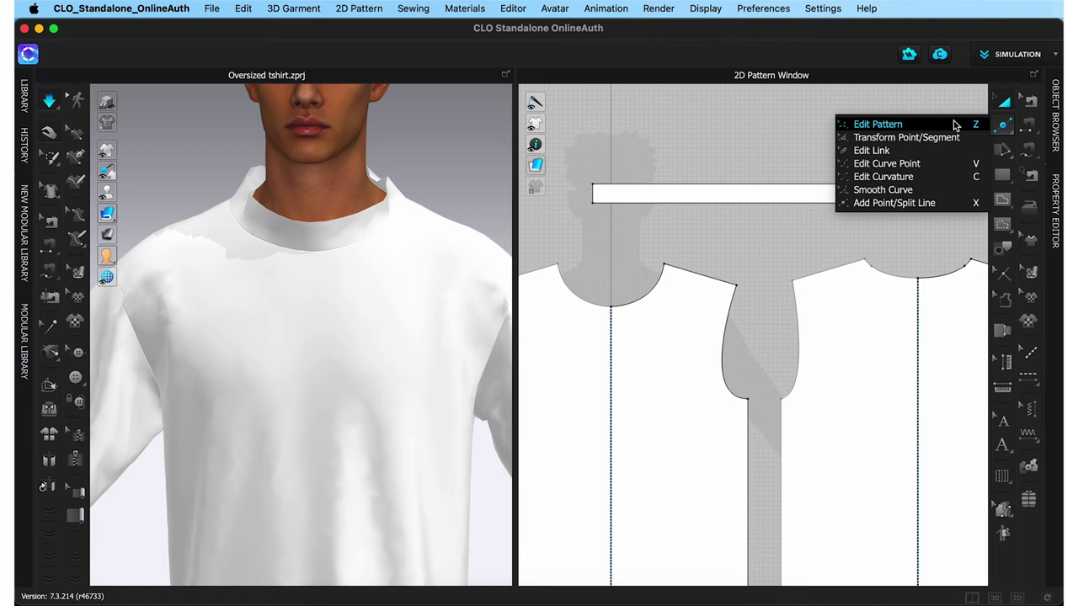
{"action": "left_click", "coordinate": [955, 125]}
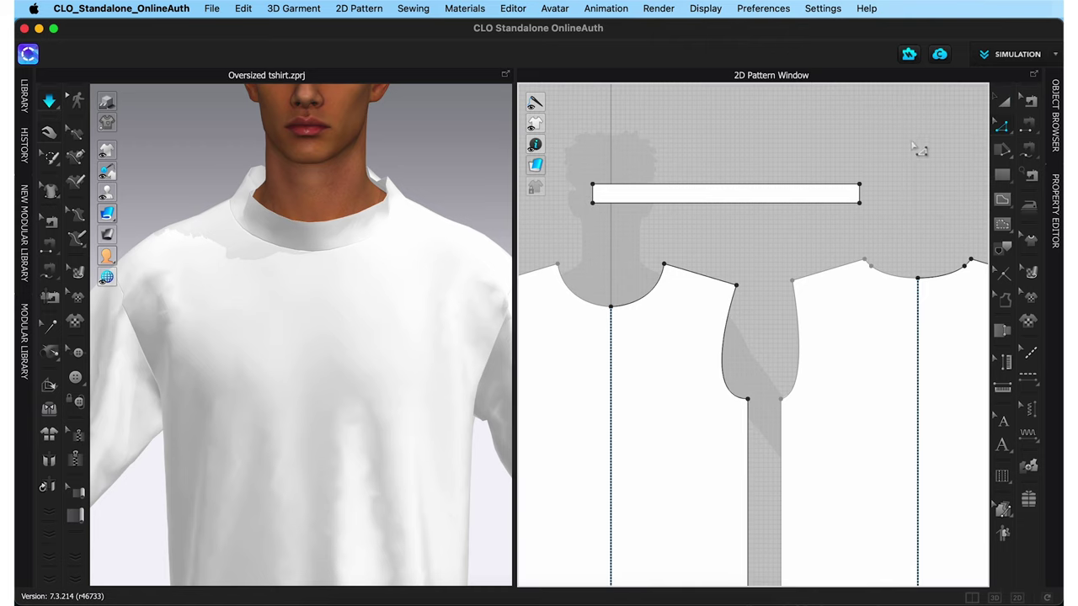
{"action": "left_click", "coordinate": [832, 189]}
{"action": "left_click", "coordinate": [809, 205]}
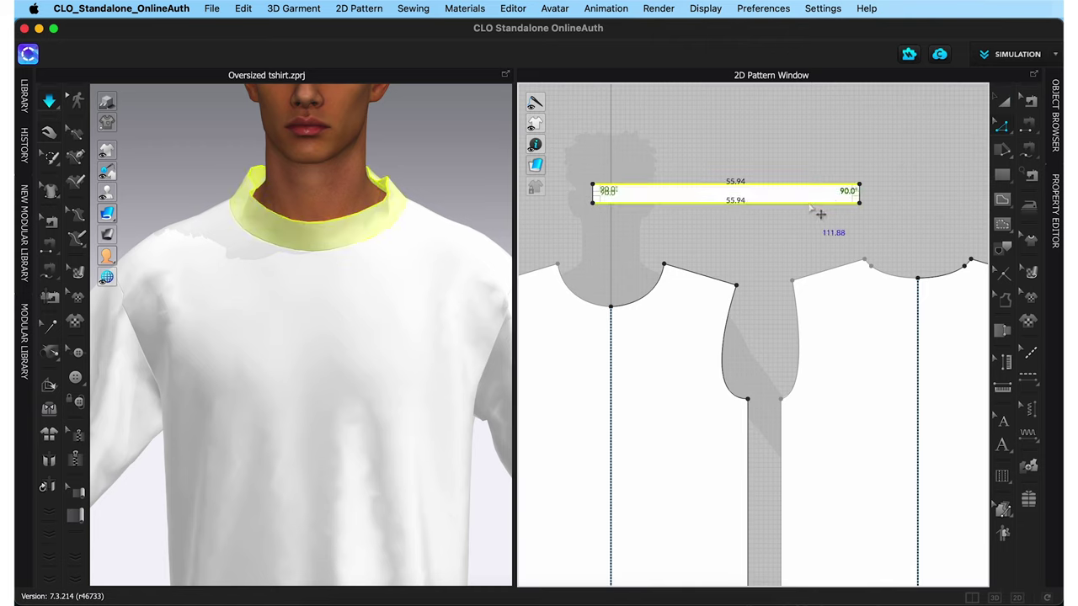
{"action": "right_click", "coordinate": [809, 205]}
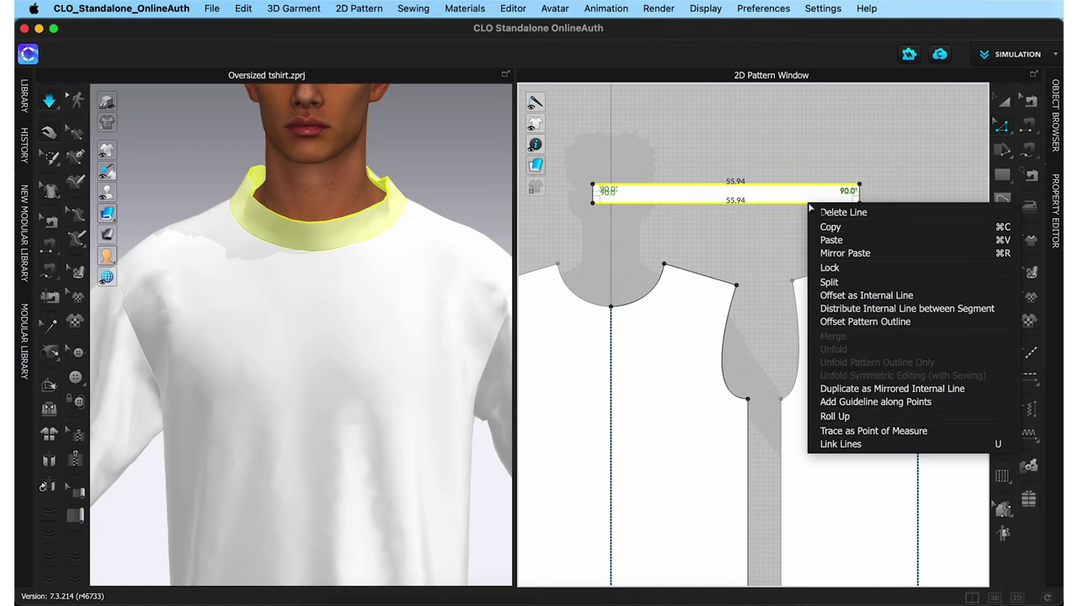
{"action": "left_click", "coordinate": [882, 309]}
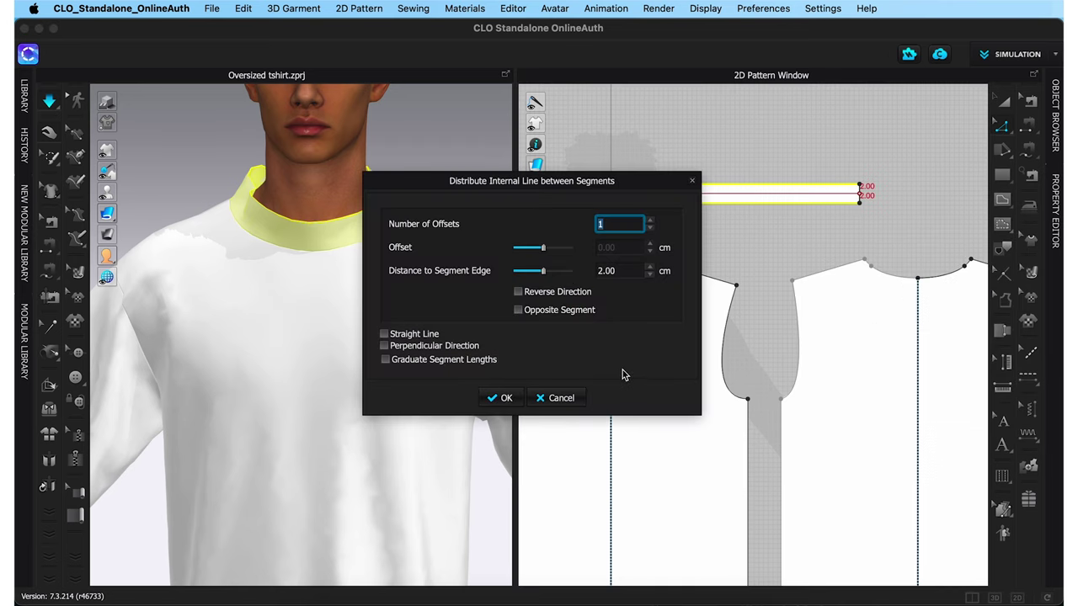
{"action": "left_click_drag", "start_coordinate": [647, 188], "coordinate": [623, 231]}
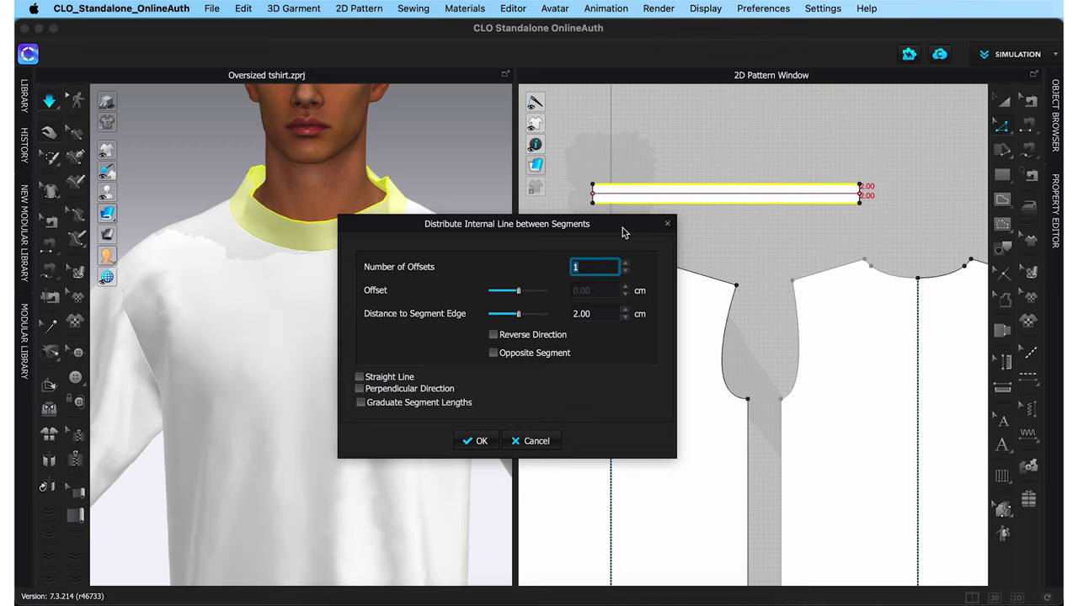
{"action": "left_click", "coordinate": [476, 441]}
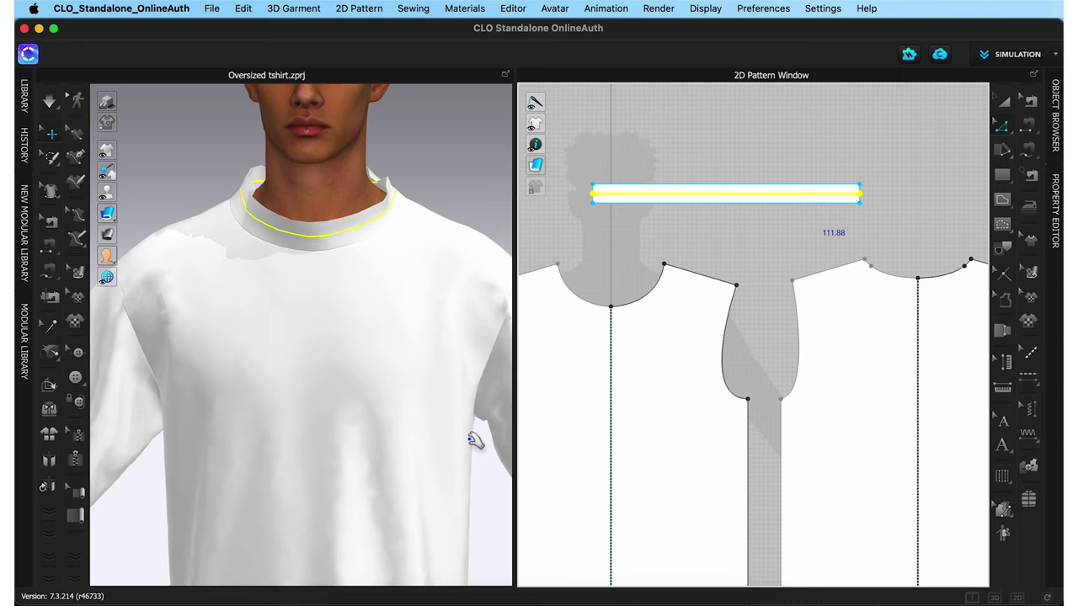
- Fold the neckband's upper half inward along its internal line to a fold angle of about 81, and turn on fold rendering for that line
{"action": "middle_click_drag", "start_coordinate": [421, 240], "coordinate": [427, 232]}
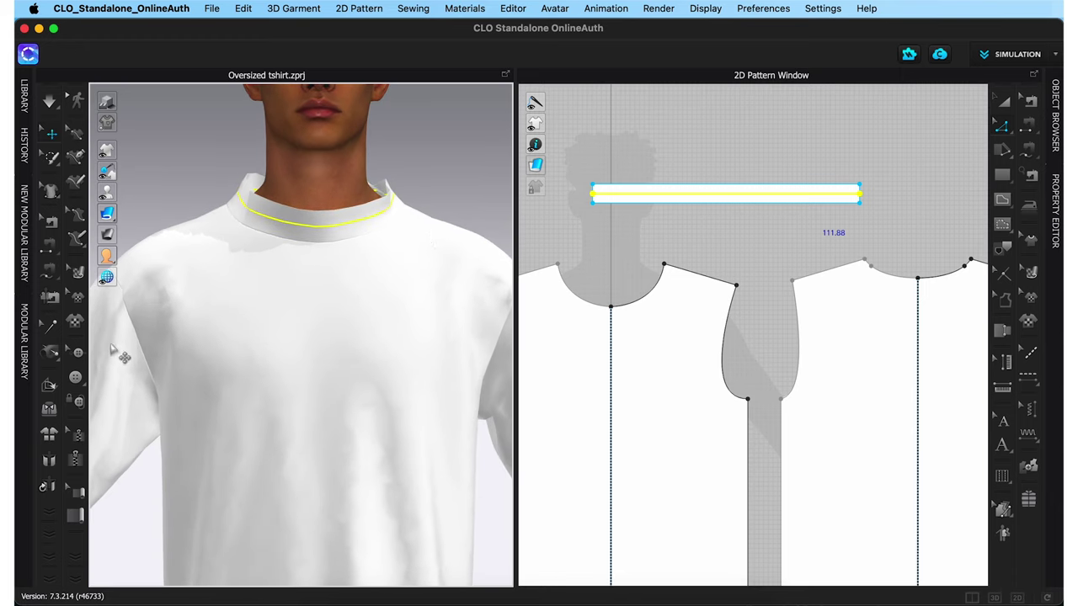
{"action": "left_click", "coordinate": [50, 386]}
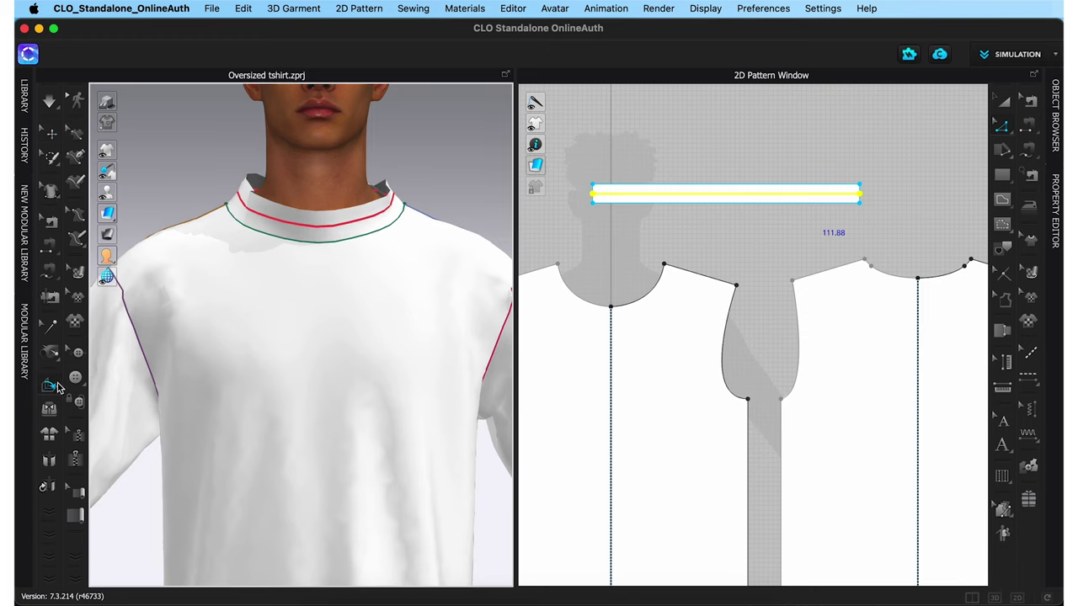
{"action": "left_click", "coordinate": [395, 221]}
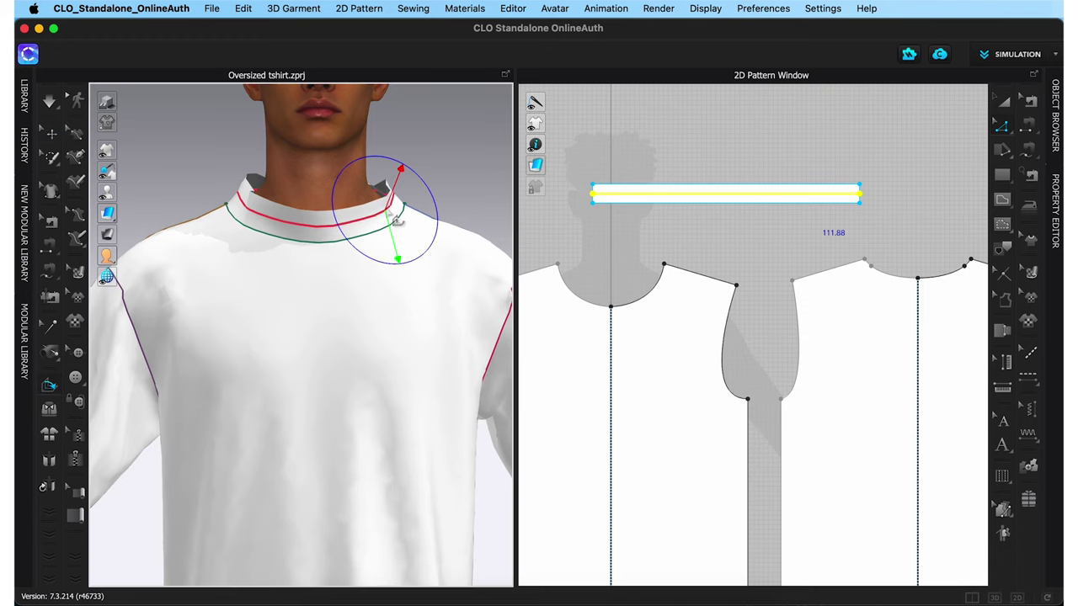
{"action": "right_click_drag", "start_coordinate": [397, 220], "coordinate": [421, 221]}
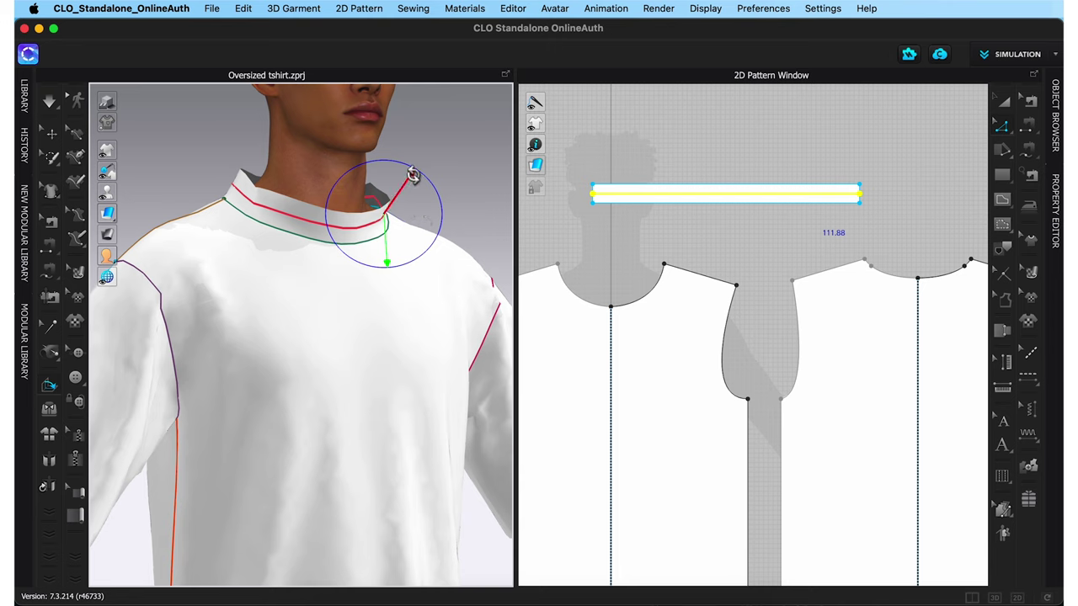
{"action": "left_click_drag", "start_coordinate": [413, 175], "coordinate": [352, 221]}
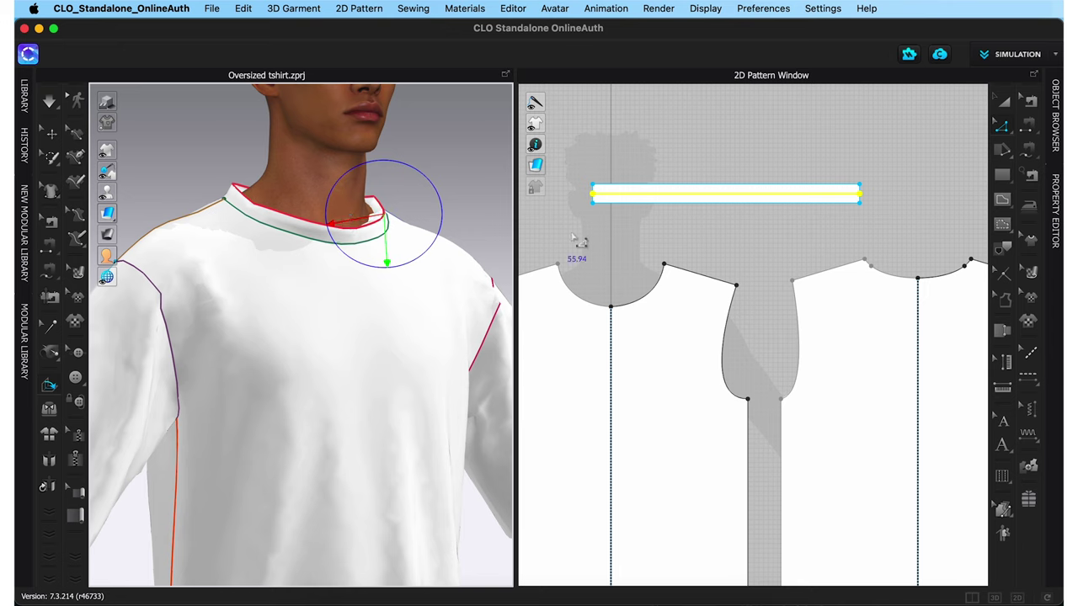
{"action": "left_click", "coordinate": [1053, 222]}
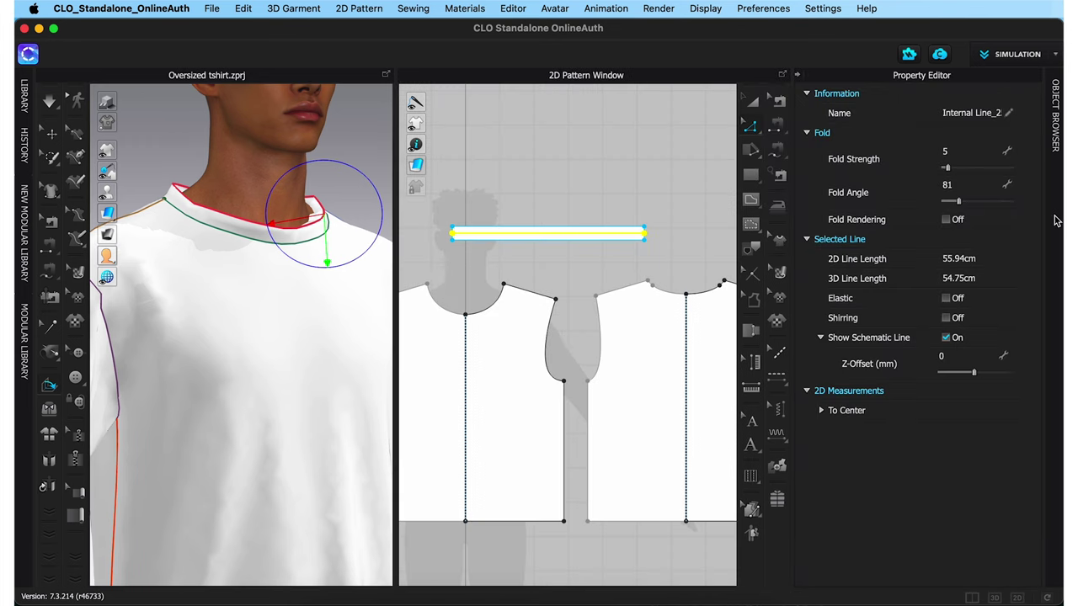
{"action": "left_click", "coordinate": [946, 219]}
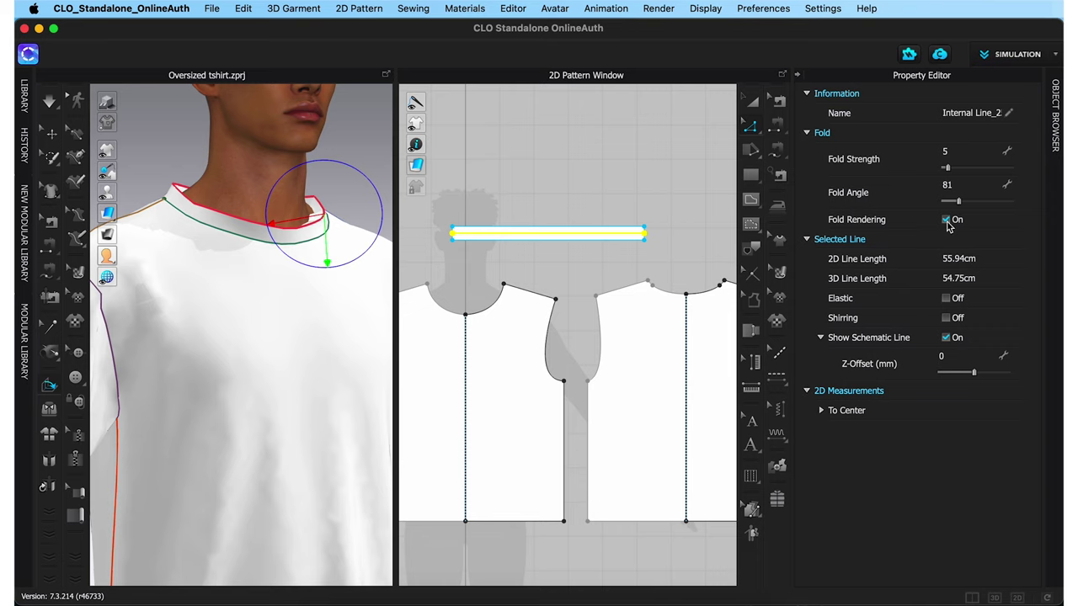
- Start segment sewing on the 2D patterns
{"action": "left_click", "coordinate": [777, 128]}
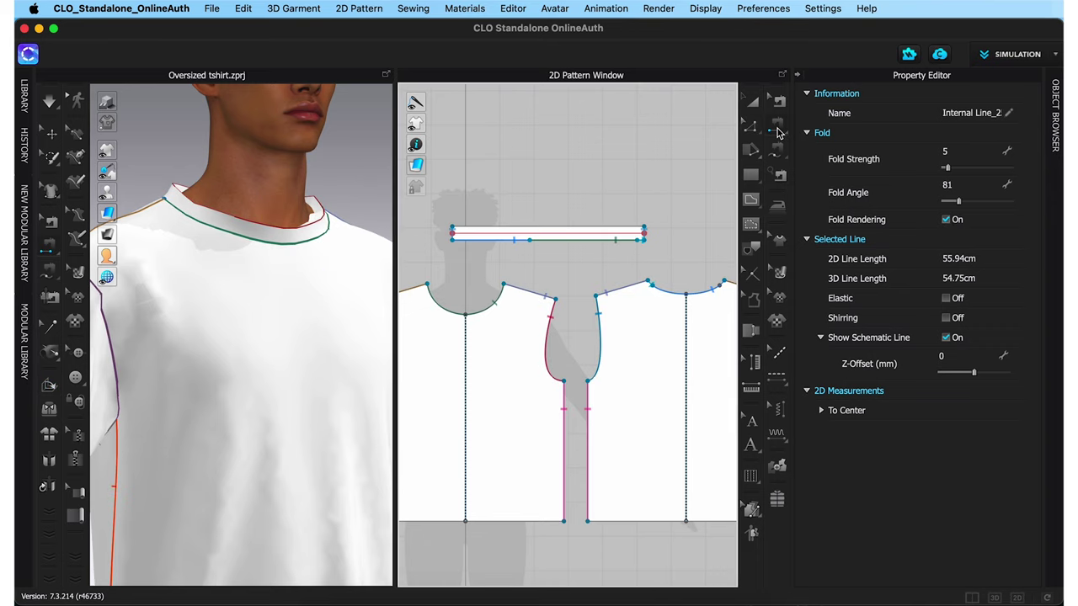
- Sew the neckband's two long edges together, with the sewing line type set to Turned, and simulate the garment
{"action": "left_click", "coordinate": [634, 240]}
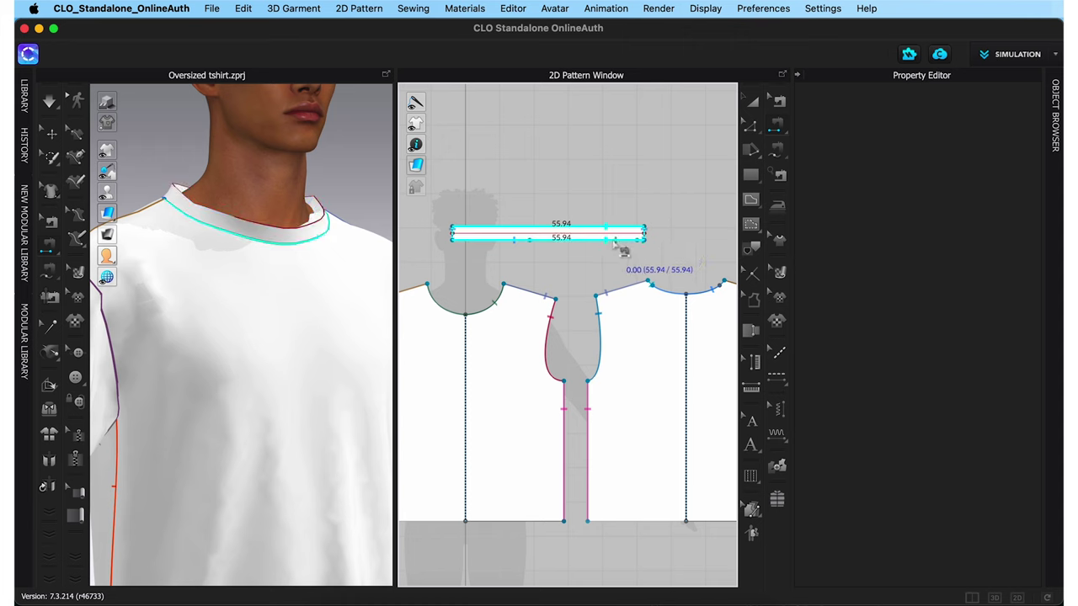
{"action": "left_click", "coordinate": [615, 242]}
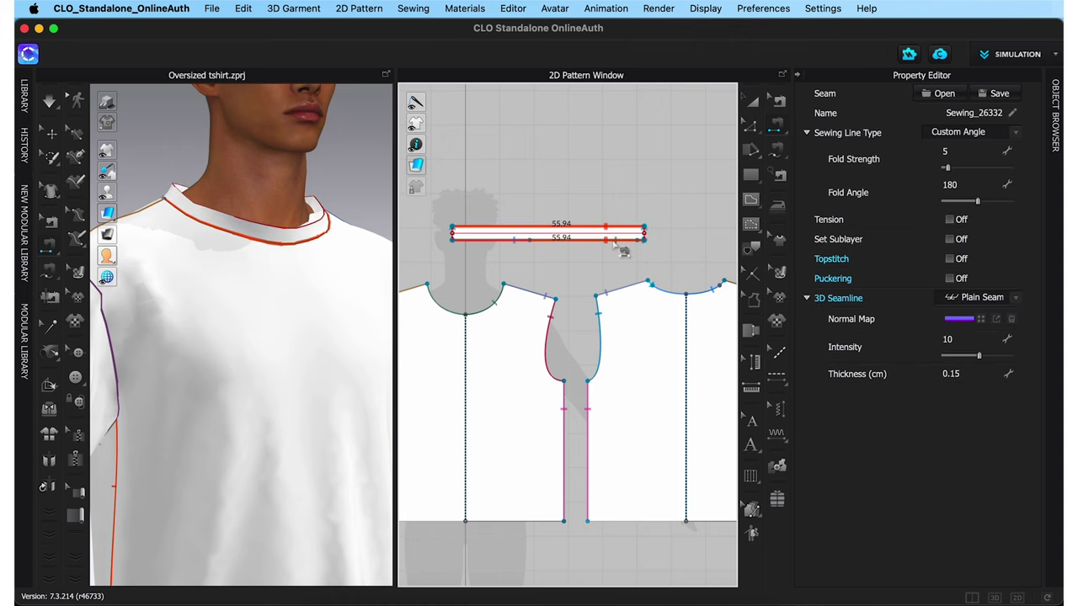
{"action": "left_click", "coordinate": [974, 135]}
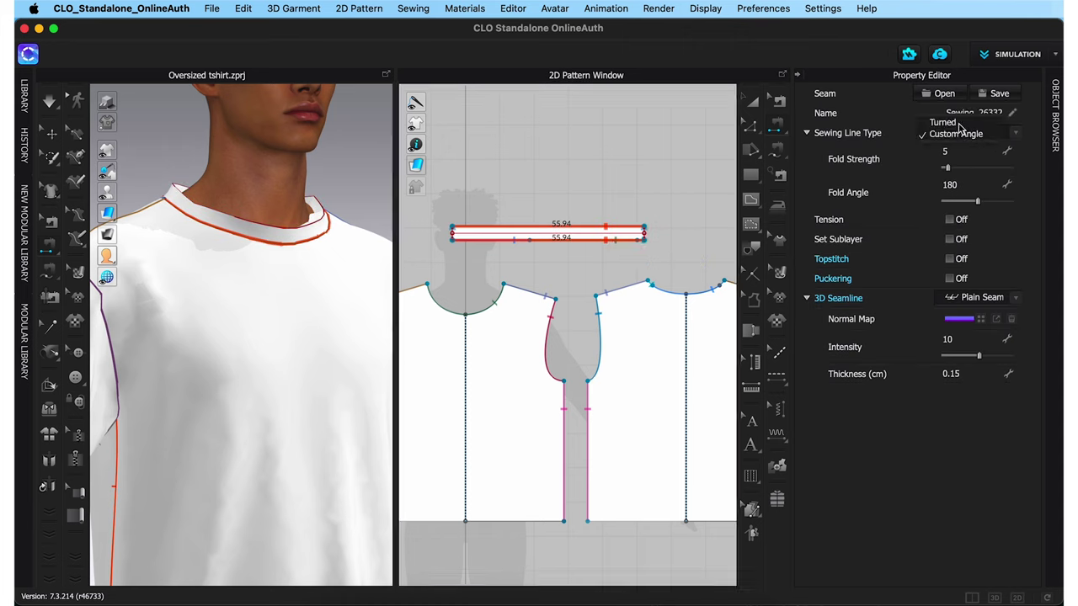
{"action": "left_click", "coordinate": [959, 123]}
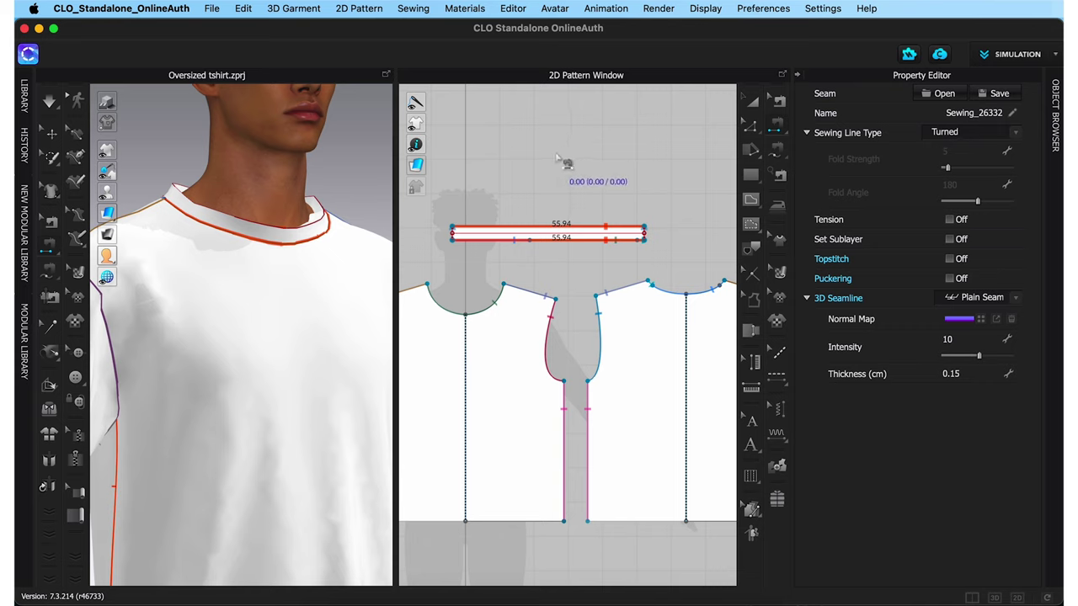
{"action": "key", "text": "Escape"}
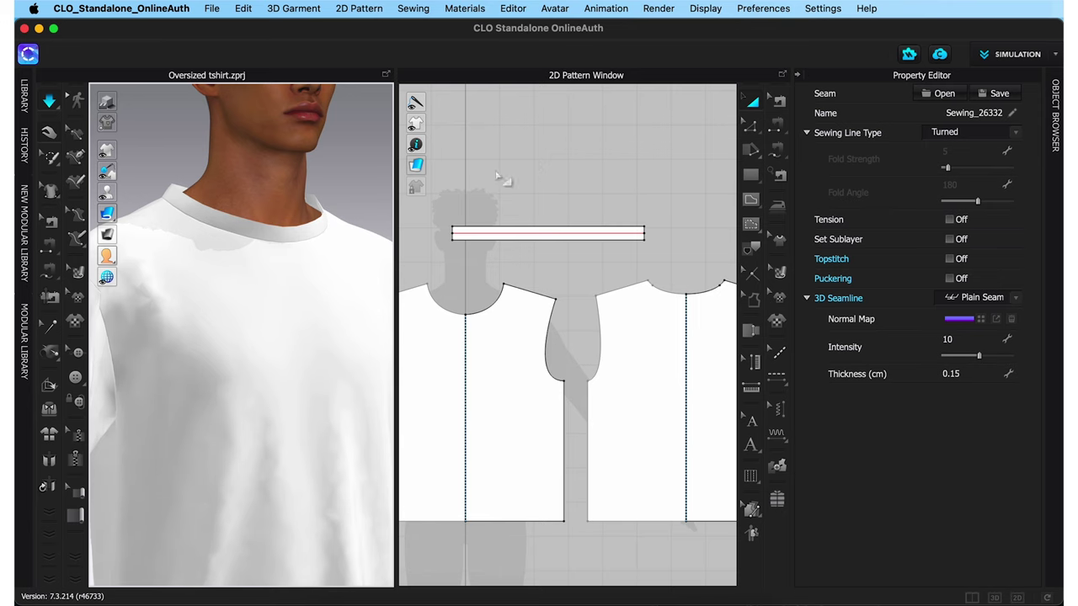
{"action": "scroll", "coordinate": [344, 195], "scroll_direction": "down", "scroll_amount": 1}
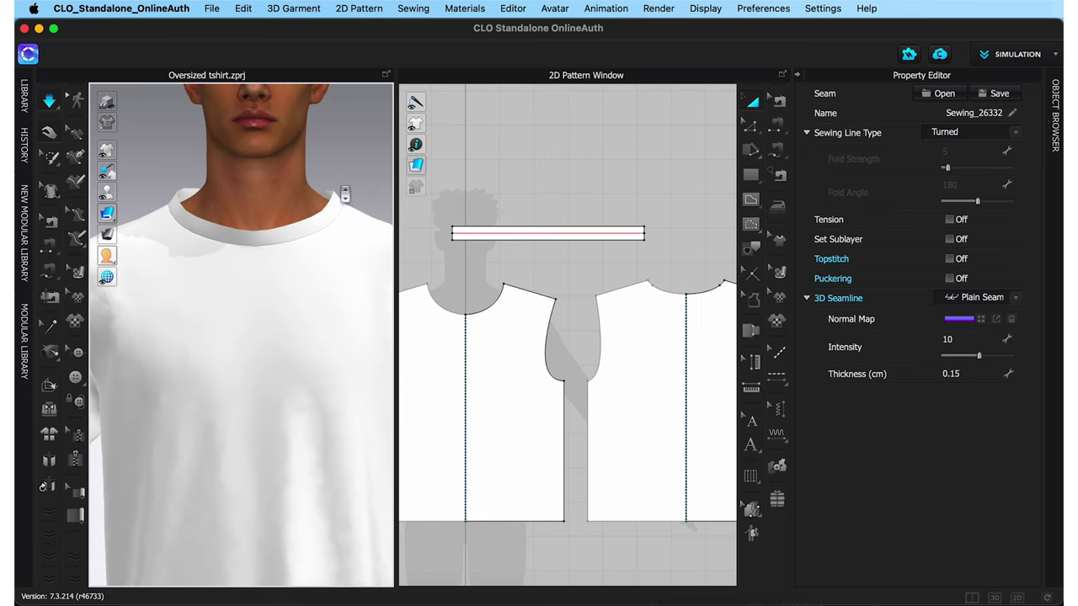
- Set the neckband pattern's particle distance to 5 mm
{"action": "left_click", "coordinate": [467, 228]}
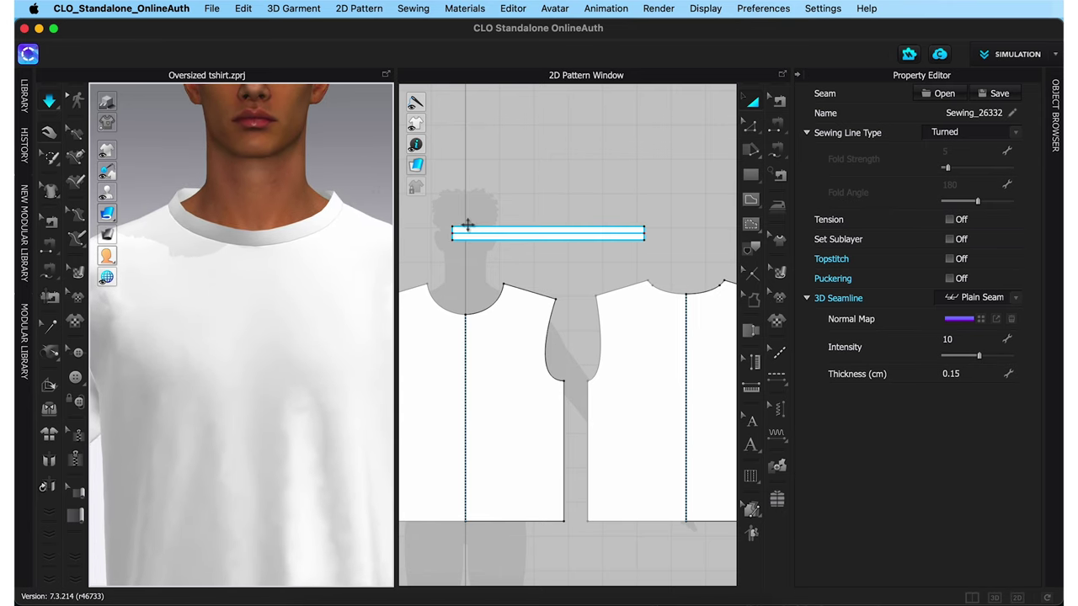
{"action": "left_click", "coordinate": [468, 227]}
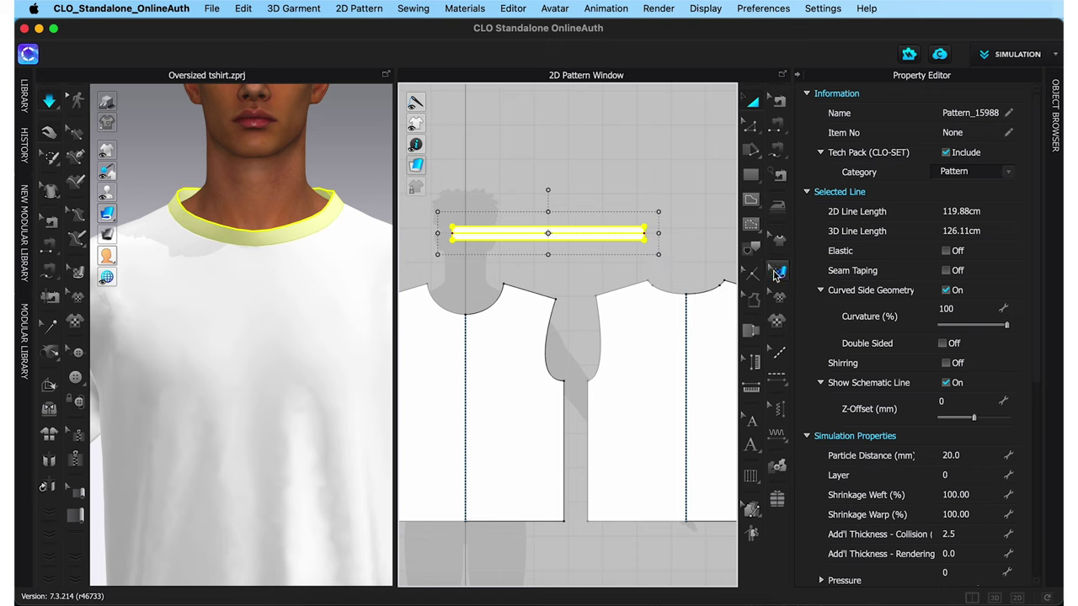
{"action": "left_click", "coordinate": [952, 455]}
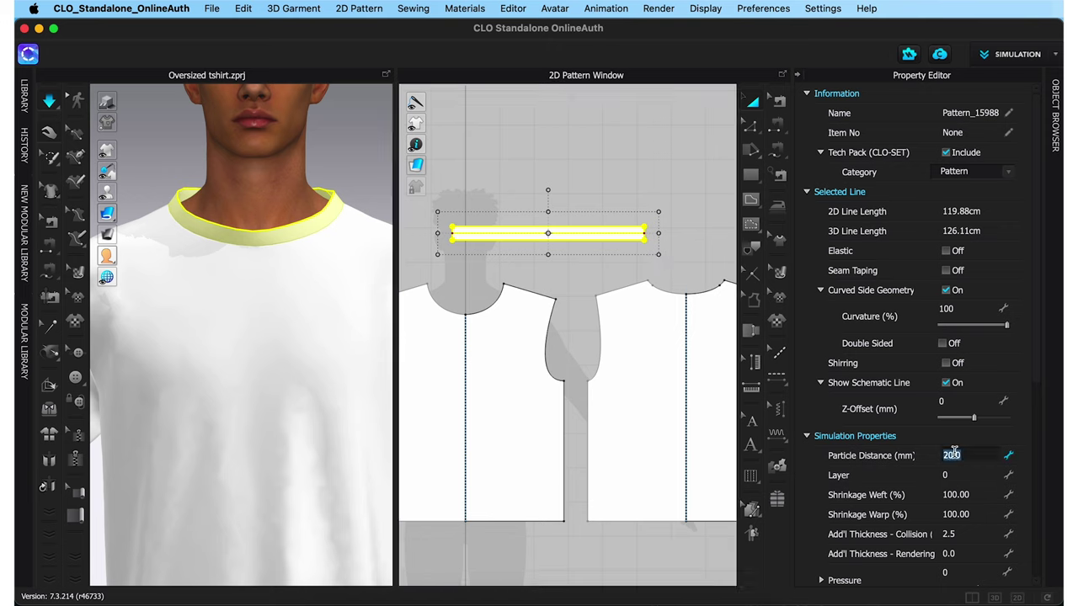
{"action": "type", "text": "5"}
{"action": "key", "text": "Return"}
- Set the neckband's weft shrinkage to 80% and simulate the garment
{"action": "scroll", "coordinate": [975, 440], "scroll_direction": "down", "scroll_amount": 1}
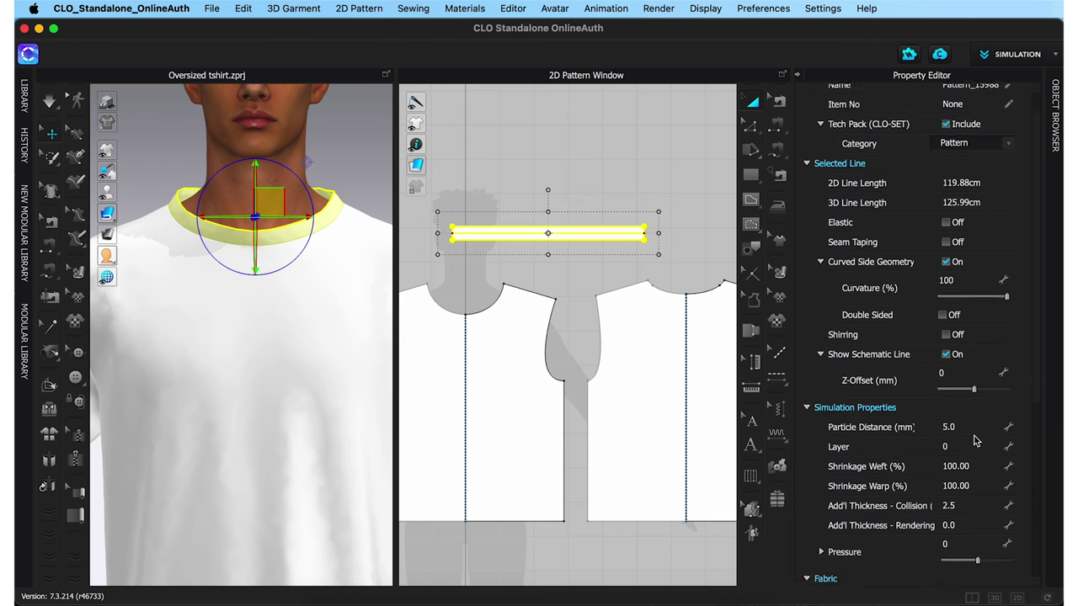
{"action": "scroll", "coordinate": [975, 440], "scroll_direction": "down", "scroll_amount": 2}
{"action": "left_click", "coordinate": [954, 355]}
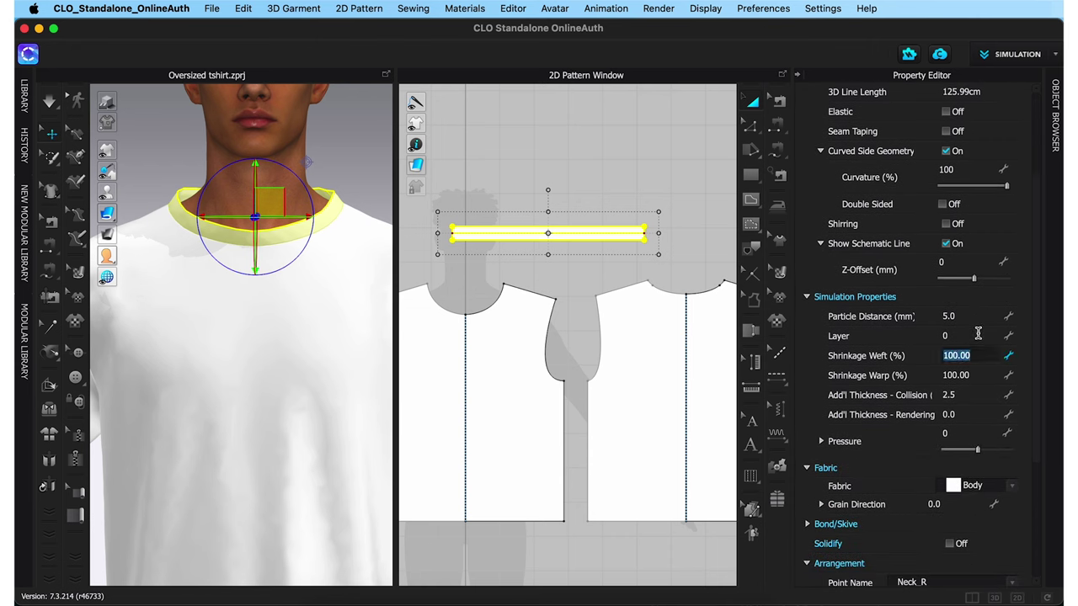
{"action": "type", "text": "80"}
{"action": "key", "text": "Return"}
{"action": "key", "text": "q"}
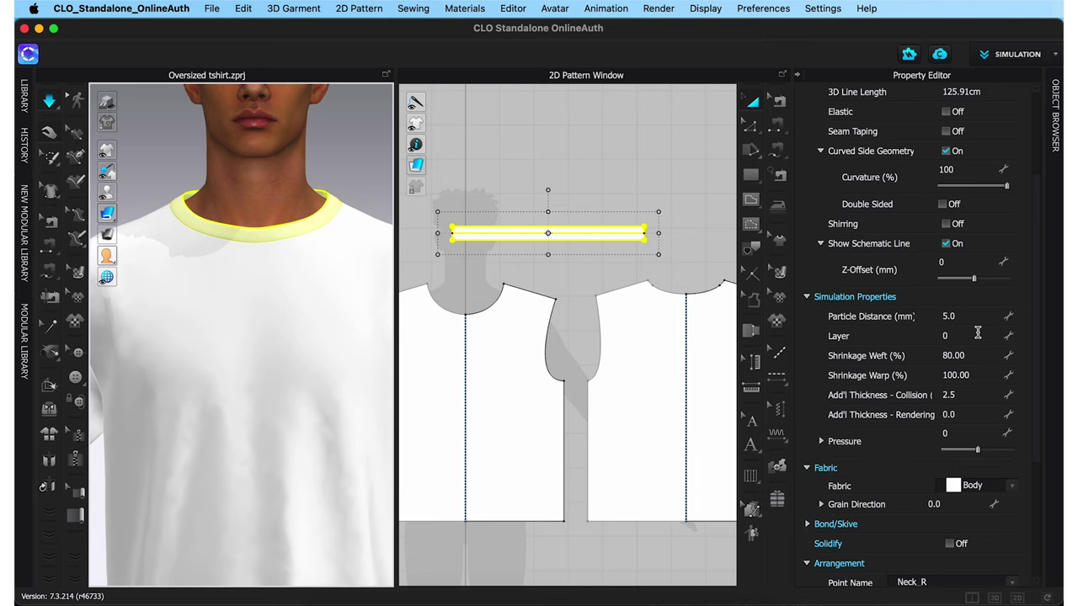
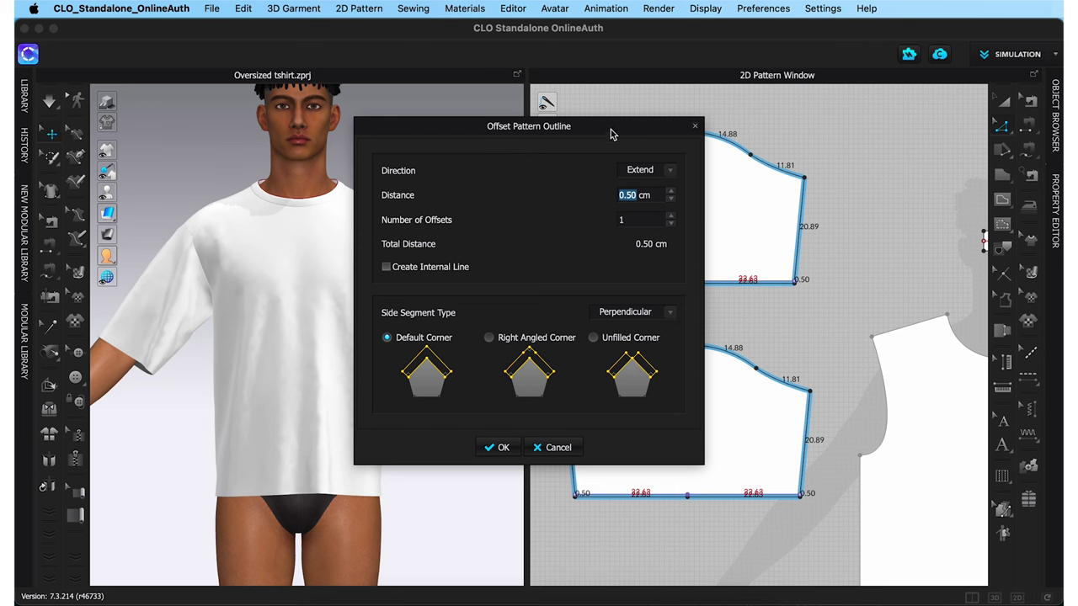
- Extend both sleeve hems with two outline offsets of 2 cm each, creating internal lines, and simulate the garment
{"action": "left_click_drag", "start_coordinate": [609, 128], "coordinate": [457, 166]}
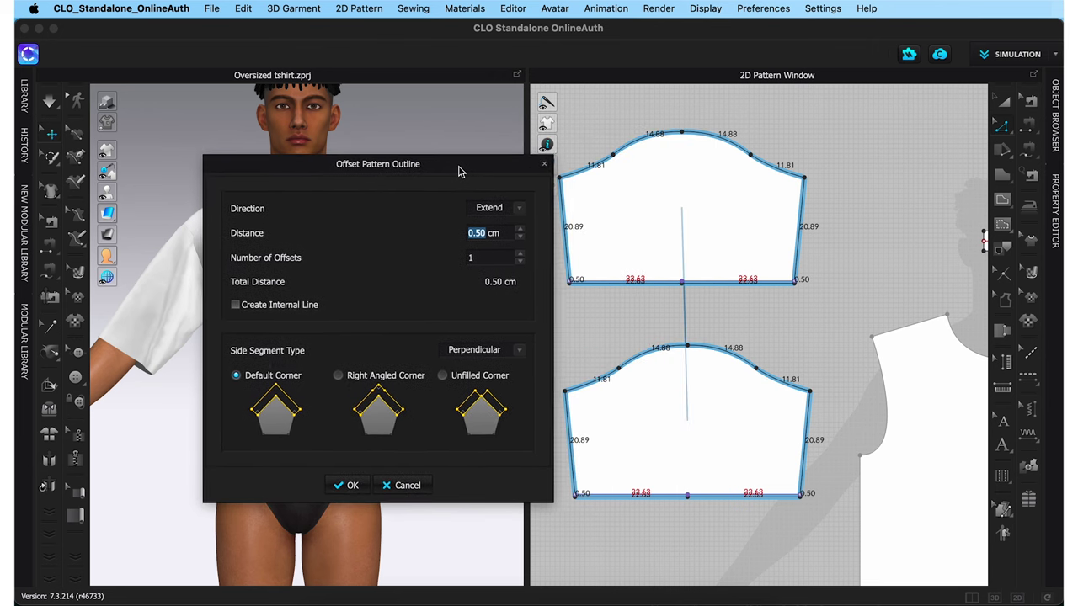
{"action": "left_click", "coordinate": [521, 254]}
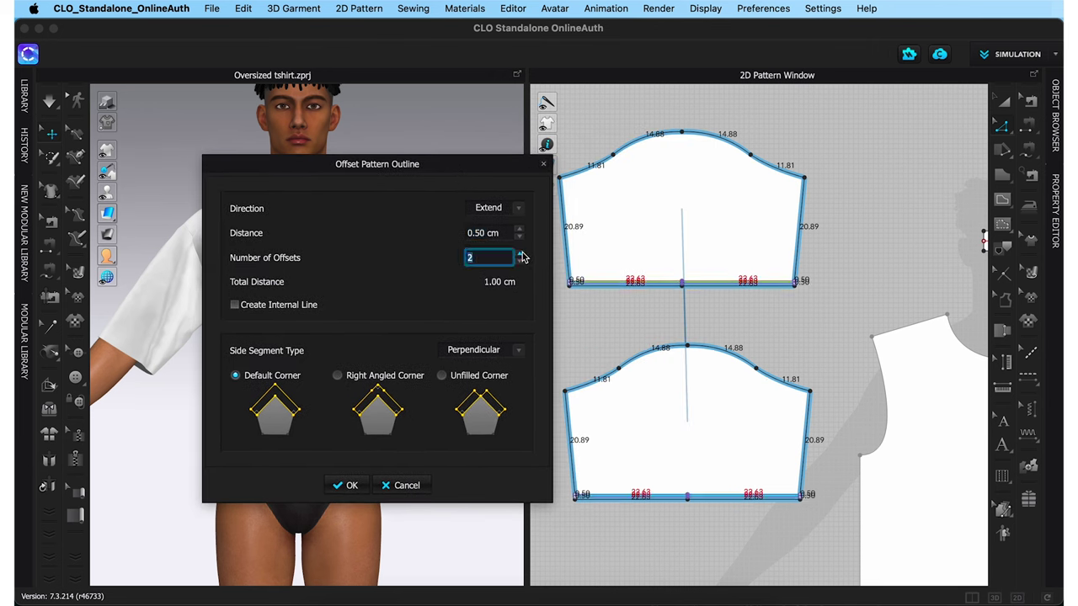
{"action": "key", "text": "shift+Tab"}
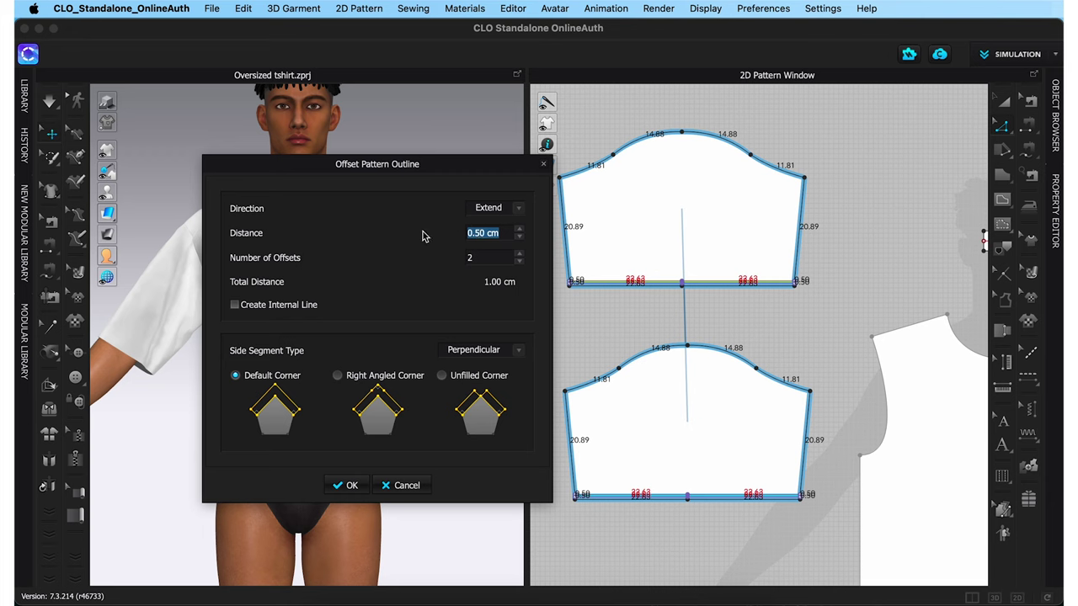
{"action": "type", "text": "2"}
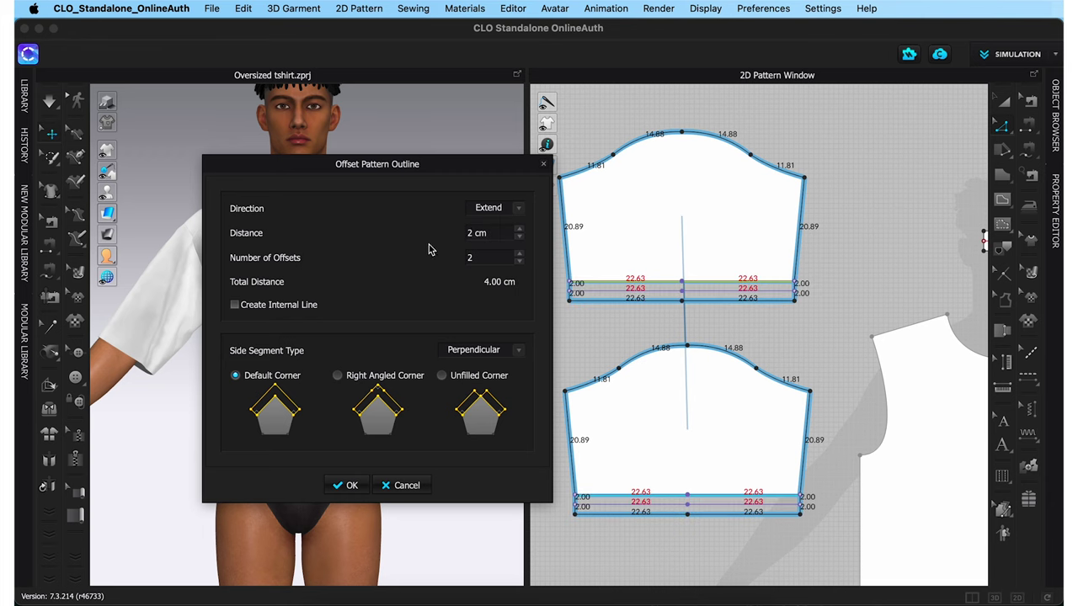
{"action": "key", "text": "Return"}
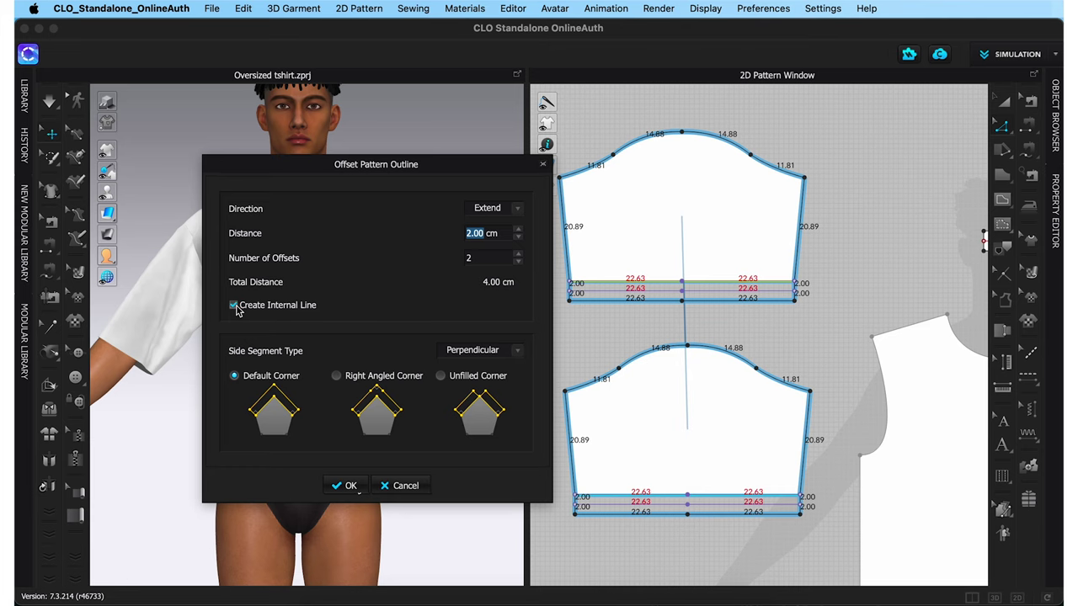
{"action": "left_click", "coordinate": [347, 485]}
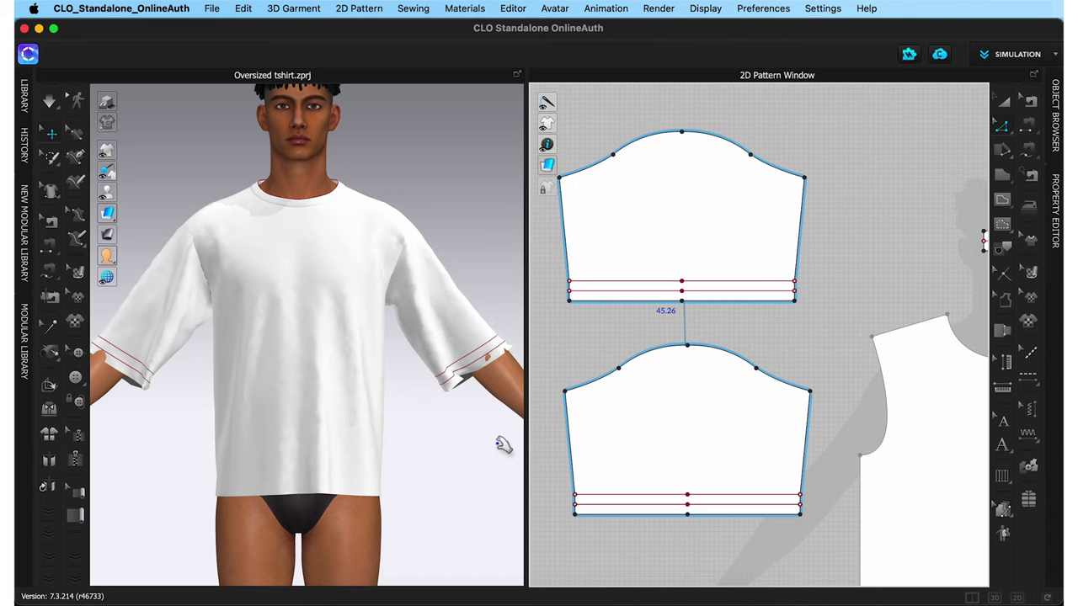
{"action": "key", "text": "space"}
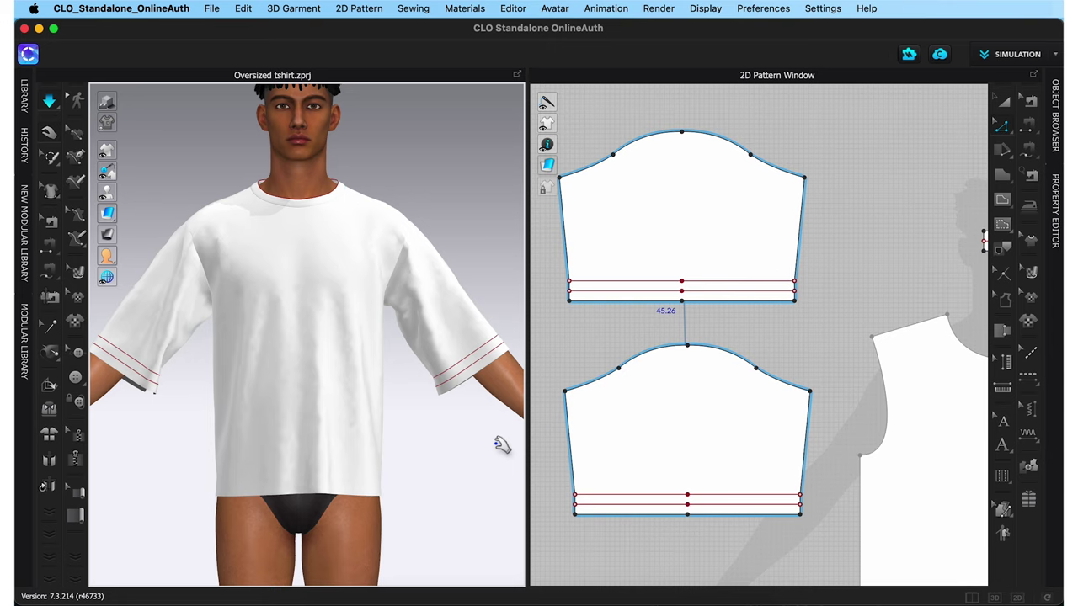
- Fold the sleeve hem allowance inward along the lower internal line using Fold Arrangement
{"action": "scroll", "coordinate": [501, 333], "scroll_direction": "up", "scroll_amount": 8}
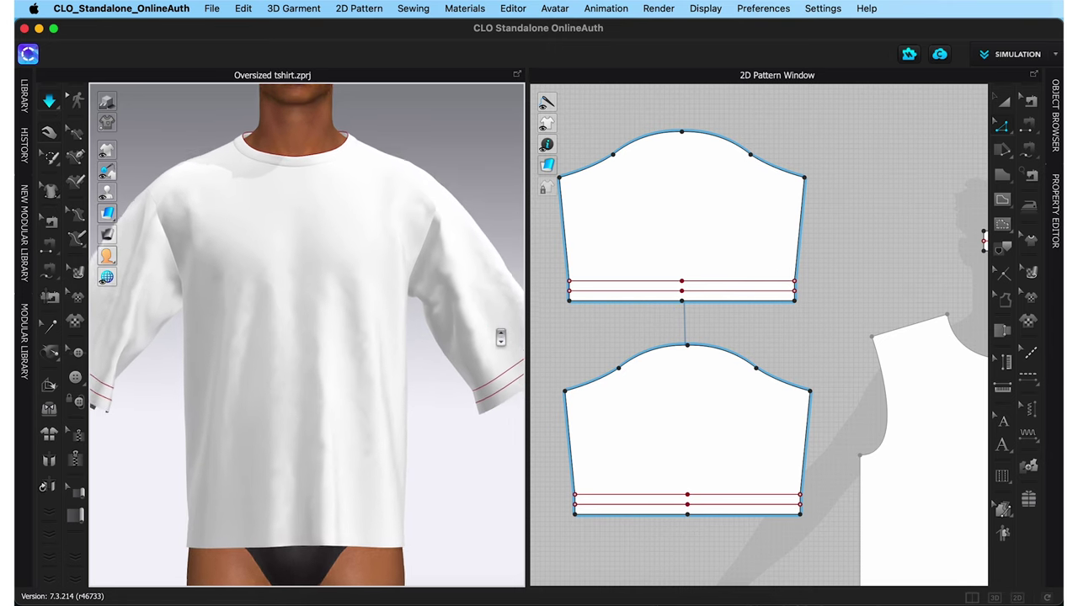
{"action": "scroll", "coordinate": [359, 274], "scroll_direction": "up", "scroll_amount": 2}
{"action": "key", "text": "b"}
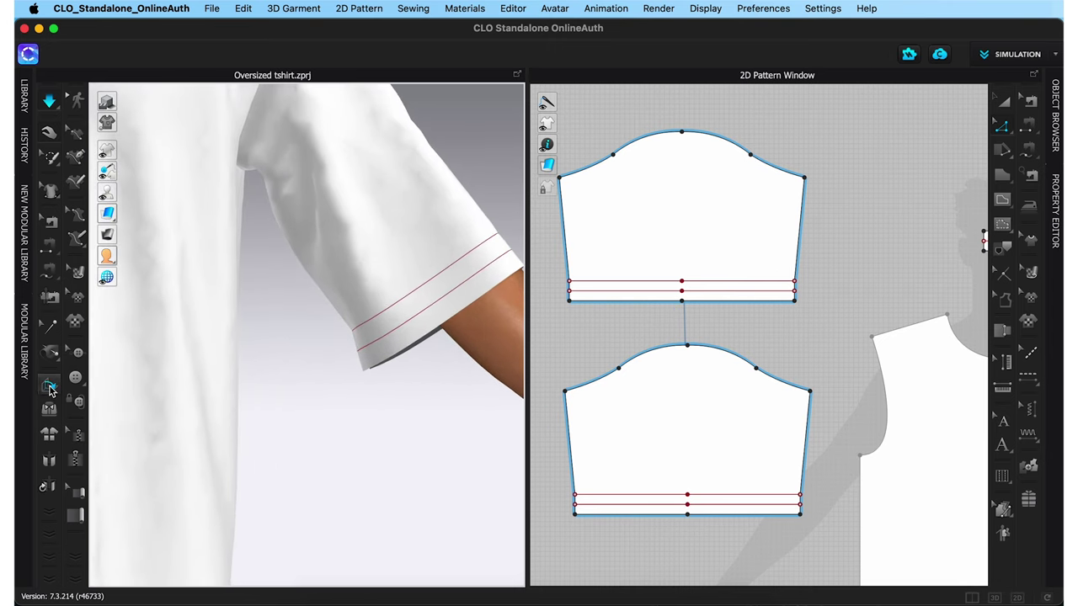
{"action": "left_click", "coordinate": [404, 335]}
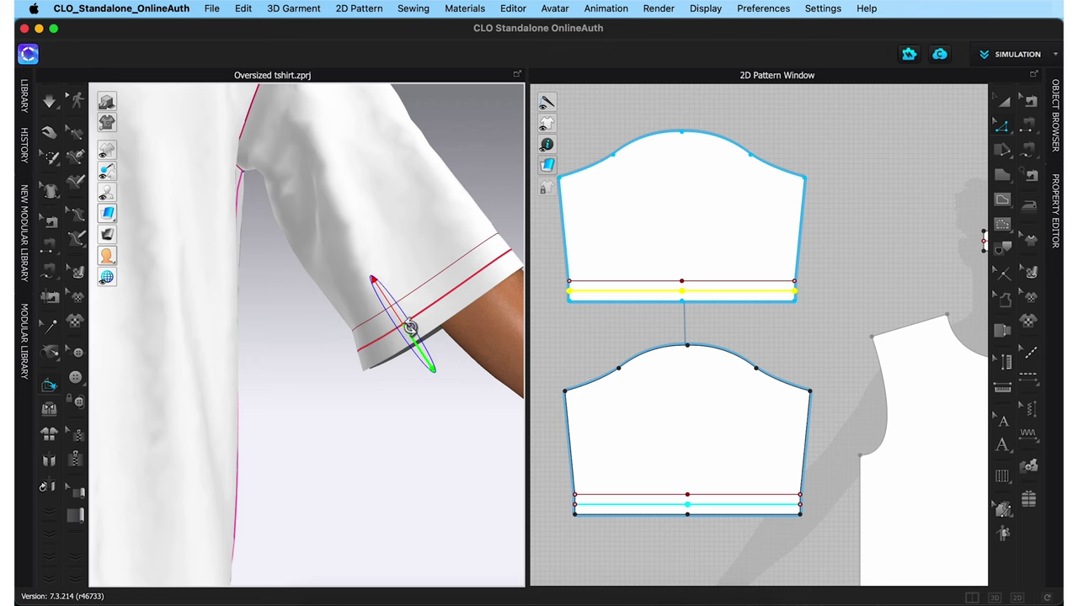
{"action": "right_click_drag", "start_coordinate": [464, 356], "coordinate": [479, 347]}
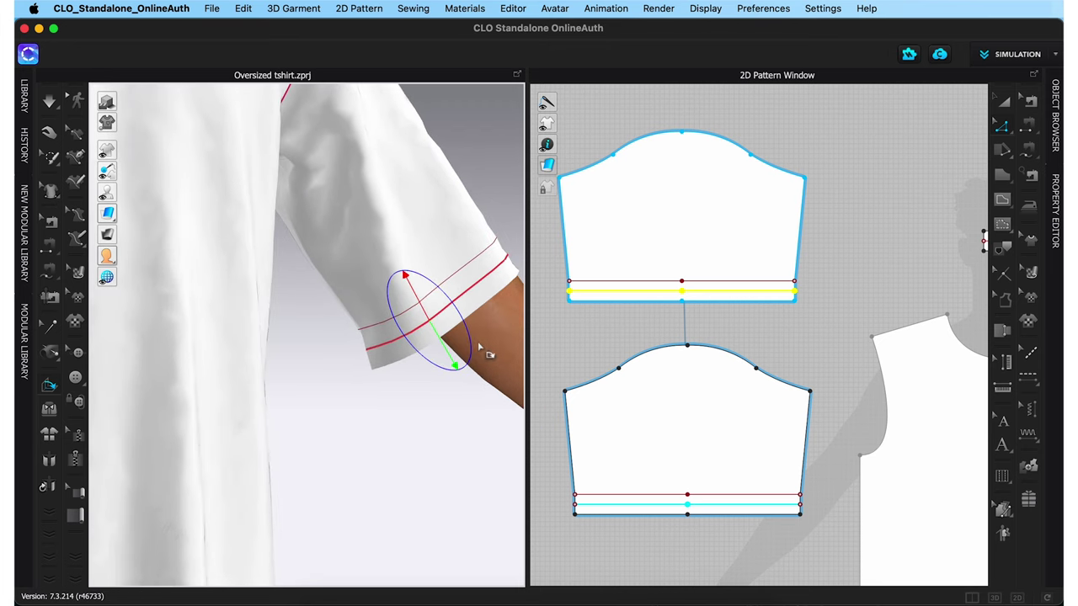
{"action": "left_click_drag", "start_coordinate": [455, 364], "coordinate": [391, 301]}
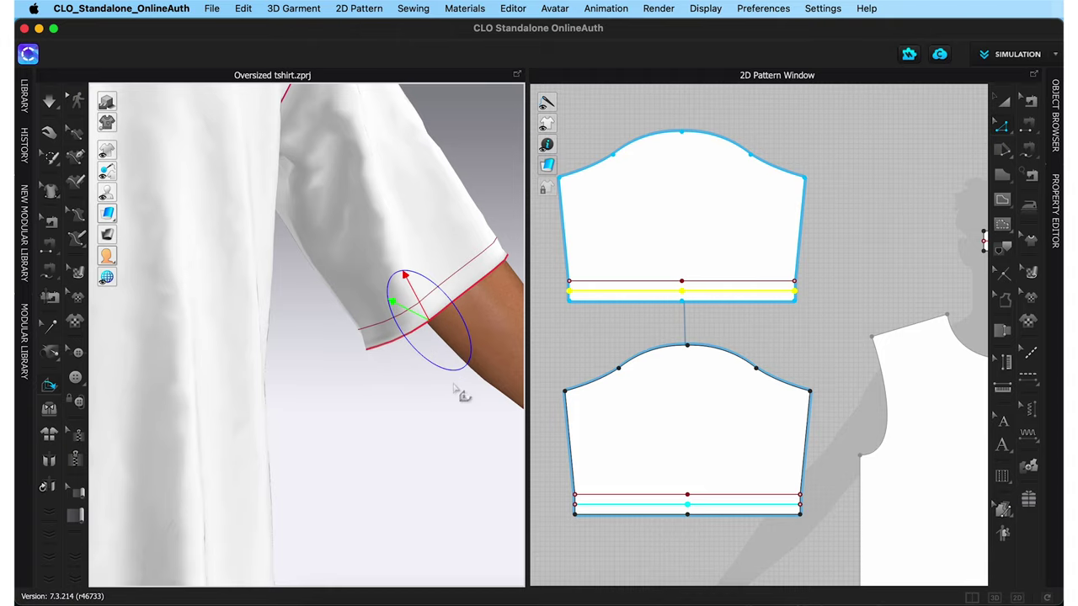
{"action": "scroll", "coordinate": [455, 390], "scroll_direction": "down", "scroll_amount": 3}
{"action": "right_click_drag", "start_coordinate": [457, 390], "coordinate": [438, 409]}
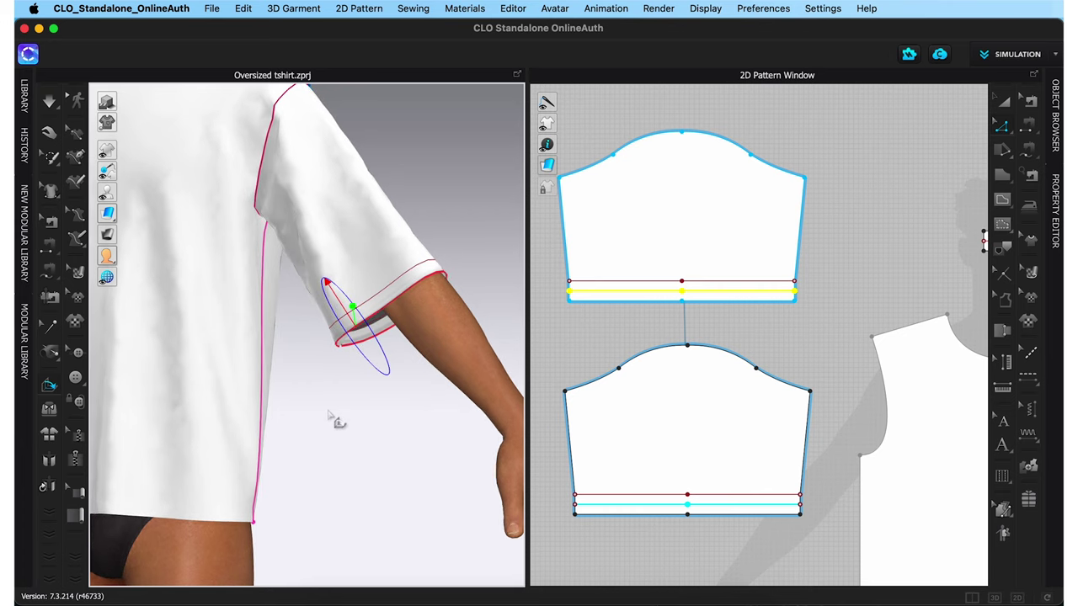
{"action": "right_click_drag", "start_coordinate": [332, 420], "coordinate": [481, 447]}
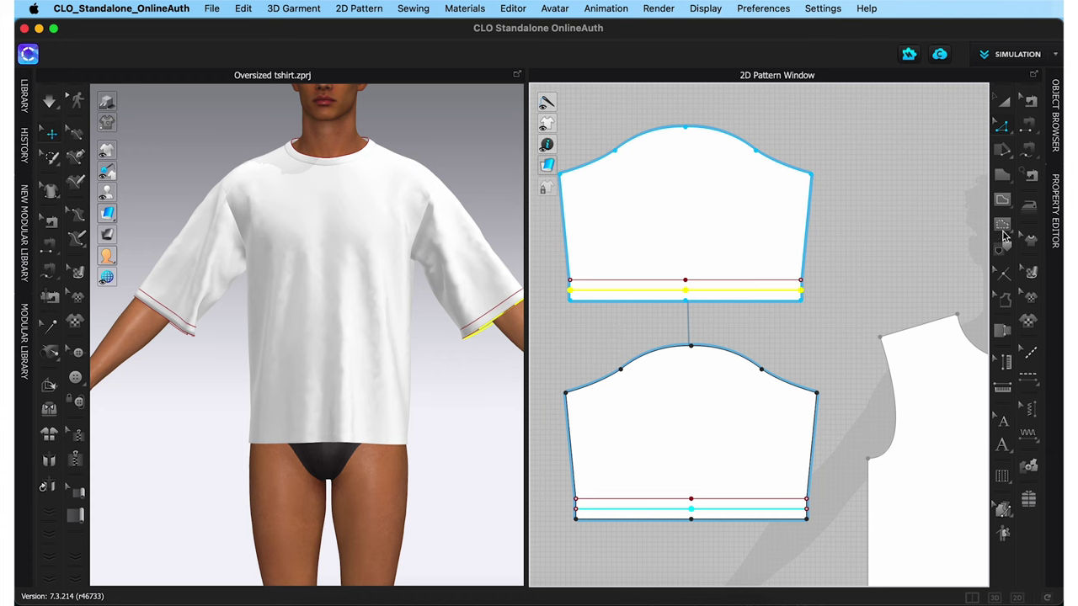
- Turn on fold rendering for the sleeve hem's fold line
{"action": "left_click", "coordinate": [1056, 212]}
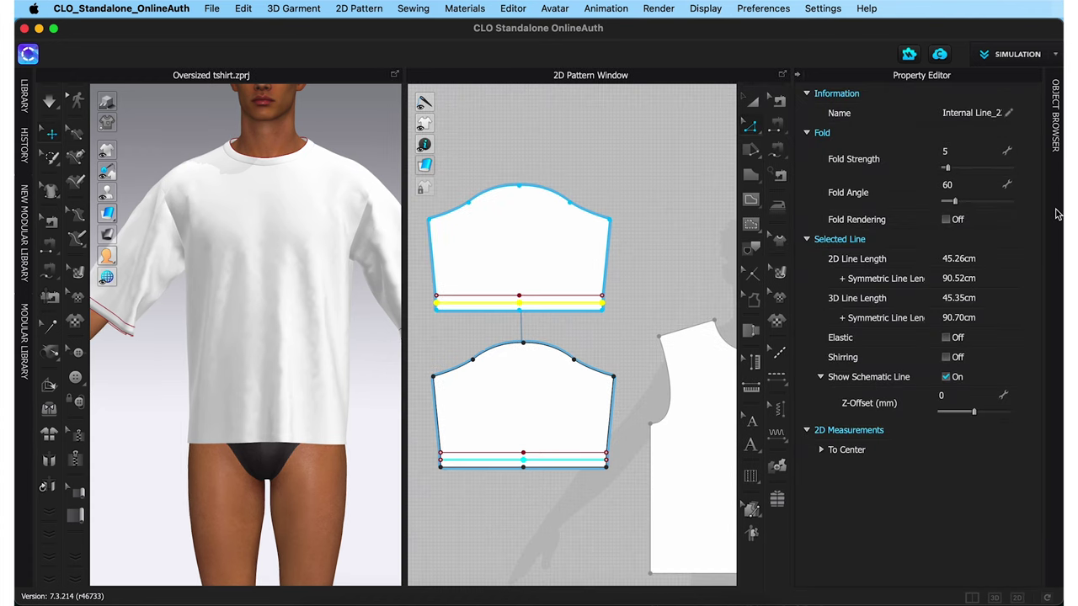
{"action": "left_click", "coordinate": [947, 219]}
{"action": "left_click", "coordinate": [797, 75]}
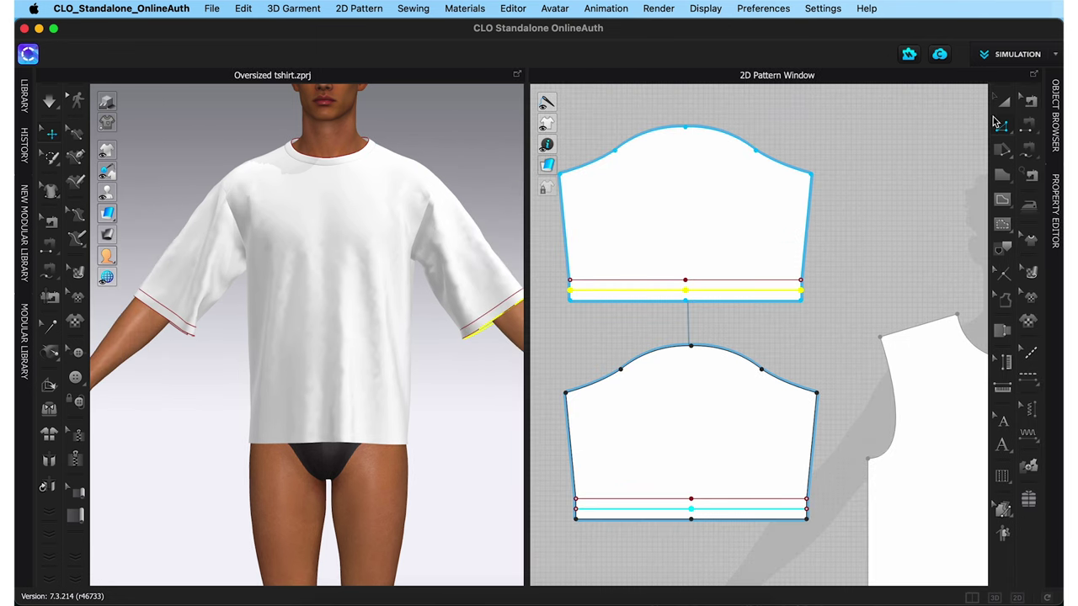
- Sew both halves of the sleeve's hem edge to the upper internal line and simulate the garment
{"action": "left_click", "coordinate": [1026, 127]}
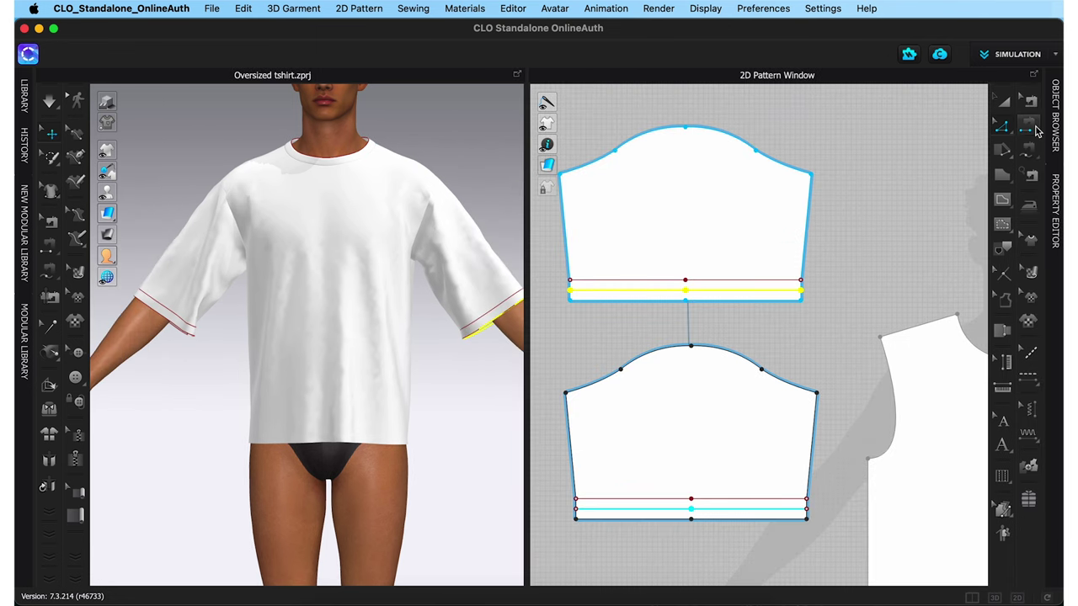
{"action": "left_click", "coordinate": [770, 298]}
{"action": "left_click", "coordinate": [698, 304]}
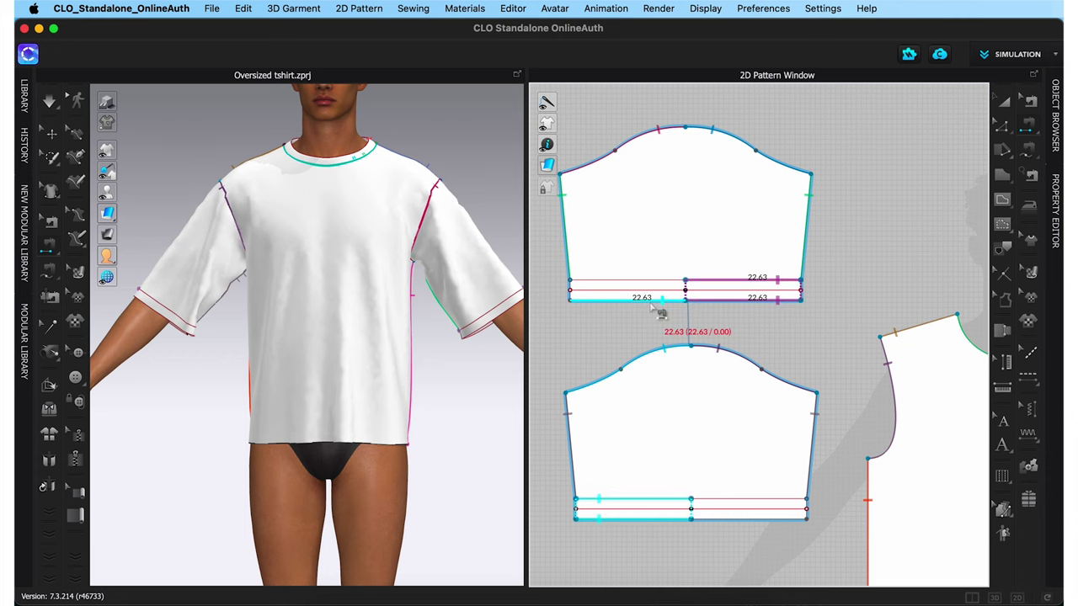
{"action": "key", "text": "space"}
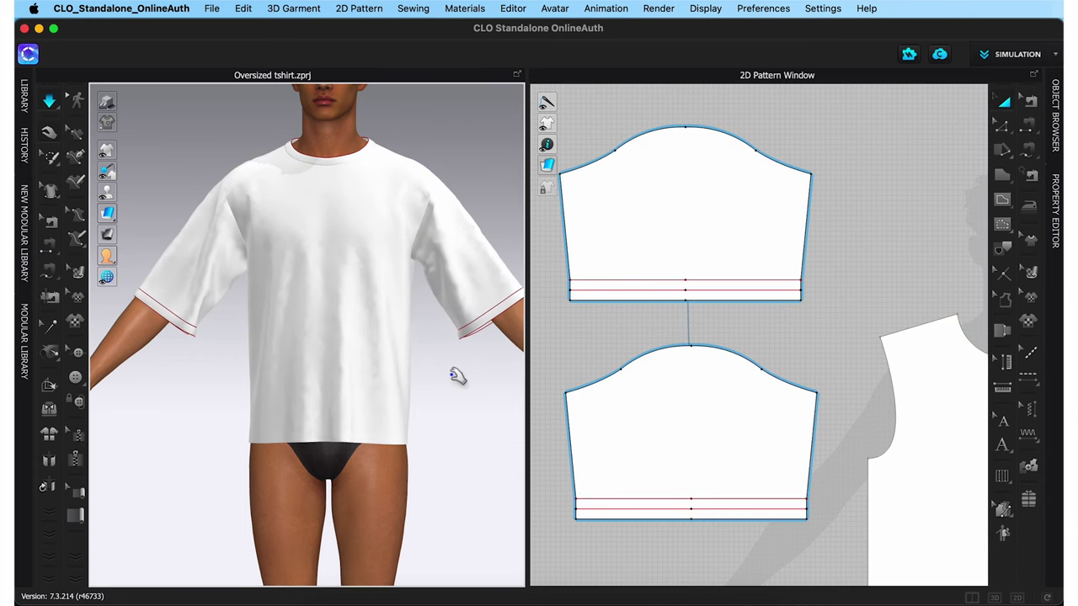
- Sew the two short ends of the sleeve's folded hem allowance together and simulate the garment
{"action": "right_click_drag", "start_coordinate": [457, 373], "coordinate": [505, 377]}
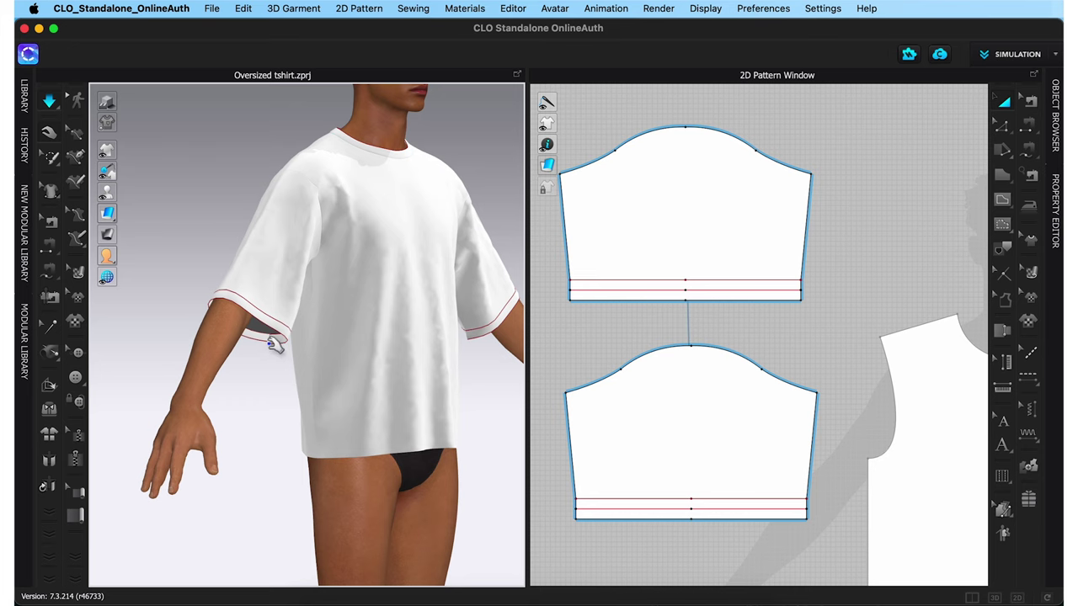
{"action": "scroll", "coordinate": [250, 352], "scroll_direction": "up", "scroll_amount": 5}
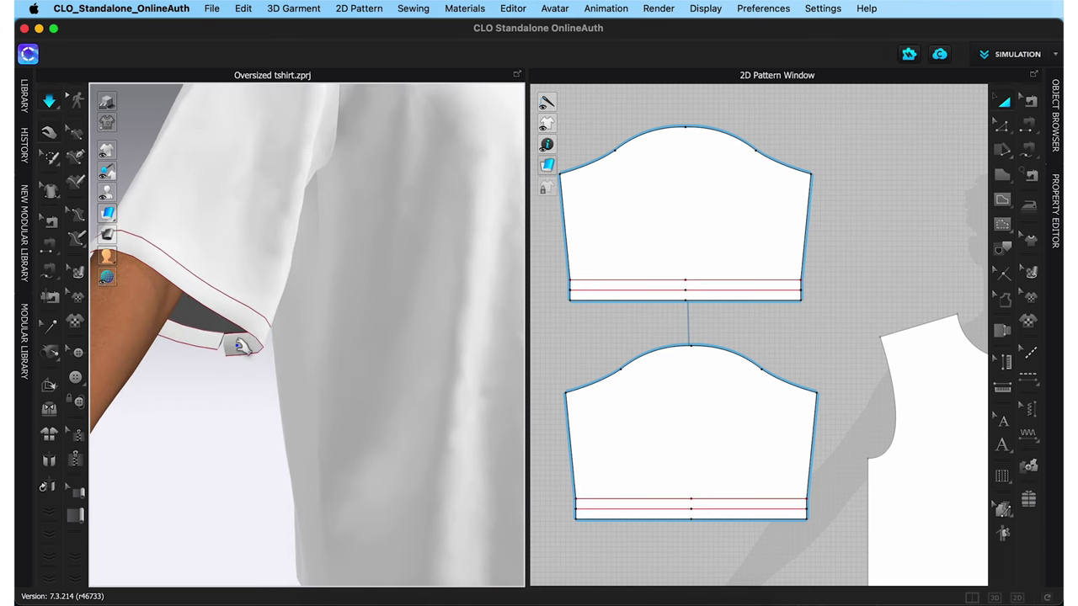
{"action": "scroll", "coordinate": [649, 344], "scroll_direction": "up", "scroll_amount": 4}
{"action": "left_click", "coordinate": [1026, 133]}
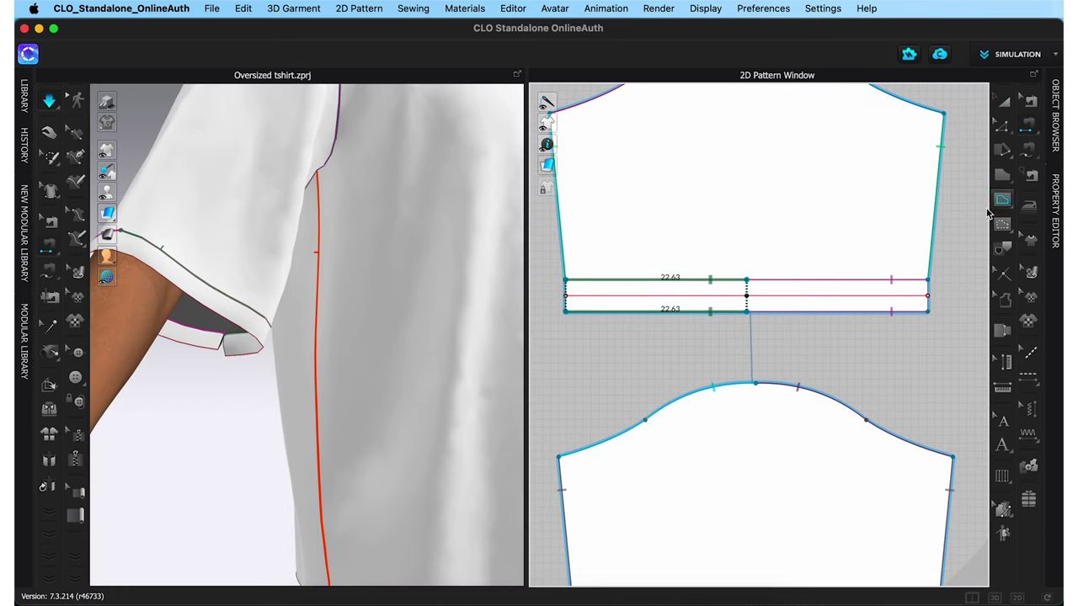
{"action": "left_click", "coordinate": [577, 297]}
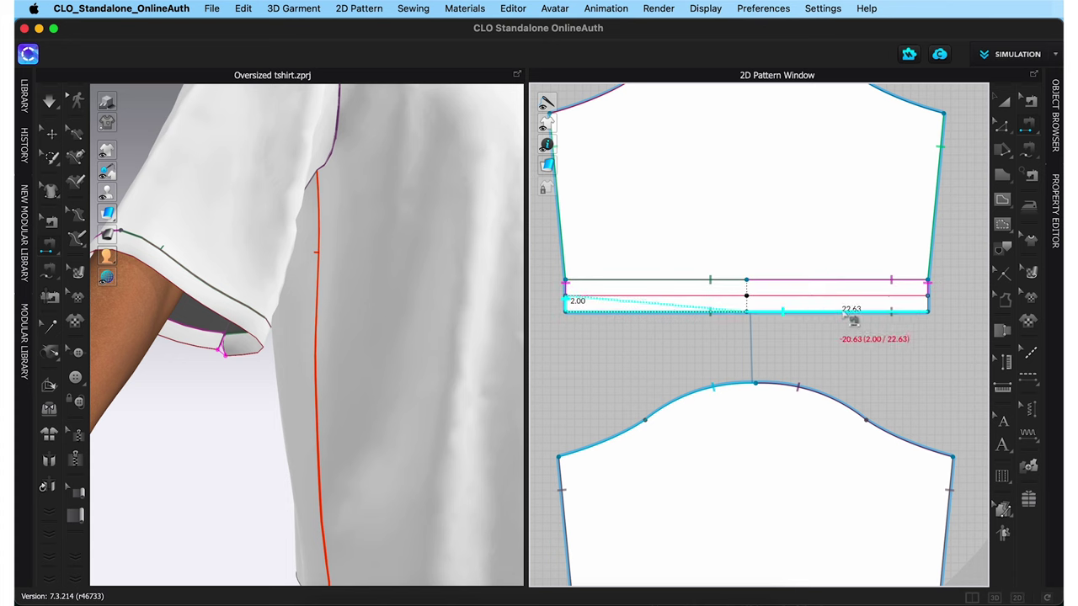
{"action": "left_click", "coordinate": [928, 301]}
{"action": "key", "text": "a"}
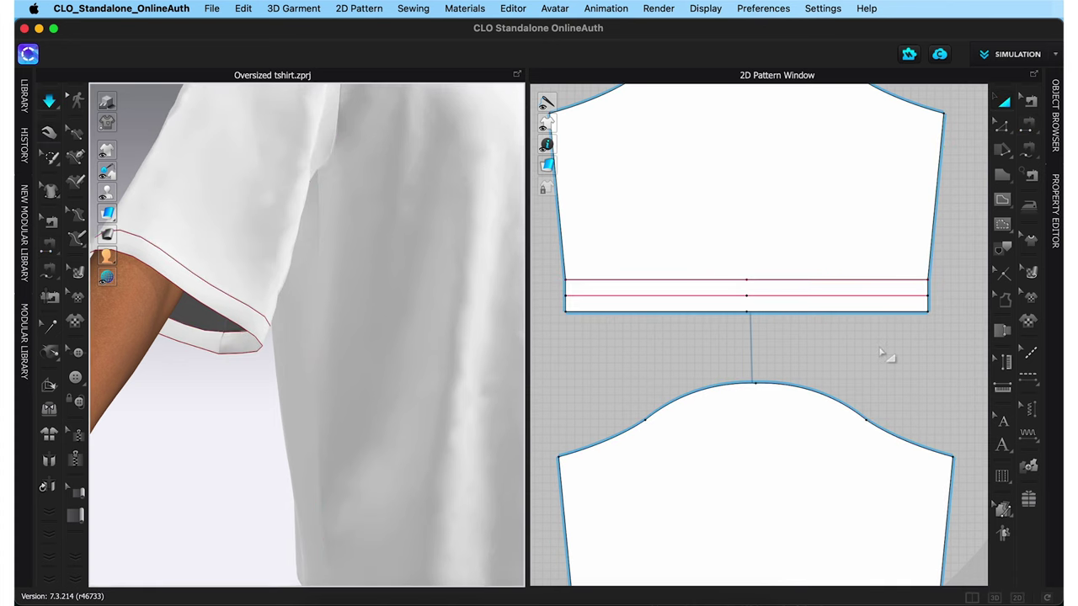
- Extend the front and back bottom hems with two outline offsets of 2 cm each, creating internal lines
{"action": "scroll", "coordinate": [454, 327], "scroll_direction": "down", "scroll_amount": 5}
{"action": "scroll", "coordinate": [454, 328], "scroll_direction": "down", "scroll_amount": 5}
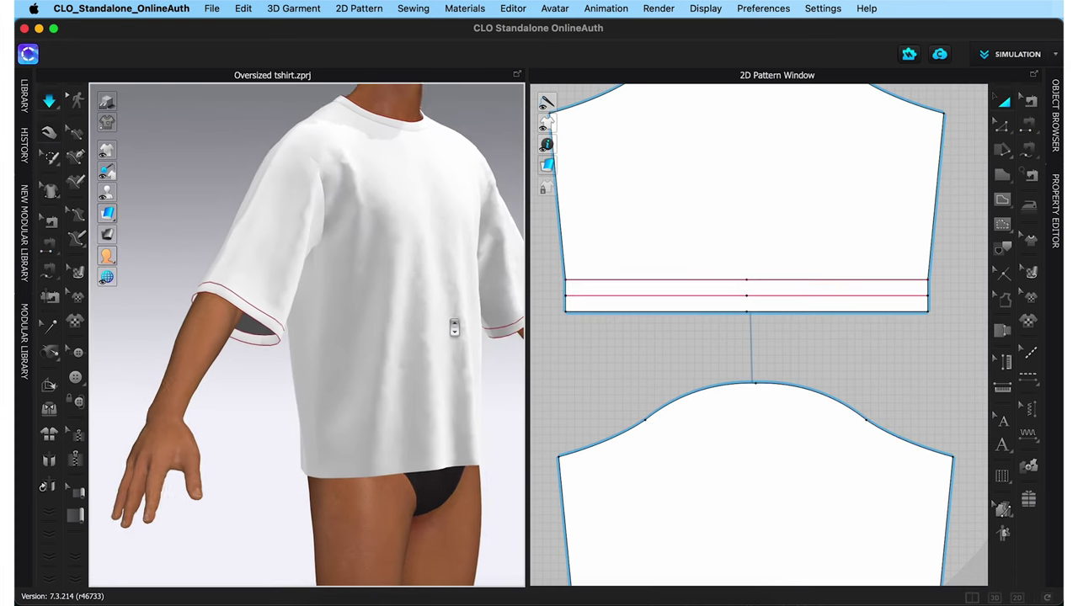
{"action": "scroll", "coordinate": [737, 203], "scroll_direction": "down", "scroll_amount": 2}
{"action": "scroll", "coordinate": [722, 339], "scroll_direction": "down", "scroll_amount": 3}
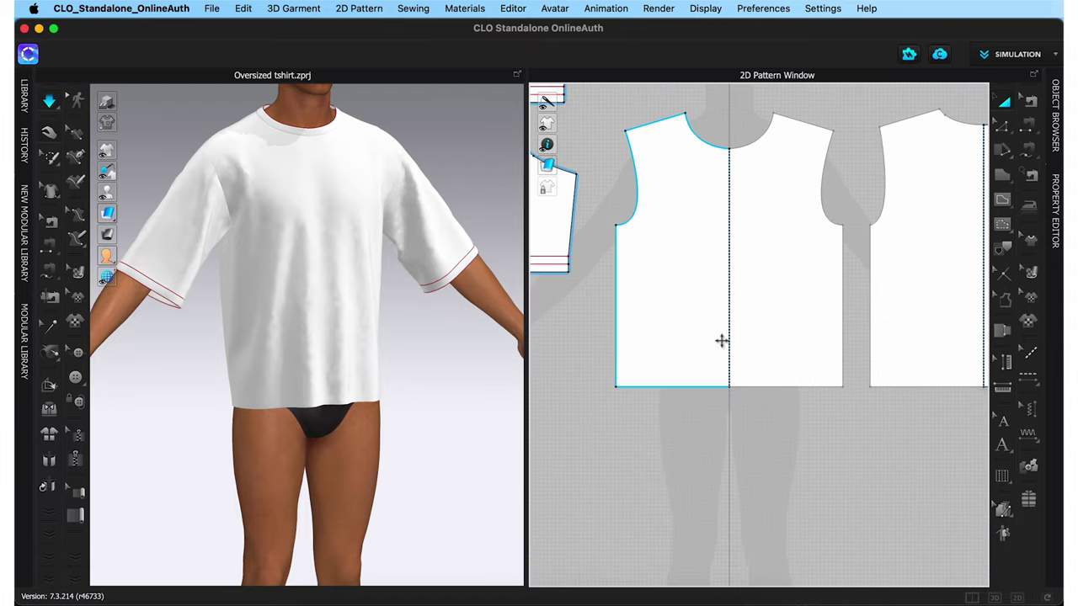
{"action": "scroll", "coordinate": [722, 409], "scroll_direction": "up", "scroll_amount": 2}
{"action": "key", "text": "z"}
{"action": "scroll", "coordinate": [716, 396], "scroll_direction": "down", "scroll_amount": 1}
{"action": "right_click", "coordinate": [708, 389]}
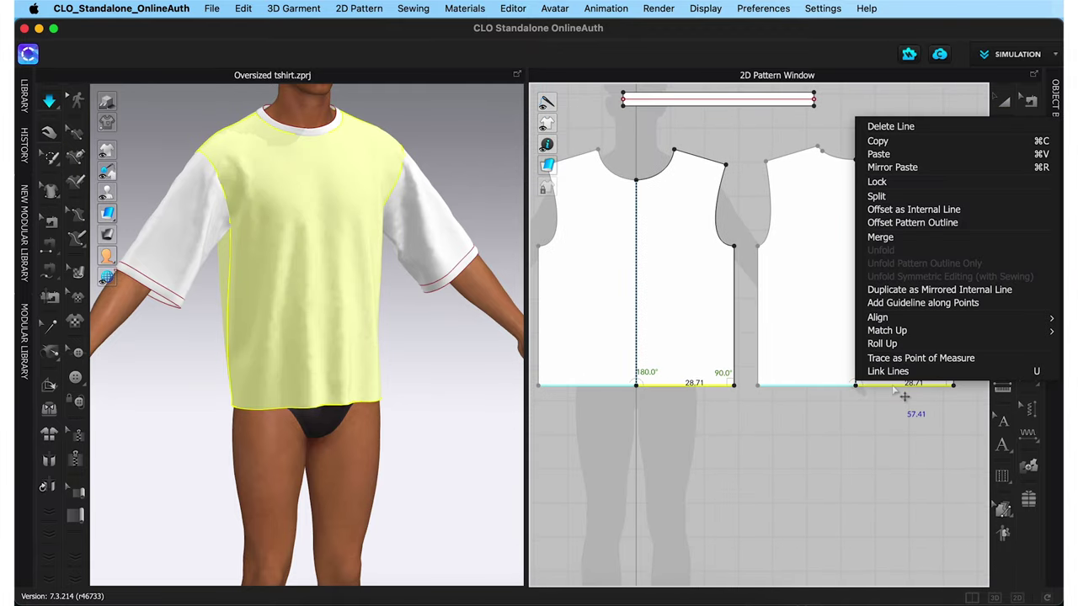
{"action": "left_click", "coordinate": [893, 226]}
{"action": "left_click", "coordinate": [504, 448]}
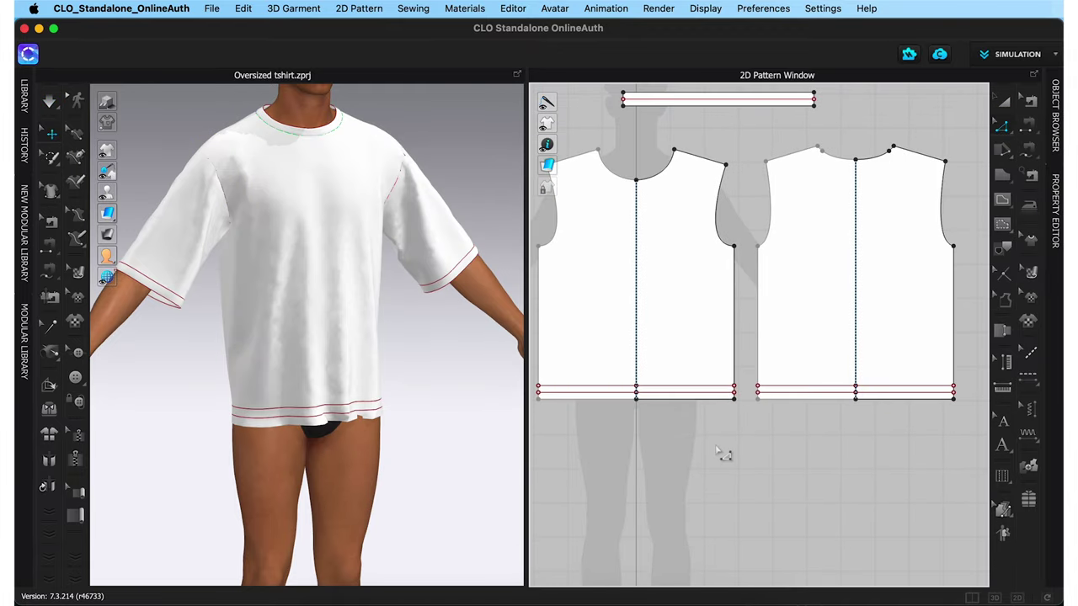
- Fold the front and back body hem allowances inward along the lower internal line using Fold Arrangement
{"action": "scroll", "coordinate": [471, 438], "scroll_direction": "up", "scroll_amount": 4}
{"action": "left_click", "coordinate": [49, 384]}
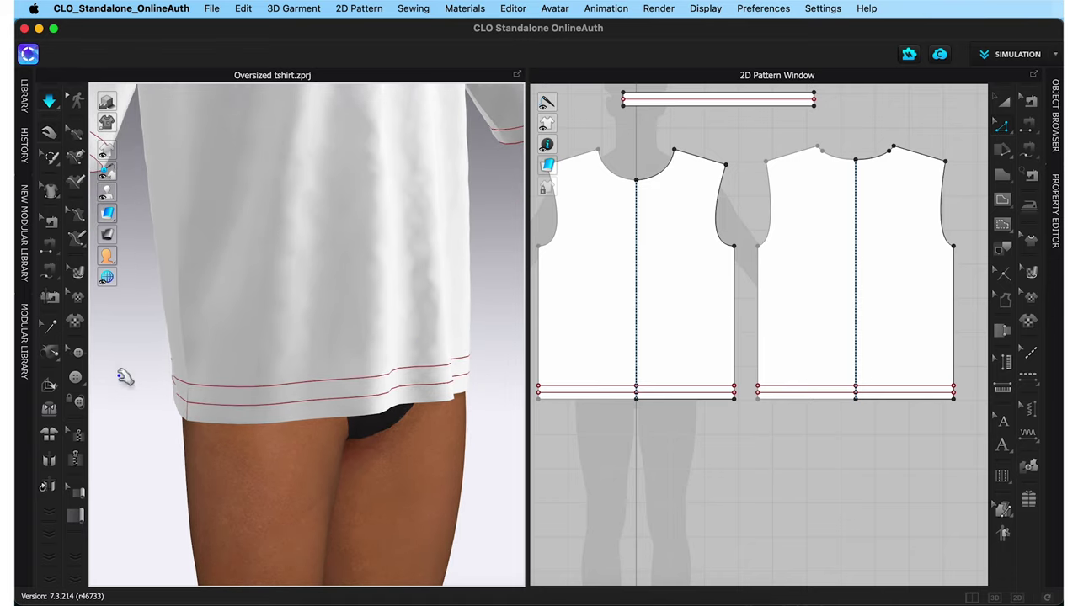
{"action": "left_click", "coordinate": [234, 409]}
{"action": "mouse_move", "coordinate": [236, 446]}
{"action": "right_mouse_down"}
{"action": "mouse_move", "coordinate": [308, 474]}
{"action": "mouse_move", "coordinate": [224, 441]}
{"action": "right_mouse_up"}
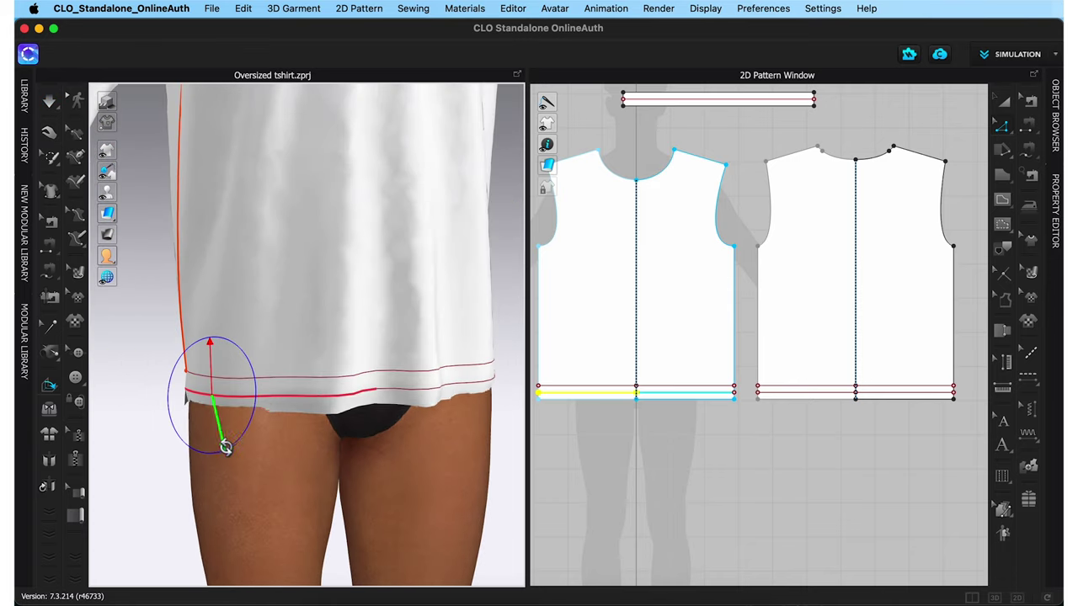
{"action": "right_click_drag", "start_coordinate": [260, 356], "coordinate": [227, 404]}
{"action": "left_click", "coordinate": [218, 411]}
{"action": "scroll", "coordinate": [218, 402], "scroll_direction": "down", "scroll_amount": 3}
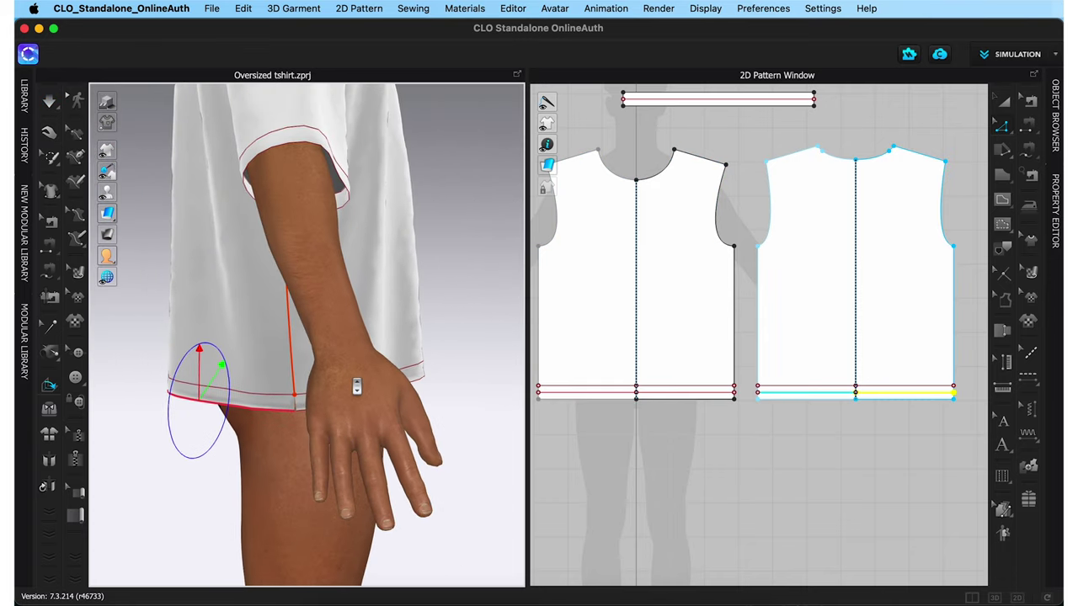
{"action": "scroll", "coordinate": [724, 395], "scroll_direction": "down", "scroll_amount": 2}
{"action": "scroll", "coordinate": [724, 395], "scroll_direction": "up", "scroll_amount": 2}
- Sew the front and back hem edges to their upper internal lines, join the allowances' side ends, and simulate the garment
{"action": "key", "text": "n"}
{"action": "left_click", "coordinate": [703, 372]}
{"action": "left_click", "coordinate": [715, 386]}
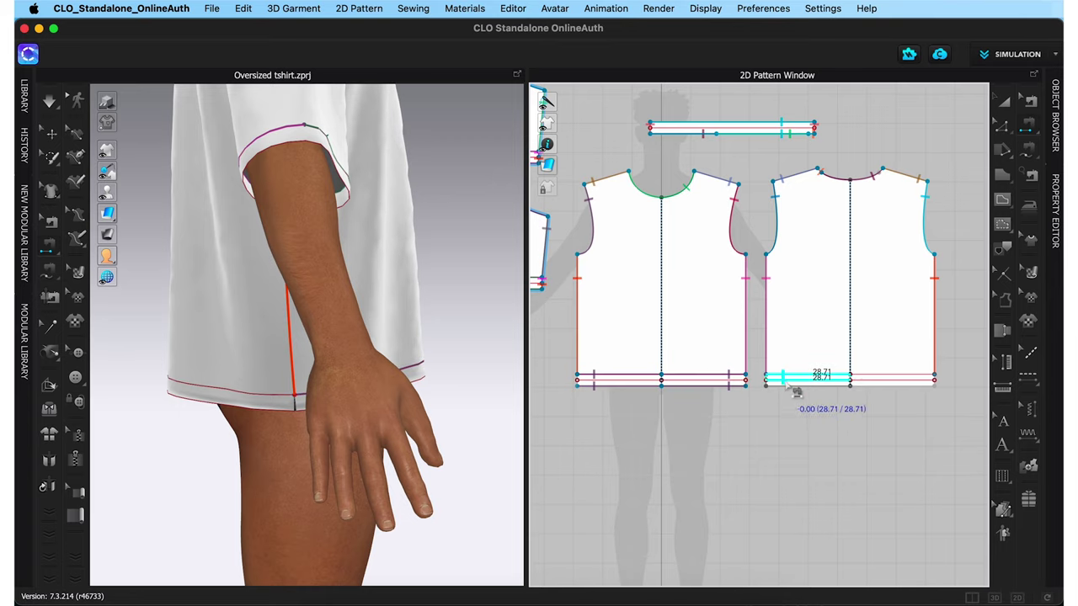
{"action": "scroll", "coordinate": [783, 393], "scroll_direction": "up", "scroll_amount": 5}
{"action": "left_click", "coordinate": [609, 347]}
{"action": "scroll", "coordinate": [739, 409], "scroll_direction": "down", "scroll_amount": 5}
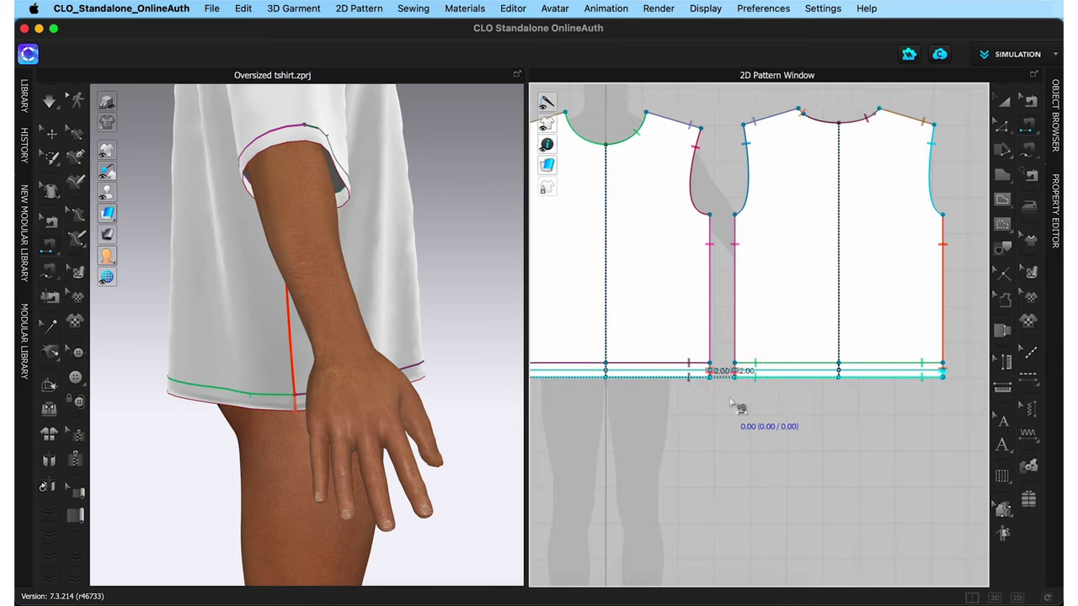
{"action": "scroll", "coordinate": [787, 413], "scroll_direction": "up", "scroll_amount": 2}
{"action": "key", "text": "a"}
{"action": "right_click_drag", "start_coordinate": [527, 399], "coordinate": [435, 394]}
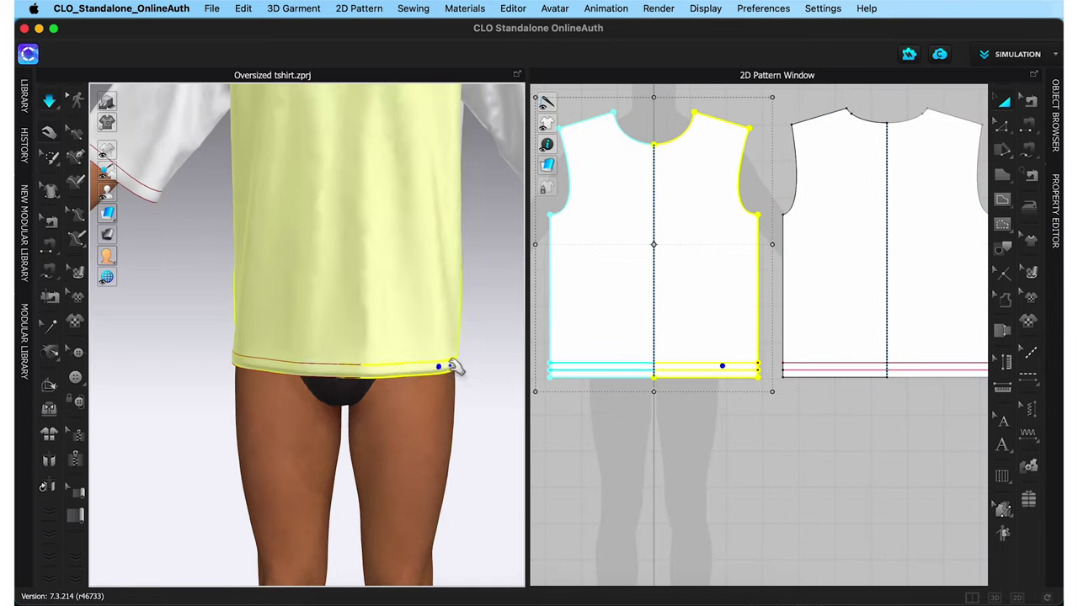
{"action": "scroll", "coordinate": [468, 354], "scroll_direction": "down", "scroll_amount": 5}
{"action": "scroll", "coordinate": [461, 410], "scroll_direction": "up", "scroll_amount": 3}
{"action": "scroll", "coordinate": [460, 410], "scroll_direction": "up", "scroll_amount": 2}
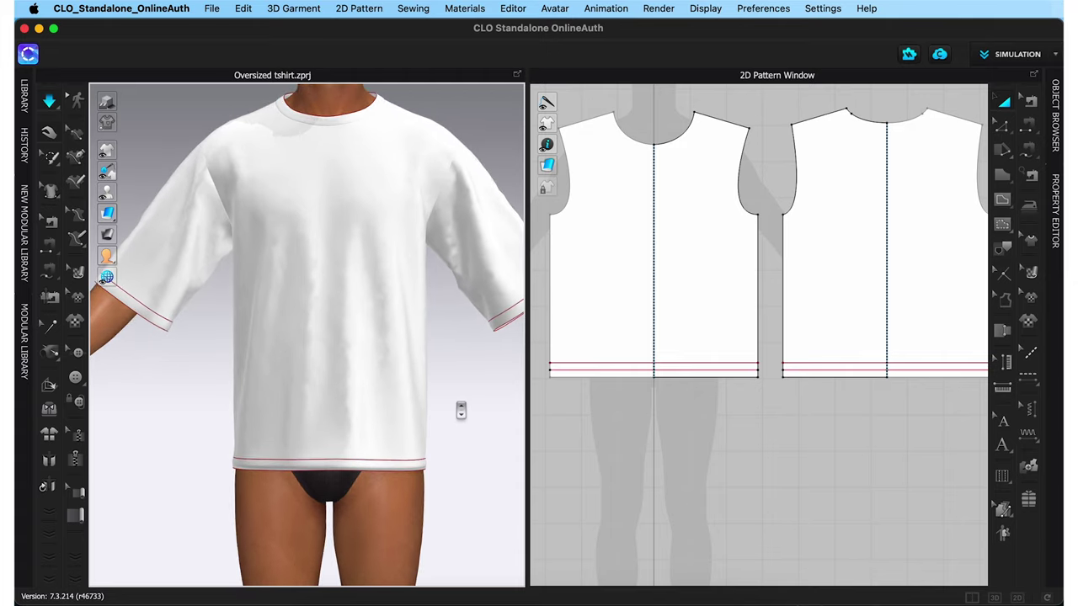
- Hide the internal lines on the garment in the 3D view
{"action": "right_click_drag", "start_coordinate": [460, 410], "coordinate": [452, 431]}
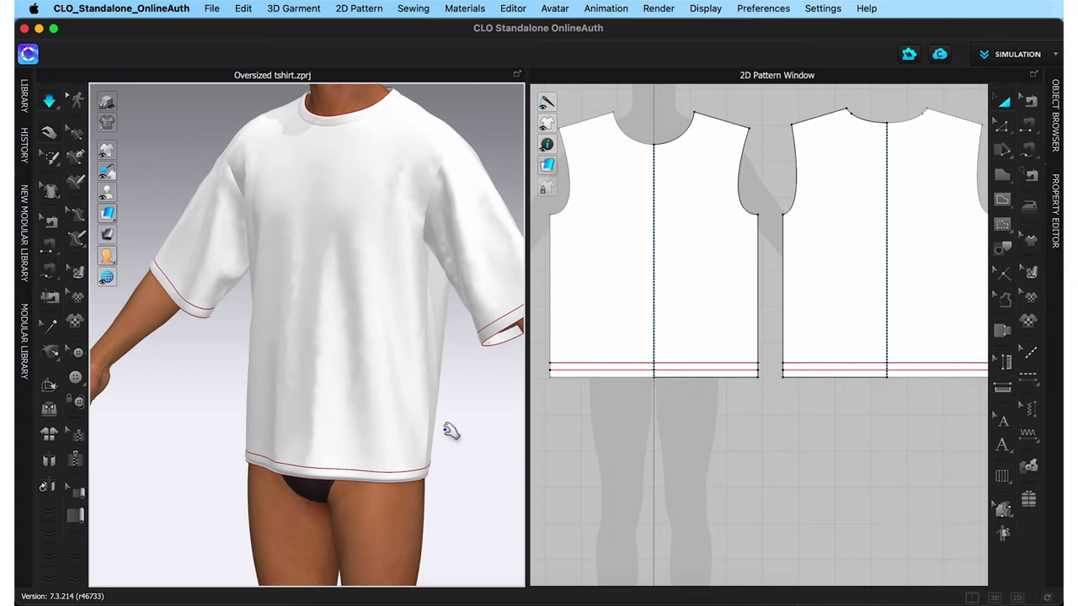
{"action": "key", "text": "2"}
{"action": "mouse_move", "coordinate": [110, 151]}
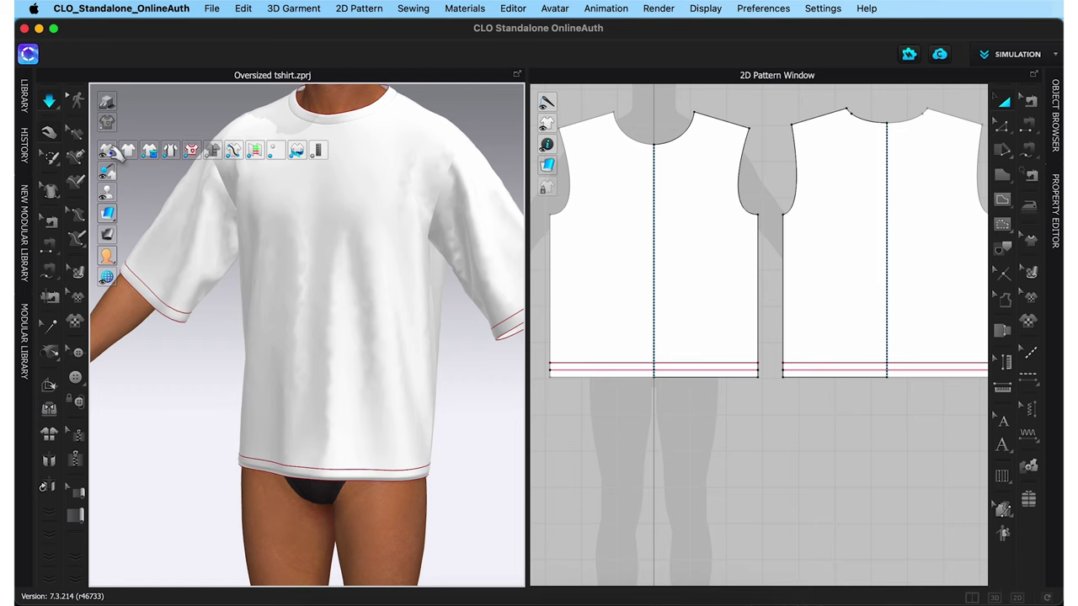
{"action": "left_click", "coordinate": [192, 150]}
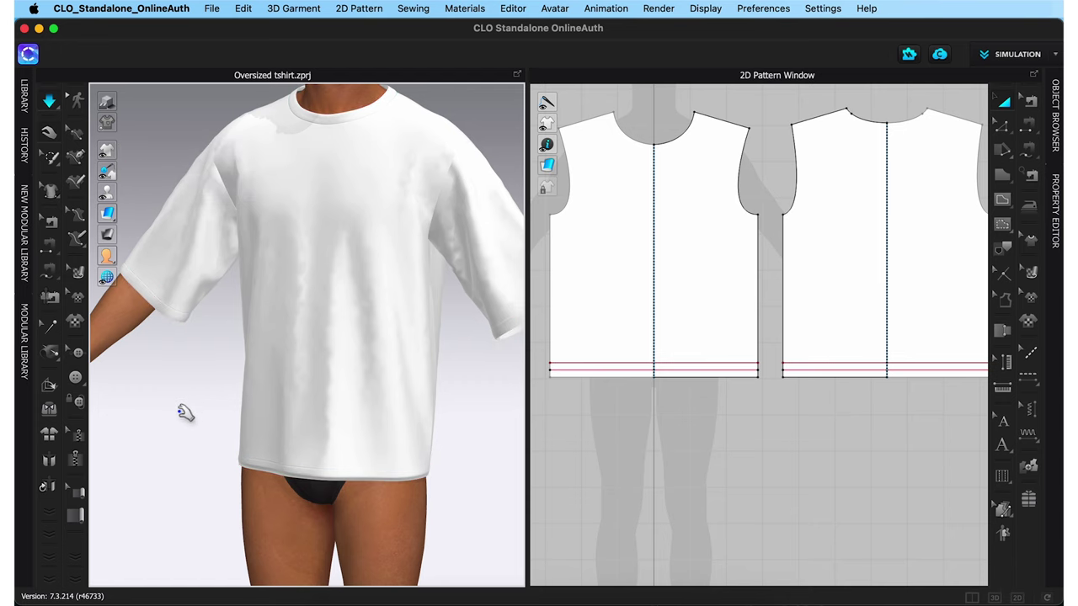
{"action": "key", "text": "space"}
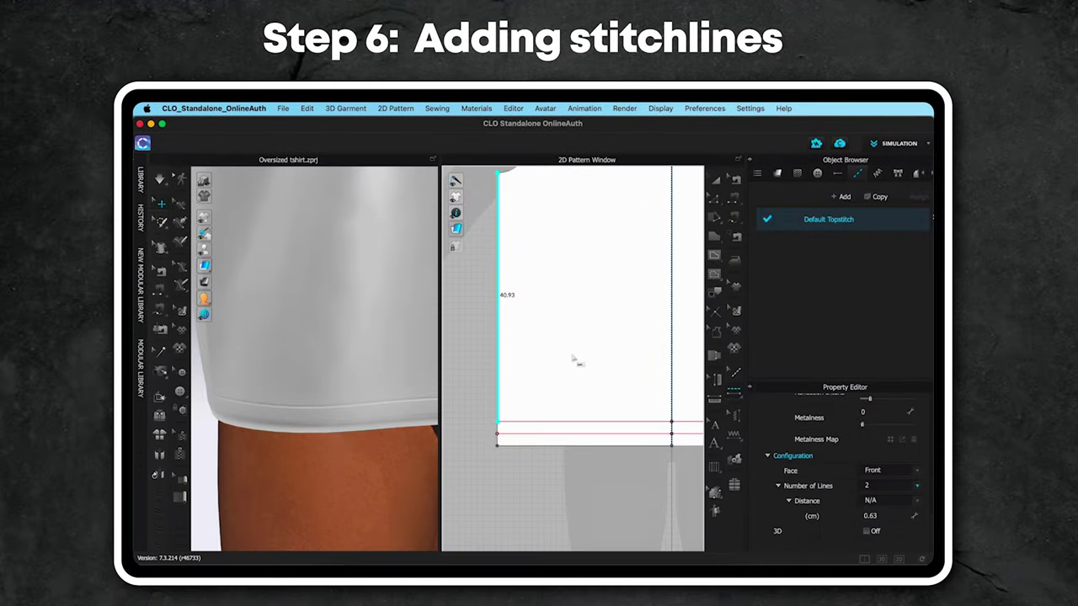
- Open the topstitch list in the Object Browser and show the properties of Default Topstitch
{"action": "left_click", "coordinate": [574, 422]}
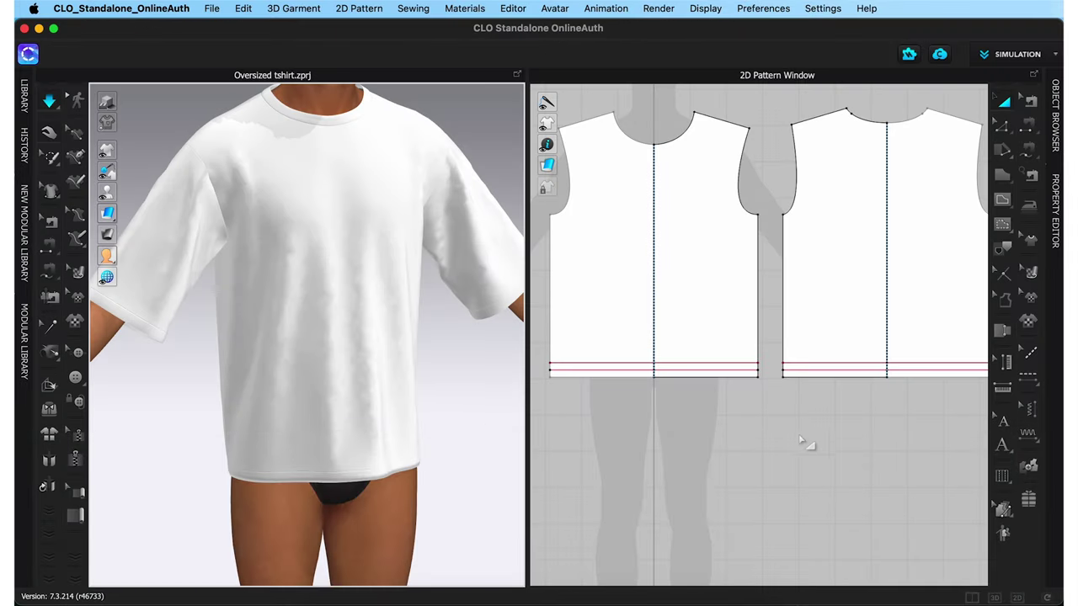
{"action": "left_click", "coordinate": [875, 368]}
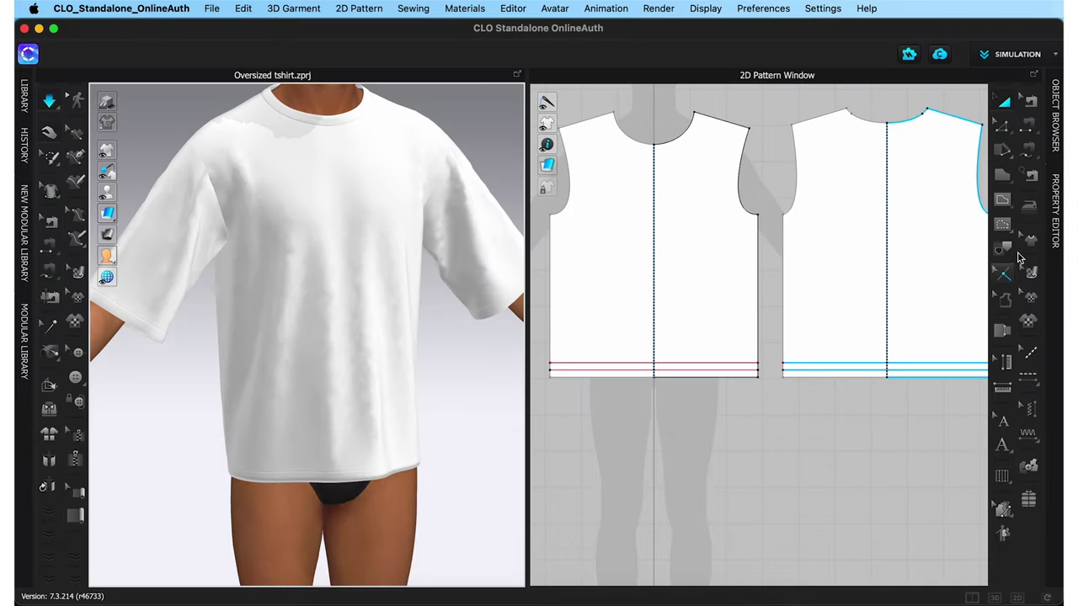
{"action": "left_click", "coordinate": [1056, 148]}
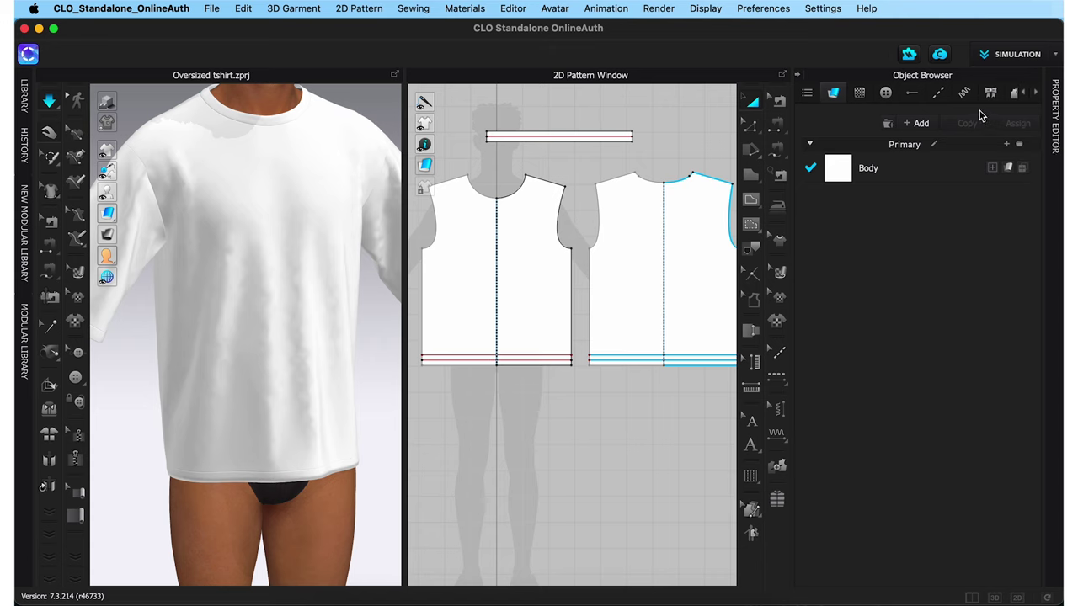
{"action": "left_click", "coordinate": [940, 94]}
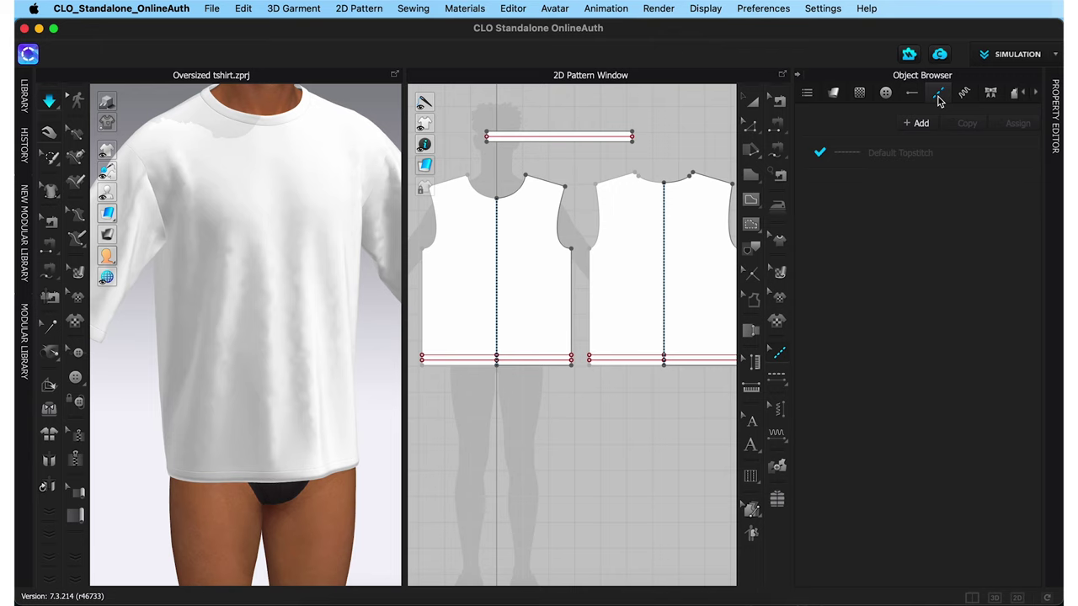
{"action": "left_click", "coordinate": [1051, 141]}
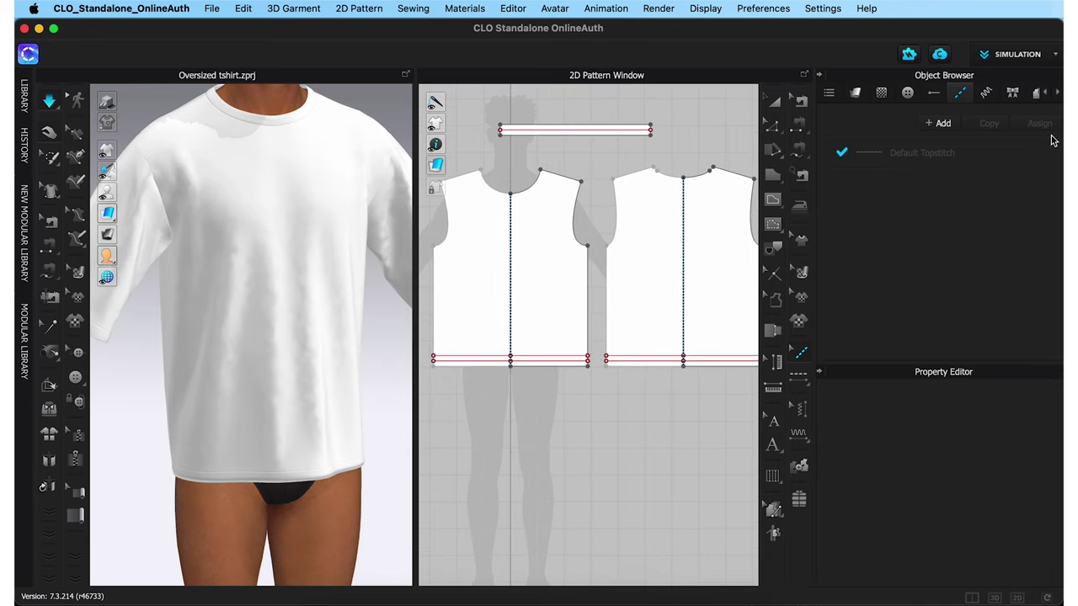
{"action": "left_click", "coordinate": [972, 154]}
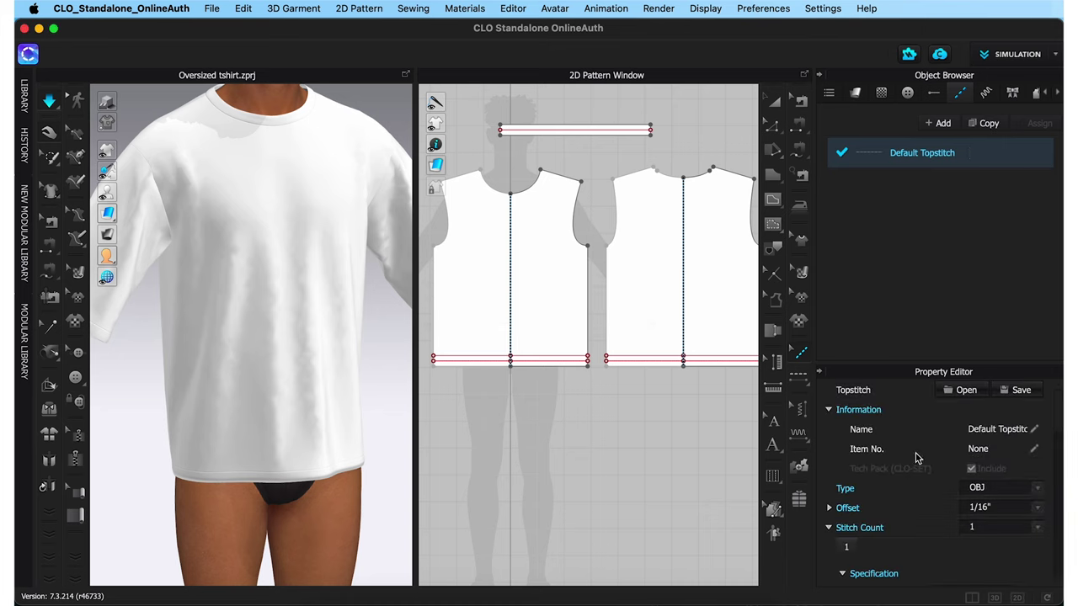
- Set the Default Topstitch's offset to 0" and its stitch length to SPI-10
{"action": "scroll", "coordinate": [918, 458], "scroll_direction": "down", "scroll_amount": 4}
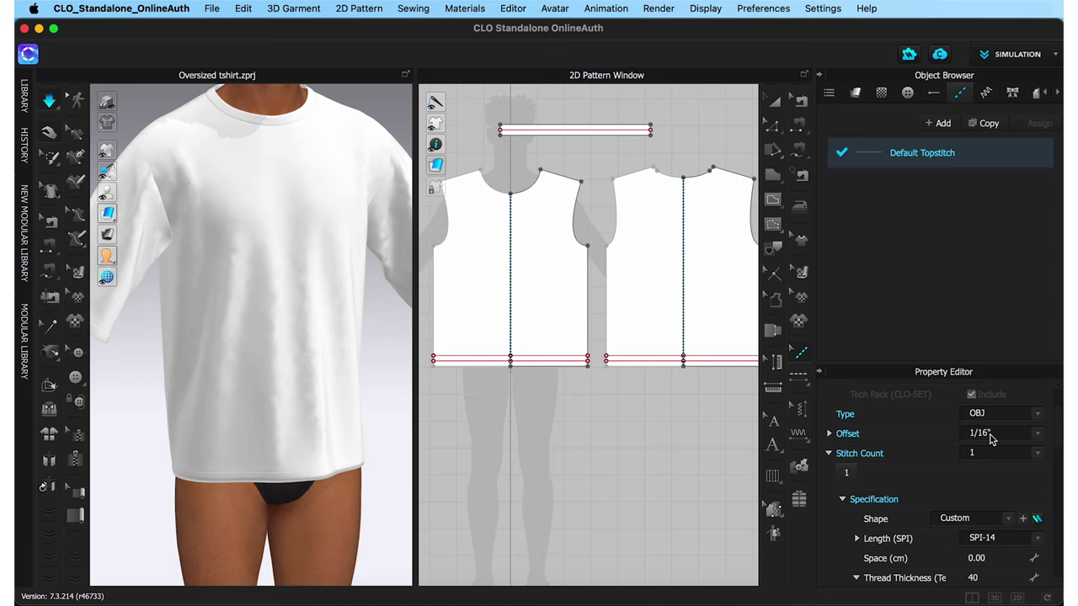
{"action": "left_click", "coordinate": [992, 435]}
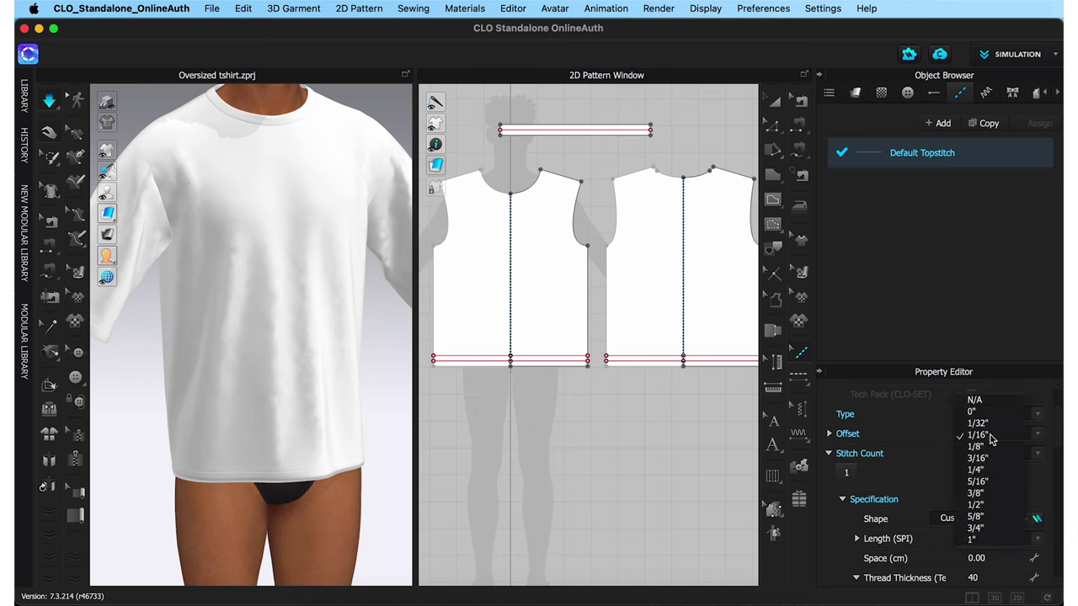
{"action": "left_click", "coordinate": [974, 412]}
{"action": "scroll", "coordinate": [943, 452], "scroll_direction": "down", "scroll_amount": 5}
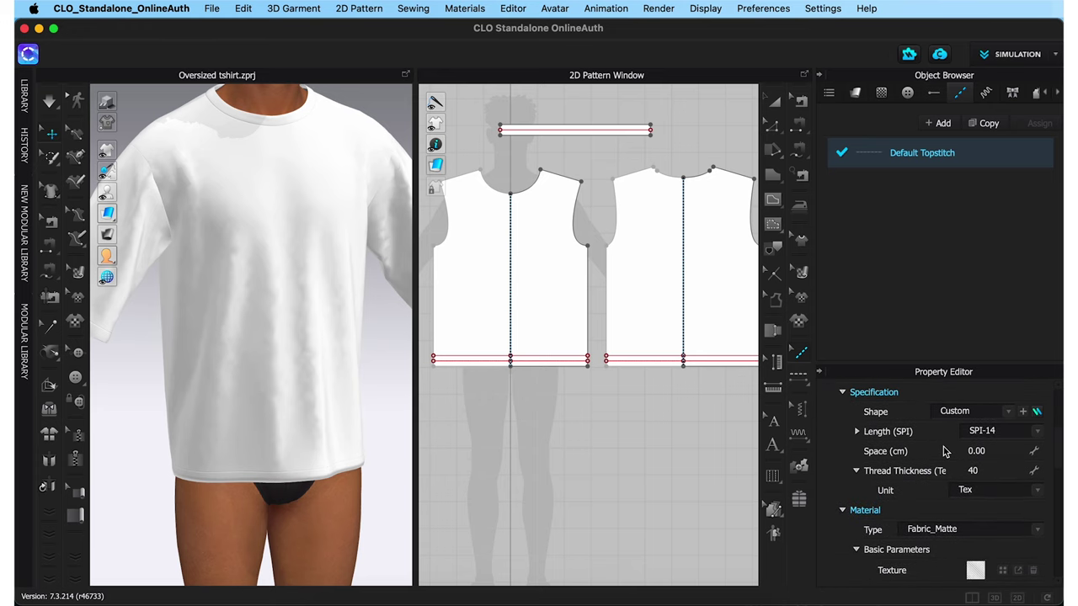
{"action": "left_click", "coordinate": [978, 433]}
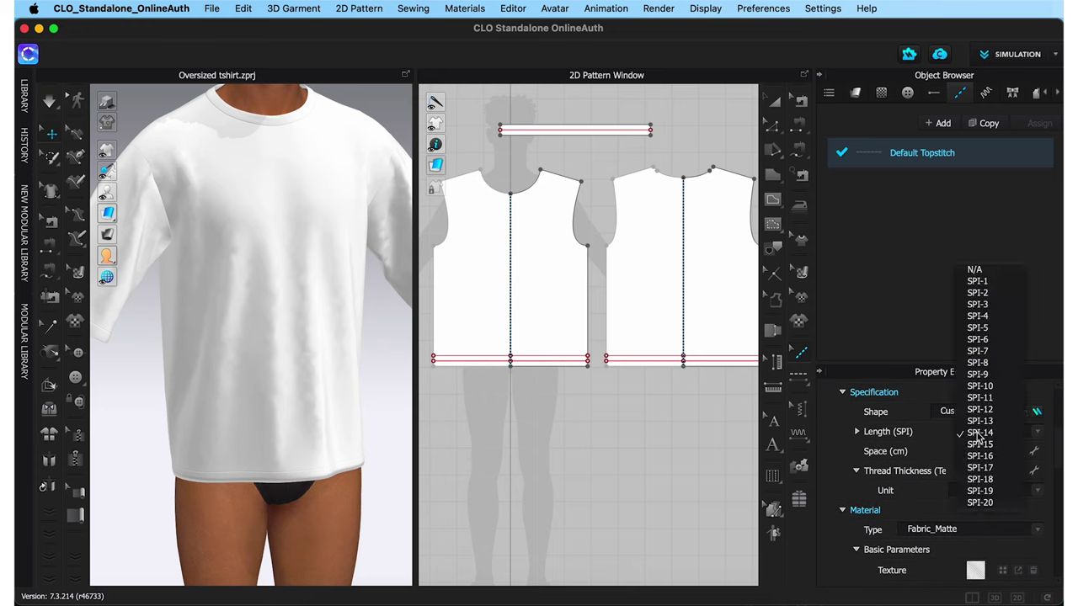
{"action": "left_click", "coordinate": [980, 385]}
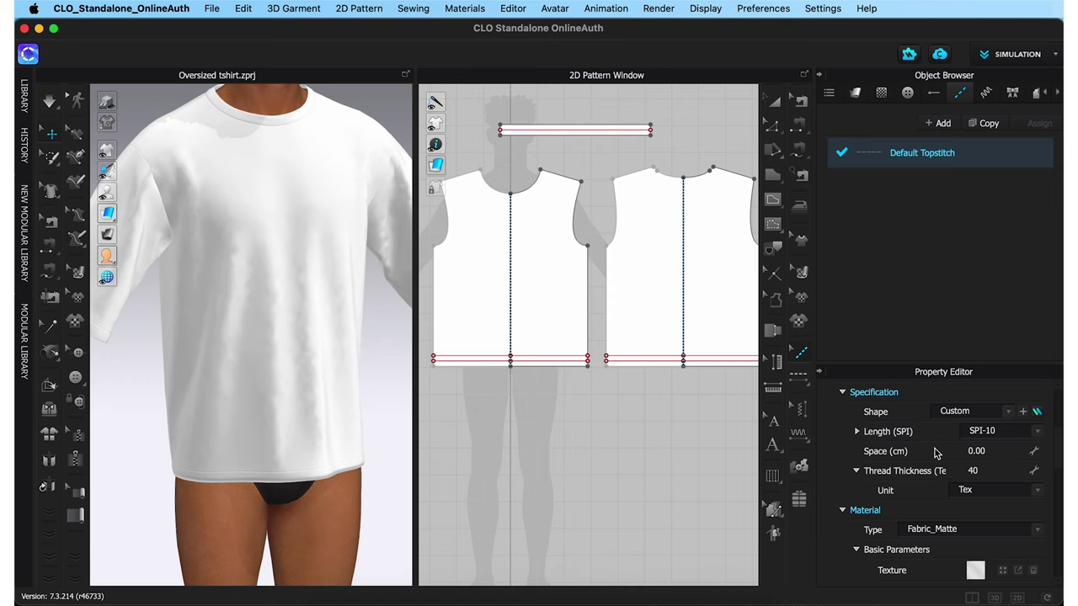
- Set the Default Topstitch's thread thickness to 100 Tex and locate its material colour setting
{"action": "scroll", "coordinate": [934, 455], "scroll_direction": "down", "scroll_amount": 2}
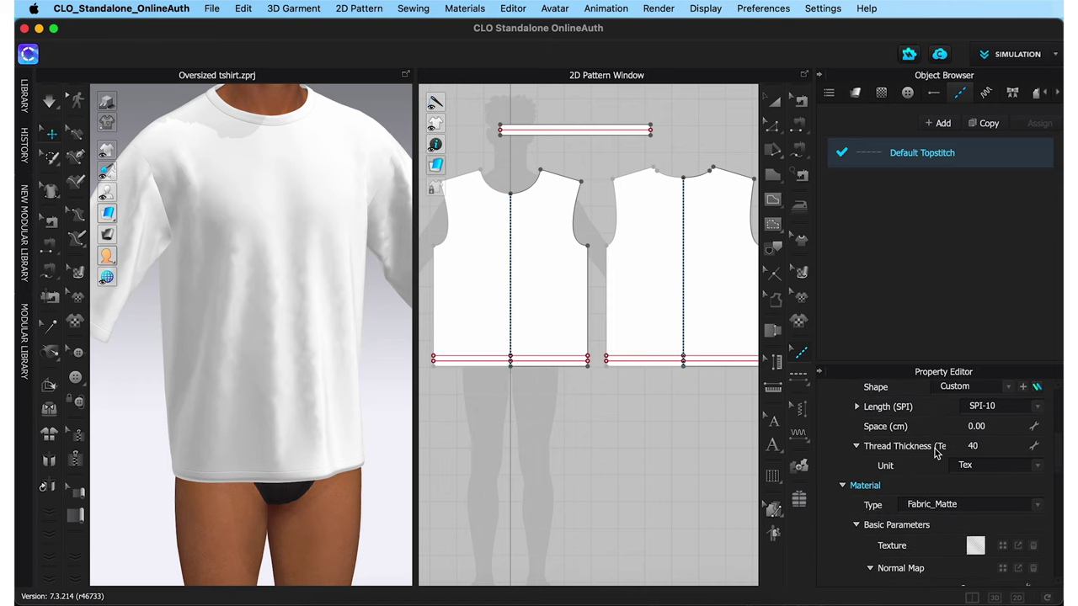
{"action": "double_click", "coordinate": [972, 443]}
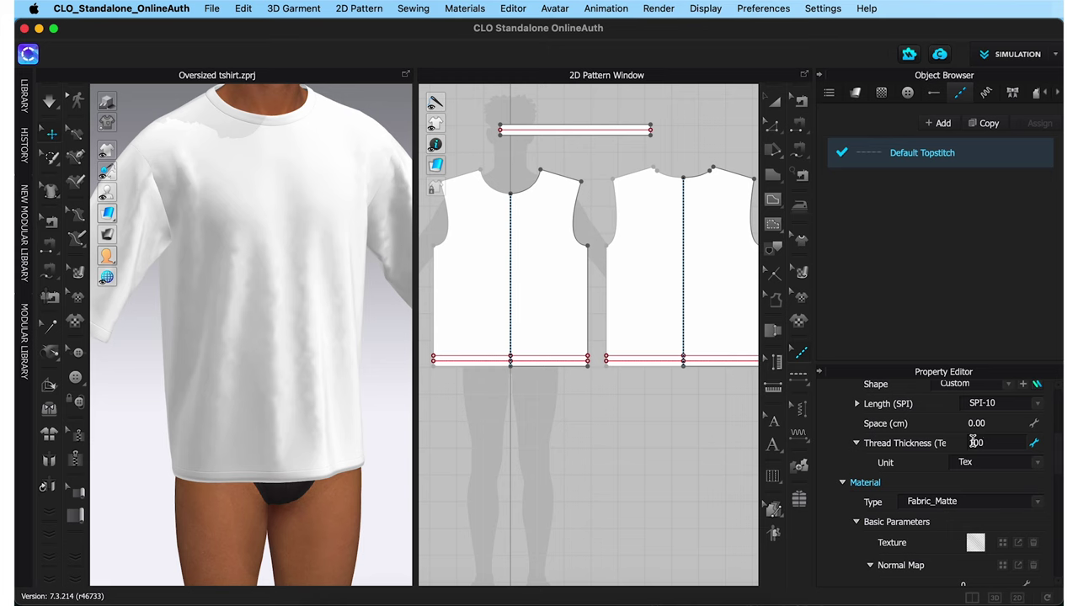
{"action": "type", "text": "100"}
{"action": "scroll", "coordinate": [950, 433], "scroll_direction": "down", "scroll_amount": 5}
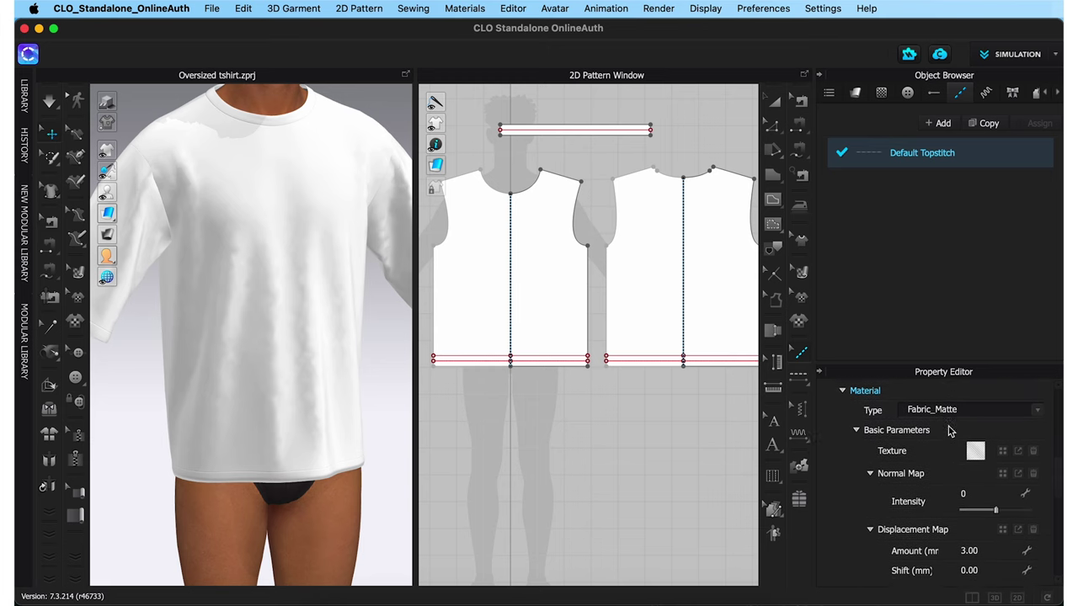
{"action": "scroll", "coordinate": [949, 431], "scroll_direction": "down", "scroll_amount": 10}
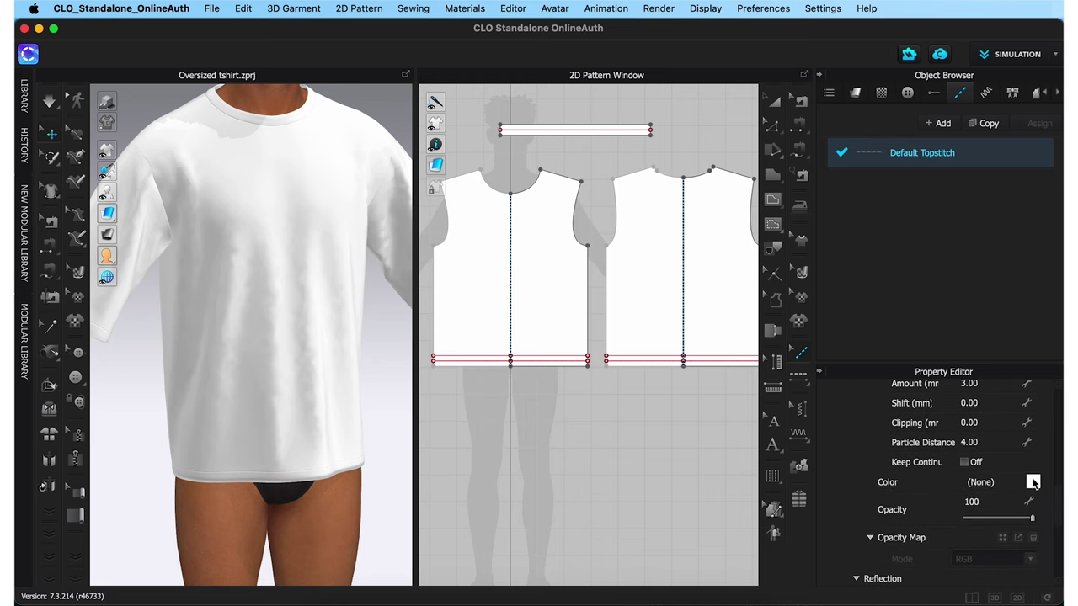
- Set the Default Topstitch's material colour to grey #979595
{"action": "left_click", "coordinate": [1033, 482]}
{"action": "left_click", "coordinate": [249, 126]}
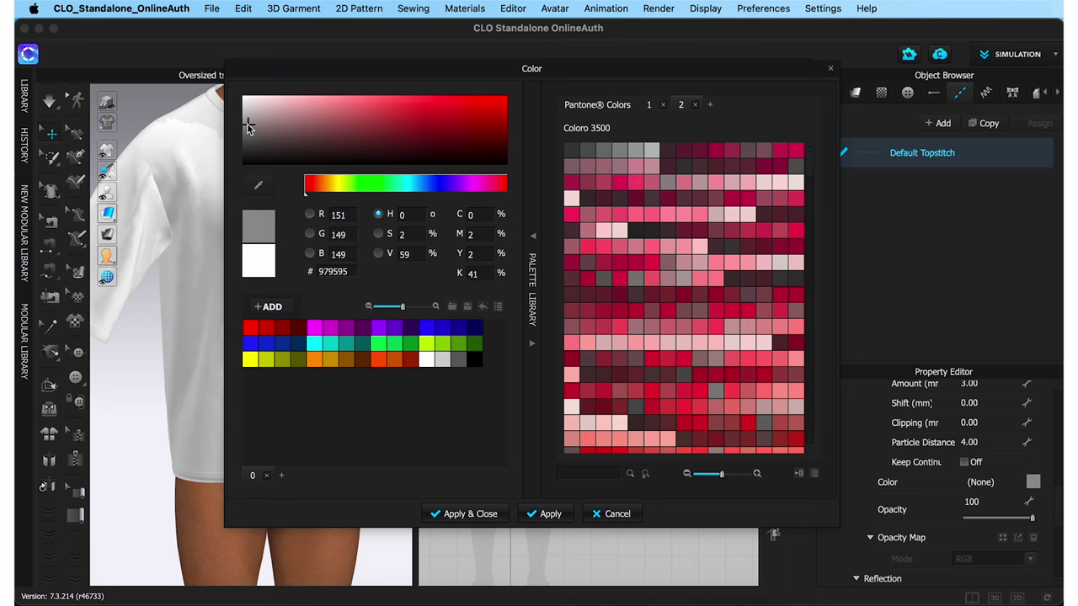
{"action": "left_click", "coordinate": [473, 512]}
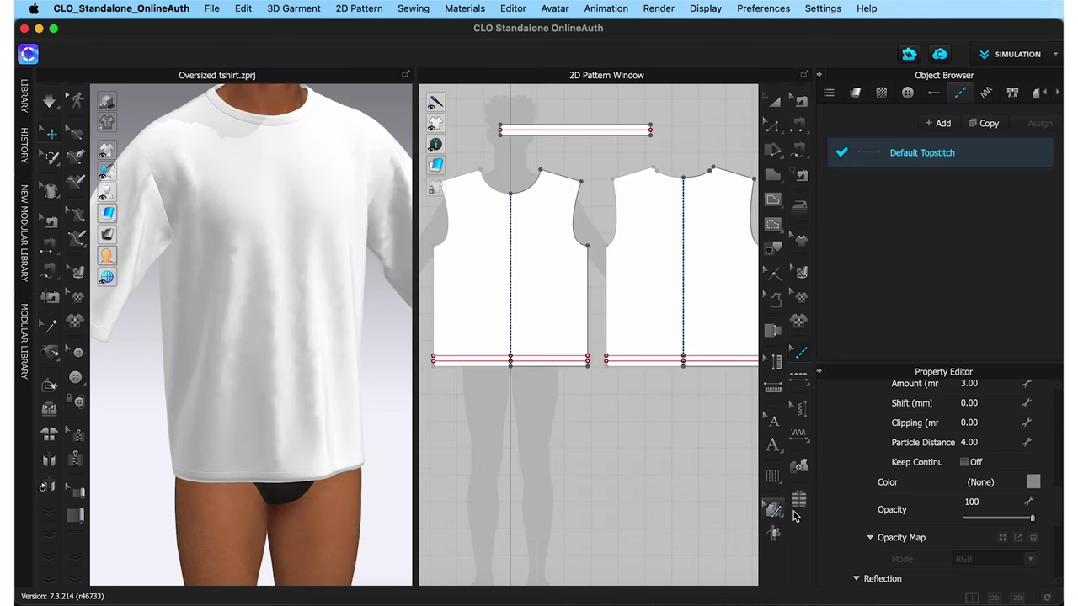
- Set the Default Topstitch's number of lines to 2
{"action": "scroll", "coordinate": [930, 497], "scroll_direction": "down", "scroll_amount": 4}
{"action": "scroll", "coordinate": [930, 497], "scroll_direction": "down", "scroll_amount": 5}
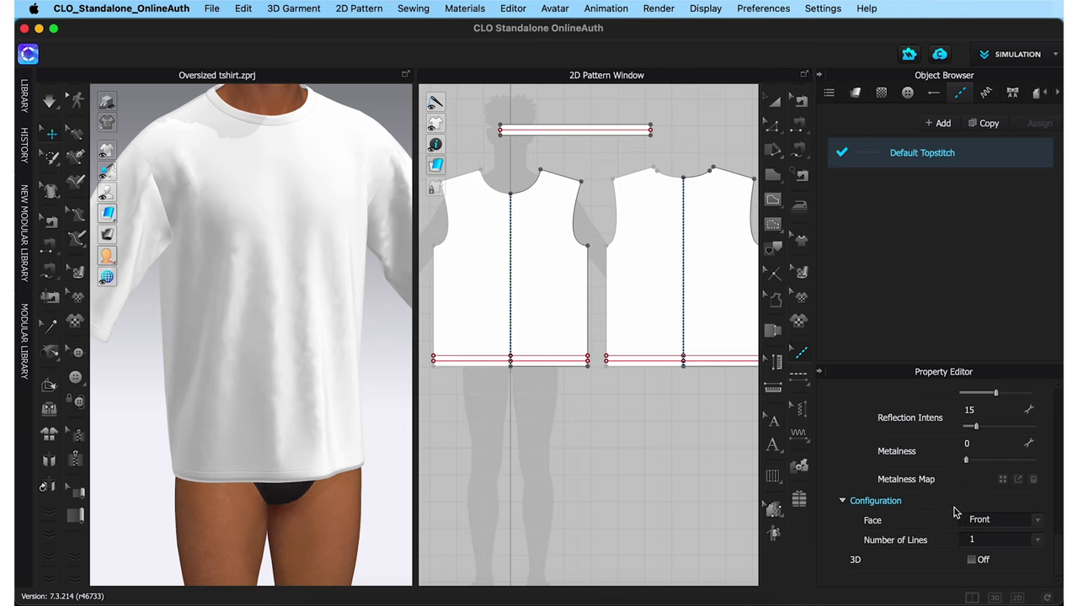
{"action": "left_click", "coordinate": [1036, 541]}
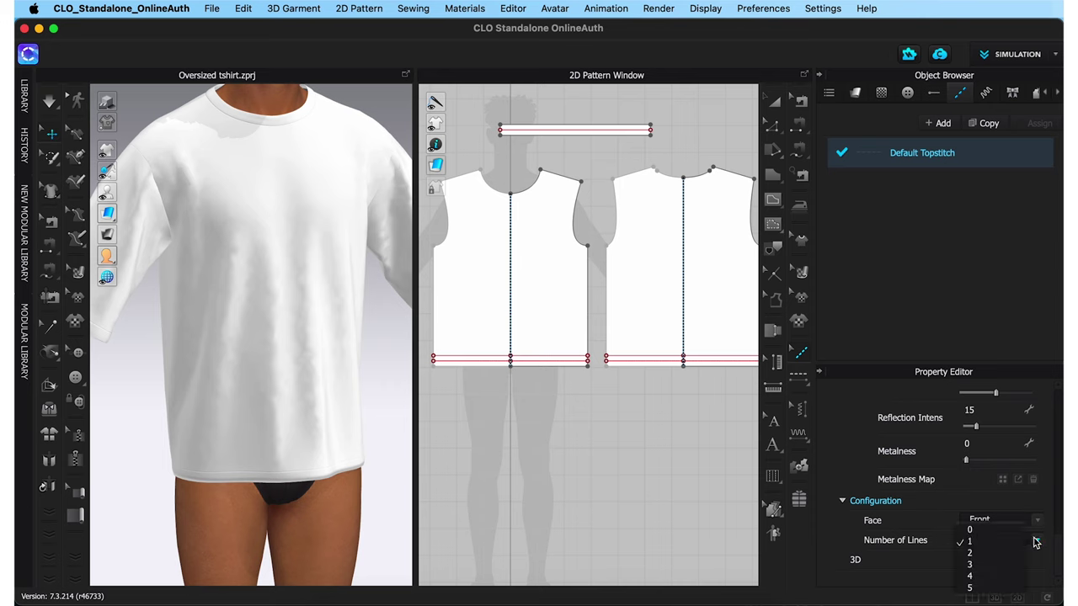
{"action": "left_click", "coordinate": [976, 553]}
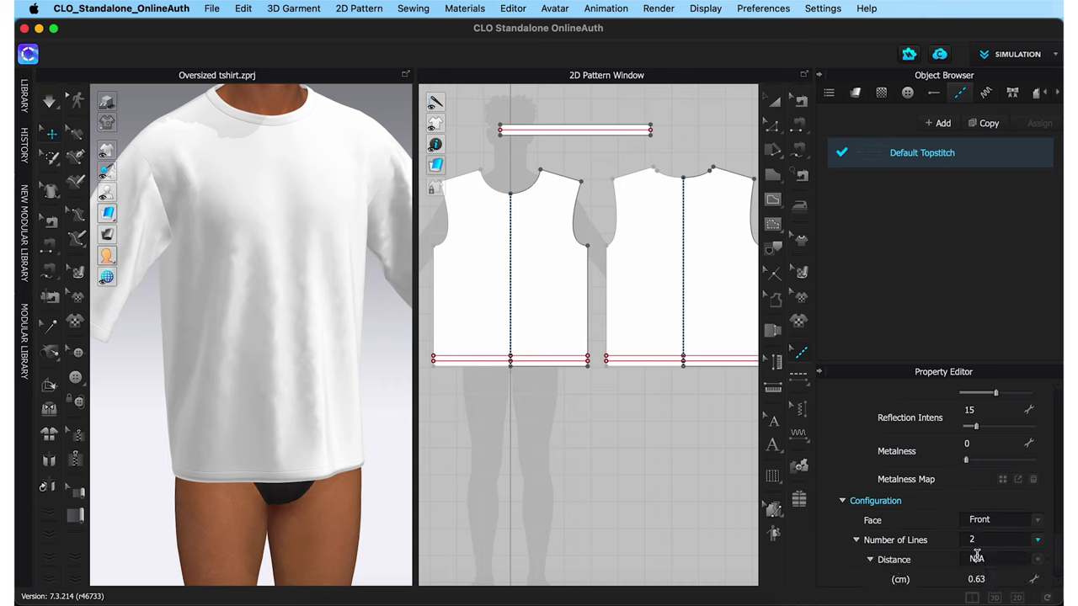
{"action": "scroll", "coordinate": [976, 557], "scroll_direction": "down", "scroll_amount": 1}
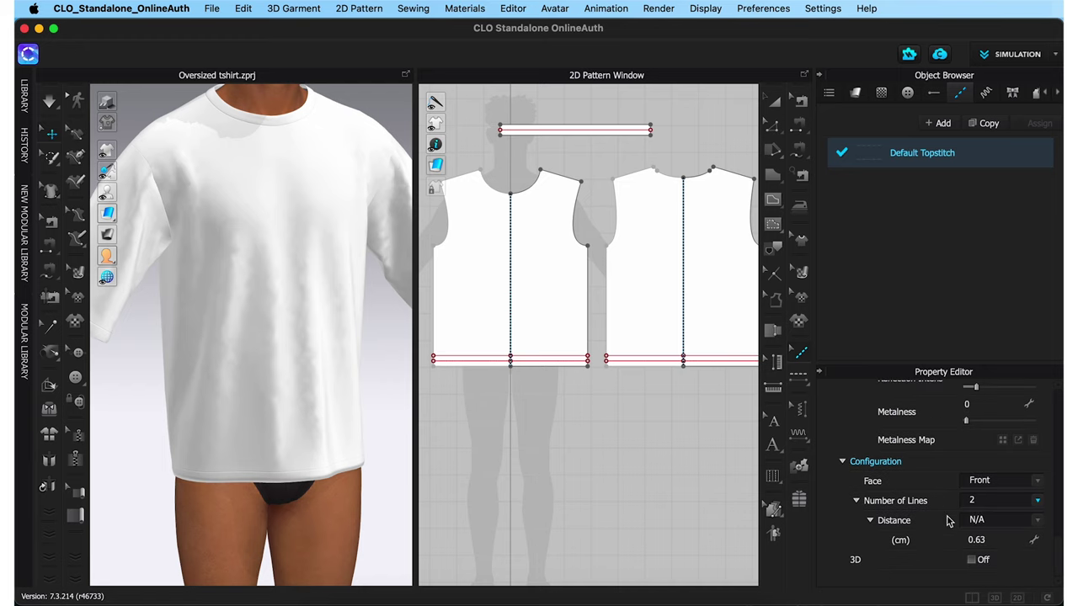
- Apply the Default Topstitch with Segment Topstitch to the upper hem fold lines of the front and back body patterns
{"action": "left_click", "coordinate": [799, 377]}
{"action": "scroll", "coordinate": [260, 438], "scroll_direction": "up", "scroll_amount": 5}
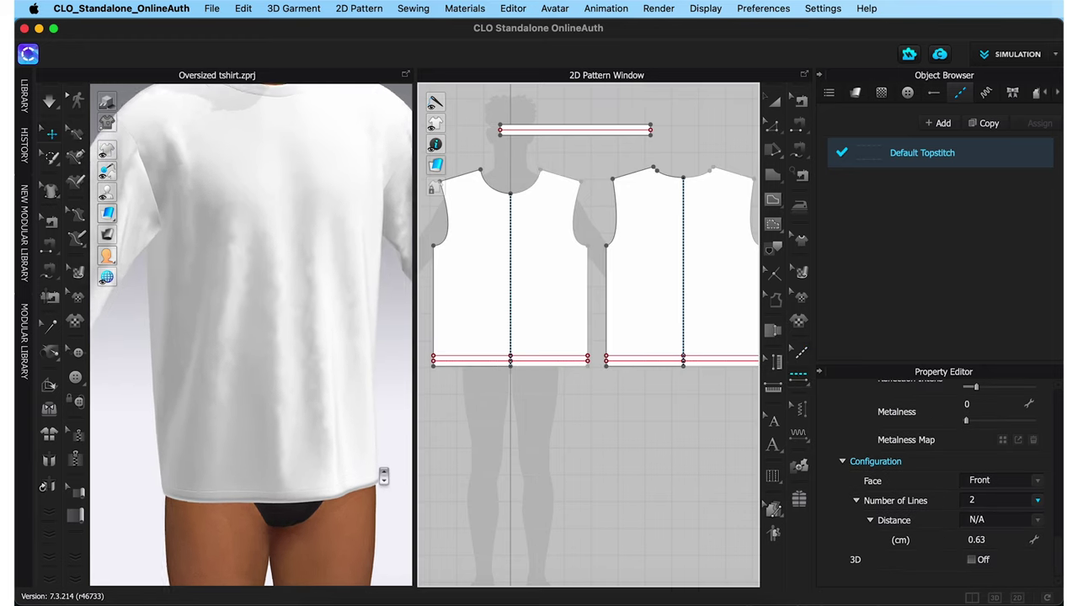
{"action": "scroll", "coordinate": [257, 403], "scroll_direction": "up", "scroll_amount": 5}
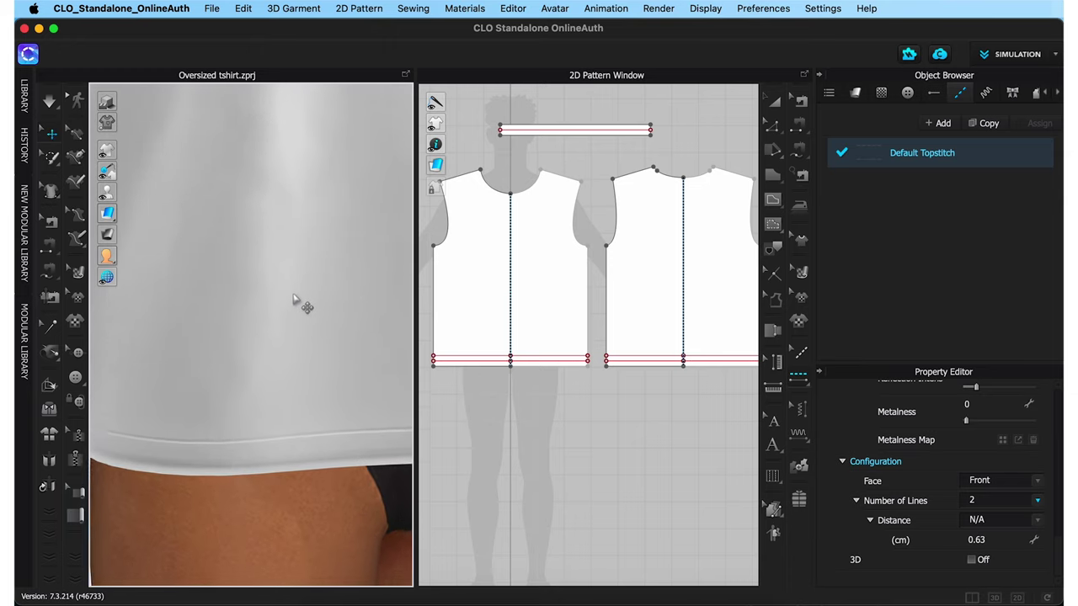
{"action": "scroll", "coordinate": [469, 334], "scroll_direction": "up", "scroll_amount": 3}
{"action": "scroll", "coordinate": [588, 332], "scroll_direction": "up", "scroll_amount": 4}
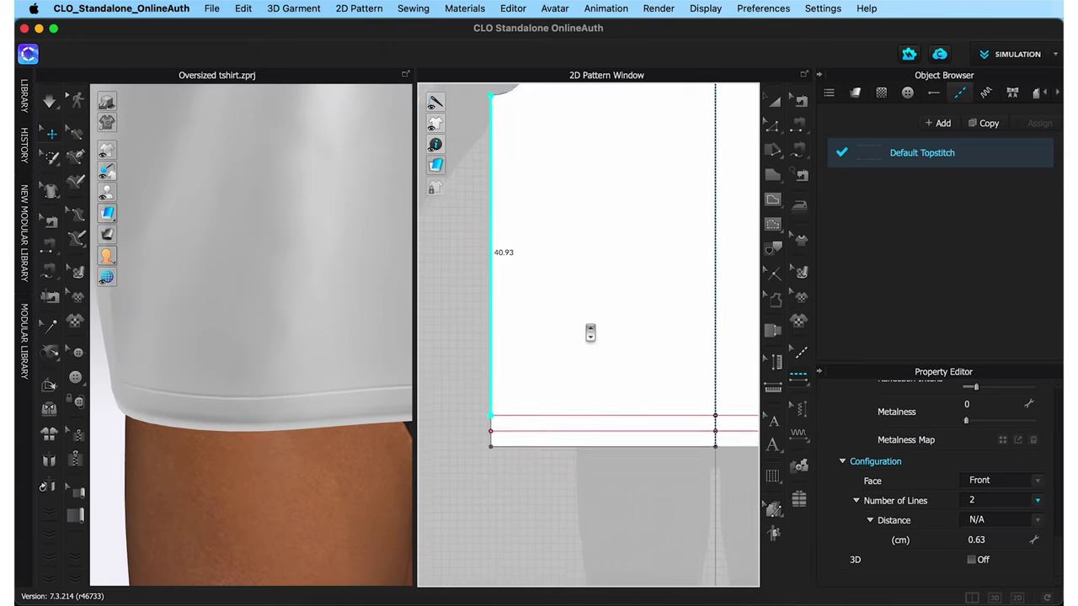
{"action": "left_click", "coordinate": [582, 417]}
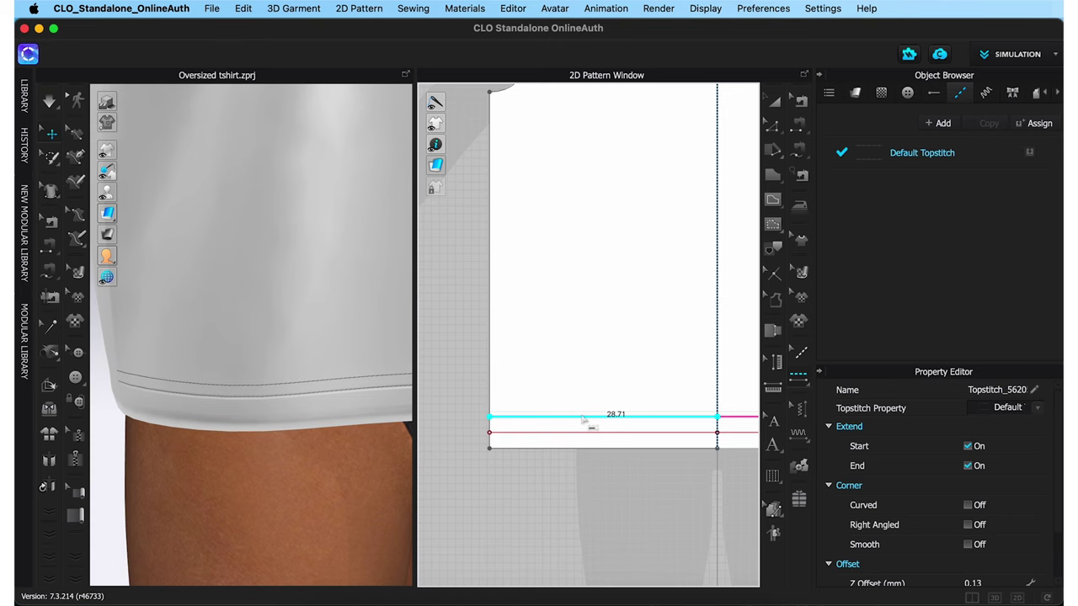
{"action": "right_click_drag", "start_coordinate": [337, 432], "coordinate": [396, 295]}
{"action": "scroll", "coordinate": [491, 479], "scroll_direction": "down", "scroll_amount": 4}
{"action": "left_click", "coordinate": [617, 409]}
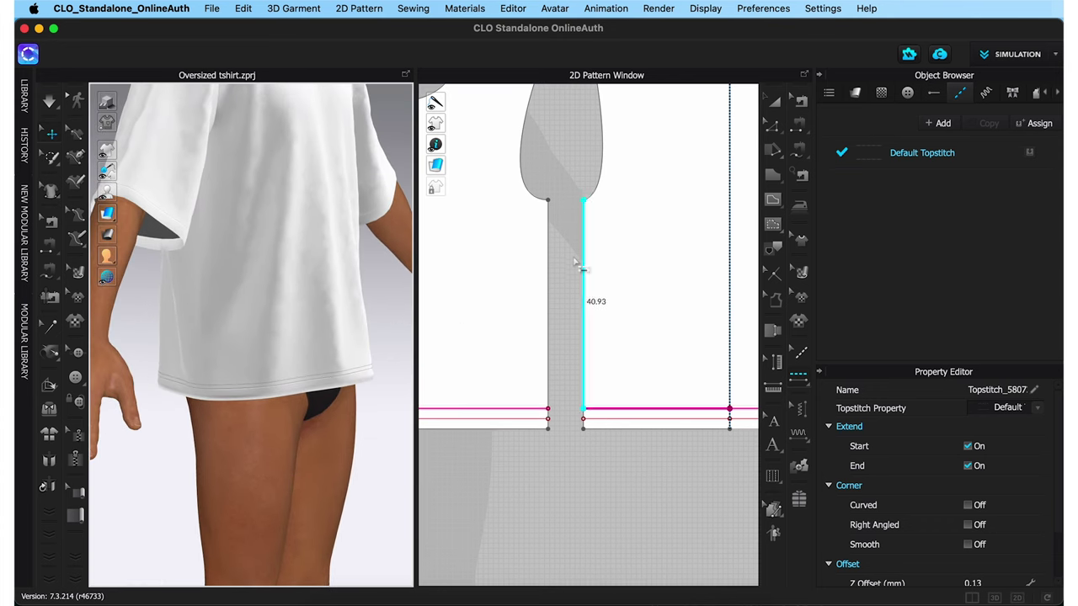
- Topstitch both halves of the upper hem fold line on the sleeve pattern and check the stitching on the garment
{"action": "scroll", "coordinate": [578, 264], "scroll_direction": "down", "scroll_amount": 3}
{"action": "right_click_drag", "start_coordinate": [577, 265], "coordinate": [662, 289]}
{"action": "scroll", "coordinate": [633, 380], "scroll_direction": "up", "scroll_amount": 5}
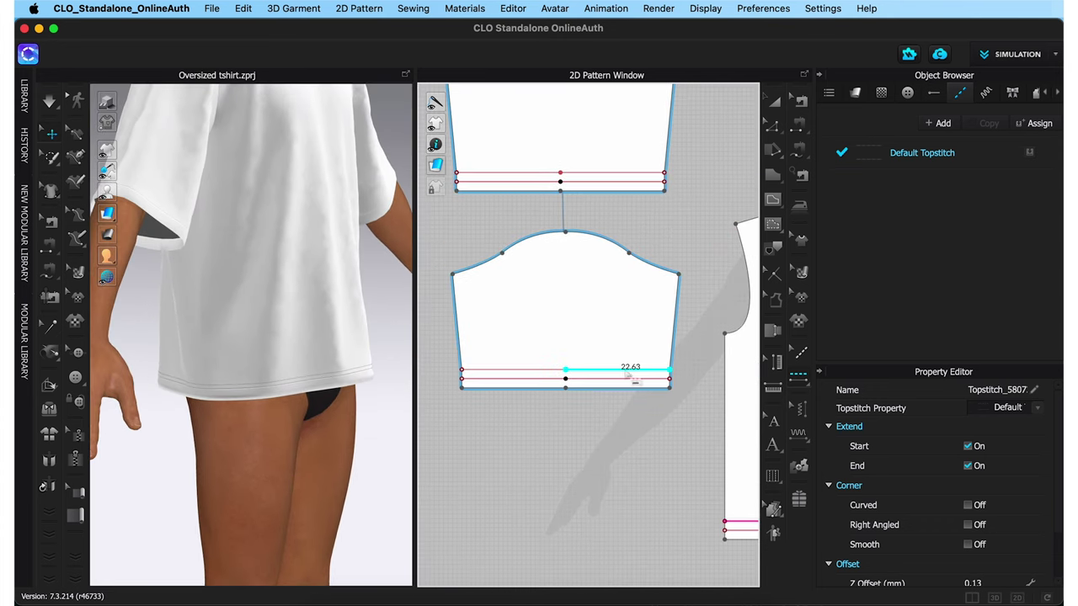
{"action": "left_click", "coordinate": [633, 379]}
{"action": "right_click_drag", "start_coordinate": [336, 293], "coordinate": [353, 294]}
{"action": "left_click", "coordinate": [493, 369]}
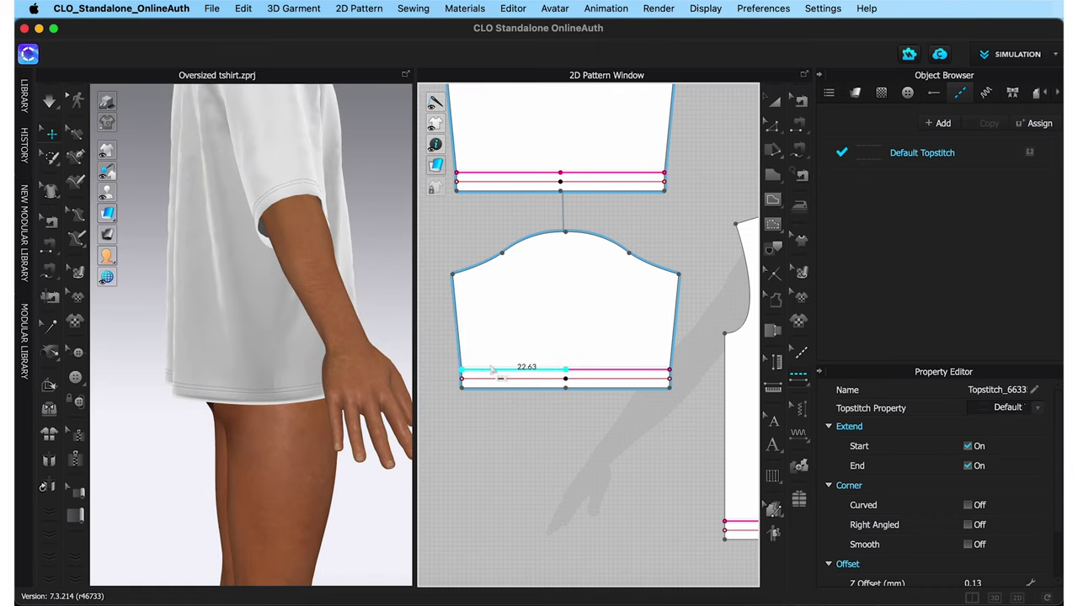
{"action": "right_click_drag", "start_coordinate": [378, 308], "coordinate": [327, 311]}
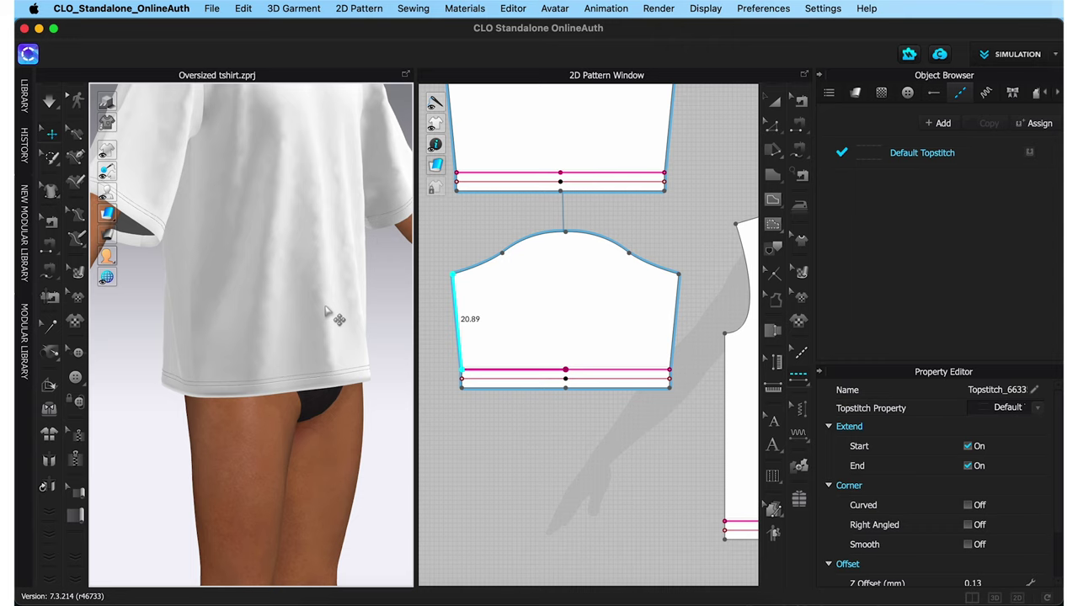
{"action": "key", "text": "0"}
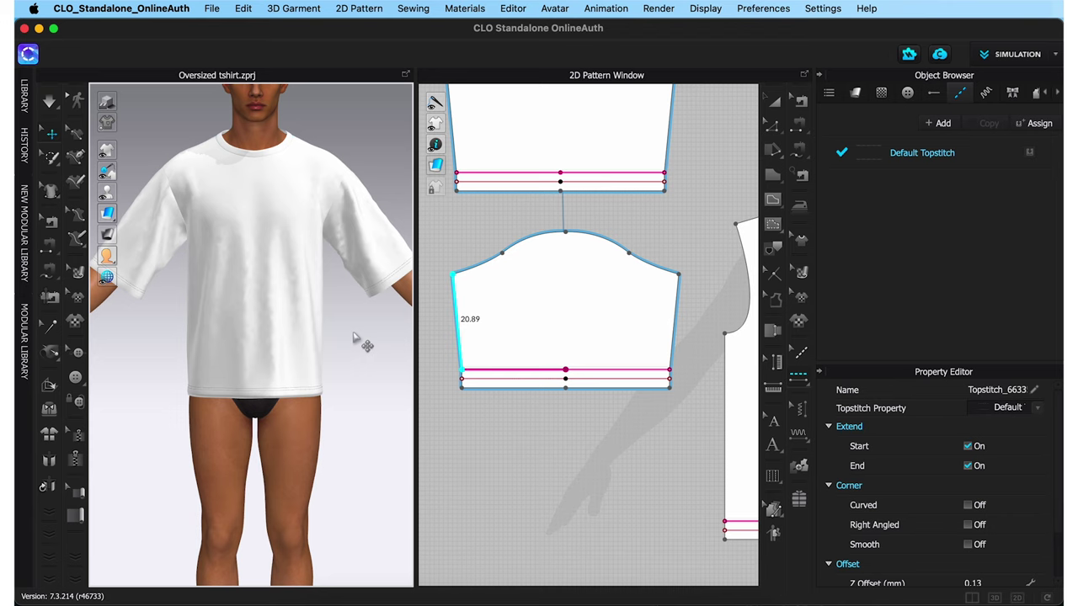
- Set the distance between the Default Topstitch's two lines to 0.4 cm
{"action": "left_click", "coordinate": [909, 163]}
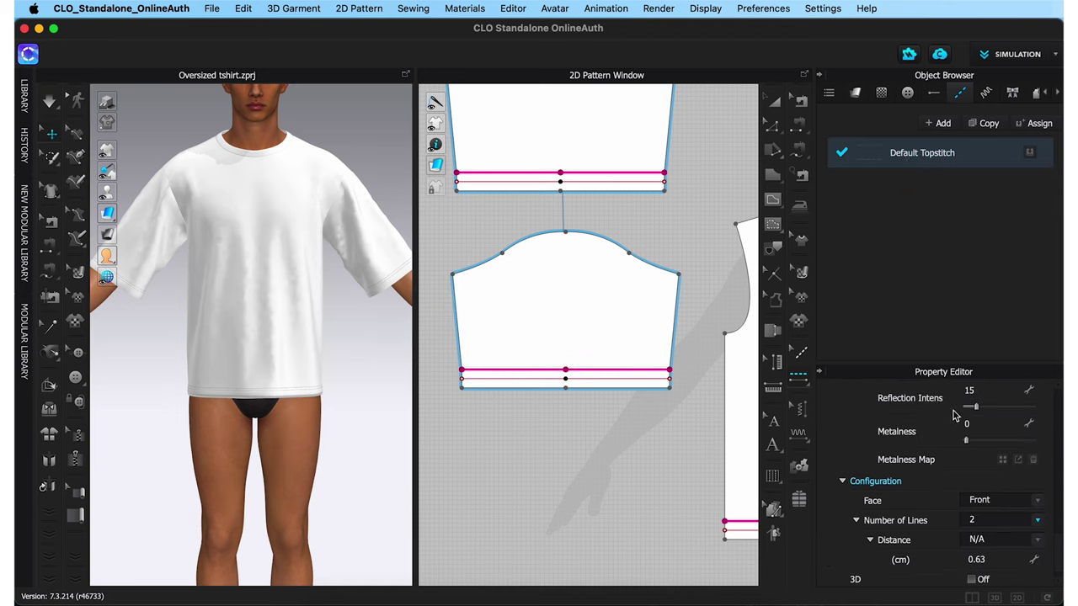
{"action": "scroll", "coordinate": [952, 458], "scroll_direction": "down", "scroll_amount": 1}
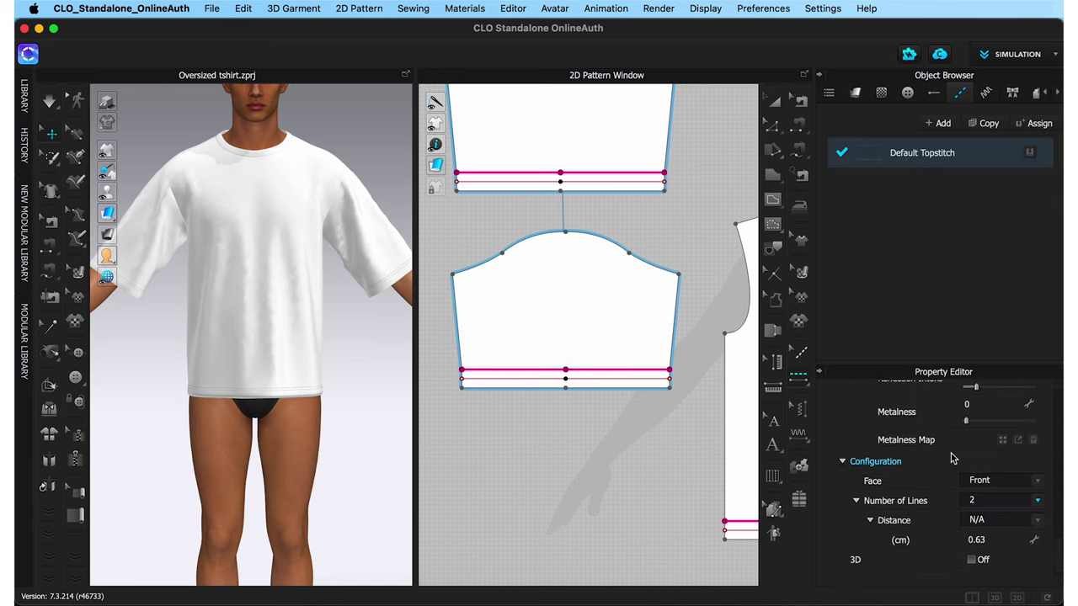
{"action": "double_click", "coordinate": [979, 541]}
{"action": "type", "text": "0.4"}
{"action": "key", "text": "Return"}
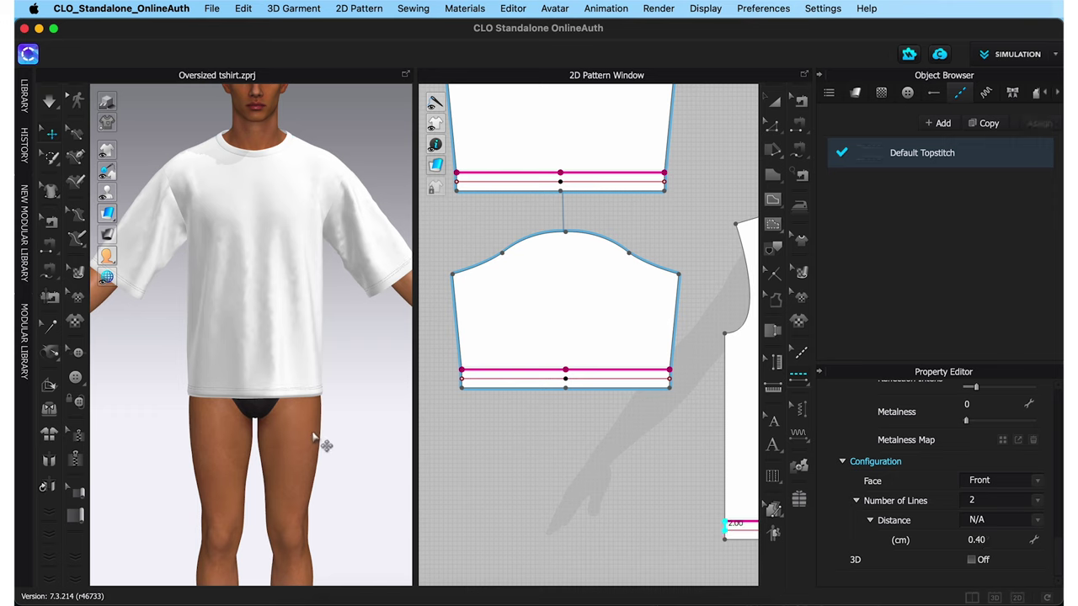
- Rename the Default Topstitch as "DNTS at hemlines"
{"action": "scroll", "coordinate": [316, 442], "scroll_direction": "up", "scroll_amount": 5}
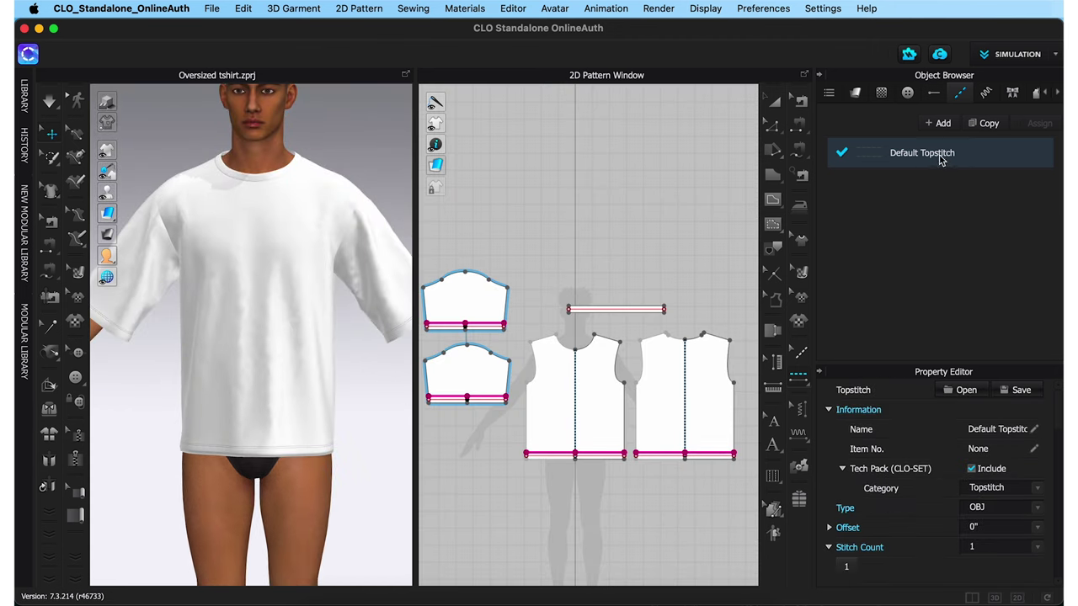
{"action": "double_click", "coordinate": [937, 152]}
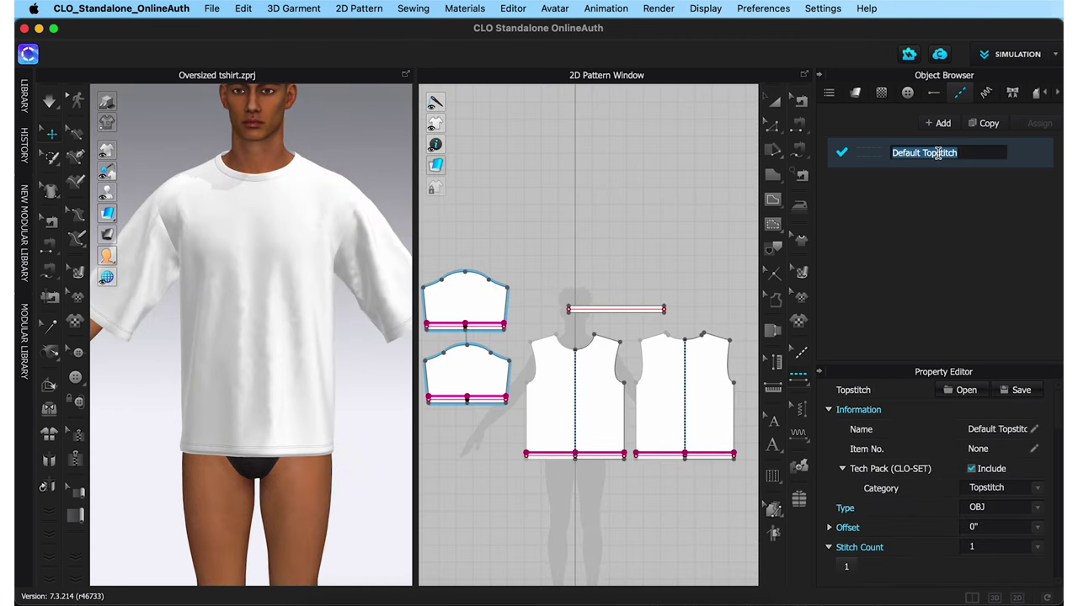
{"action": "type", "text": "DNTS at "}
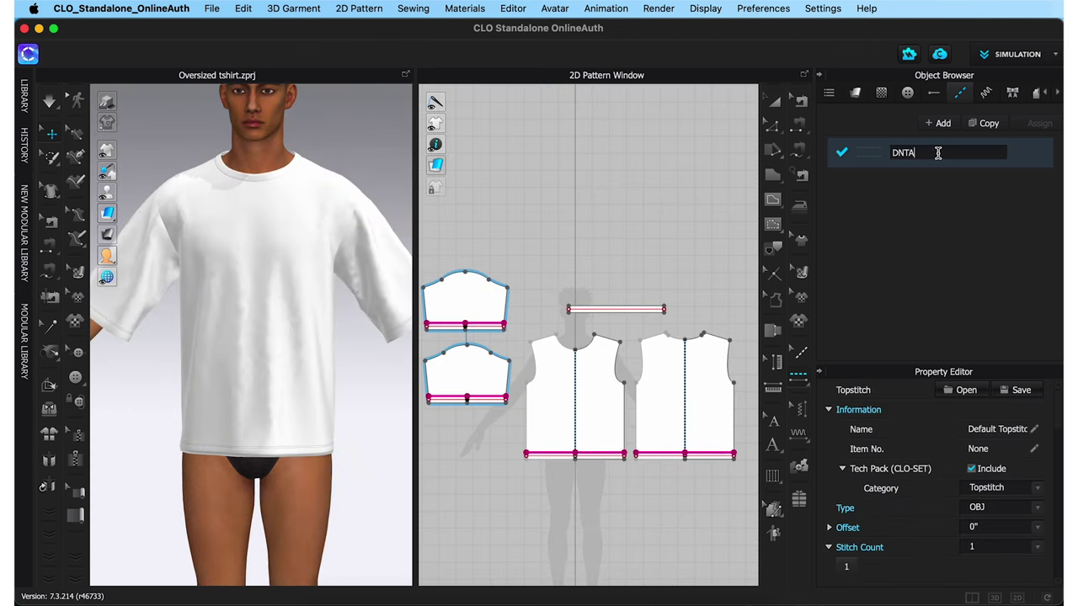
{"action": "type", "text": "hemlines"}
{"action": "key", "text": "Return"}
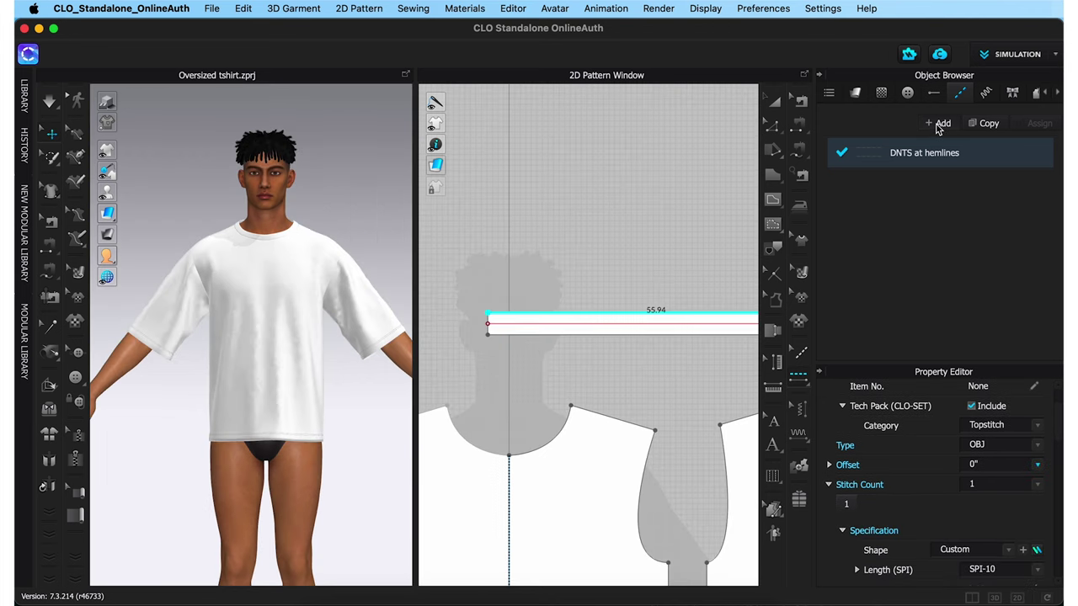
- Add a new topstitch style and name it "SNTS at neck & sleeves"
{"action": "left_click", "coordinate": [938, 124]}
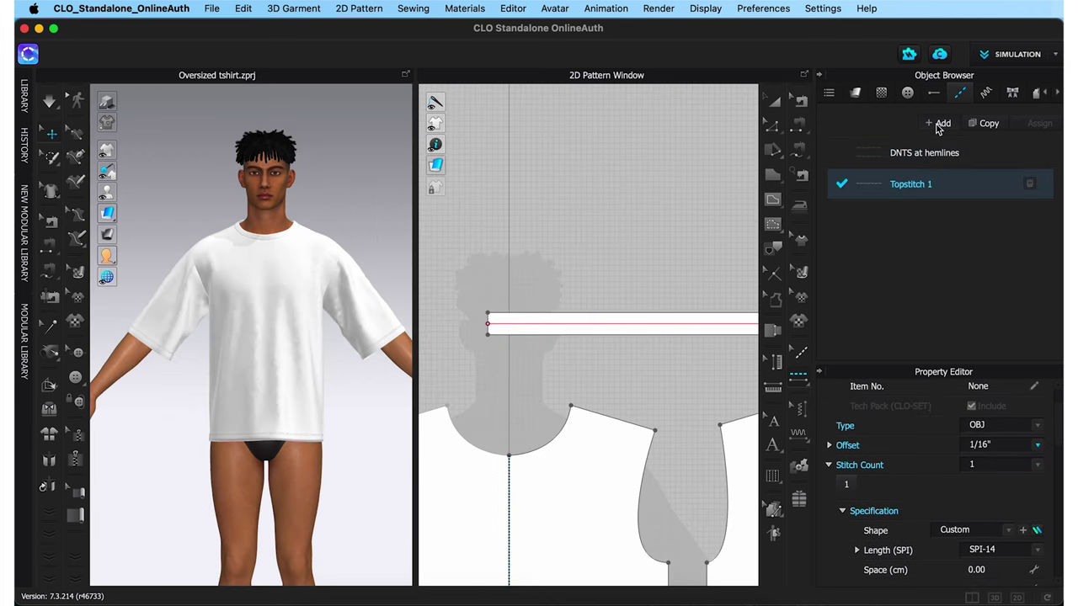
{"action": "double_click", "coordinate": [926, 184]}
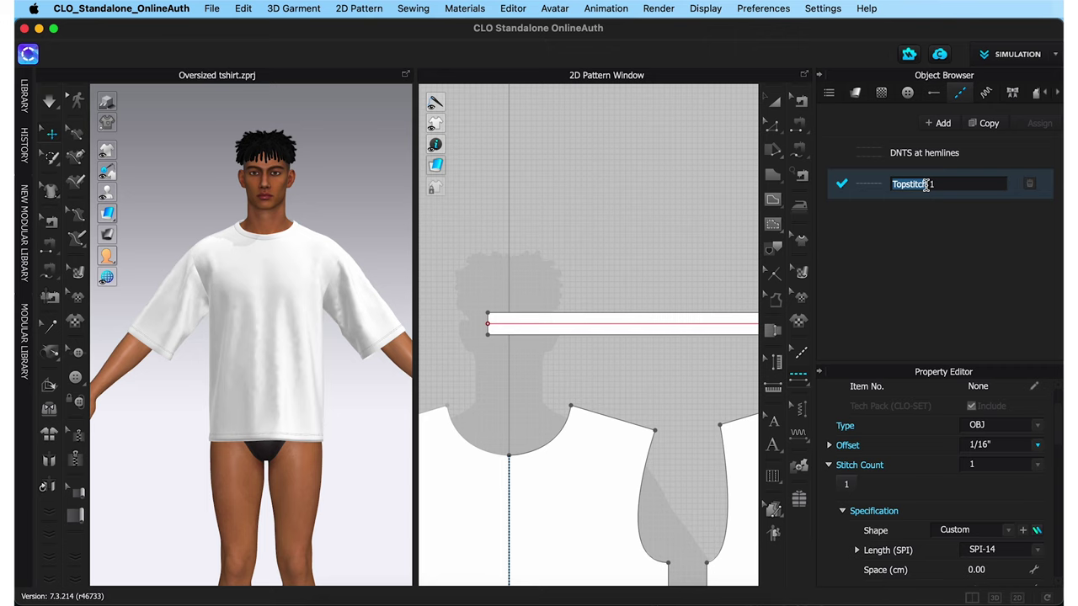
{"action": "key", "text": "super+a"}
{"action": "type", "text": "SNTS at neck & sleeves"}
{"action": "key", "text": "Return"}
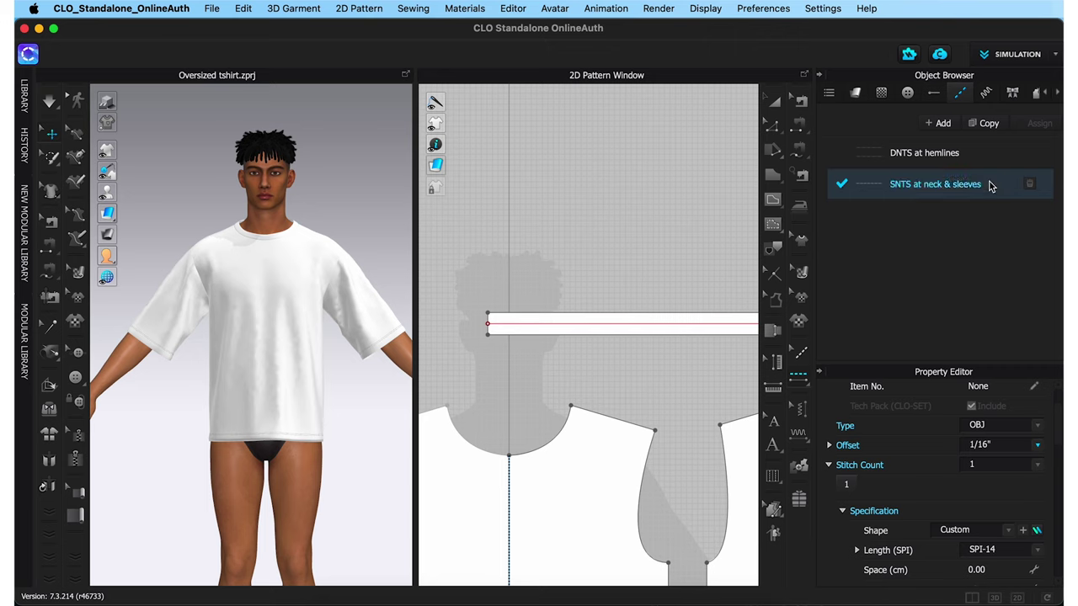
- Set the "SNTS at neck & sleeves" topstitch's length to SPI-8 and its thread thickness to 100 Tex
{"action": "scroll", "coordinate": [944, 481], "scroll_direction": "down", "scroll_amount": 2}
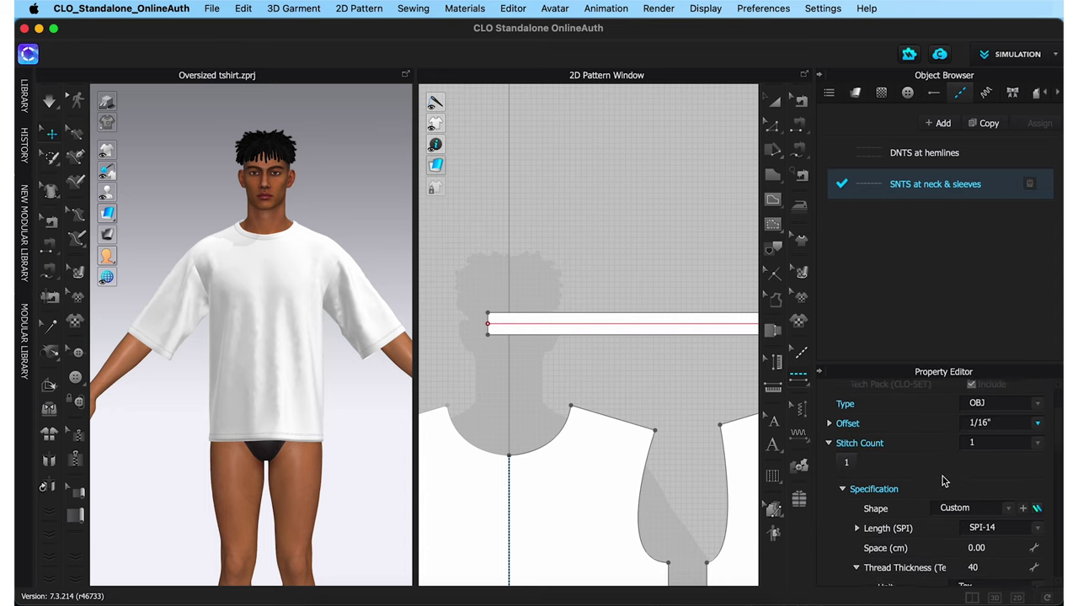
{"action": "scroll", "coordinate": [944, 481], "scroll_direction": "down", "scroll_amount": 5}
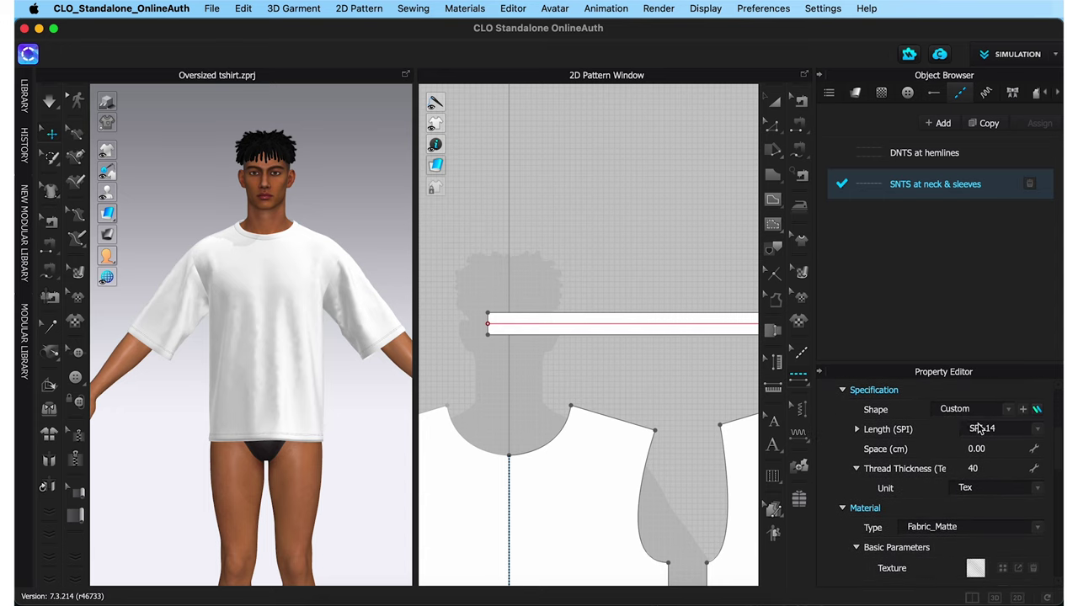
{"action": "left_click", "coordinate": [980, 429]}
{"action": "left_click", "coordinate": [978, 360]}
{"action": "double_click", "coordinate": [972, 468]}
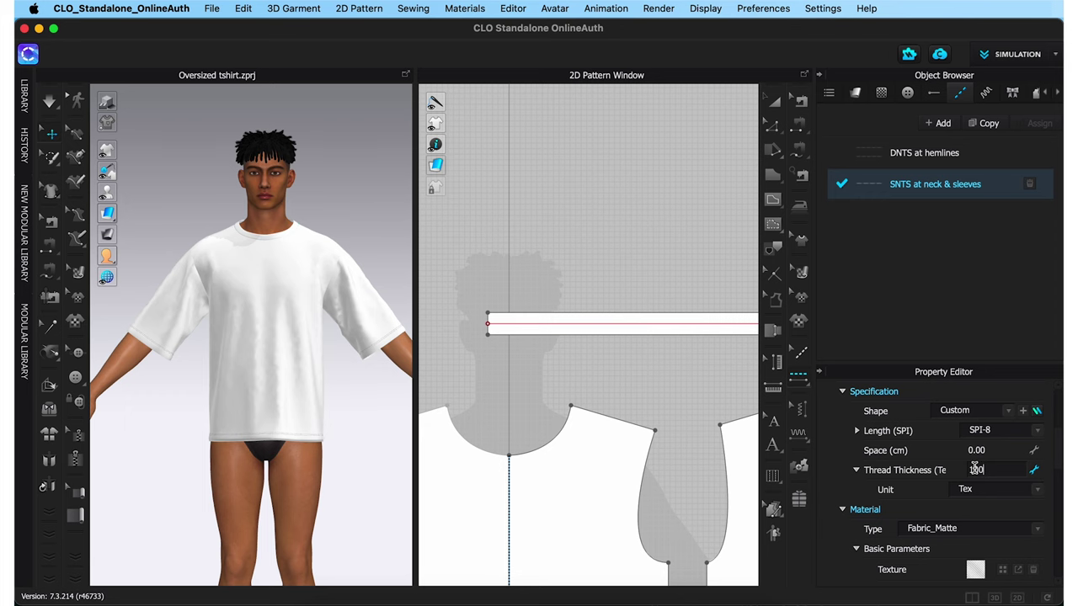
{"action": "type", "text": "100"}
- Apply the "SNTS at neck & sleeves" topstitch to the necklines of the front and back body patterns
{"action": "scroll", "coordinate": [656, 398], "scroll_direction": "down", "scroll_amount": 2}
{"action": "scroll", "coordinate": [308, 173], "scroll_direction": "up", "scroll_amount": 5}
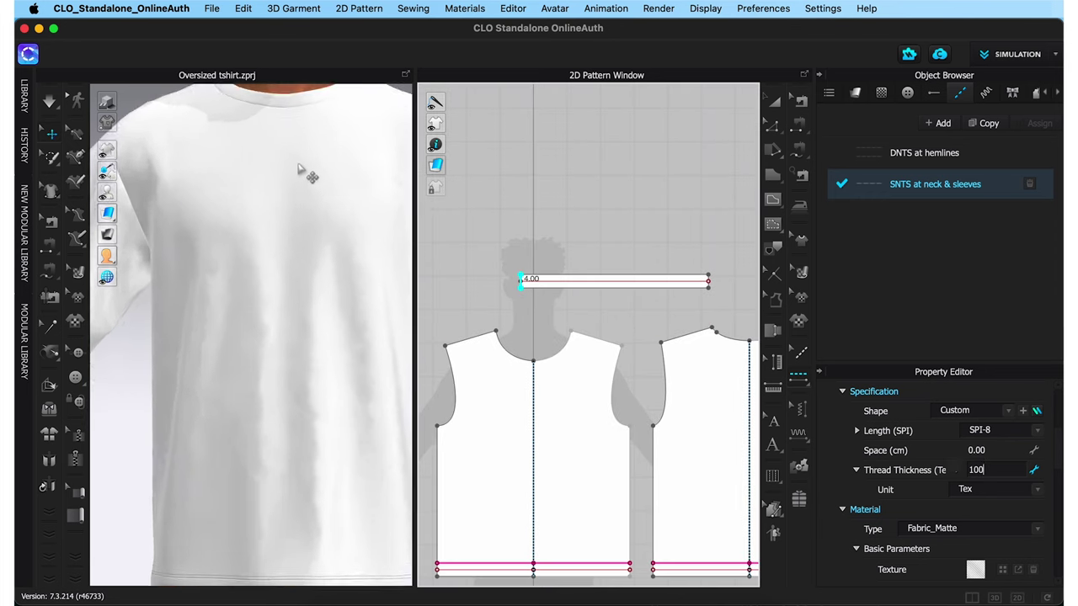
{"action": "scroll", "coordinate": [308, 361], "scroll_direction": "up", "scroll_amount": 5}
{"action": "scroll", "coordinate": [526, 313], "scroll_direction": "up", "scroll_amount": 4}
{"action": "scroll", "coordinate": [526, 313], "scroll_direction": "down", "scroll_amount": 2}
{"action": "left_click", "coordinate": [623, 332]}
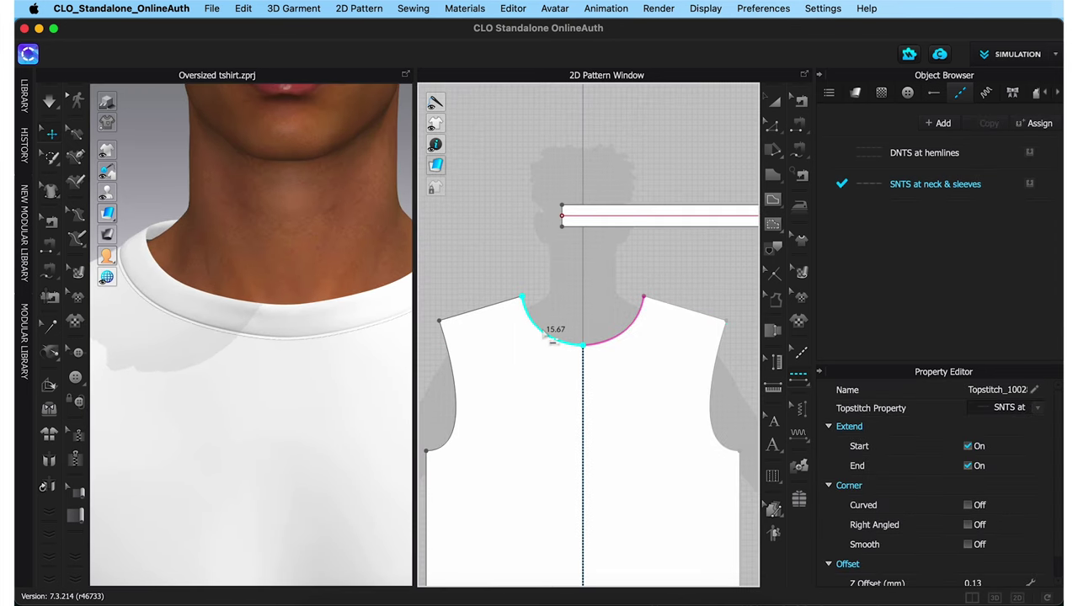
{"action": "right_click_drag", "start_coordinate": [194, 396], "coordinate": [328, 402]}
{"action": "scroll", "coordinate": [572, 285], "scroll_direction": "up", "scroll_amount": 2}
{"action": "scroll", "coordinate": [572, 285], "scroll_direction": "down", "scroll_amount": 2}
{"action": "left_click", "coordinate": [546, 303]}
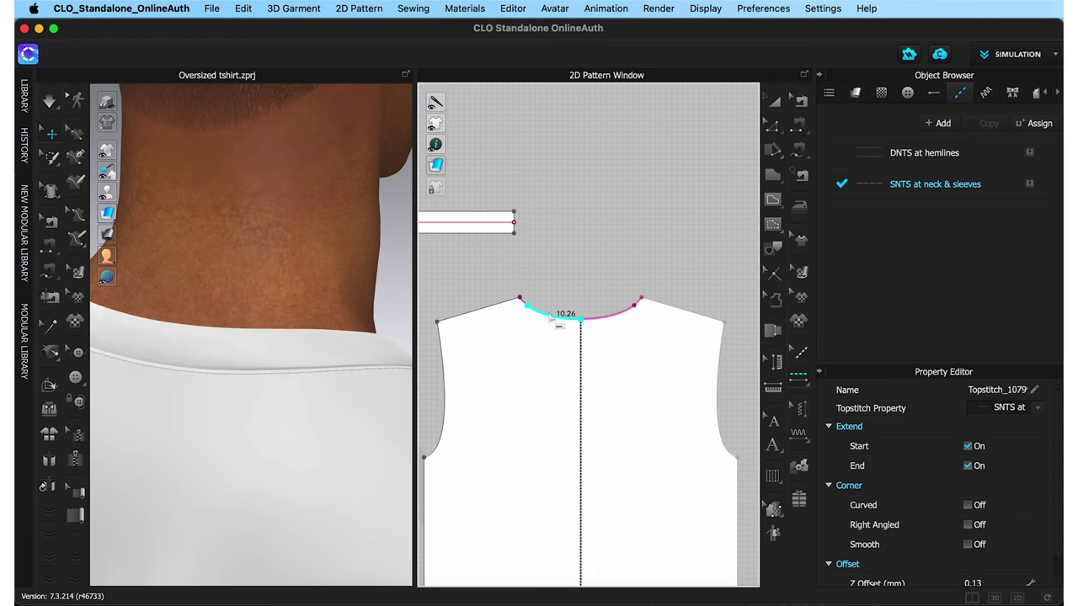
- Apply the "SNTS at neck & sleeves" topstitch to the front and back armhole curves and inspect the shoulder seam
{"action": "scroll", "coordinate": [556, 310], "scroll_direction": "down", "scroll_amount": 2}
{"action": "right_click_drag", "start_coordinate": [371, 291], "coordinate": [278, 194]}
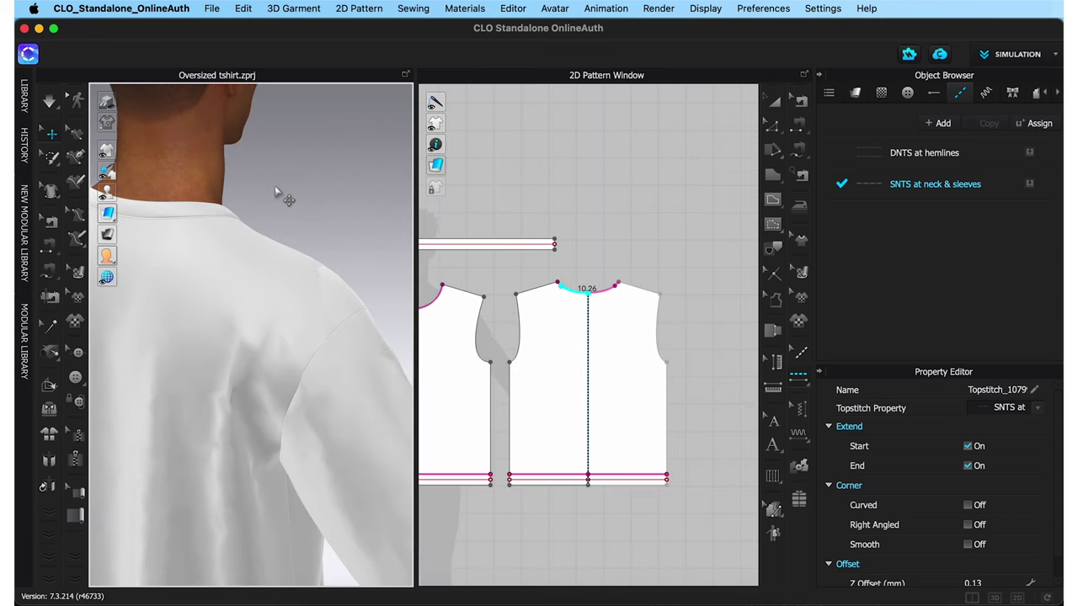
{"action": "left_click", "coordinate": [357, 287]}
{"action": "left_click", "coordinate": [320, 370]}
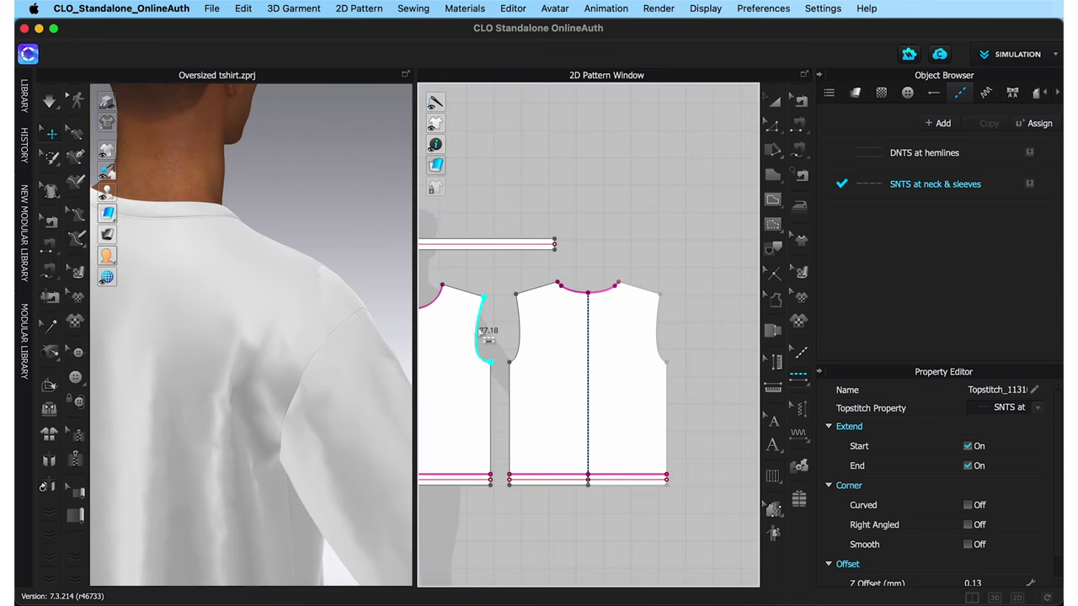
{"action": "left_click", "coordinate": [485, 337]}
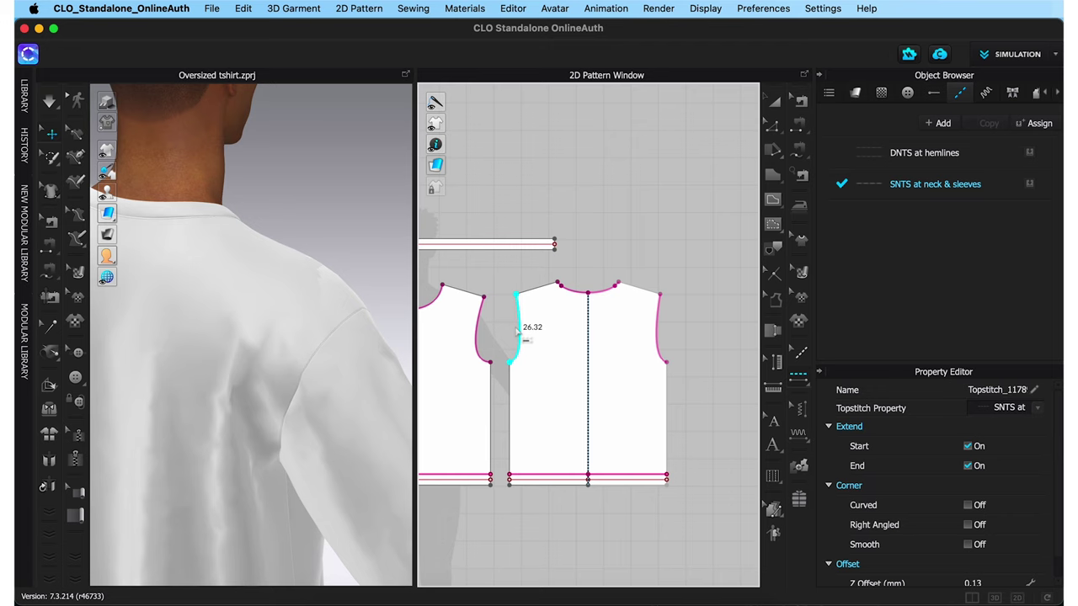
{"action": "left_click", "coordinate": [516, 334]}
{"action": "scroll", "coordinate": [373, 338], "scroll_direction": "up", "scroll_amount": 3}
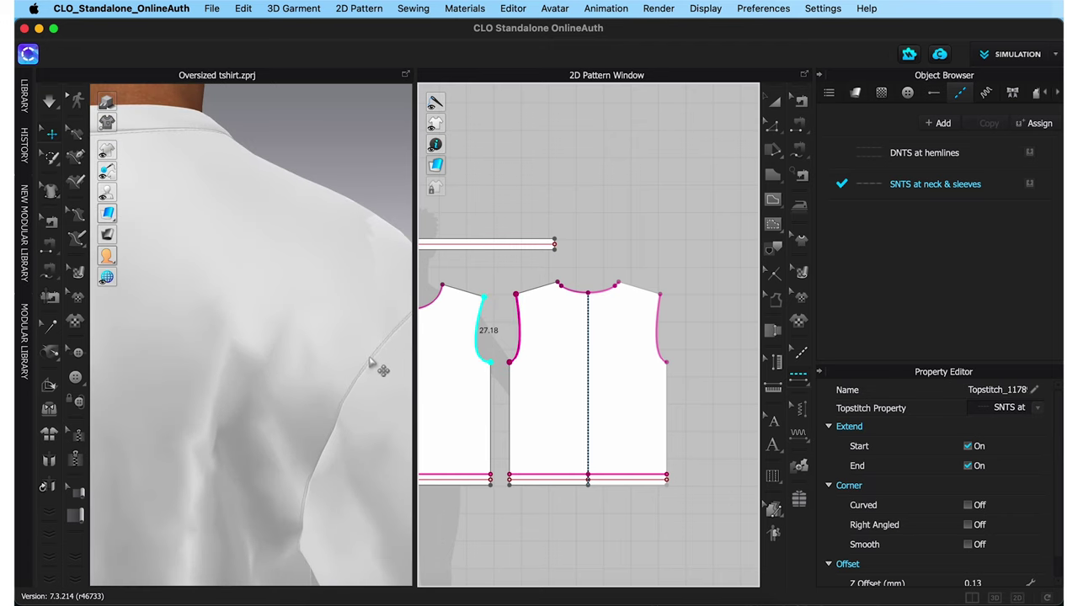
{"action": "scroll", "coordinate": [356, 180], "scroll_direction": "down", "scroll_amount": 5}
{"action": "left_click", "coordinate": [356, 180]}
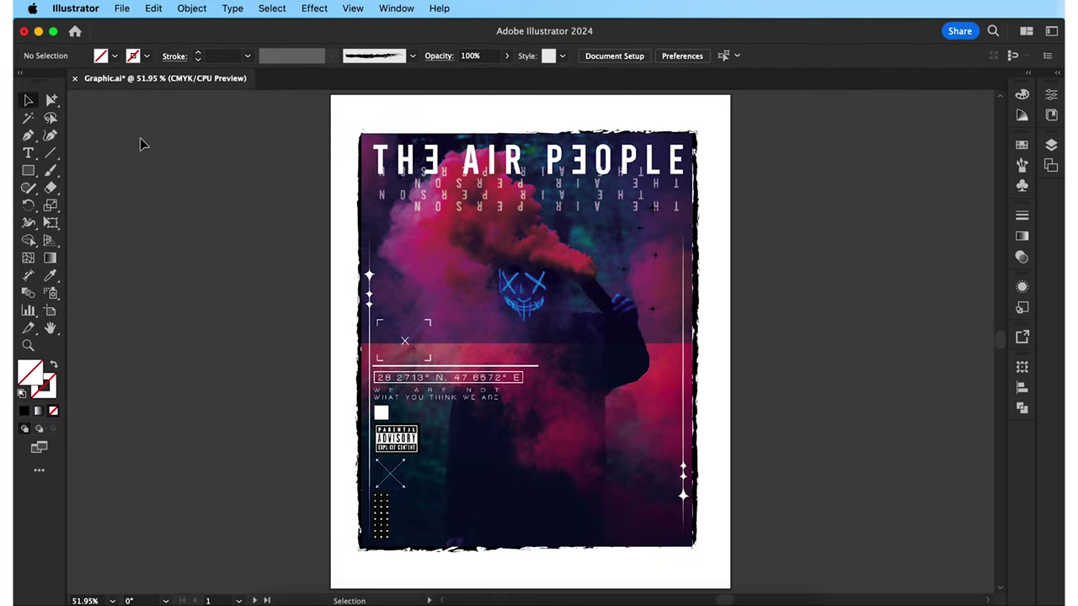
- Switch to Adobe Illustrator and export the T-shirt graphic to the desktop as Print.png in PNG format, using artboards
{"action": "left_click", "coordinate": [122, 9]}
{"action": "mouse_move", "coordinate": [252, 335]}
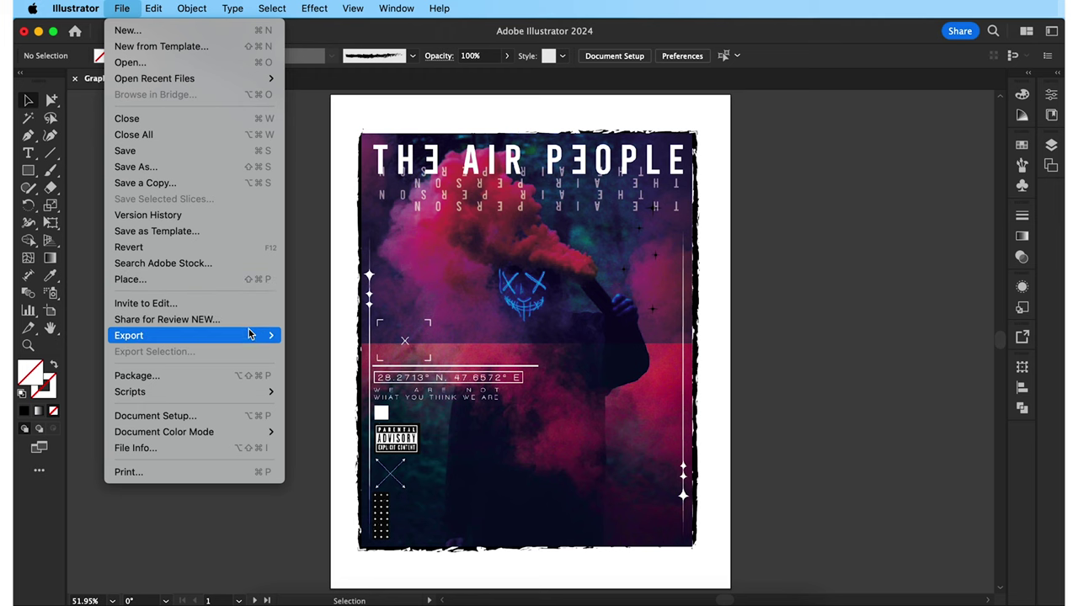
{"action": "left_click", "coordinate": [329, 351]}
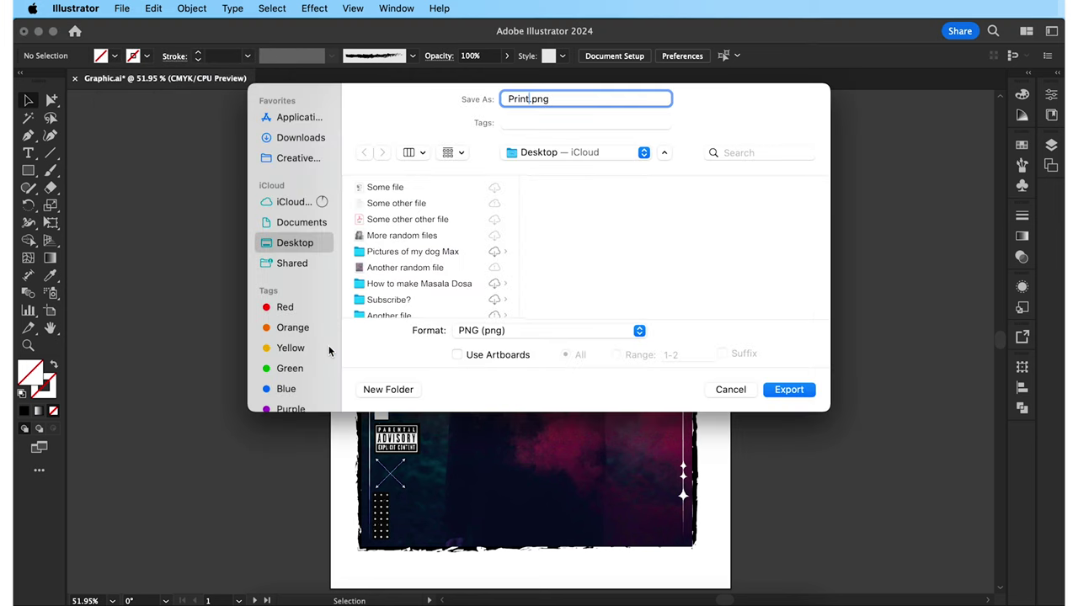
{"action": "left_click", "coordinate": [457, 355]}
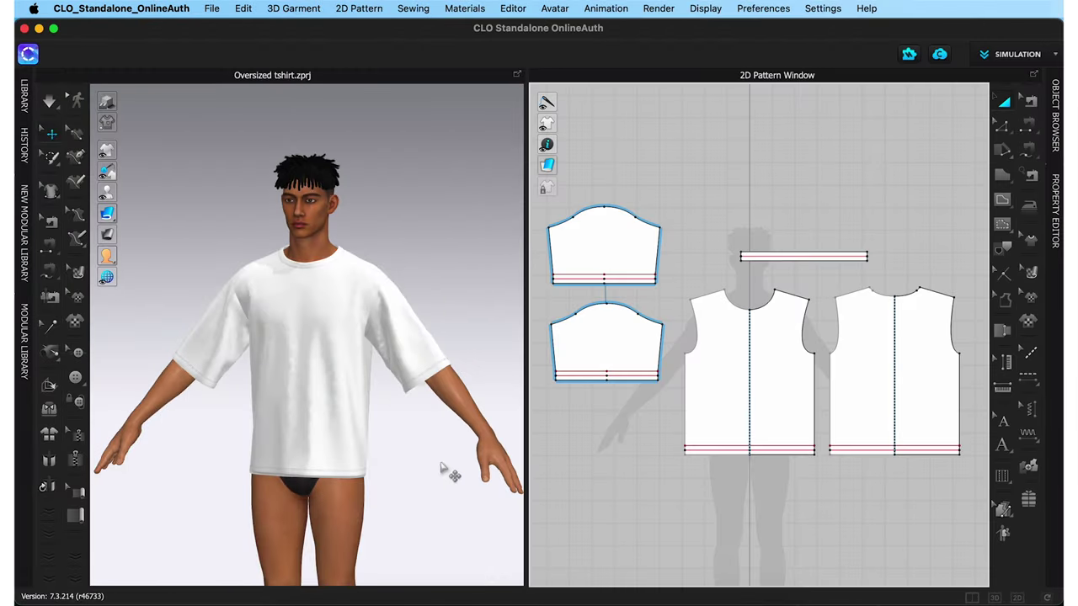
- In CLO, add the print.png graphic to the centre of the back body pattern with a width of 30 cm
{"action": "right_click_drag", "start_coordinate": [444, 469], "coordinate": [292, 464]}
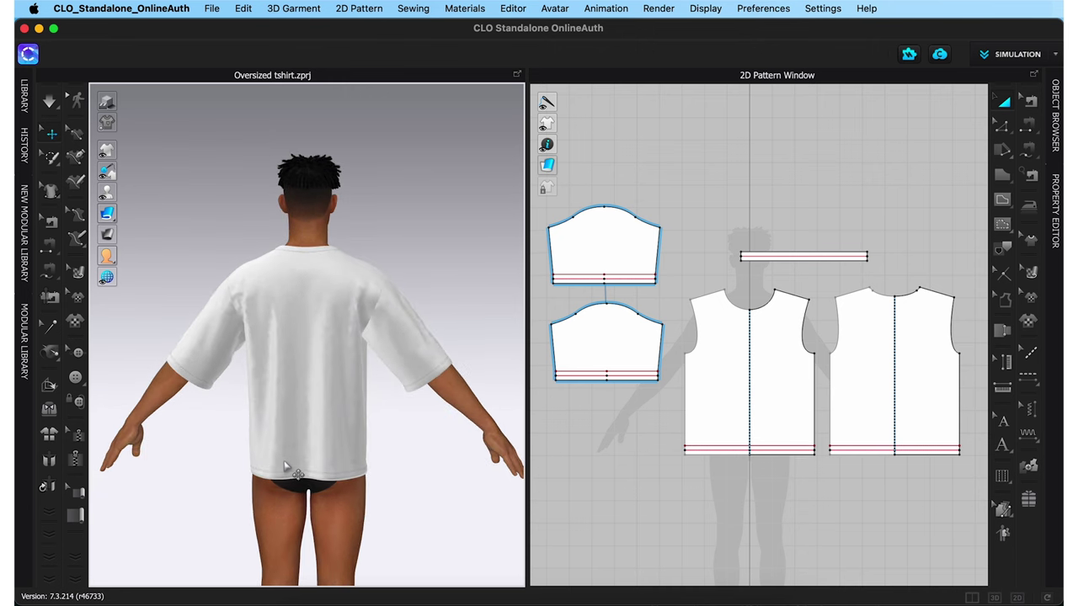
{"action": "left_click", "coordinate": [1025, 327]}
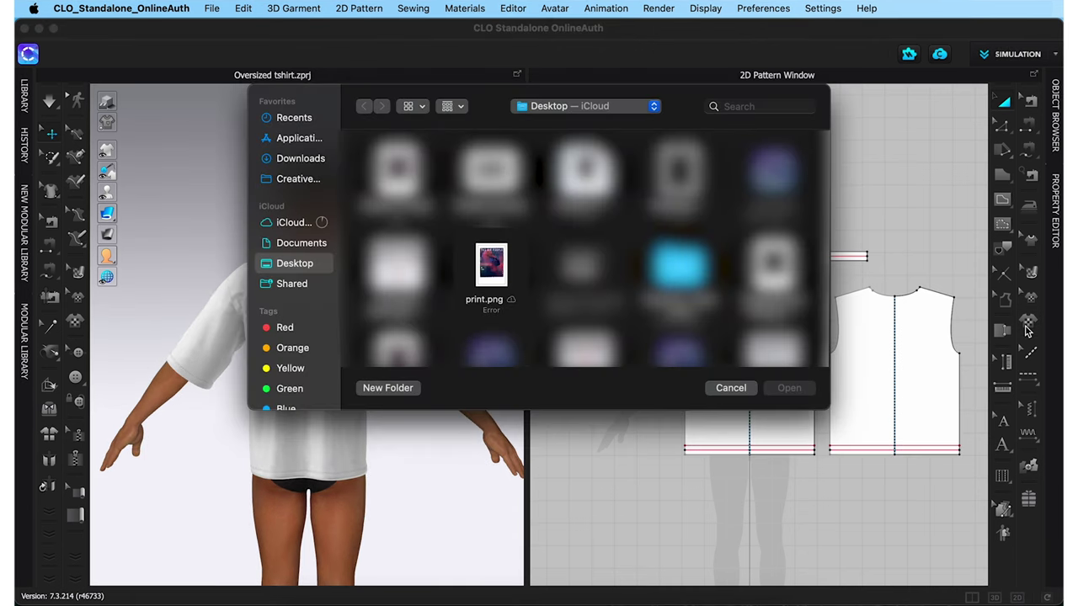
{"action": "left_click", "coordinate": [497, 274]}
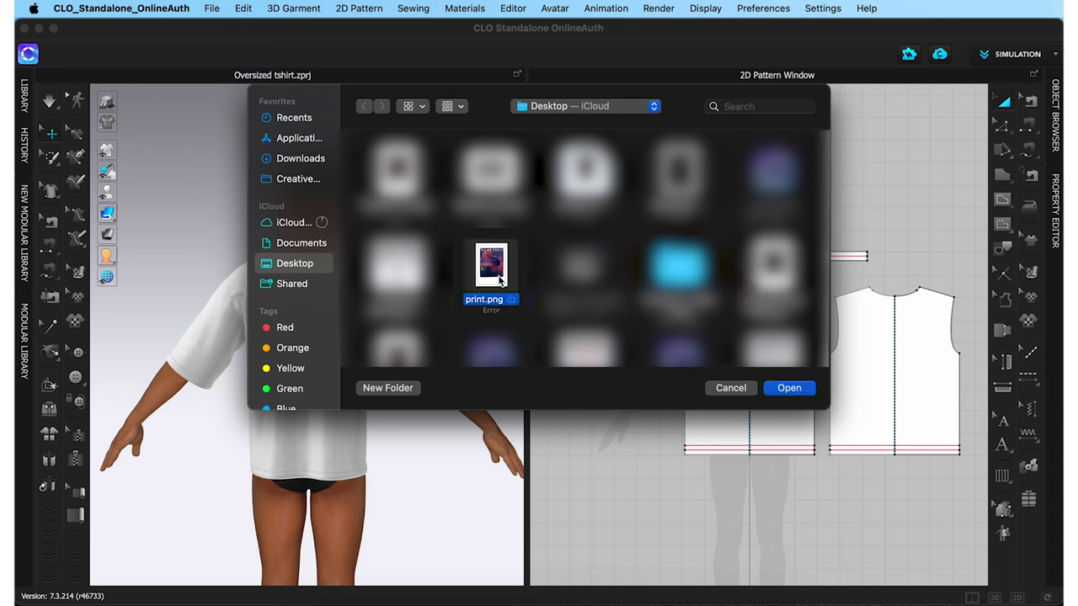
{"action": "left_click", "coordinate": [776, 387]}
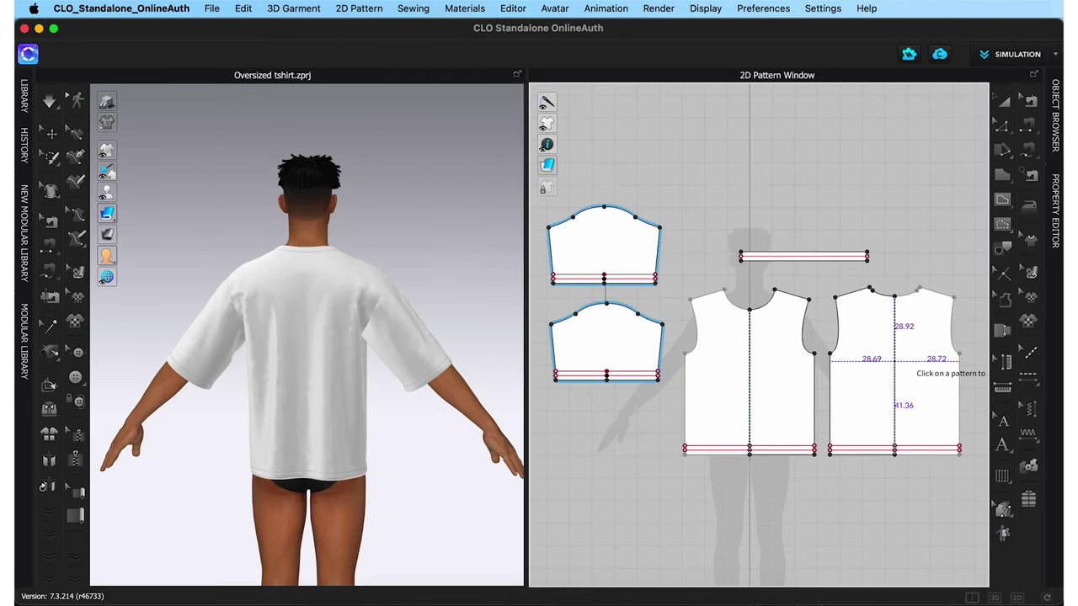
{"action": "left_click", "coordinate": [895, 364]}
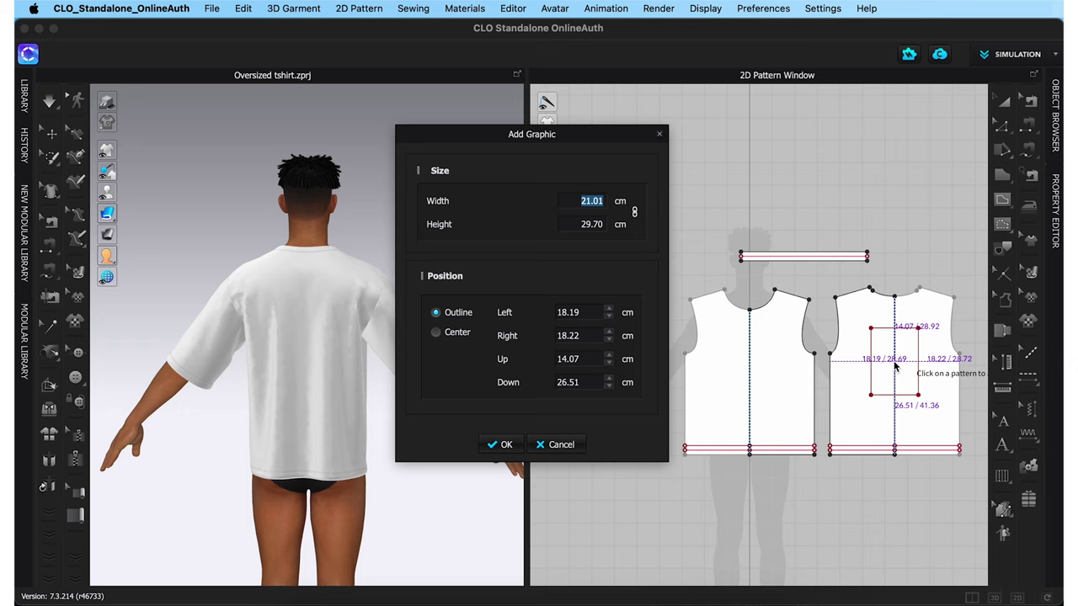
{"action": "type", "text": "30"}
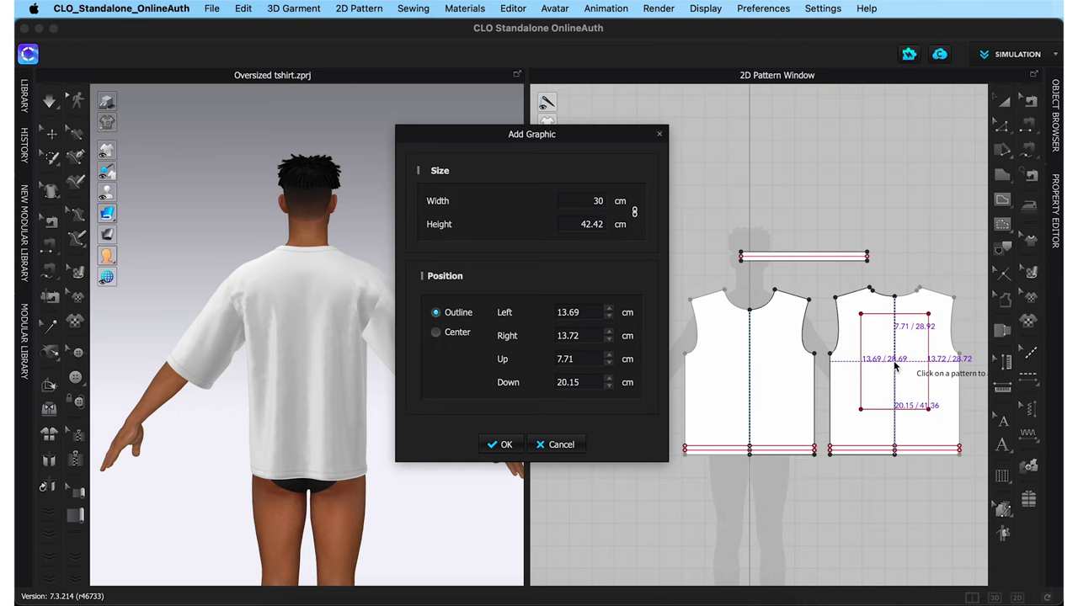
{"action": "left_click", "coordinate": [502, 444]}
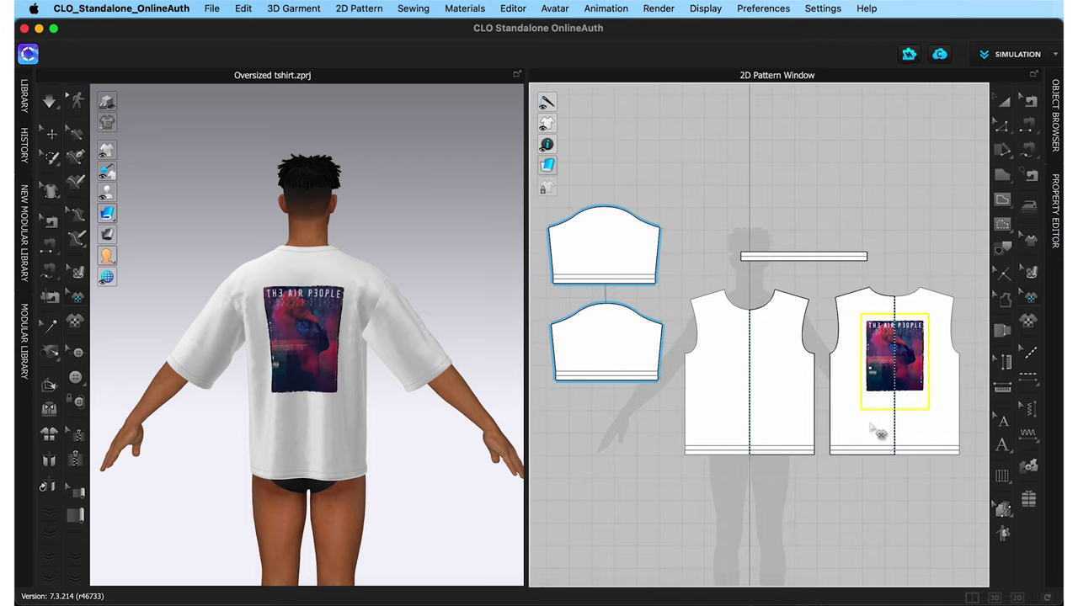
- Enlarge the print graphic on the back body pattern and move it up, keeping it centred on the centre line
{"action": "scroll", "coordinate": [876, 427], "scroll_direction": "up", "scroll_amount": 2}
{"action": "scroll", "coordinate": [874, 431], "scroll_direction": "up", "scroll_amount": 5}
{"action": "scroll", "coordinate": [895, 409], "scroll_direction": "down", "scroll_amount": 2}
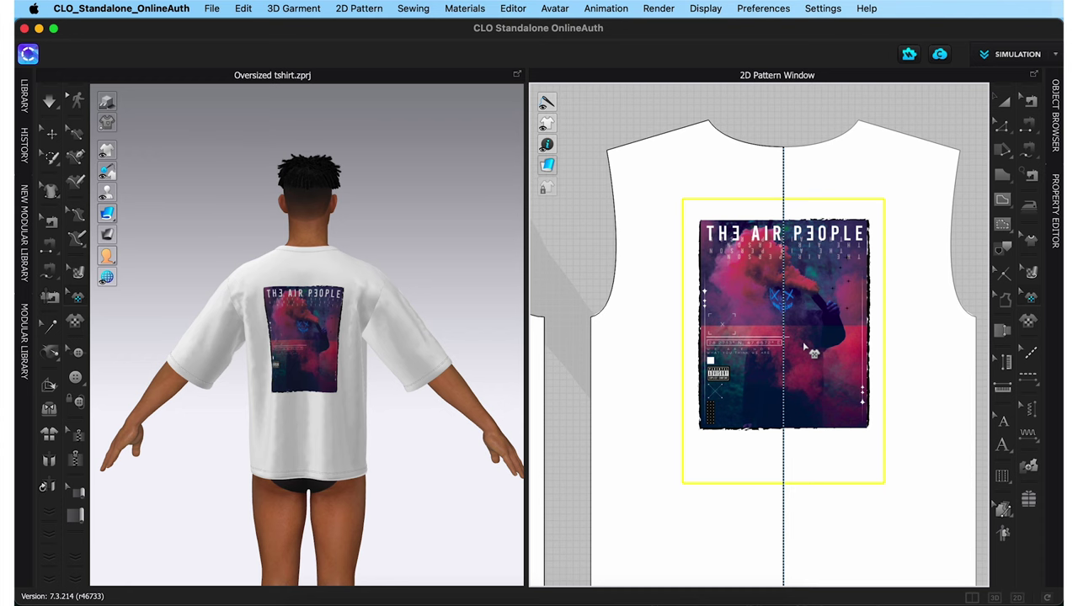
{"action": "left_click", "coordinate": [803, 347]}
{"action": "scroll", "coordinate": [803, 347], "scroll_direction": "up", "scroll_amount": 5}
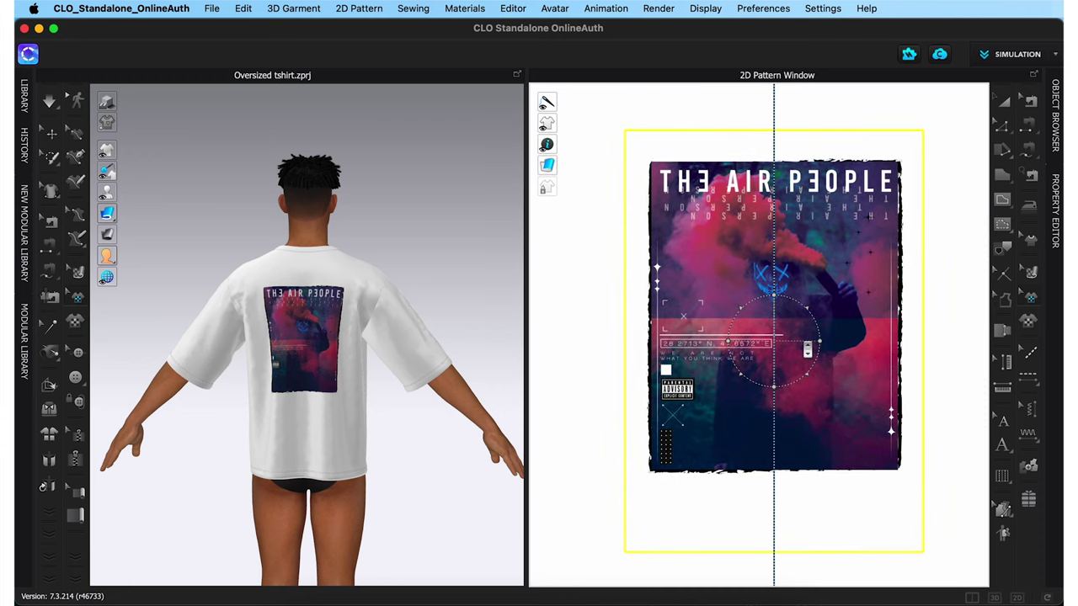
{"action": "left_click_drag", "start_coordinate": [805, 376], "coordinate": [782, 323]}
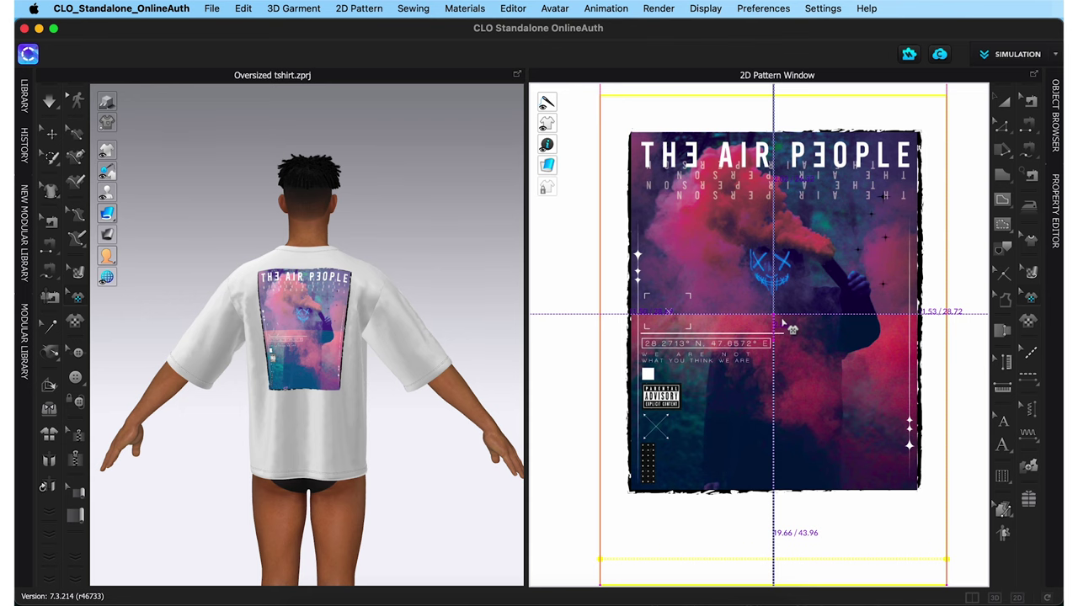
{"action": "scroll", "coordinate": [783, 324], "scroll_direction": "down", "scroll_amount": 5}
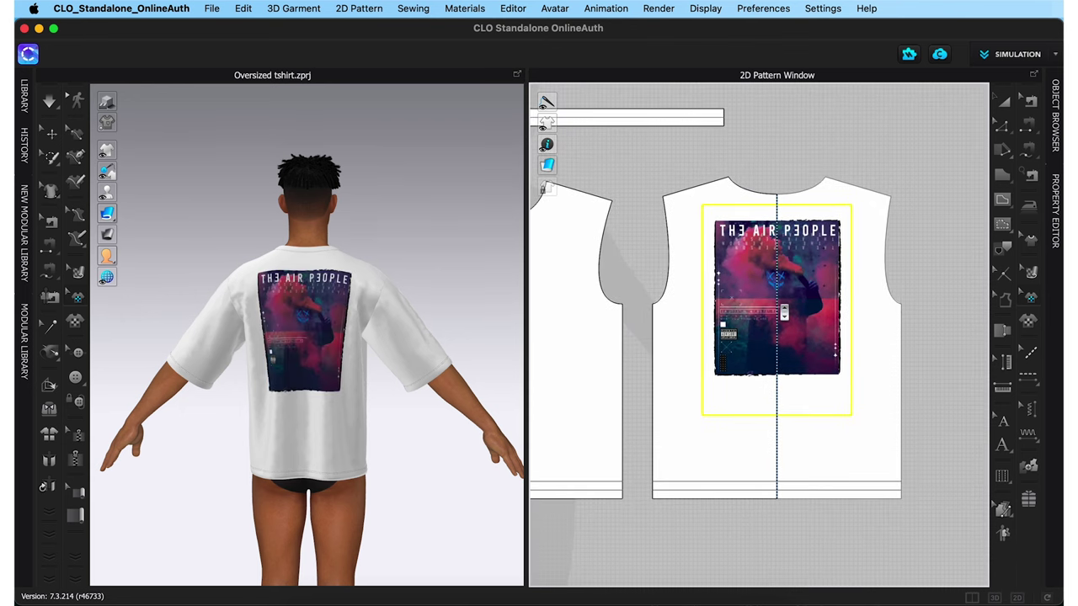
- Add the Graphic-02.png logo to the front body pattern near the hem and side seam, and check its placement on the avatar
{"action": "left_click", "coordinate": [1002, 101]}
{"action": "right_click_drag", "start_coordinate": [370, 446], "coordinate": [190, 440]}
{"action": "left_click", "coordinate": [756, 415]}
{"action": "left_click", "coordinate": [1002, 200]}
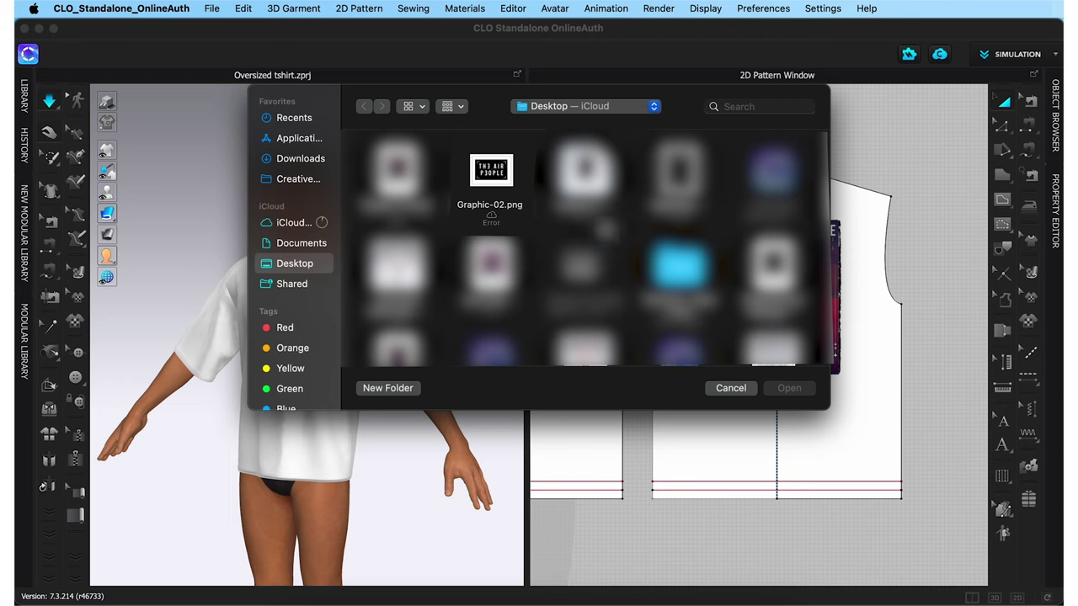
{"action": "left_click", "coordinate": [506, 171]}
{"action": "left_click", "coordinate": [791, 385]}
{"action": "left_click", "coordinate": [587, 445]}
{"action": "left_click", "coordinate": [500, 445]}
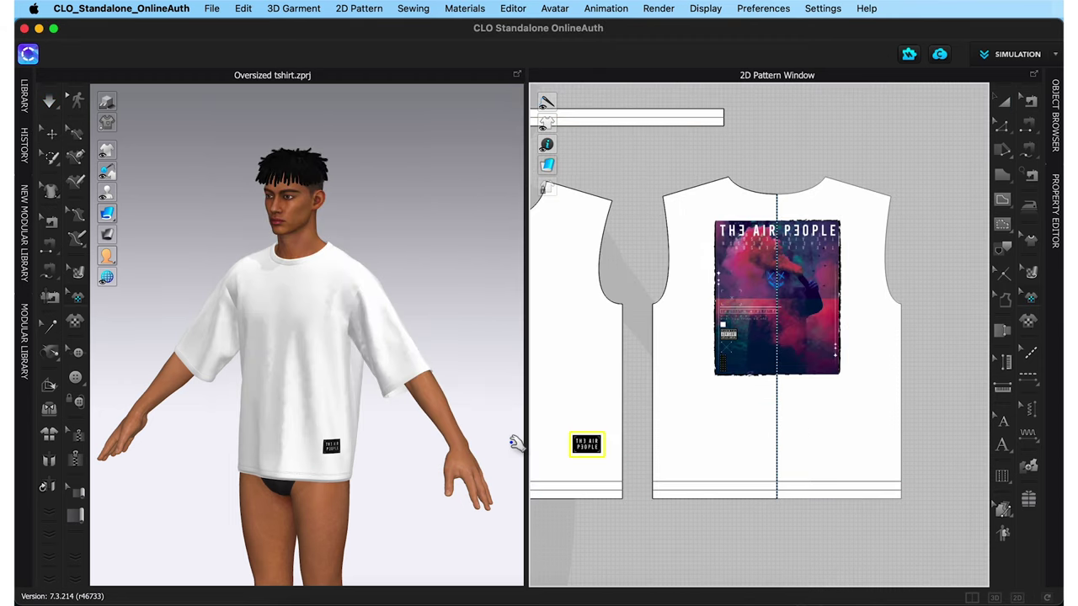
{"action": "right_click_drag", "start_coordinate": [512, 441], "coordinate": [165, 440]}
{"action": "scroll", "coordinate": [573, 442], "scroll_direction": "up", "scroll_amount": 3}
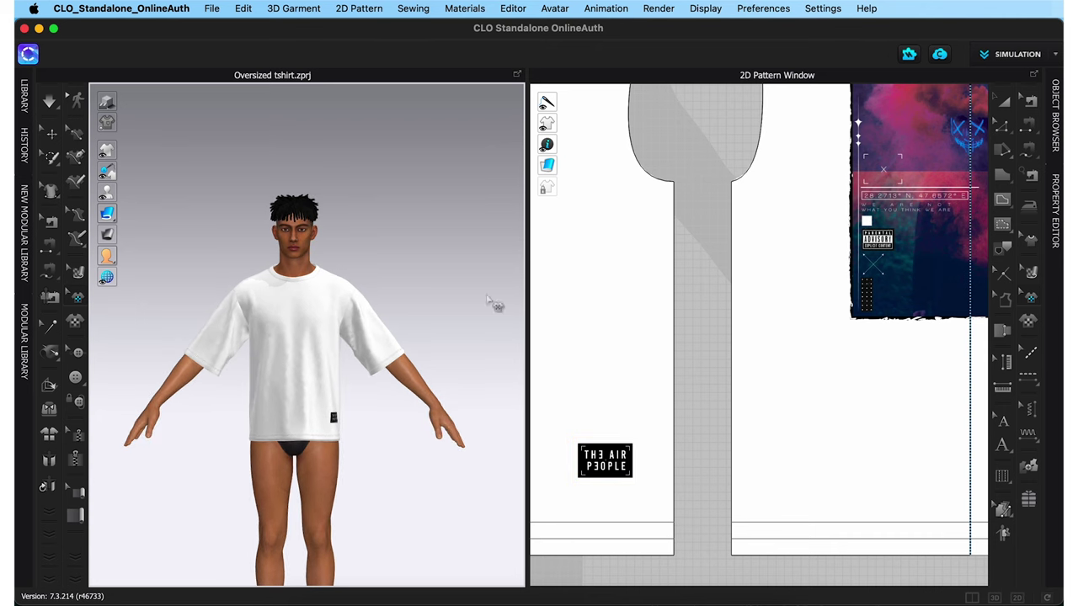
{"action": "scroll", "coordinate": [715, 284], "scroll_direction": "down", "scroll_amount": 6}
- Set the Body fabric's colour to black
{"action": "left_click", "coordinate": [1055, 118]}
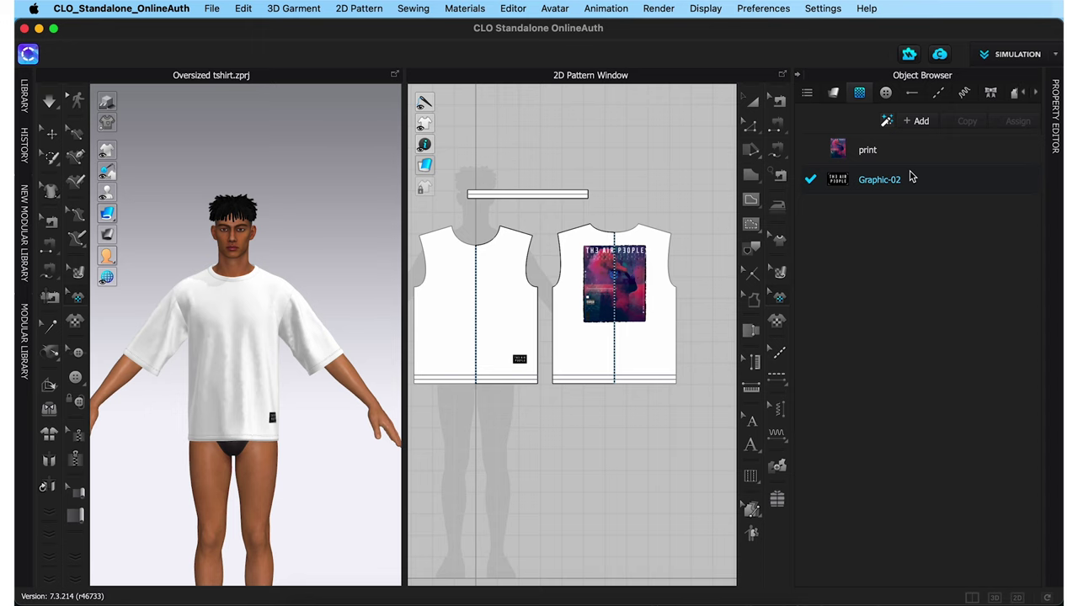
{"action": "left_click", "coordinate": [834, 93]}
{"action": "left_click", "coordinate": [901, 167]}
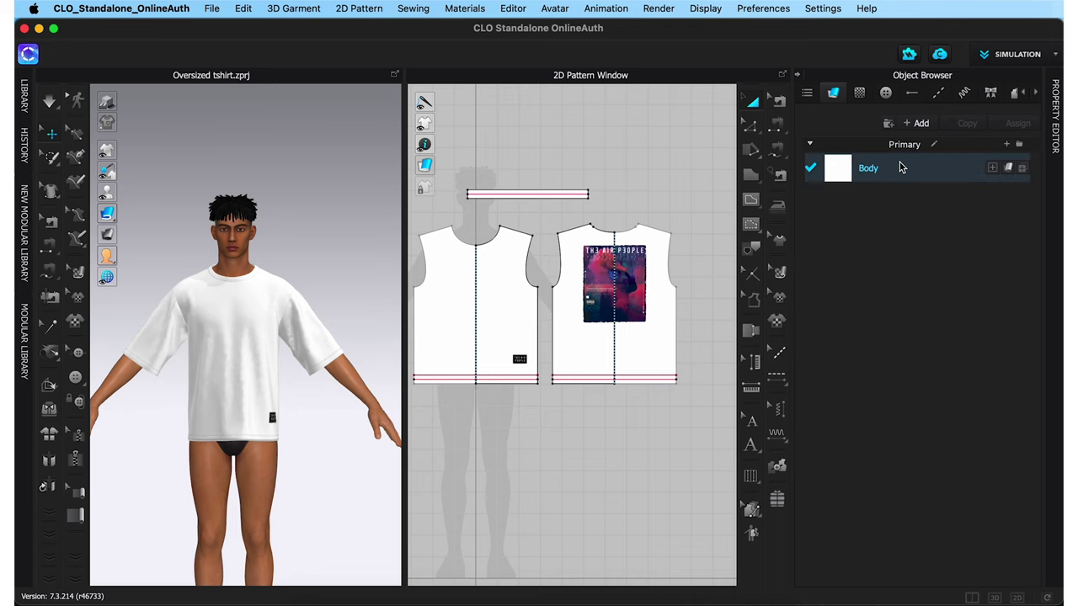
{"action": "left_click", "coordinate": [901, 167]}
{"action": "left_click", "coordinate": [1055, 137]}
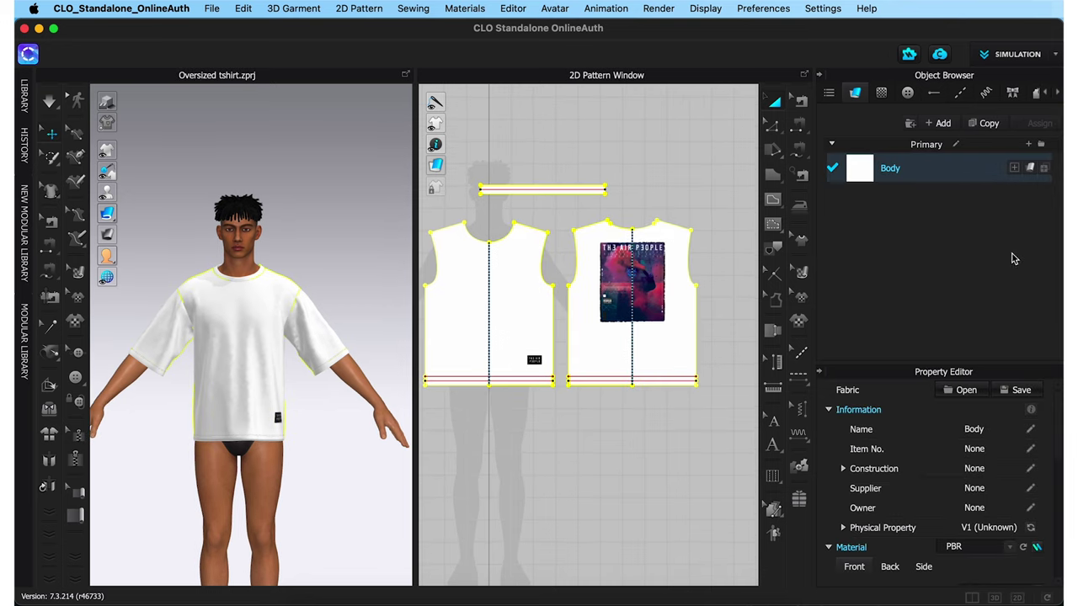
{"action": "scroll", "coordinate": [1005, 433], "scroll_direction": "down", "scroll_amount": 10}
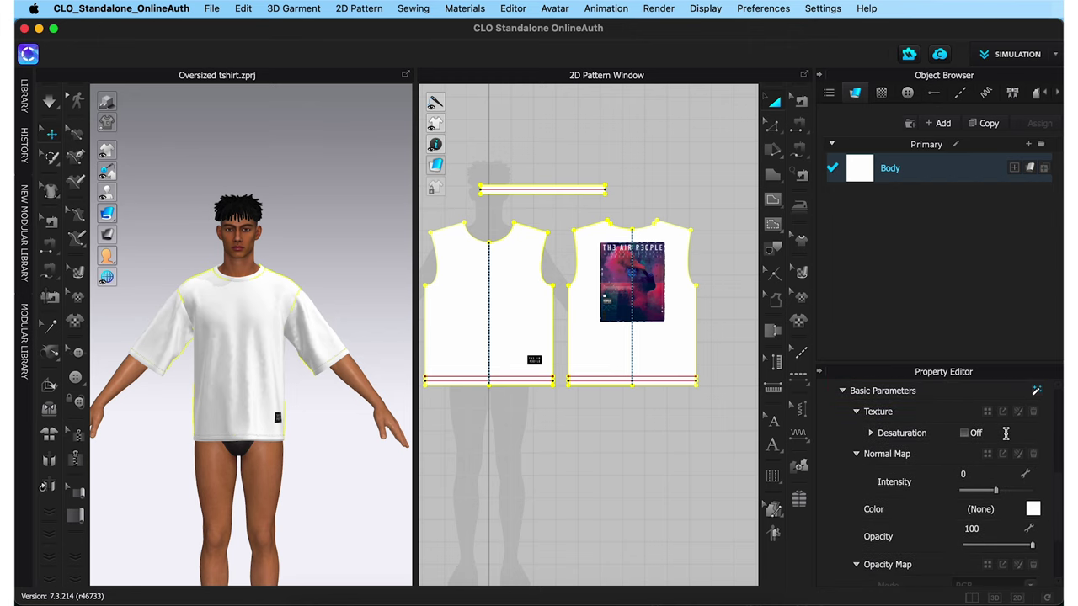
{"action": "scroll", "coordinate": [1006, 433], "scroll_direction": "down", "scroll_amount": 1}
{"action": "scroll", "coordinate": [1006, 432], "scroll_direction": "down", "scroll_amount": 3}
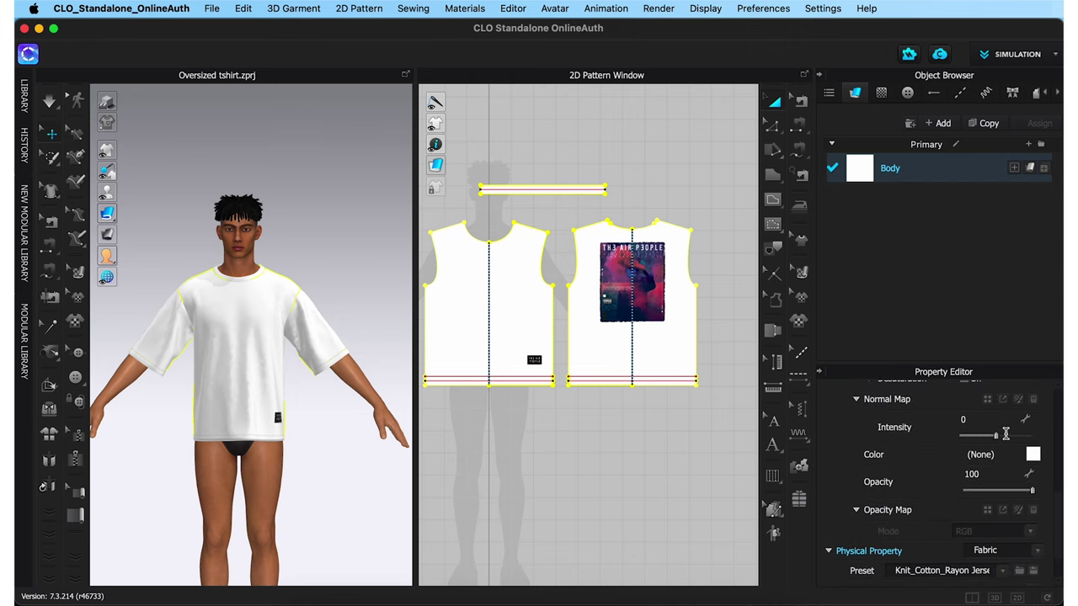
{"action": "left_click", "coordinate": [1033, 455]}
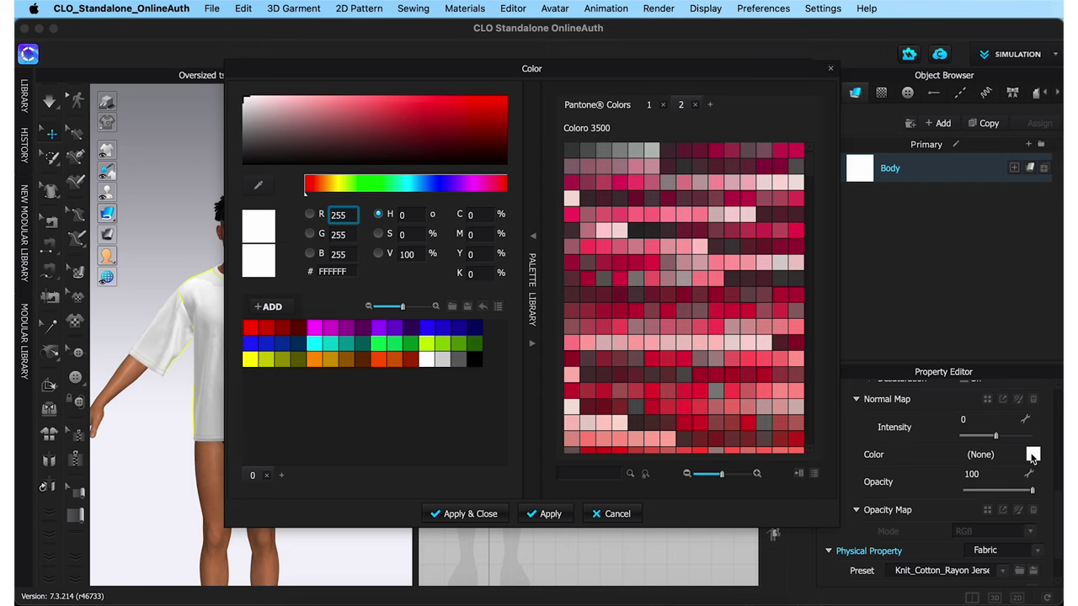
{"action": "left_click", "coordinate": [476, 360]}
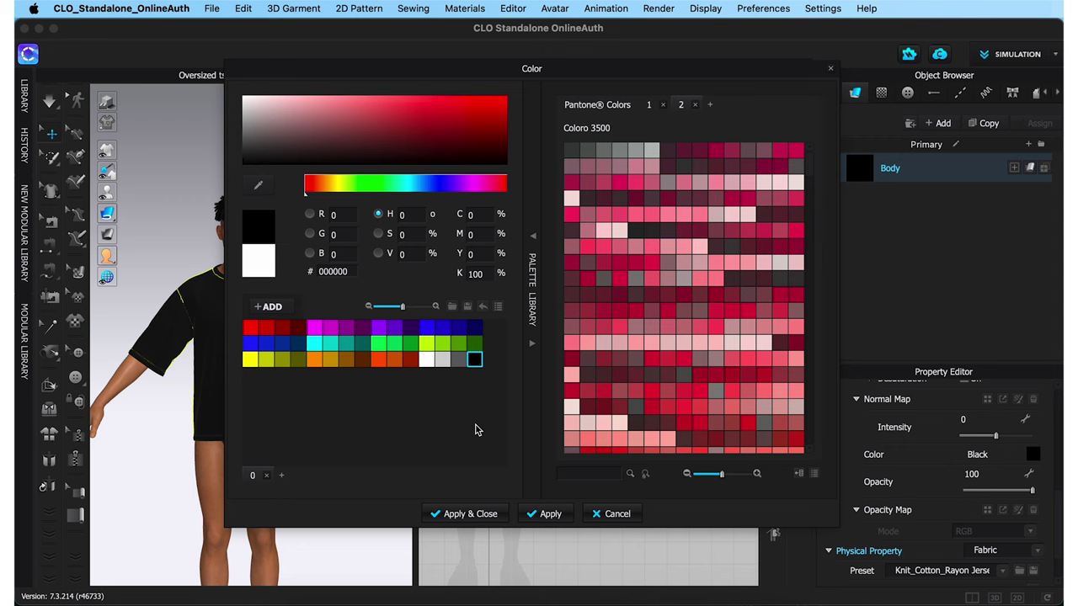
{"action": "left_click", "coordinate": [461, 515]}
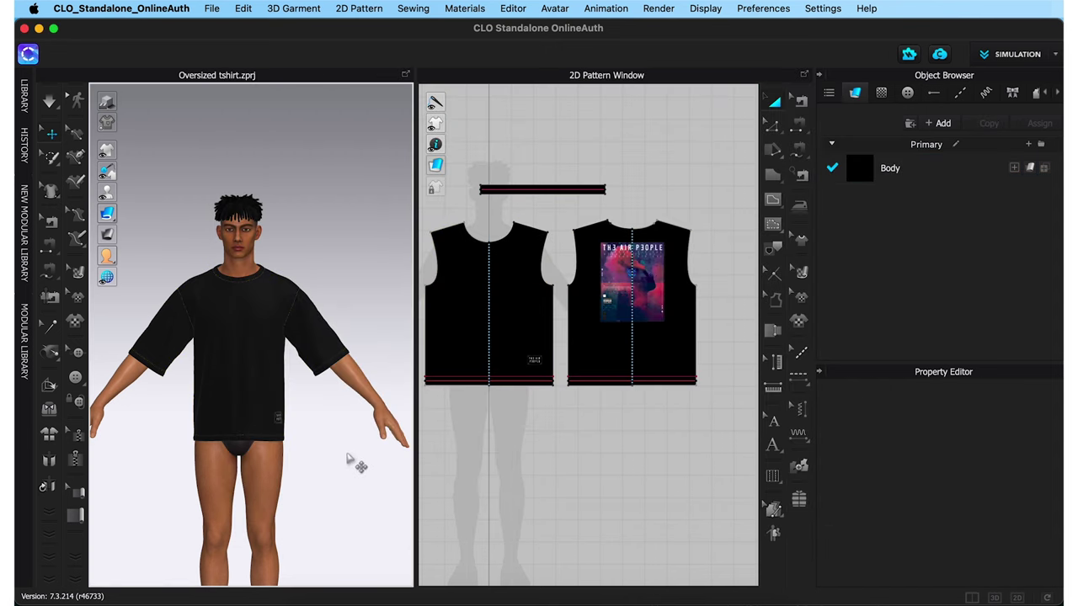
- Try a dark purple colour on the Body fabric
{"action": "right_click_drag", "start_coordinate": [351, 457], "coordinate": [214, 461]}
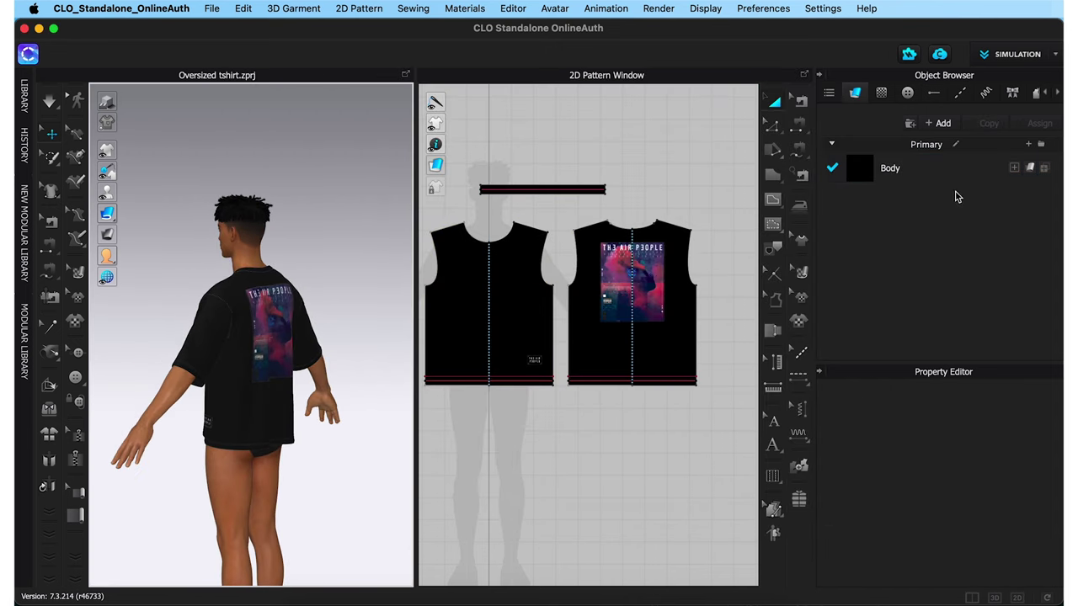
{"action": "left_click", "coordinate": [926, 170]}
{"action": "left_click", "coordinate": [1034, 575]}
{"action": "left_click_drag", "start_coordinate": [271, 155], "coordinate": [388, 150]}
{"action": "left_click", "coordinate": [426, 328]}
{"action": "mouse_move", "coordinate": [438, 187]}
{"action": "left_mouse_down"}
{"action": "mouse_move", "coordinate": [390, 194]}
{"action": "mouse_move", "coordinate": [404, 195]}
{"action": "left_mouse_up"}
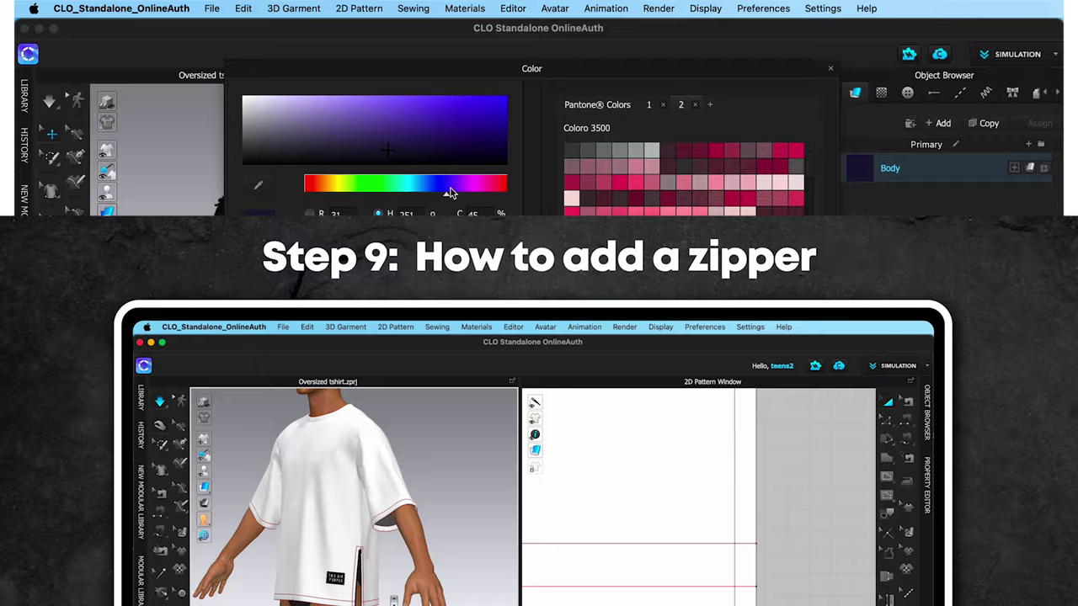
{"action": "scroll", "coordinate": [390, 285], "scroll_direction": "up", "scroll_amount": 5}
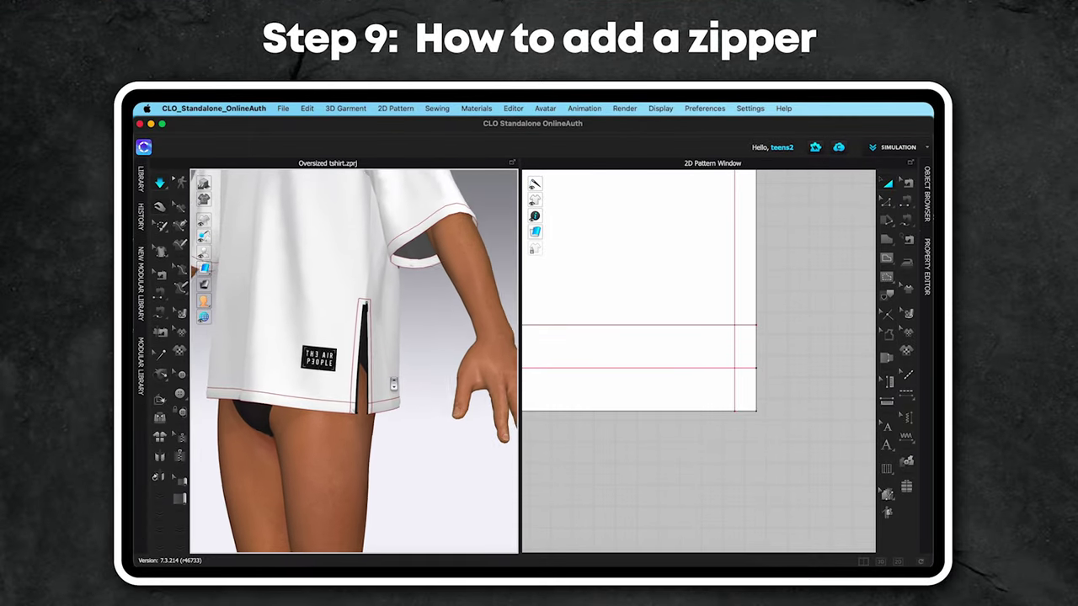
{"action": "left_click", "coordinate": [375, 259]}
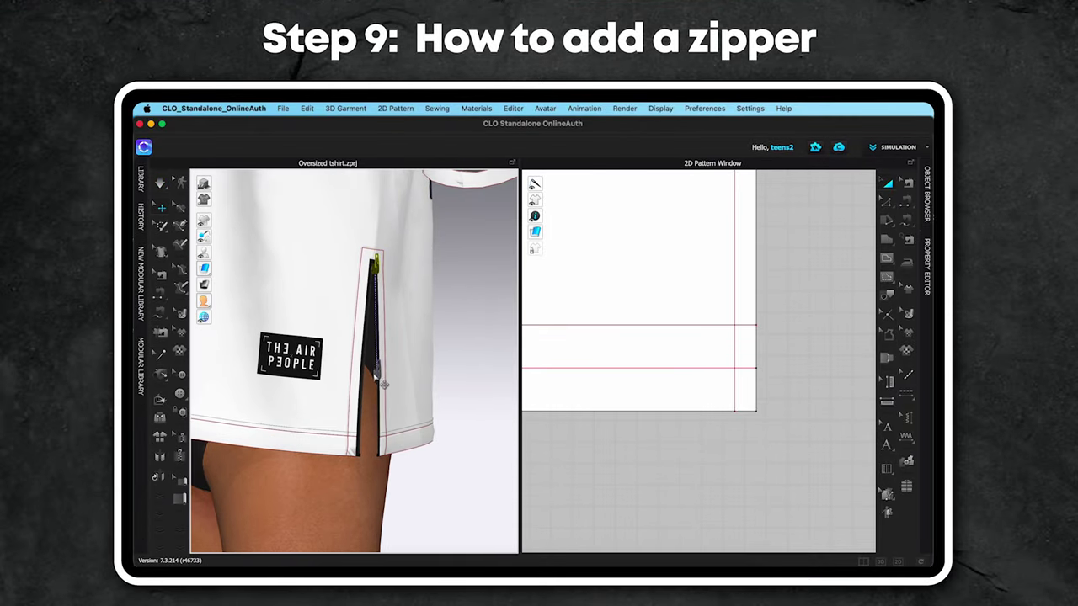
{"action": "double_click", "coordinate": [379, 453]}
{"action": "scroll", "coordinate": [435, 477], "scroll_direction": "down", "scroll_amount": 5}
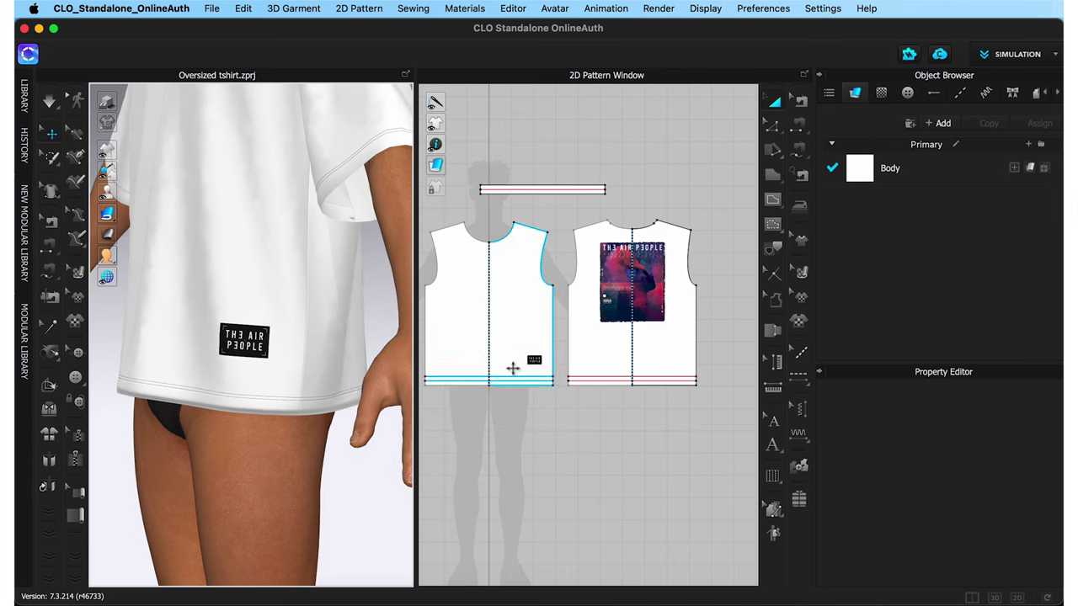
- Split the back body pattern's side seam line in two, setting Line 1 to 18 cm from the upper hem line
{"action": "scroll", "coordinate": [570, 409], "scroll_direction": "up", "scroll_amount": 6}
{"action": "scroll", "coordinate": [570, 409], "scroll_direction": "up", "scroll_amount": 3}
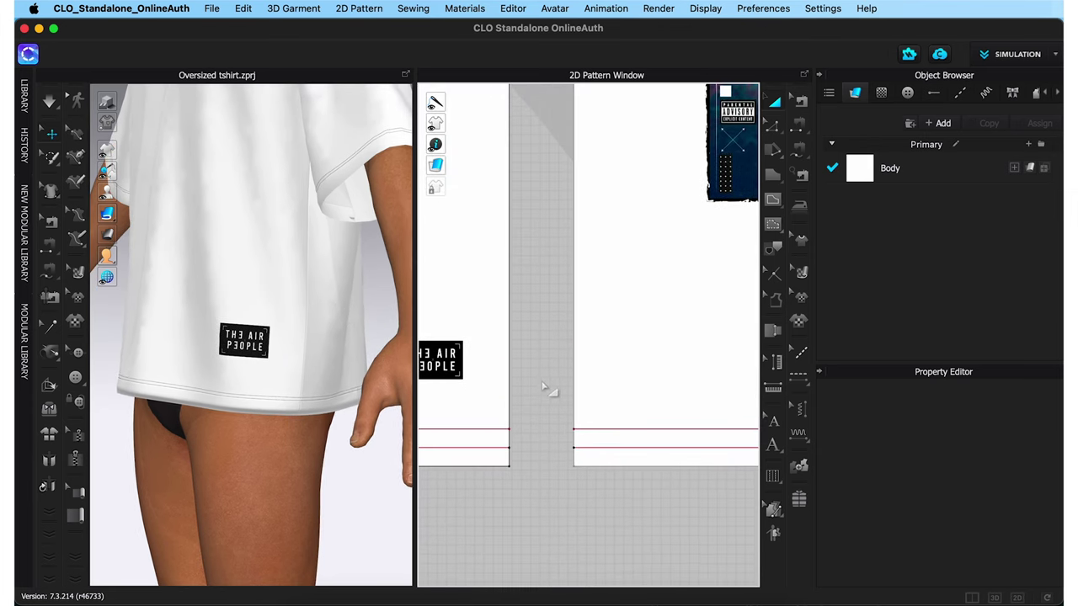
{"action": "left_click", "coordinate": [640, 294]}
{"action": "left_click", "coordinate": [774, 126]}
{"action": "left_click", "coordinate": [831, 204]}
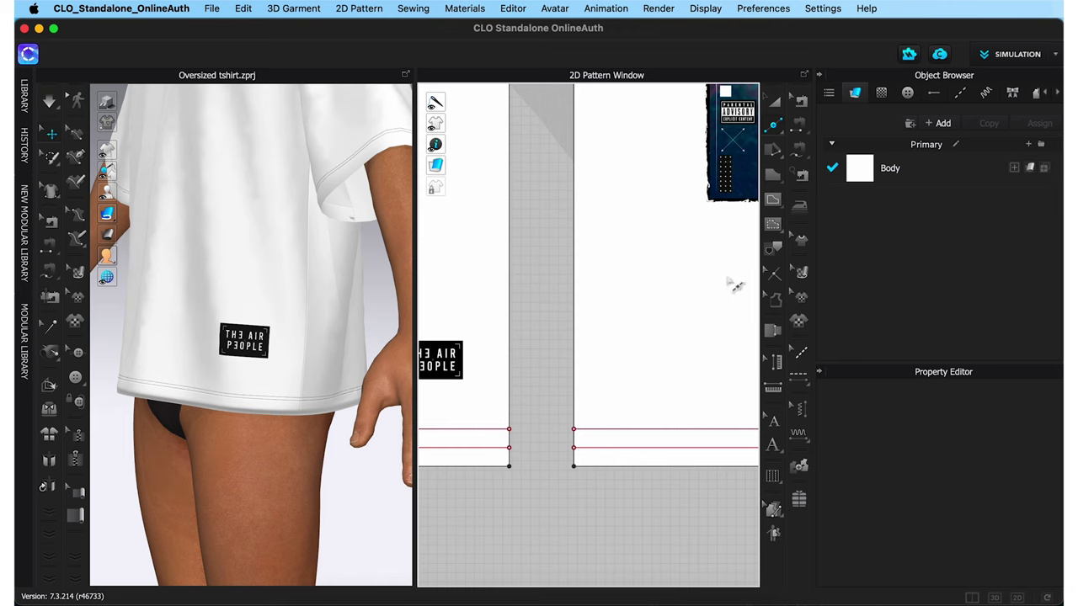
{"action": "left_click", "coordinate": [574, 308]}
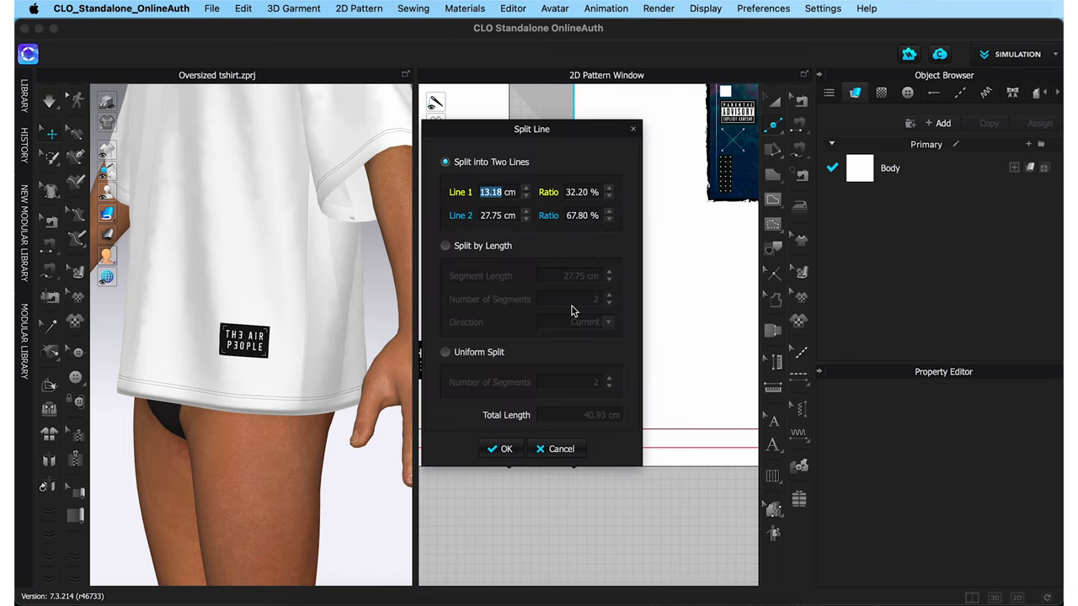
{"action": "type", "text": "18"}
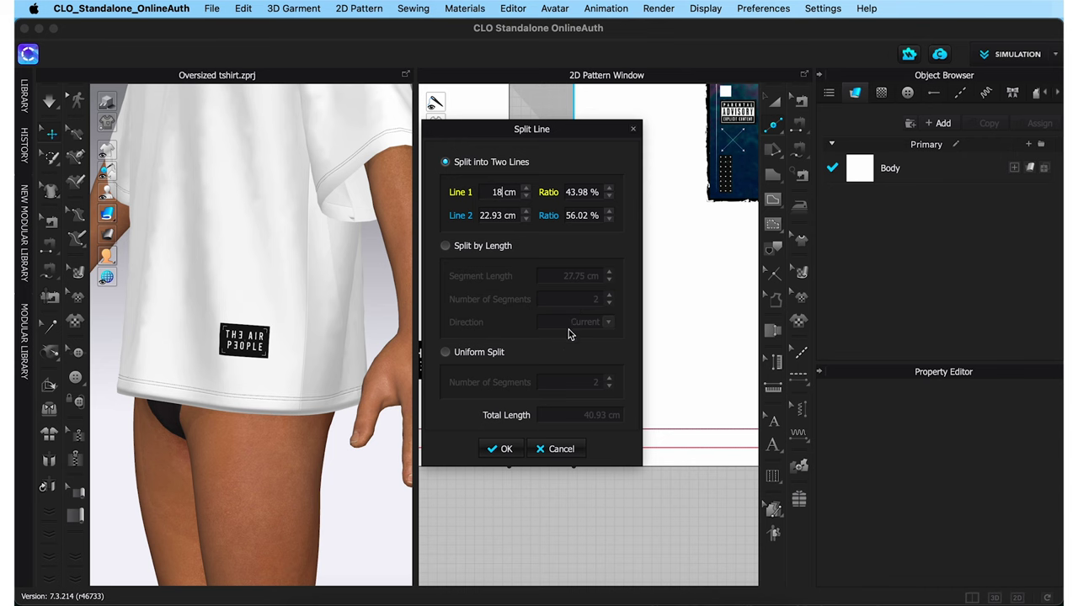
{"action": "left_click", "coordinate": [508, 447]}
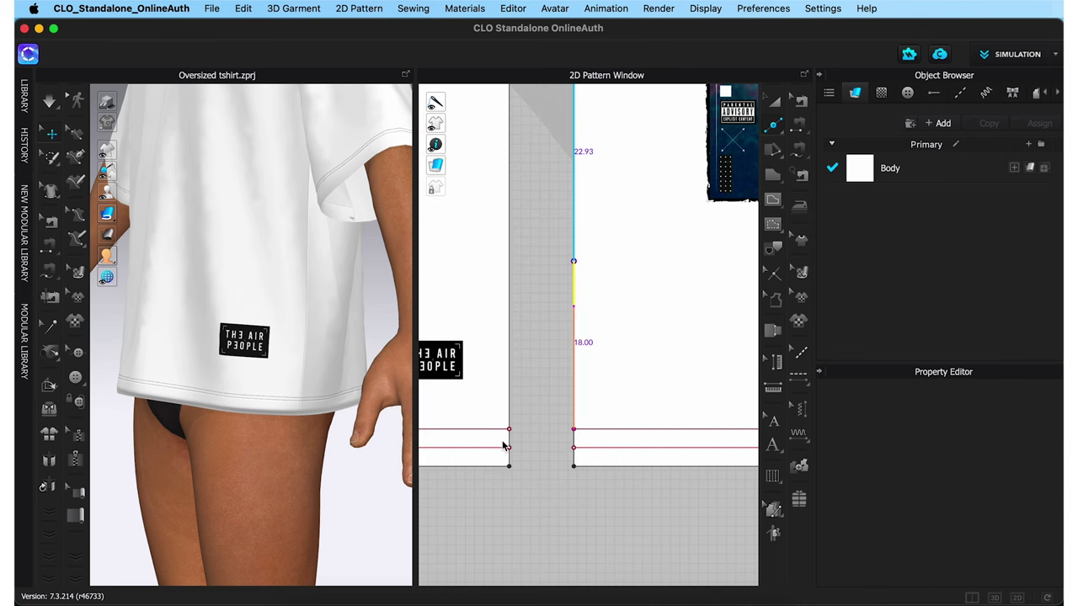
- Split the front body pattern's side seam line in two at the matching 18 cm length
{"action": "left_click", "coordinate": [511, 362]}
{"action": "type", "text": "18"}
{"action": "left_click", "coordinate": [501, 449]}
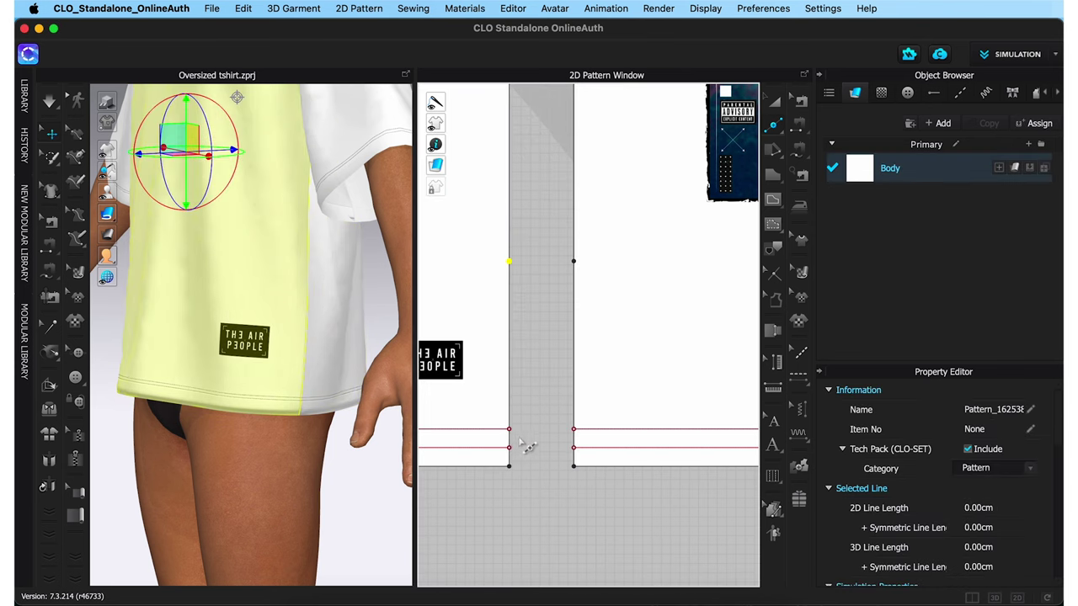
- Remove the side-seam sewing at the hem bands and shorten the front and back side seam sewing to end at the new split points
{"action": "left_click", "coordinate": [800, 104]}
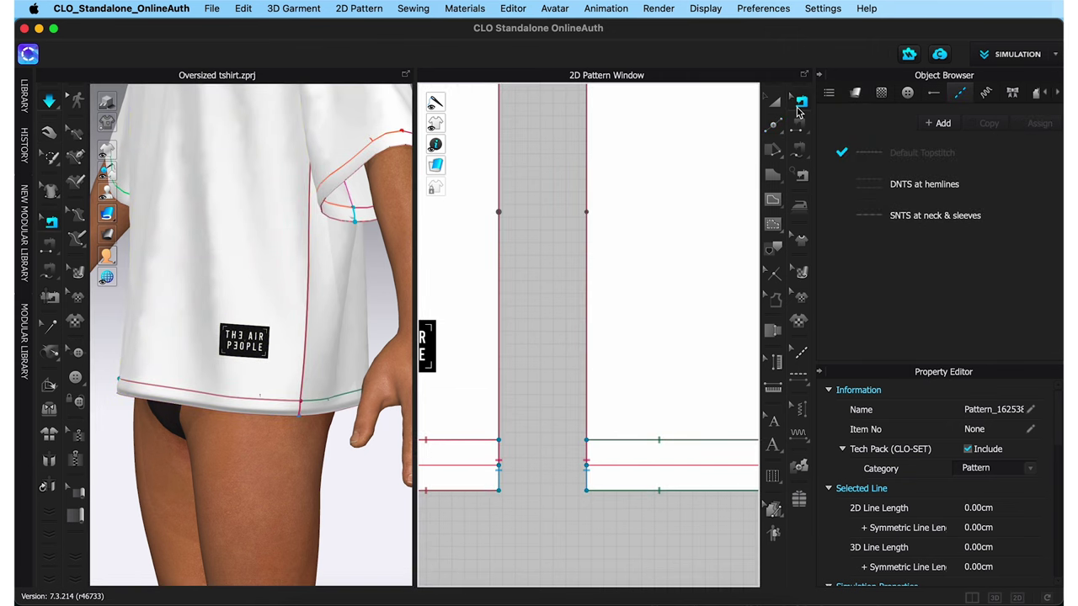
{"action": "left_click", "coordinate": [511, 492]}
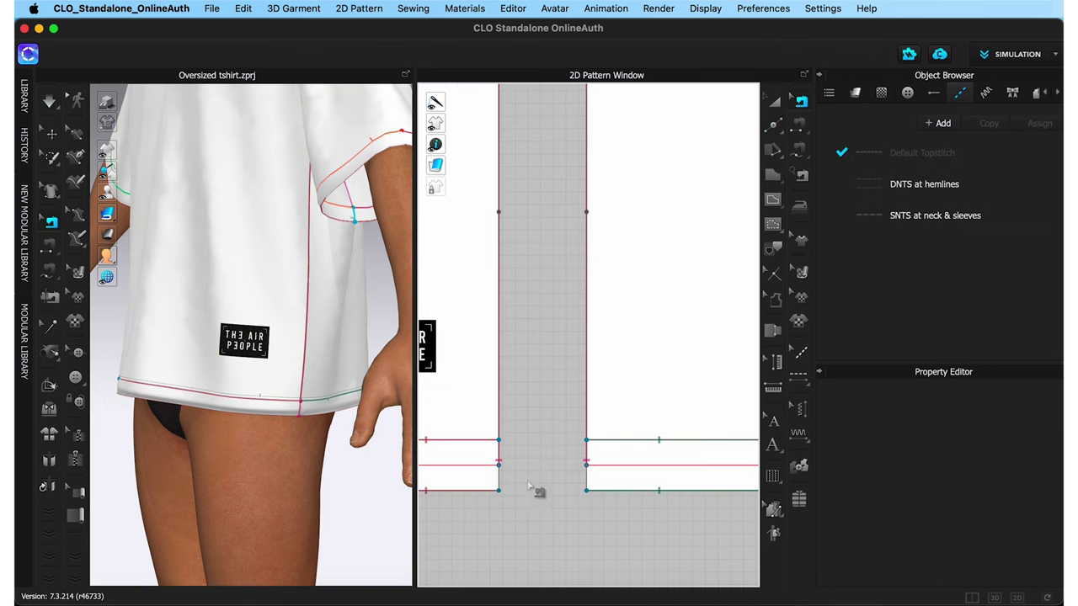
{"action": "left_click", "coordinate": [509, 464]}
{"action": "left_click", "coordinate": [588, 425]}
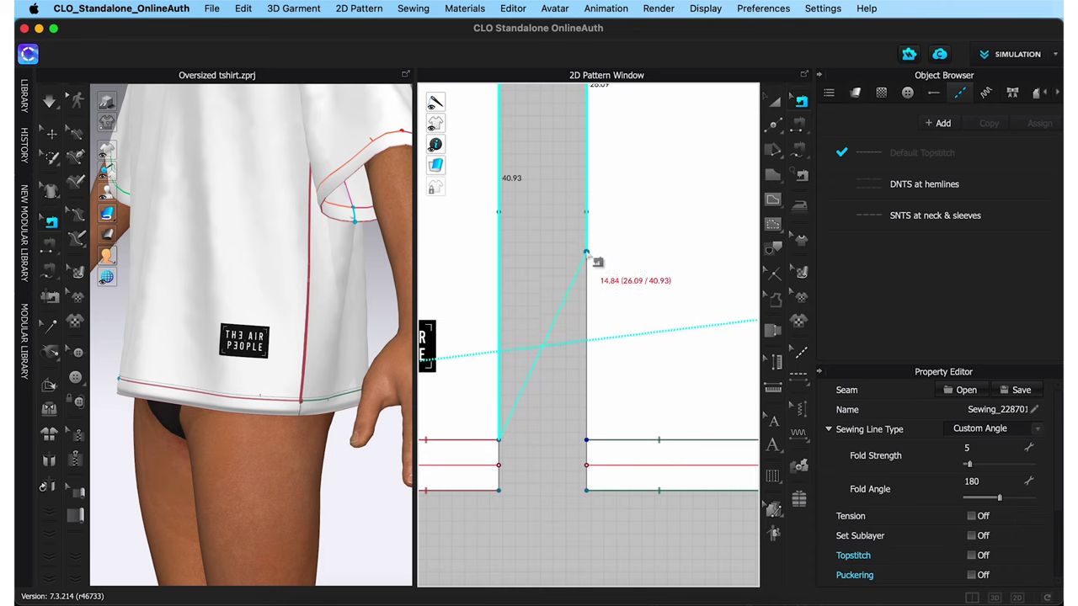
{"action": "left_click", "coordinate": [587, 216]}
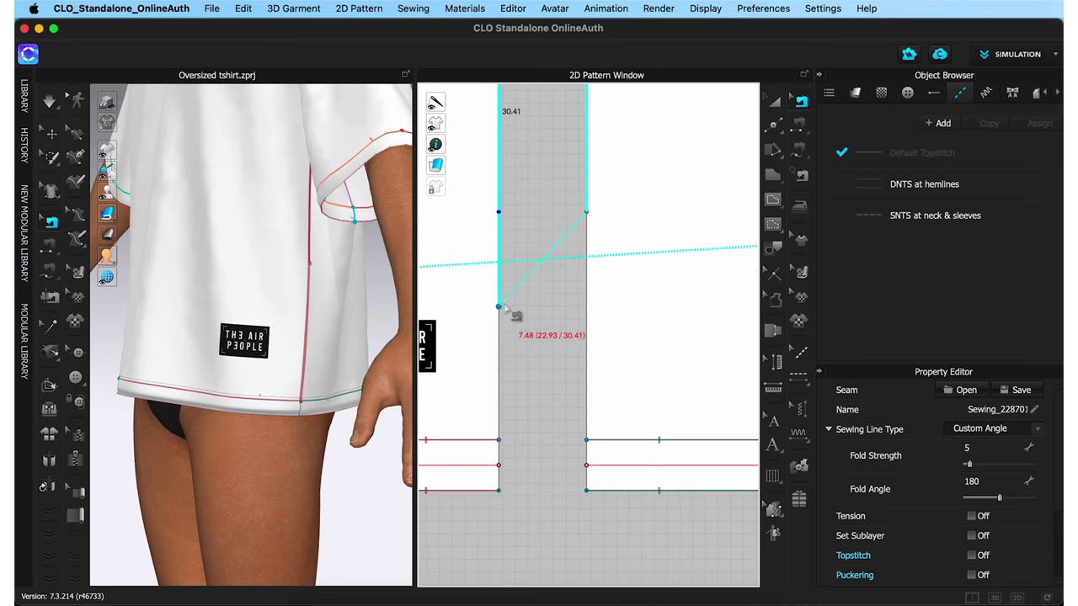
{"action": "left_click", "coordinate": [503, 217]}
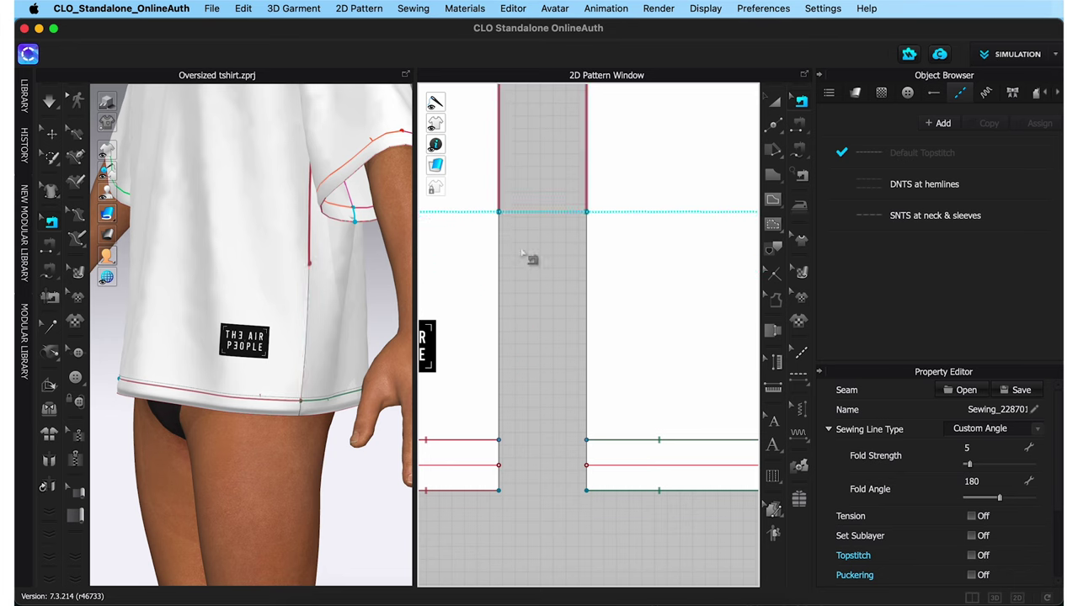
- Simulate the garment so the unsewn side seam opens into a slit, and view the slit from the back of the avatar
{"action": "key", "text": "space"}
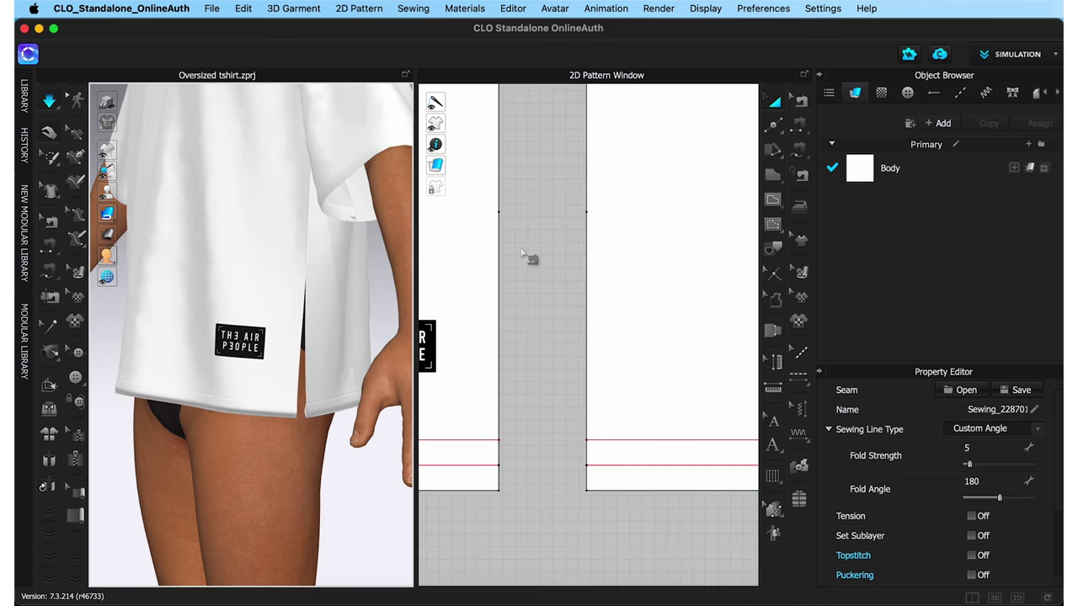
{"action": "left_click", "coordinate": [278, 373]}
{"action": "right_click_drag", "start_coordinate": [278, 373], "coordinate": [343, 377]}
- Offset the back pattern's full slit edge down to the hem as one internal line at 0.50 cm, with Extend turned off
{"action": "left_click", "coordinate": [721, 176]}
{"action": "key", "text": "z"}
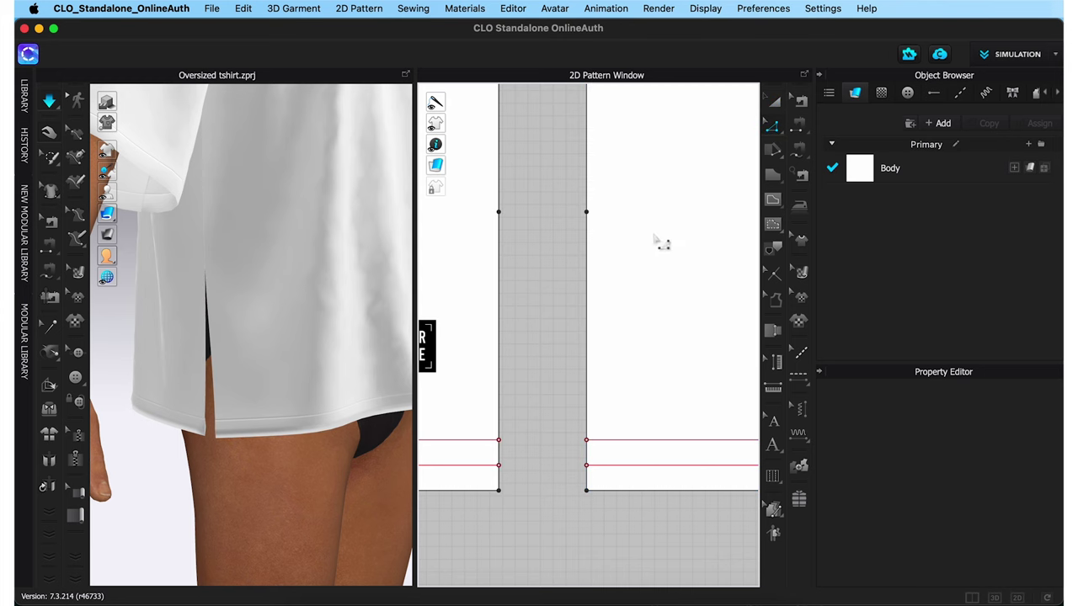
{"action": "left_click", "coordinate": [586, 360]}
{"action": "left_click_drag", "start_coordinate": [598, 464], "coordinate": [598, 486]}
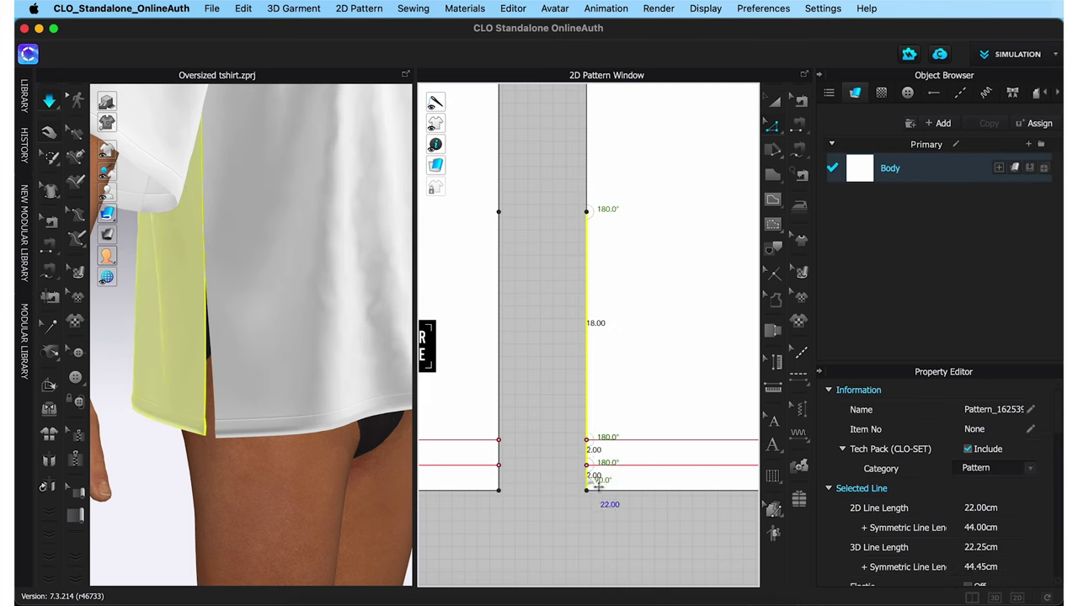
{"action": "right_click", "coordinate": [596, 486]}
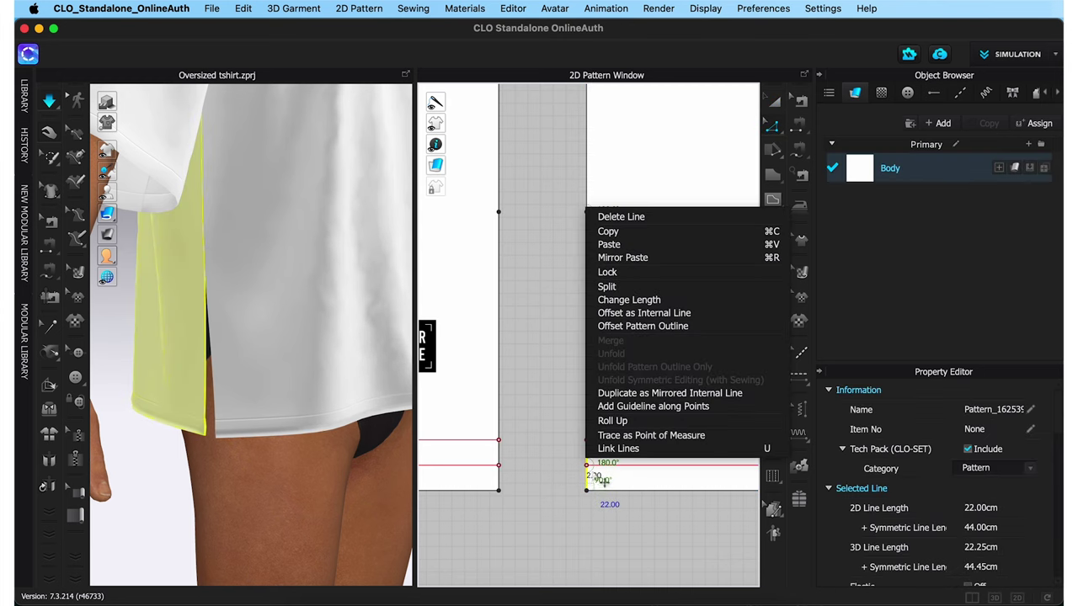
{"action": "left_click", "coordinate": [665, 317]}
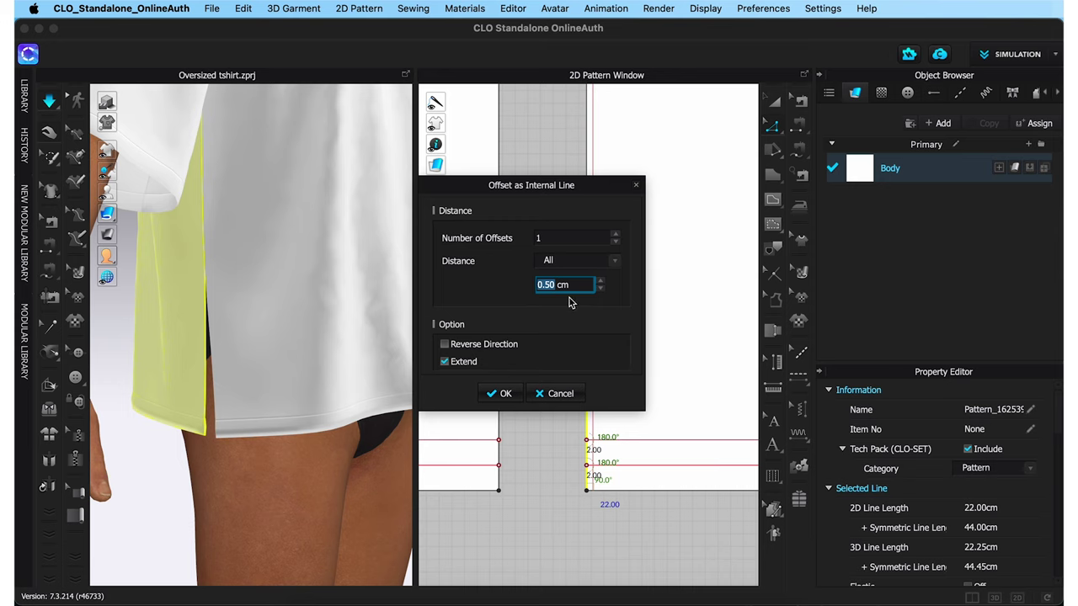
{"action": "left_click", "coordinate": [445, 362]}
{"action": "left_click", "coordinate": [496, 391]}
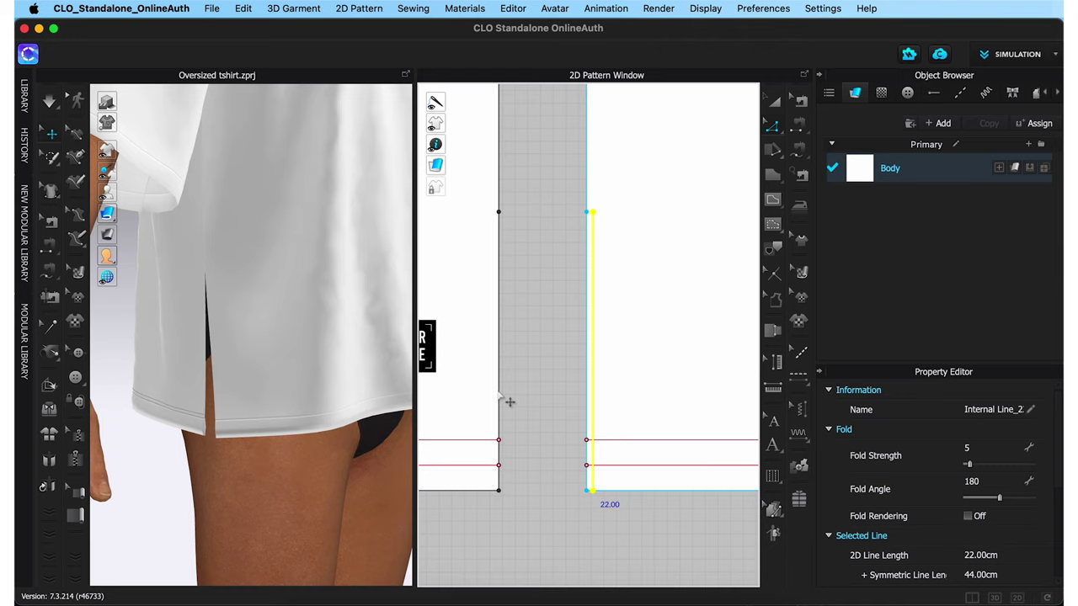
- Show internal lines on the 3D garment and offset the front pattern's full slit edge as an internal line at 0.50 cm
{"action": "mouse_move", "coordinate": [121, 167]}
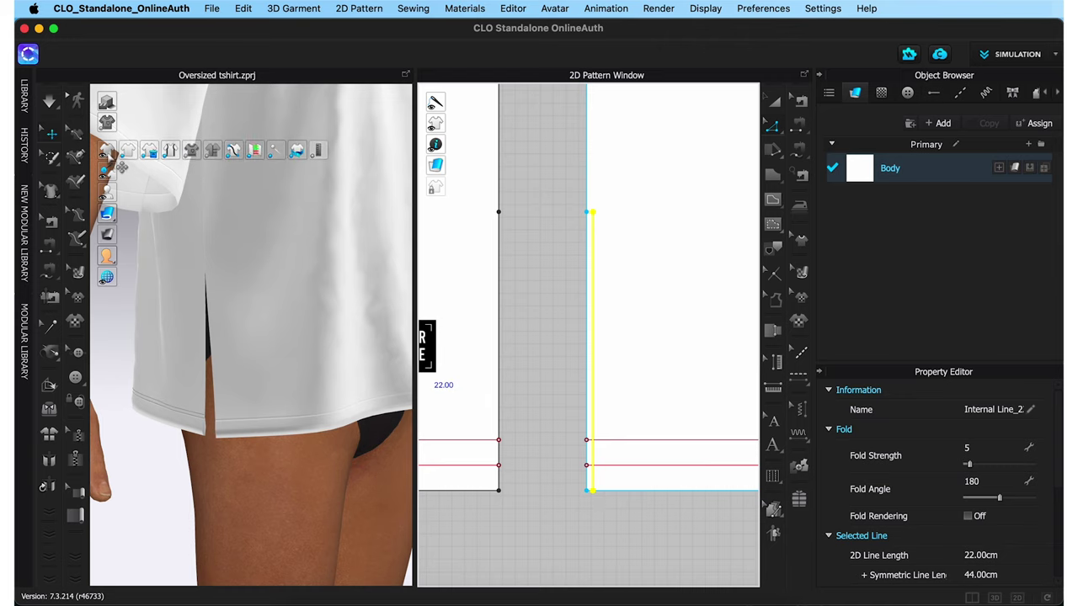
{"action": "left_click", "coordinate": [191, 151]}
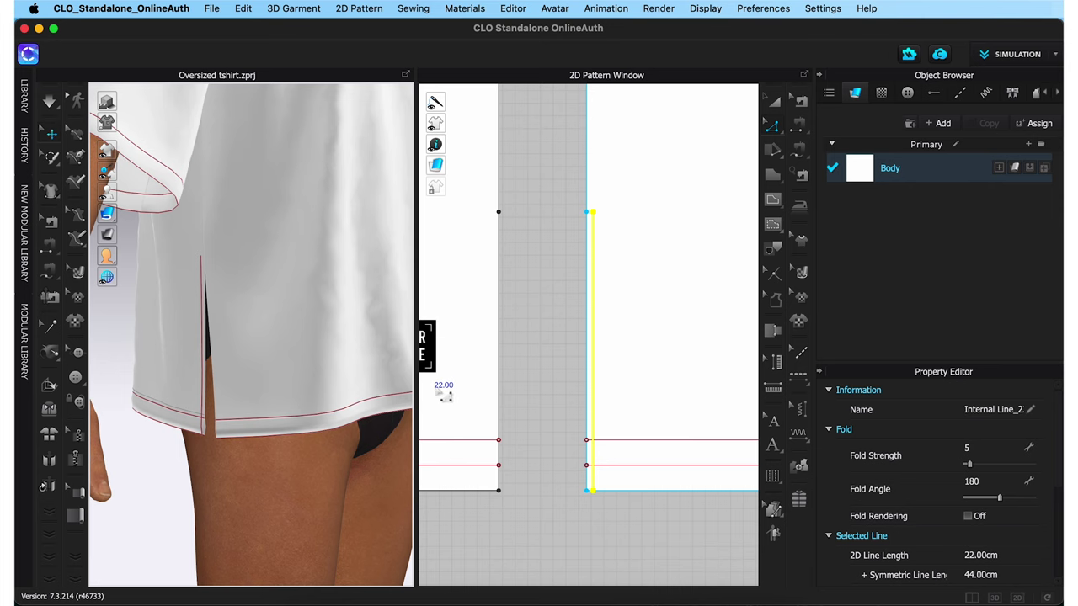
{"action": "left_click", "coordinate": [498, 386]}
{"action": "left_click", "coordinate": [499, 452], "text": "shift"}
{"action": "left_click", "coordinate": [498, 478], "text": "shift"}
{"action": "right_click", "coordinate": [512, 488]}
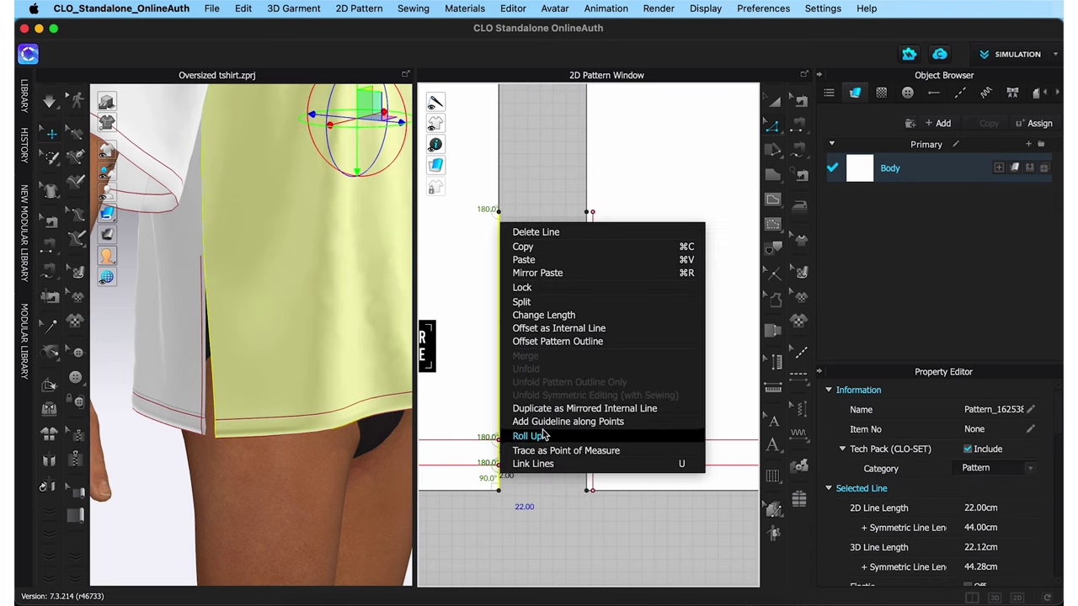
{"action": "left_click", "coordinate": [575, 330]}
{"action": "left_click", "coordinate": [509, 394]}
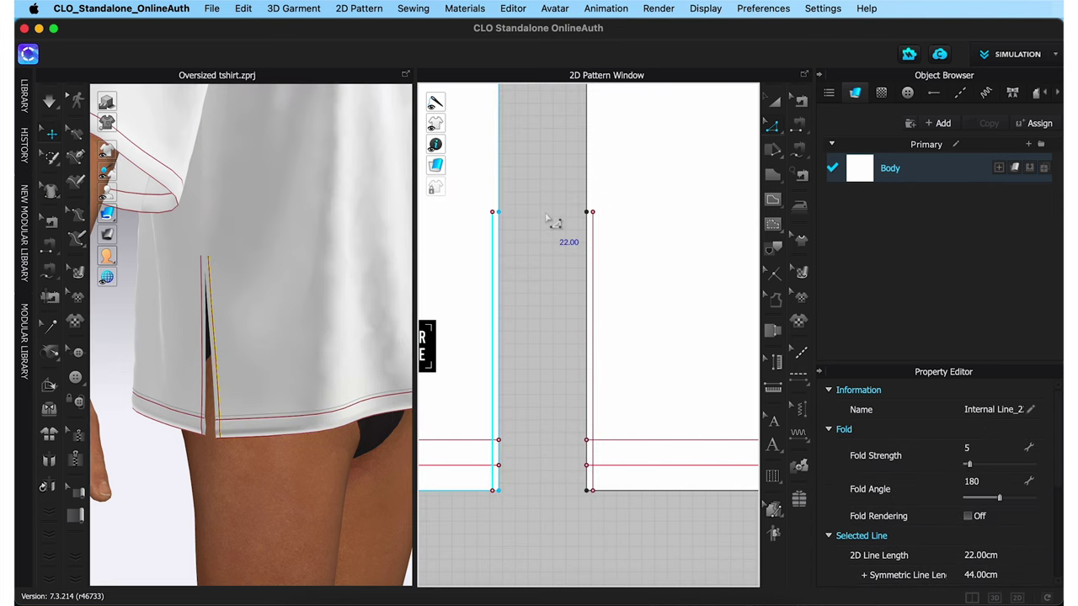
- Draw 0.50 cm horizontal internal lines joining the slit's top point to the offset line on the back and front patterns
{"action": "scroll", "coordinate": [550, 222], "scroll_direction": "up", "scroll_amount": 5}
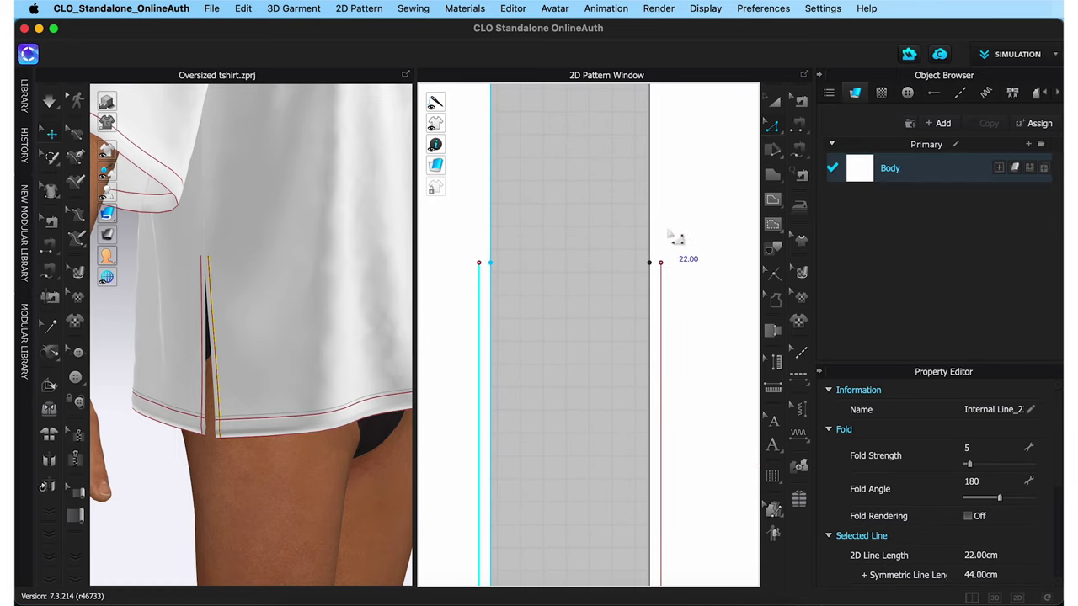
{"action": "left_click", "coordinate": [775, 201]}
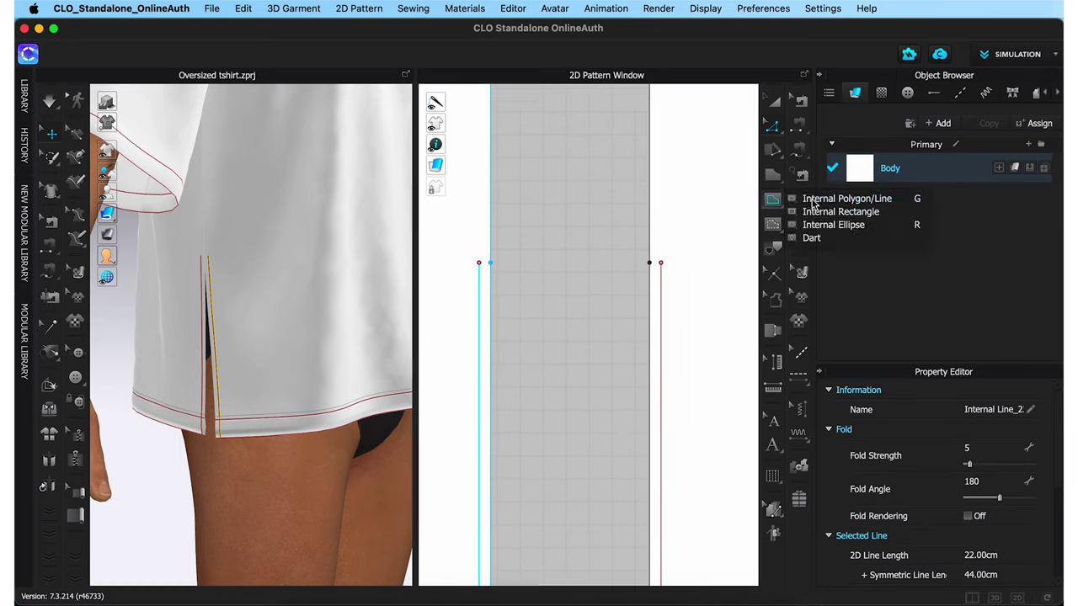
{"action": "left_click", "coordinate": [808, 200]}
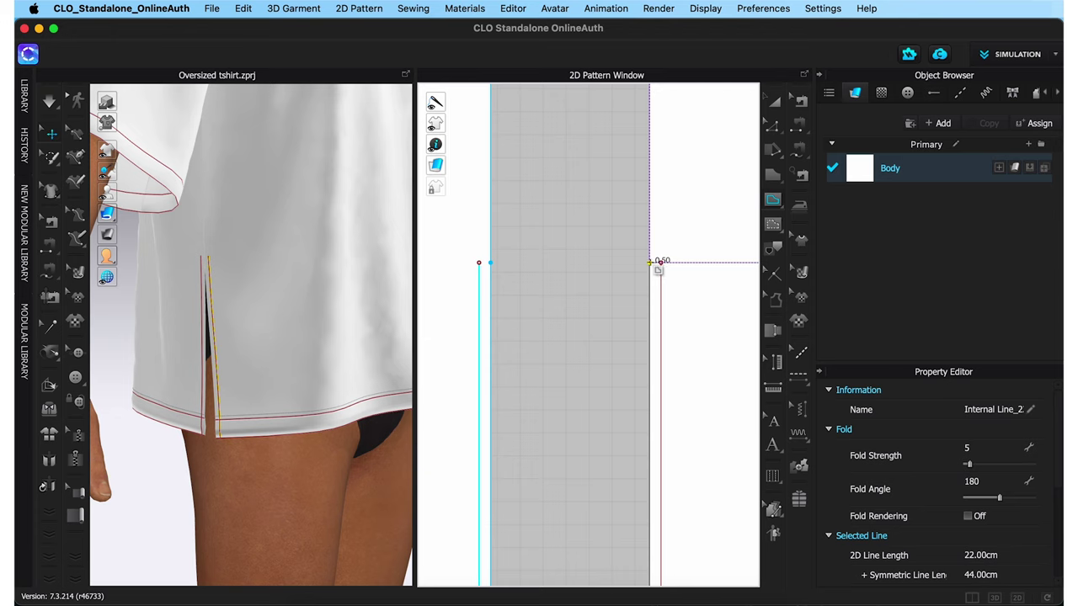
{"action": "left_click", "coordinate": [650, 263]}
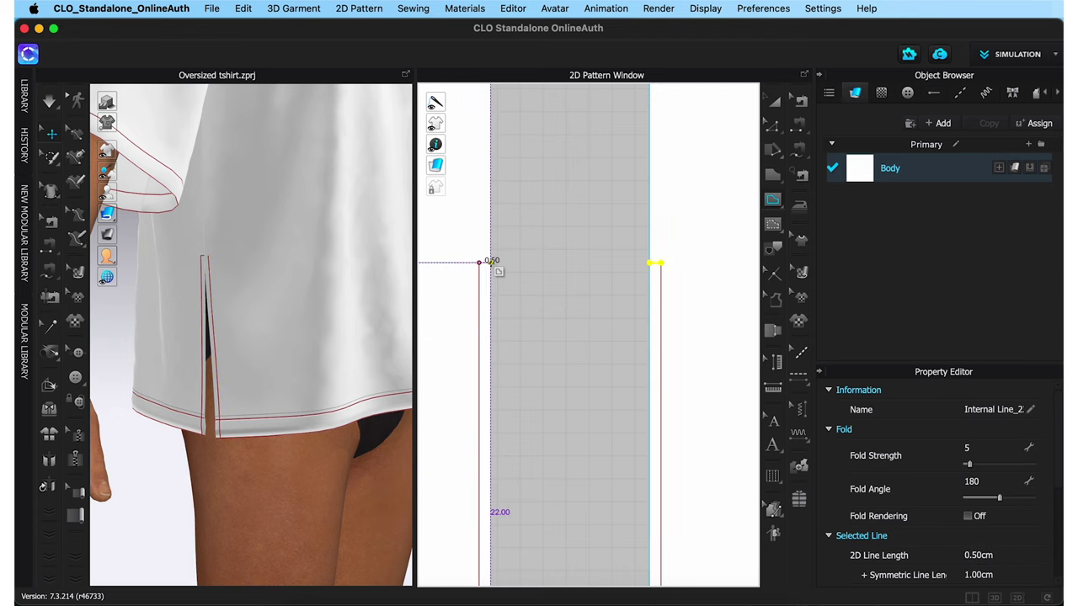
{"action": "left_click", "coordinate": [480, 262]}
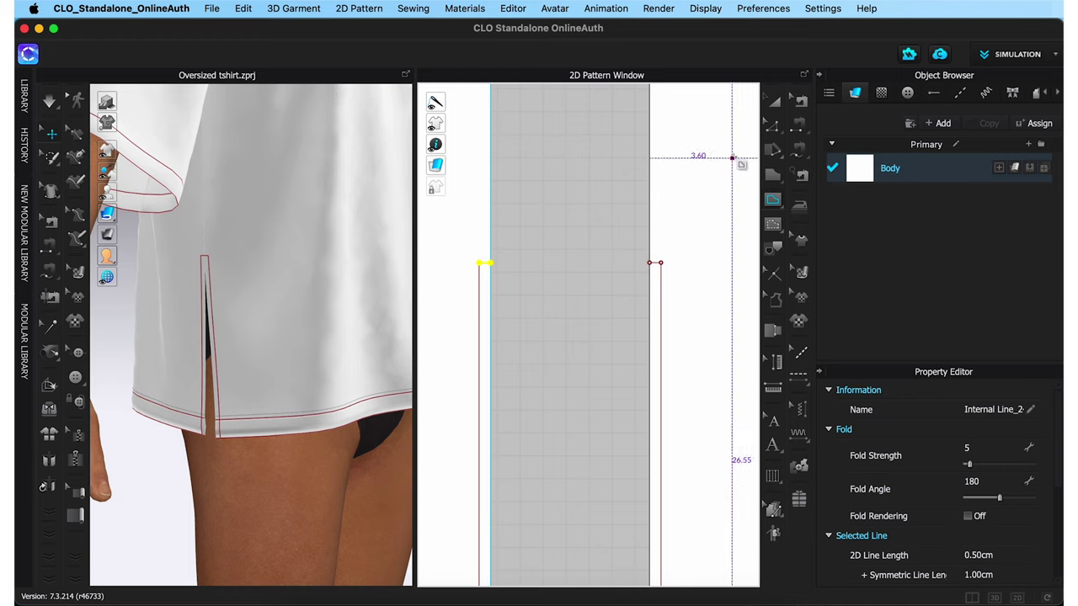
- Join the overlapping points where the short lines meet the offset lines at the slit top on both patterns
{"action": "key", "text": "z"}
{"action": "left_click_drag", "start_coordinate": [684, 250], "coordinate": [661, 269]}
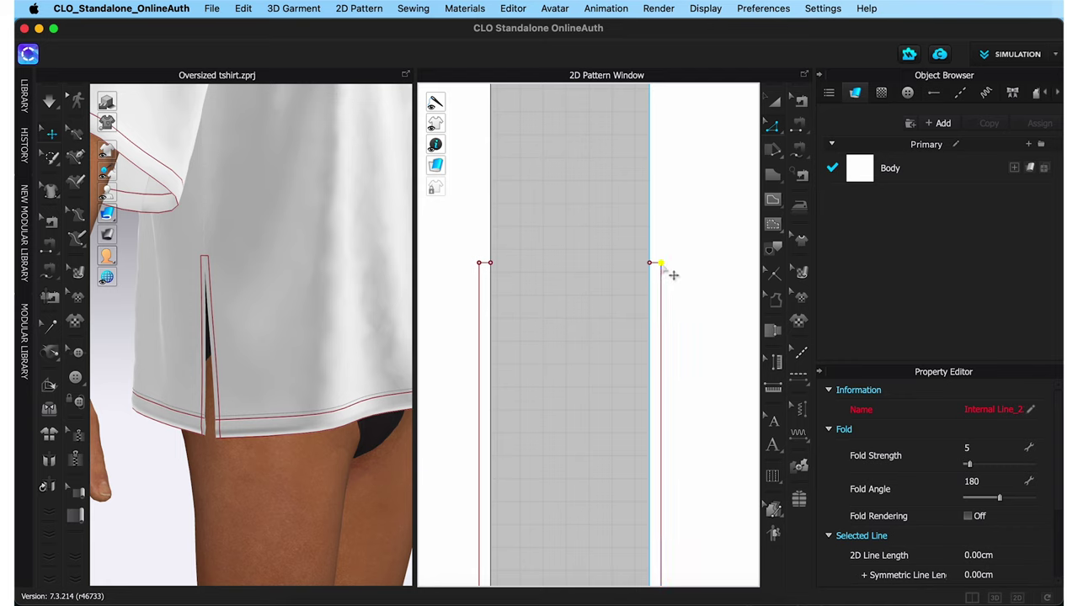
{"action": "right_click", "coordinate": [661, 266]}
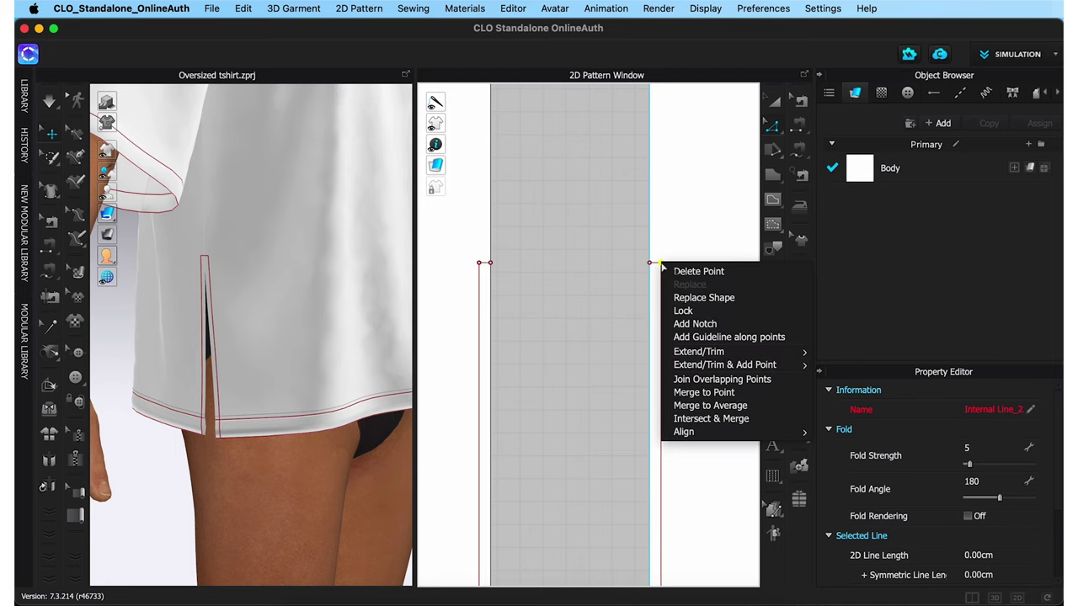
{"action": "left_click", "coordinate": [742, 381]}
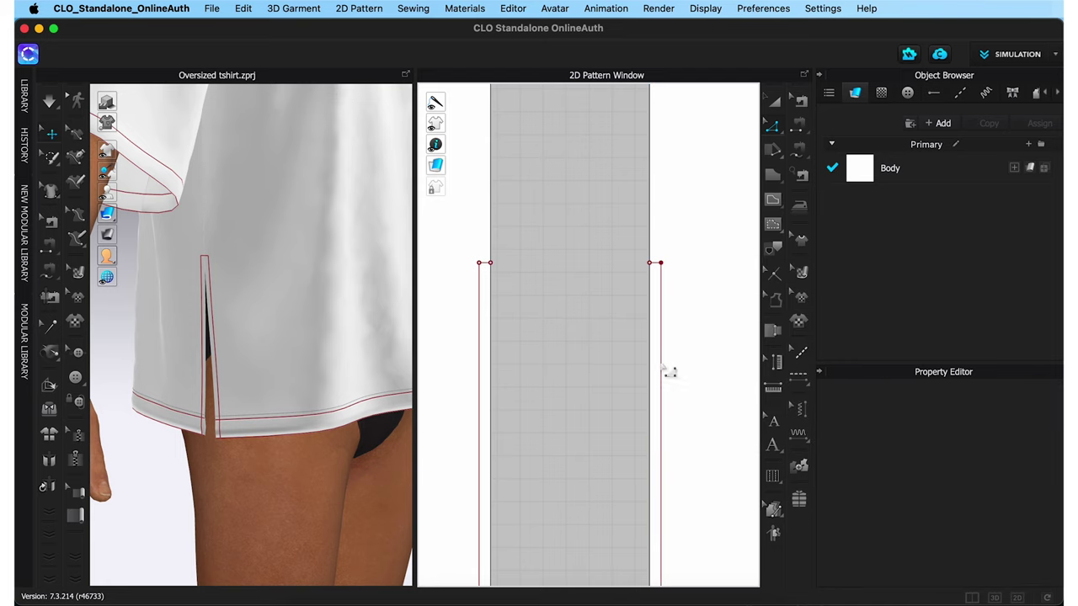
{"action": "left_click_drag", "start_coordinate": [462, 251], "coordinate": [486, 278]}
{"action": "right_click", "coordinate": [481, 264]}
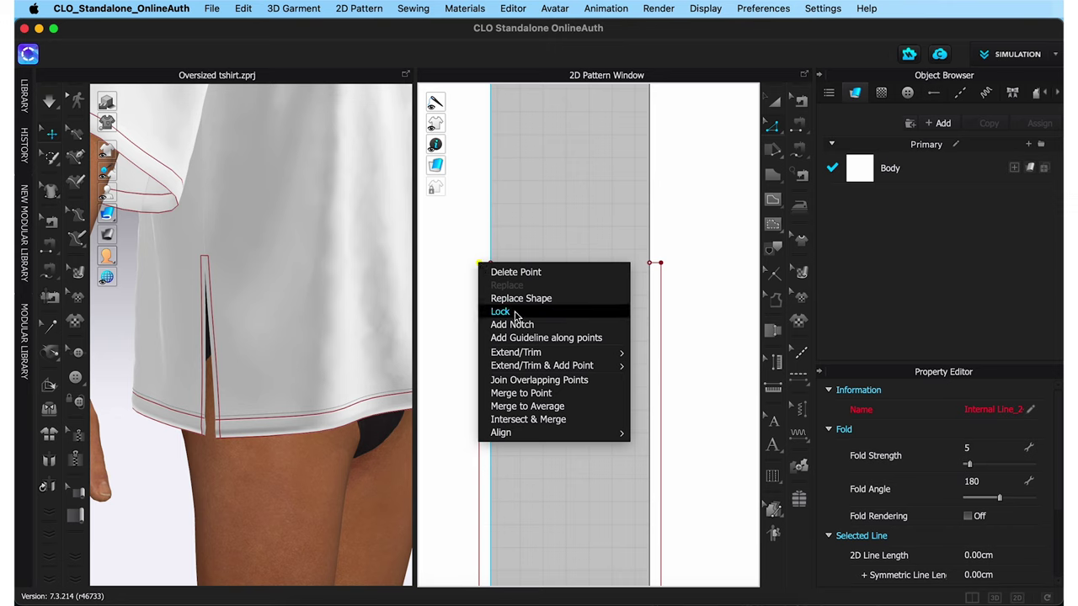
{"action": "left_click", "coordinate": [568, 379]}
- Cut the front and back patterns along the joined internal lines to separate the narrow strips along the slit
{"action": "right_click_drag", "start_coordinate": [567, 380], "coordinate": [567, 216]}
{"action": "scroll", "coordinate": [567, 216], "scroll_direction": "down", "scroll_amount": 2}
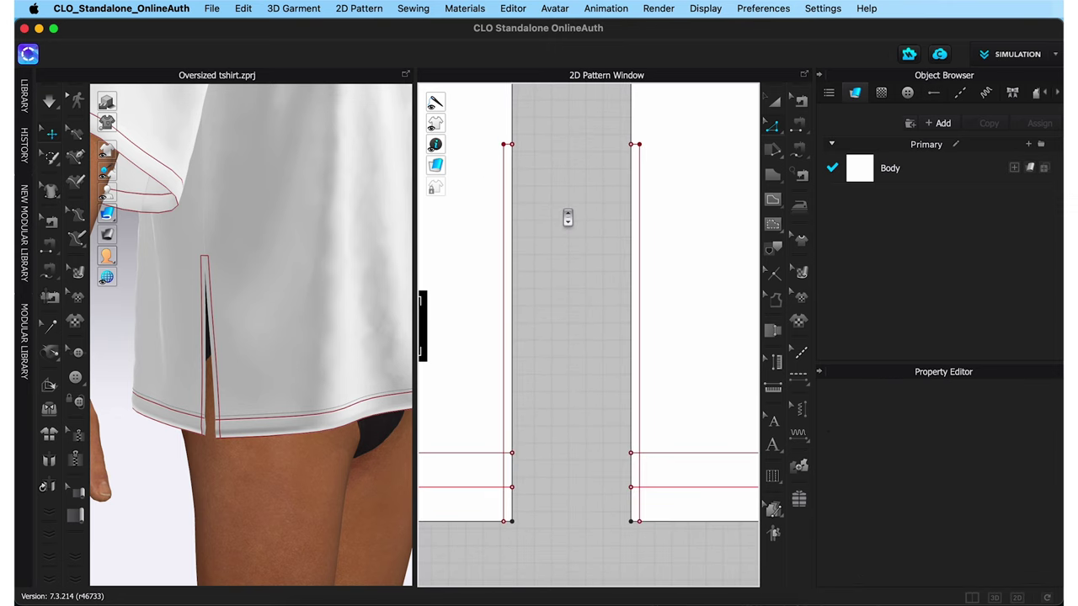
{"action": "left_click", "coordinate": [774, 101]}
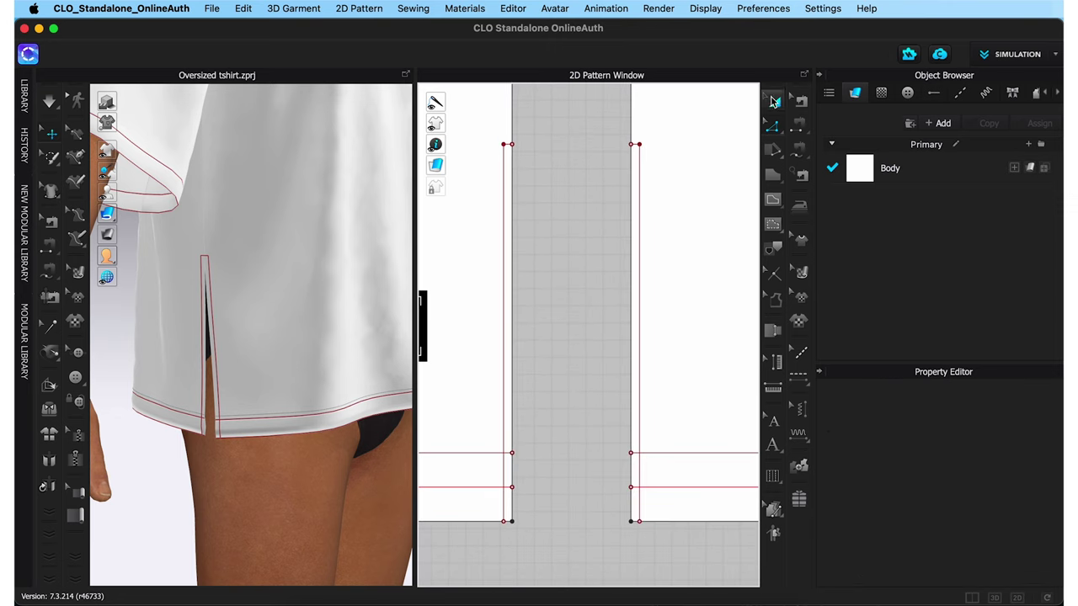
{"action": "left_click", "coordinate": [642, 154]}
{"action": "left_click", "coordinate": [504, 185], "text": "shift"}
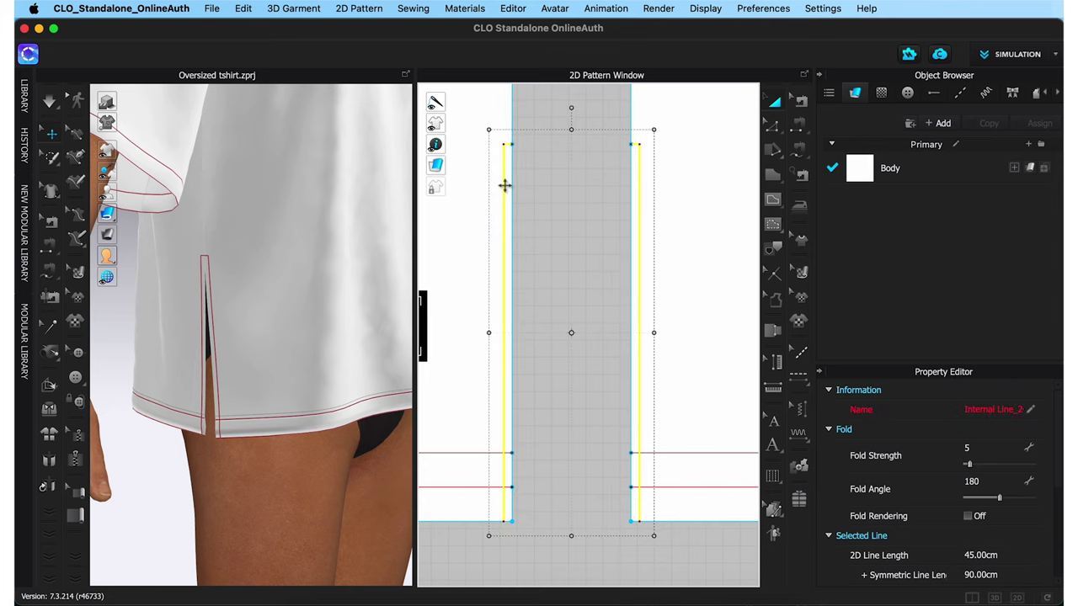
{"action": "right_click", "coordinate": [504, 185]}
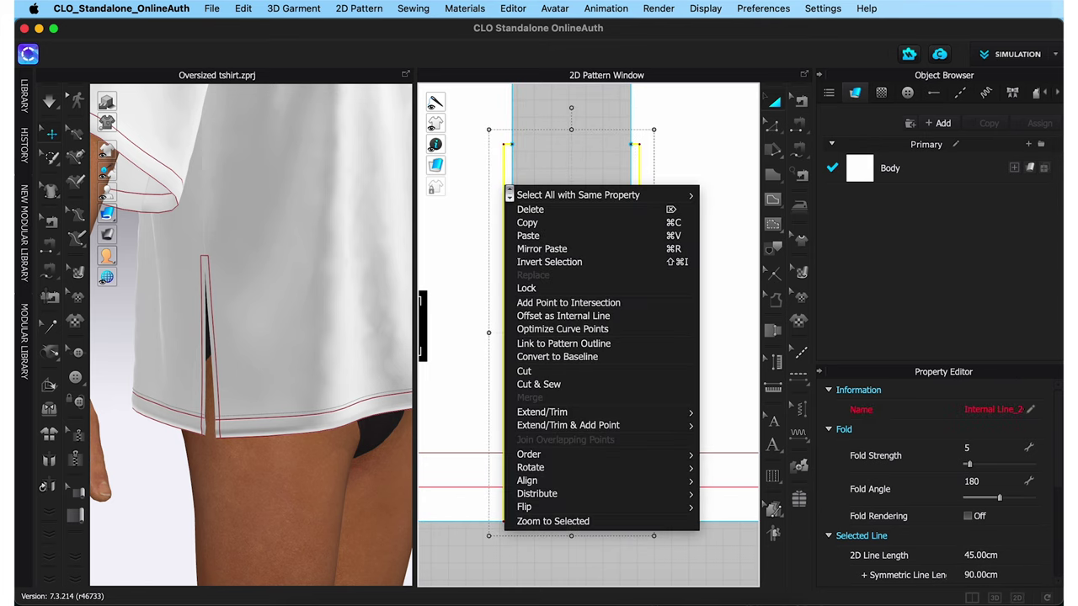
{"action": "left_click", "coordinate": [551, 372]}
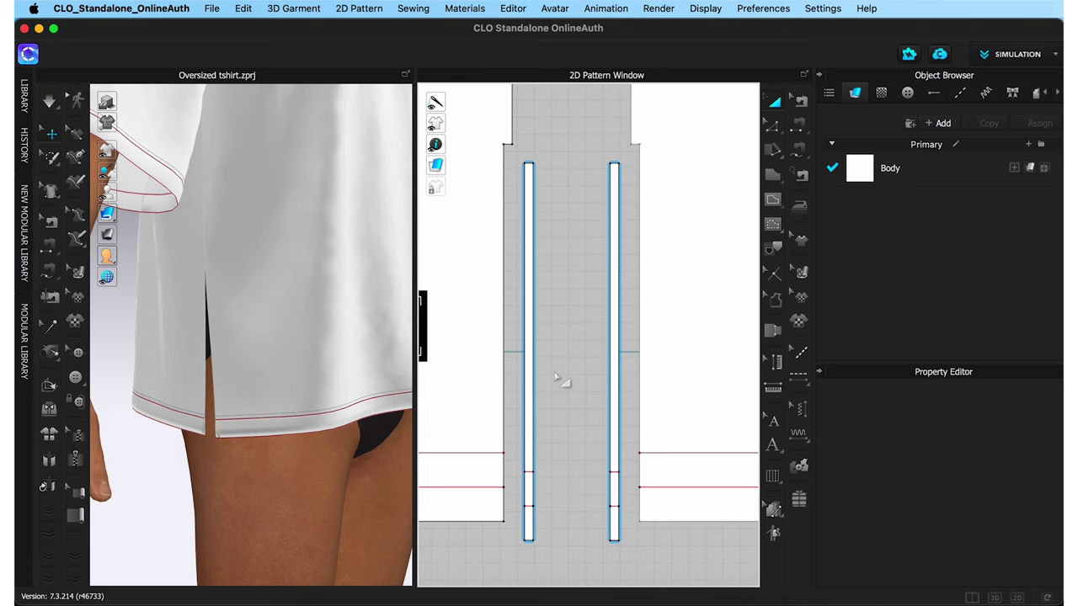
- Delete both narrow strips separated from the front and back slit edges, and simulate the garment with the widened slit
{"action": "left_click", "coordinate": [614, 300]}
{"action": "key", "text": "Delete"}
{"action": "left_click", "coordinate": [529, 308]}
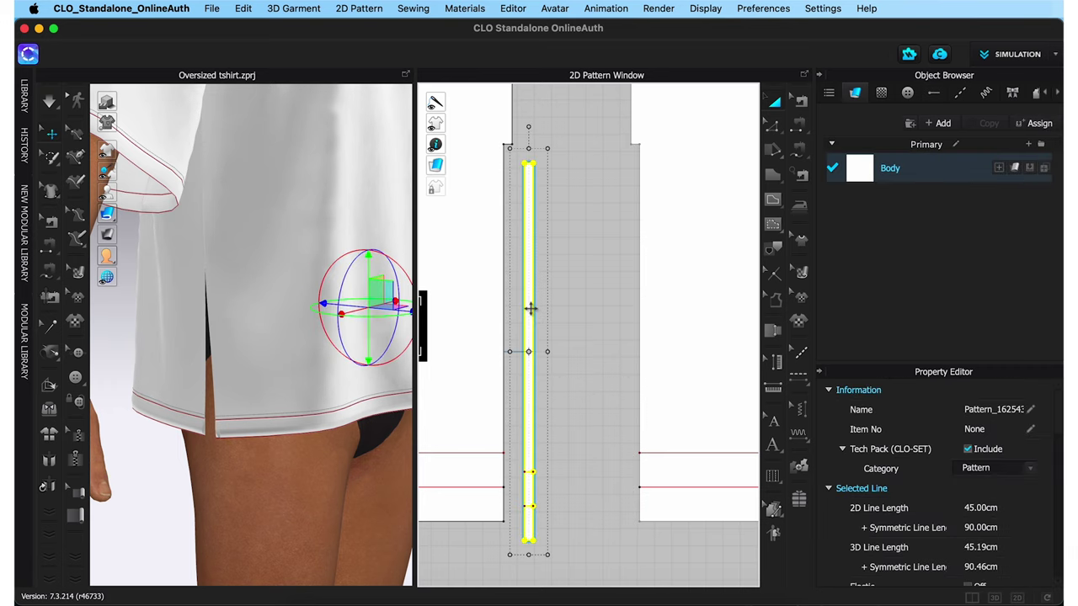
{"action": "key", "text": "Delete"}
{"action": "scroll", "coordinate": [539, 316], "scroll_direction": "down", "scroll_amount": 6}
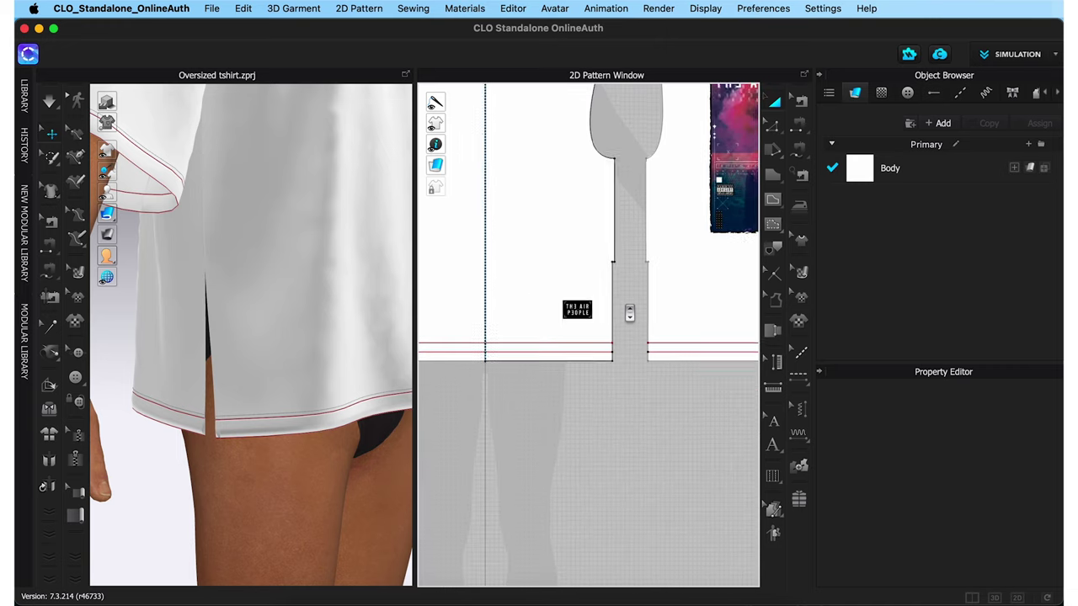
{"action": "key", "text": "ctrl+z"}
{"action": "left_click", "coordinate": [594, 397]}
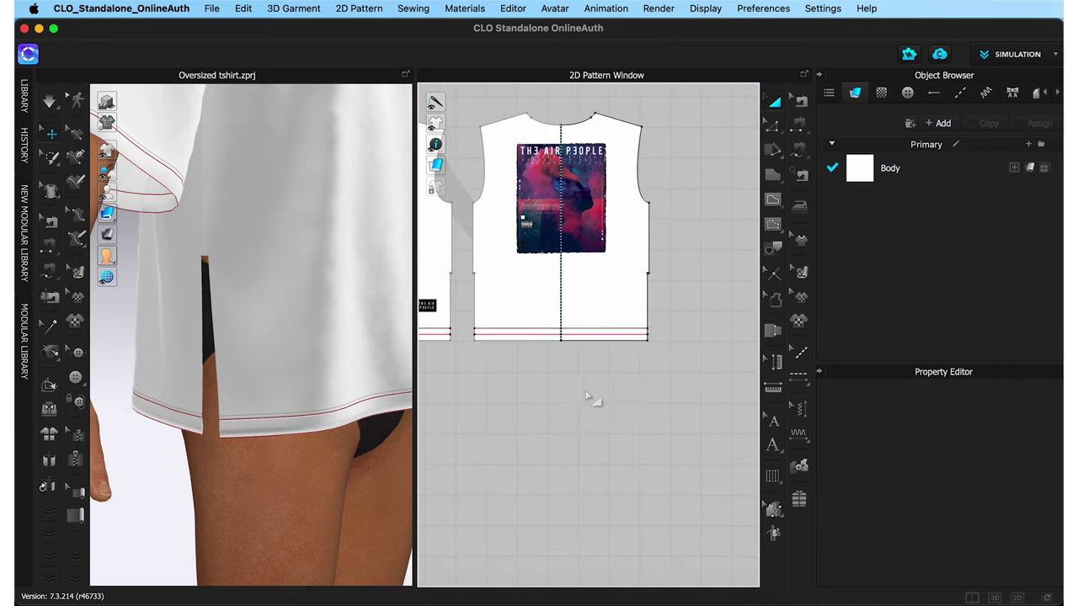
{"action": "scroll", "coordinate": [261, 370], "scroll_direction": "down", "scroll_amount": 1}
{"action": "key", "text": "space"}
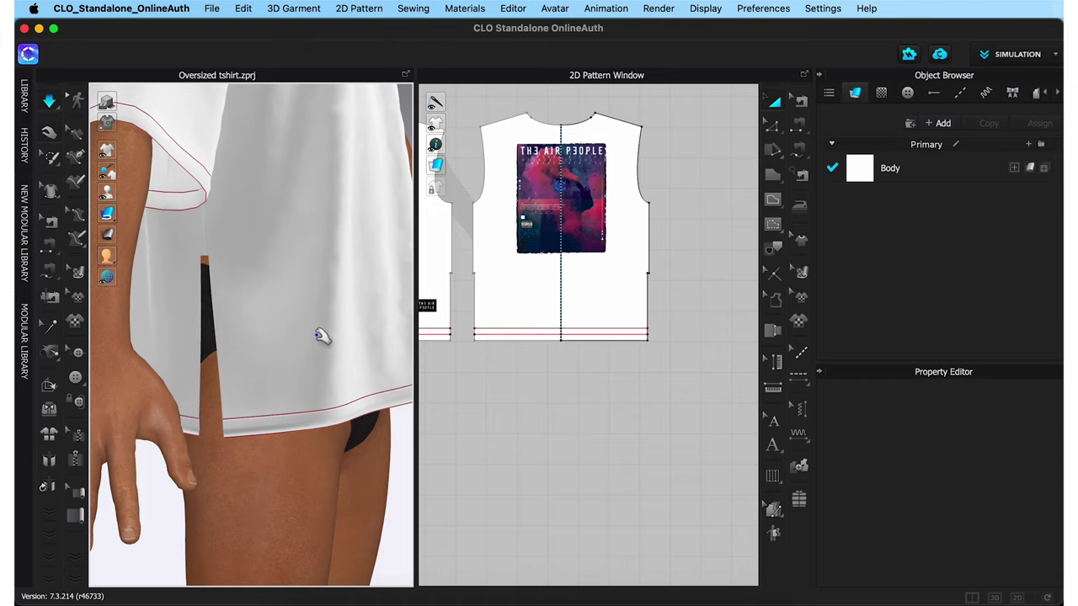
- Create a zipper between the two slit edges, from hem to slit top, on the side away from the front logo
{"action": "mouse_move", "coordinate": [320, 335]}
{"action": "right_mouse_down"}
{"action": "mouse_move", "coordinate": [332, 332]}
{"action": "mouse_move", "coordinate": [218, 345]}
{"action": "mouse_move", "coordinate": [330, 345]}
{"action": "mouse_move", "coordinate": [311, 341]}
{"action": "right_mouse_up"}
{"action": "scroll", "coordinate": [312, 345], "scroll_direction": "up", "scroll_amount": 5}
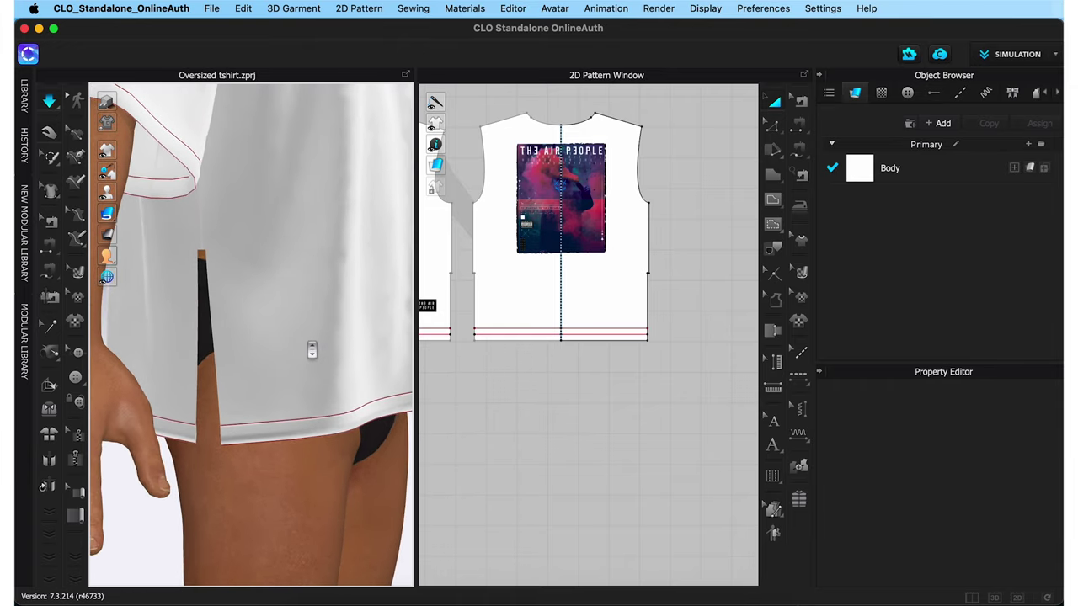
{"action": "right_click_drag", "start_coordinate": [488, 377], "coordinate": [591, 371]}
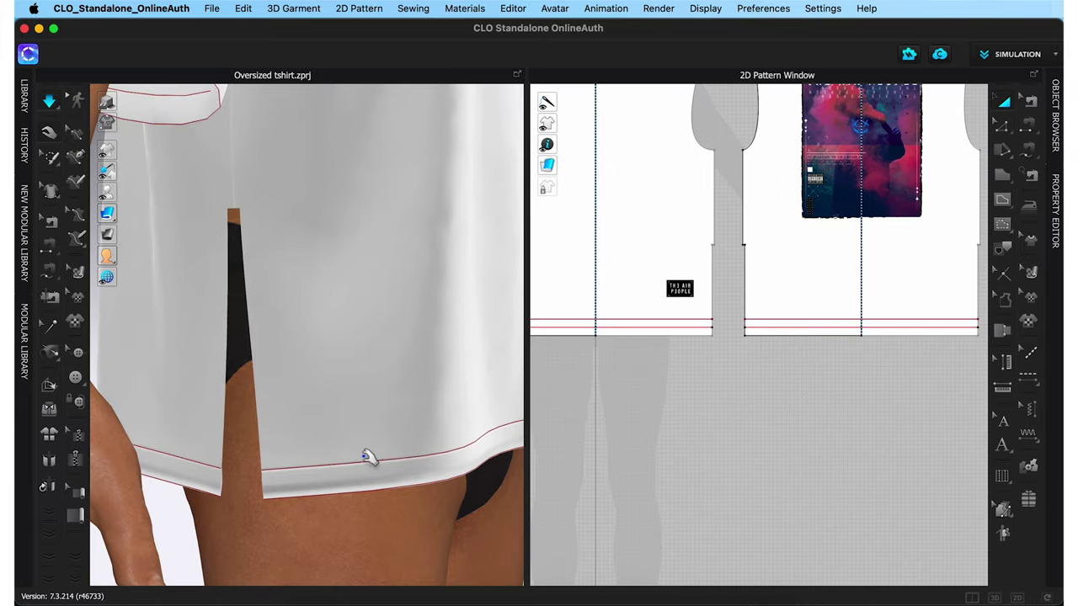
{"action": "left_click", "coordinate": [76, 461]}
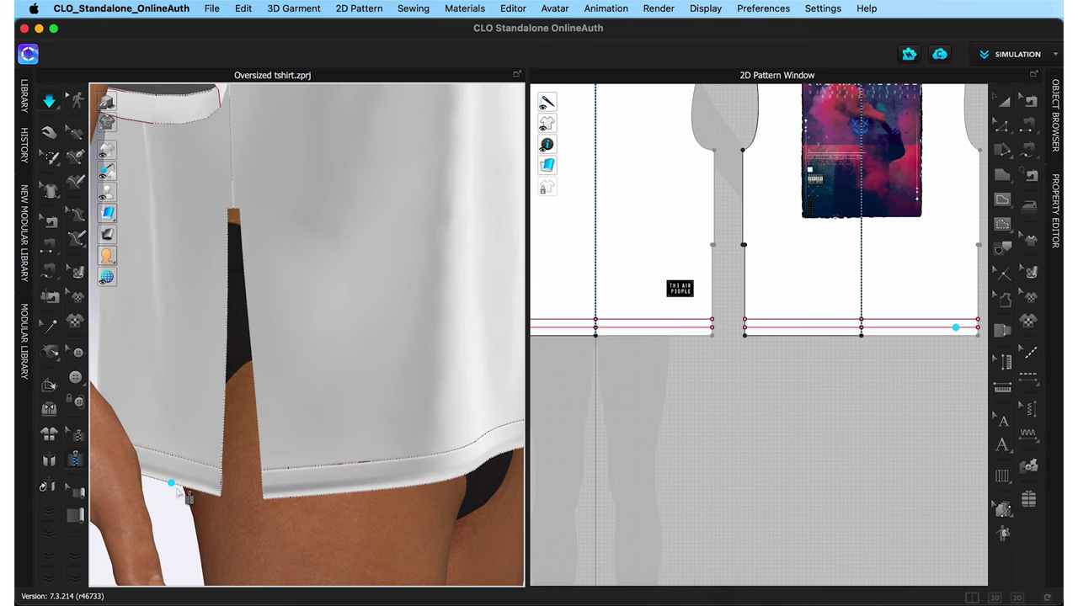
{"action": "left_click", "coordinate": [263, 498]}
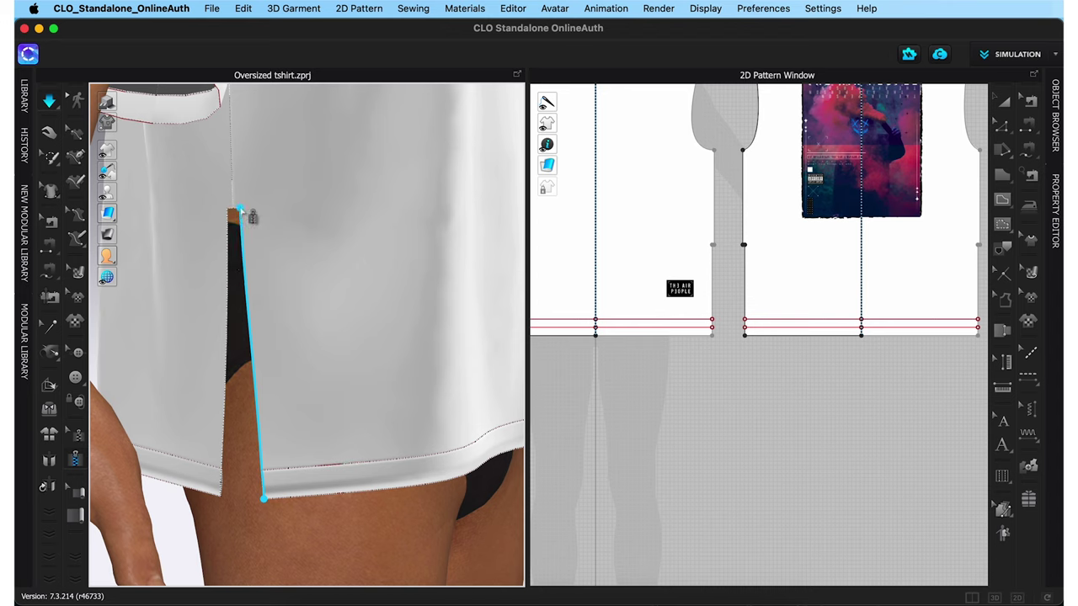
{"action": "key", "text": "Escape"}
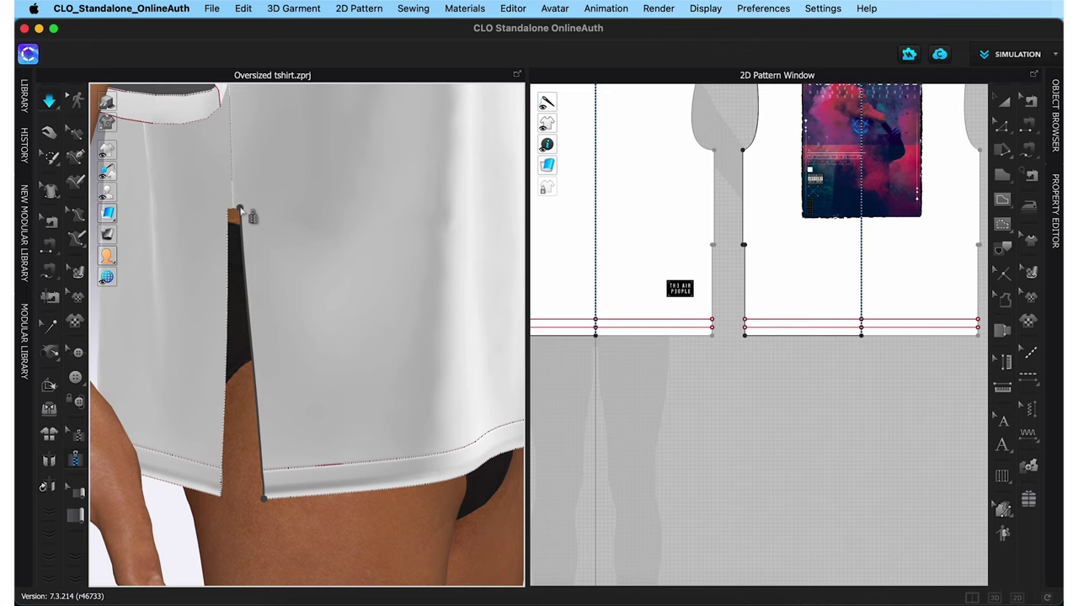
{"action": "left_click", "coordinate": [220, 496]}
{"action": "double_click", "coordinate": [232, 210]}
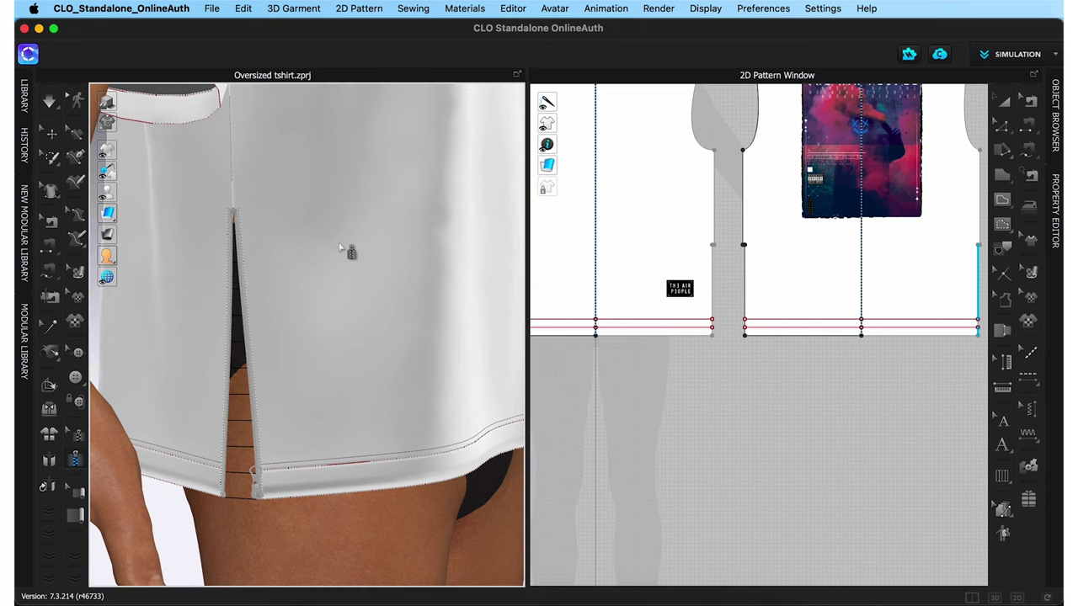
{"action": "key", "text": "q"}
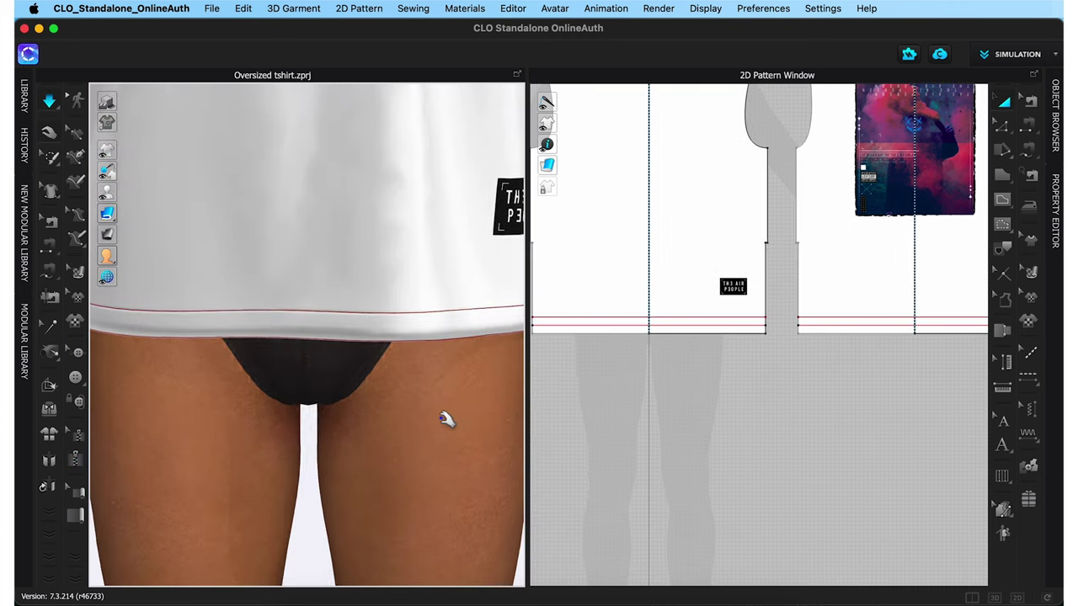
- Create a matching zipper from hem to slit top along the back and front slit edges on the logo side
{"action": "right_click_drag", "start_coordinate": [446, 419], "coordinate": [144, 469]}
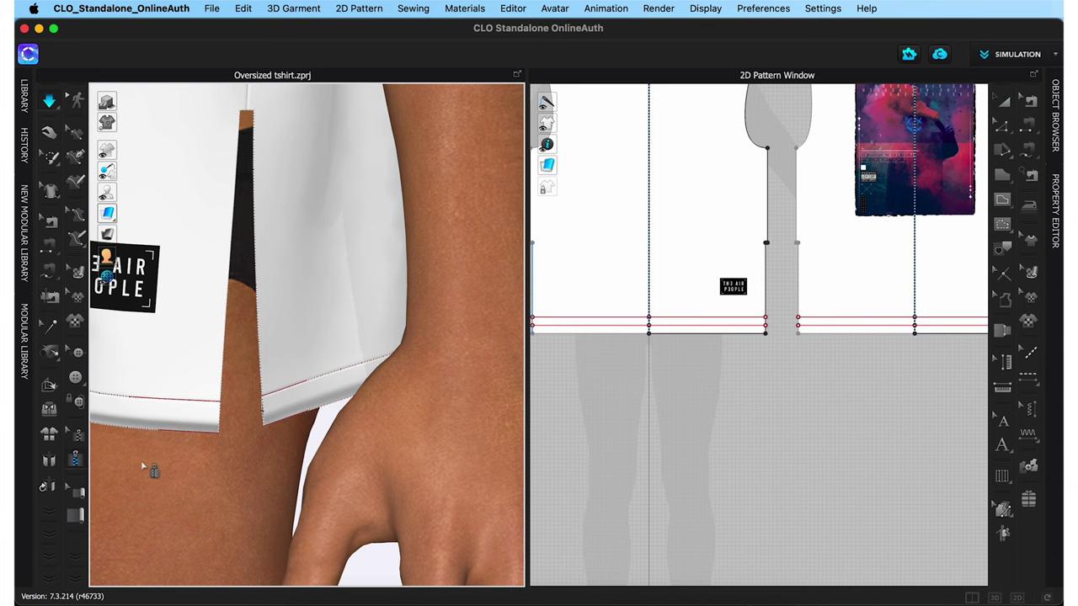
{"action": "left_click", "coordinate": [263, 427]}
{"action": "left_click", "coordinate": [252, 109]}
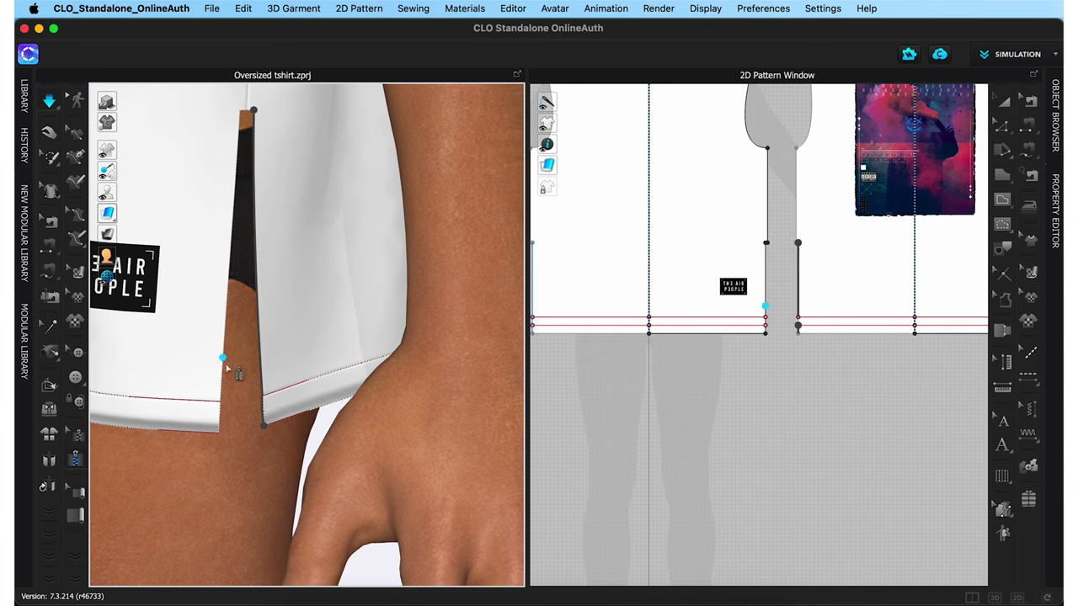
{"action": "left_click", "coordinate": [217, 431]}
{"action": "left_click", "coordinate": [244, 111]}
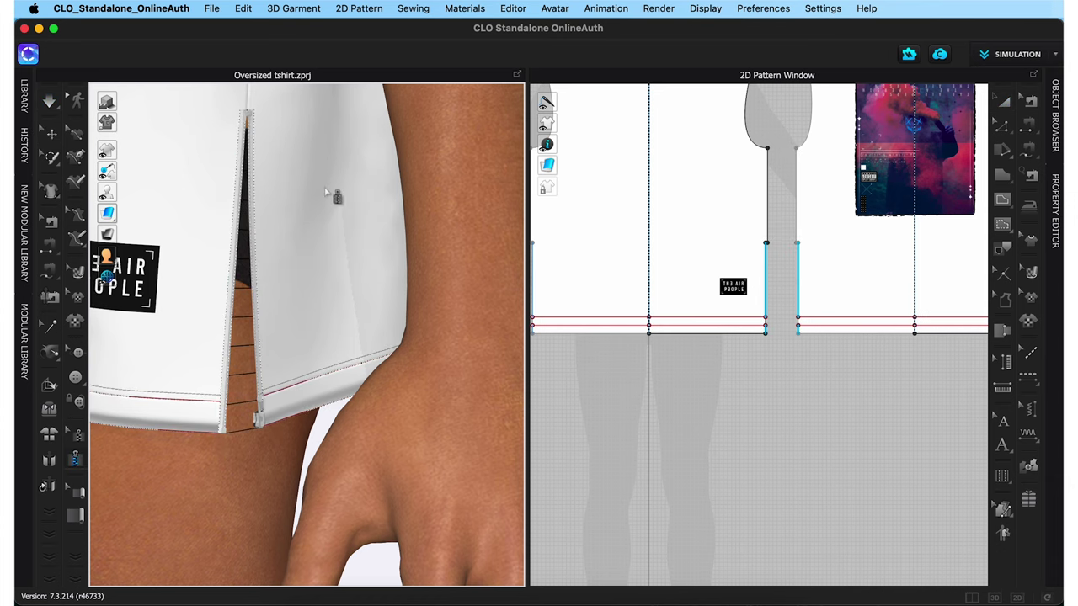
{"action": "key", "text": "2"}
- Select the zipper on the logo side and use the Plastic_01 preset for it
{"action": "right_click_drag", "start_coordinate": [363, 241], "coordinate": [336, 295]}
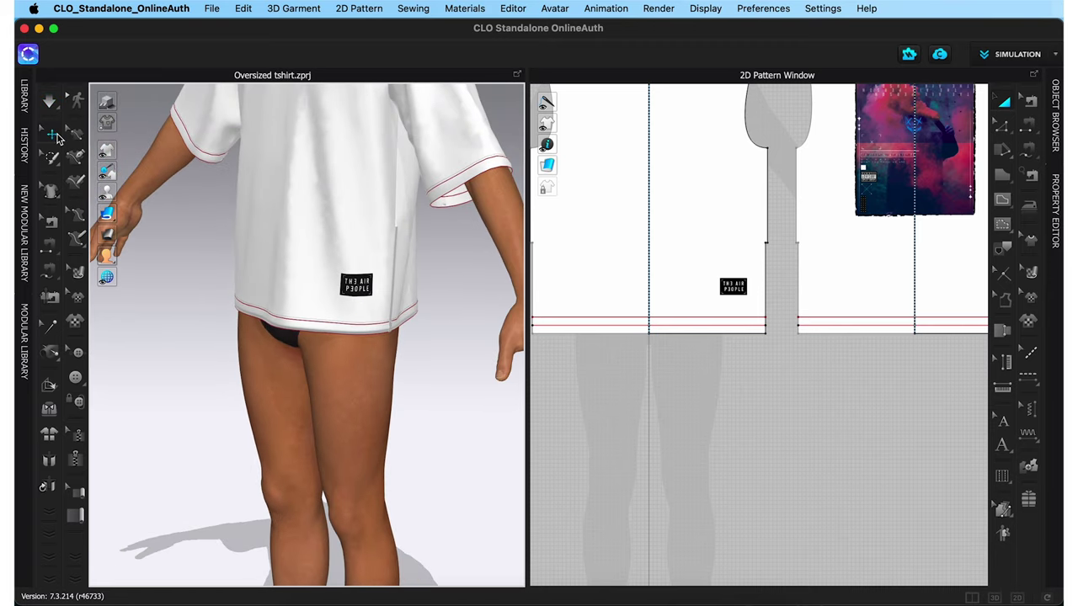
{"action": "right_click_drag", "start_coordinate": [399, 307], "coordinate": [226, 396]}
{"action": "left_click", "coordinate": [397, 345]}
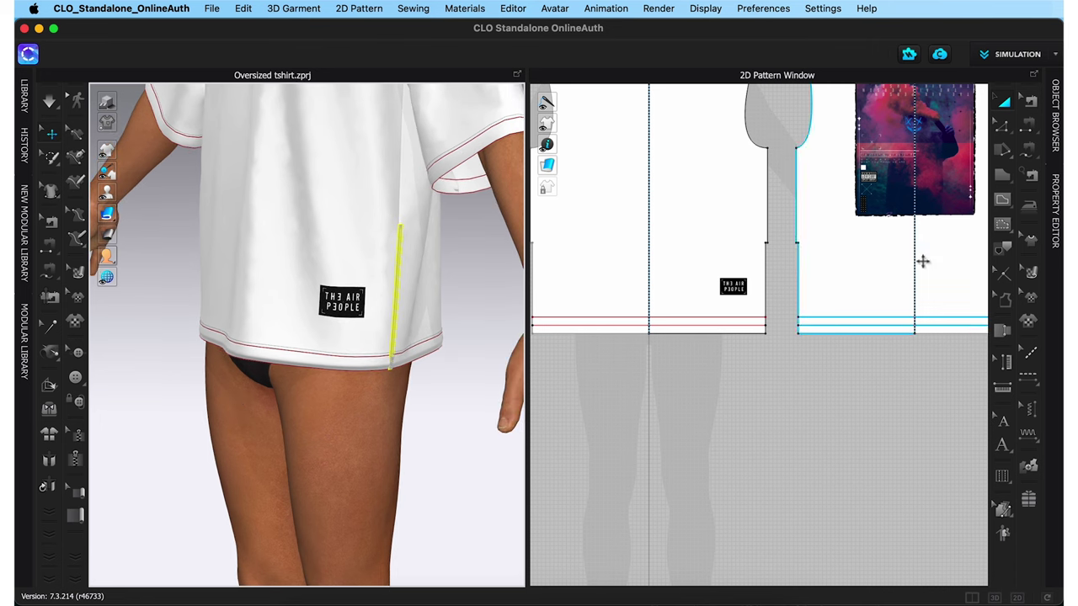
{"action": "left_click", "coordinate": [1055, 211]}
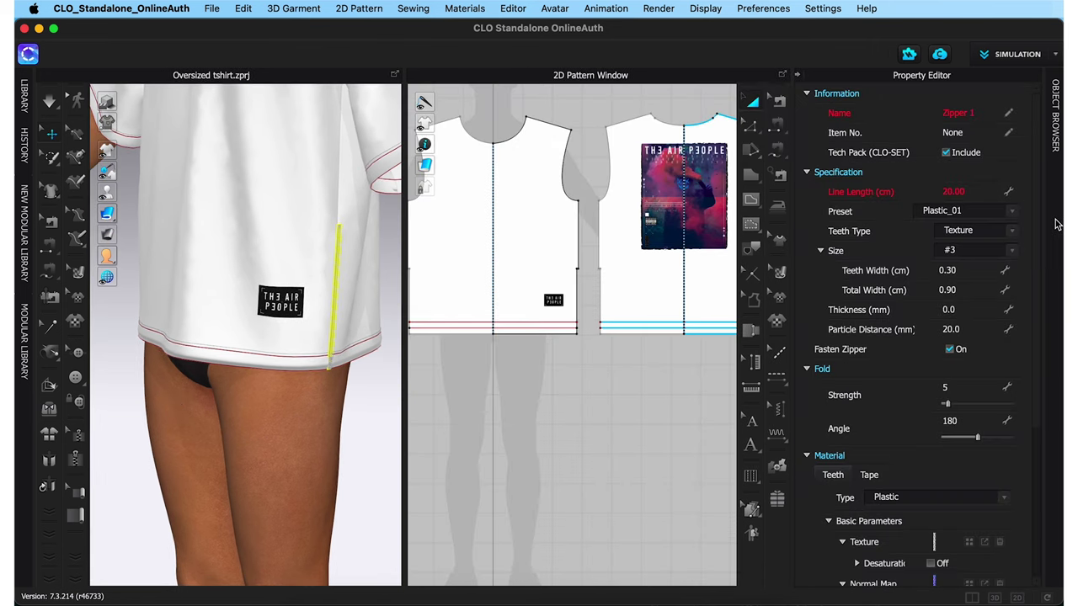
{"action": "left_click", "coordinate": [949, 211]}
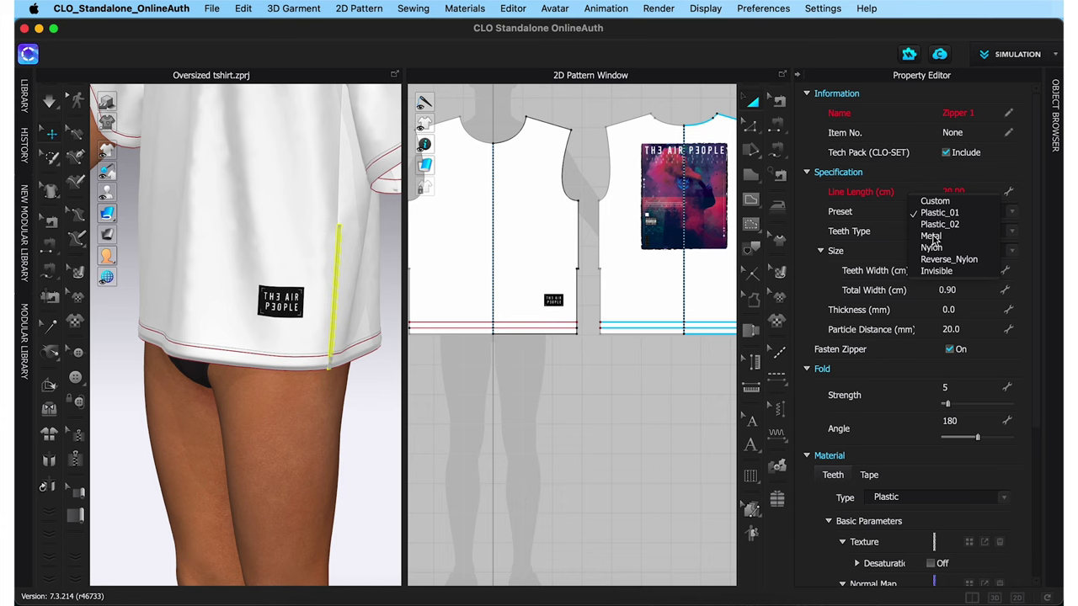
{"action": "left_click", "coordinate": [952, 213]}
{"action": "scroll", "coordinate": [941, 215], "scroll_direction": "down", "scroll_amount": 2}
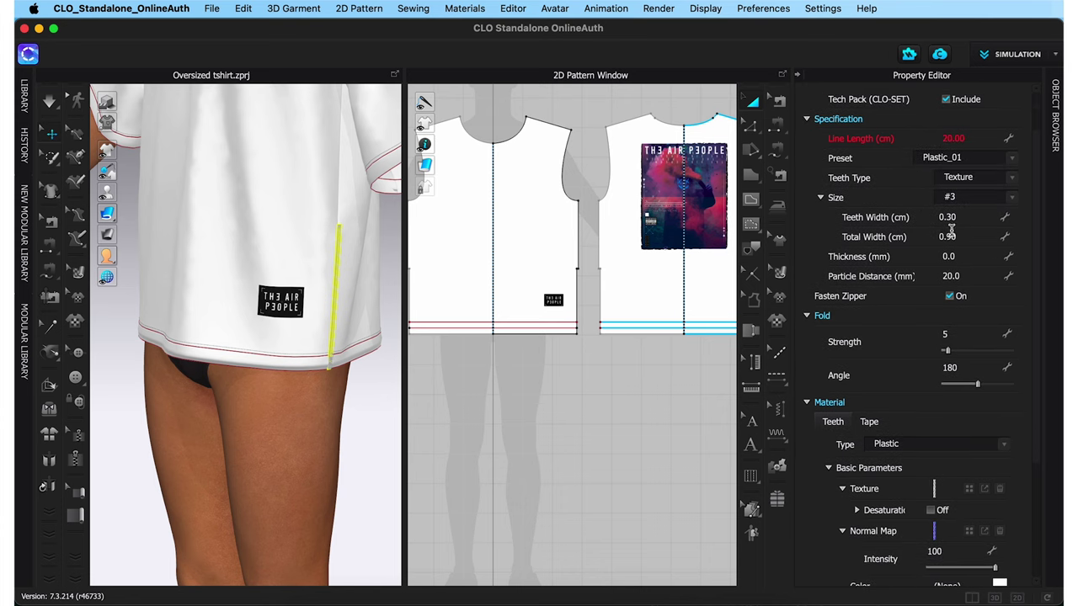
{"action": "scroll", "coordinate": [977, 273], "scroll_direction": "down", "scroll_amount": 5}
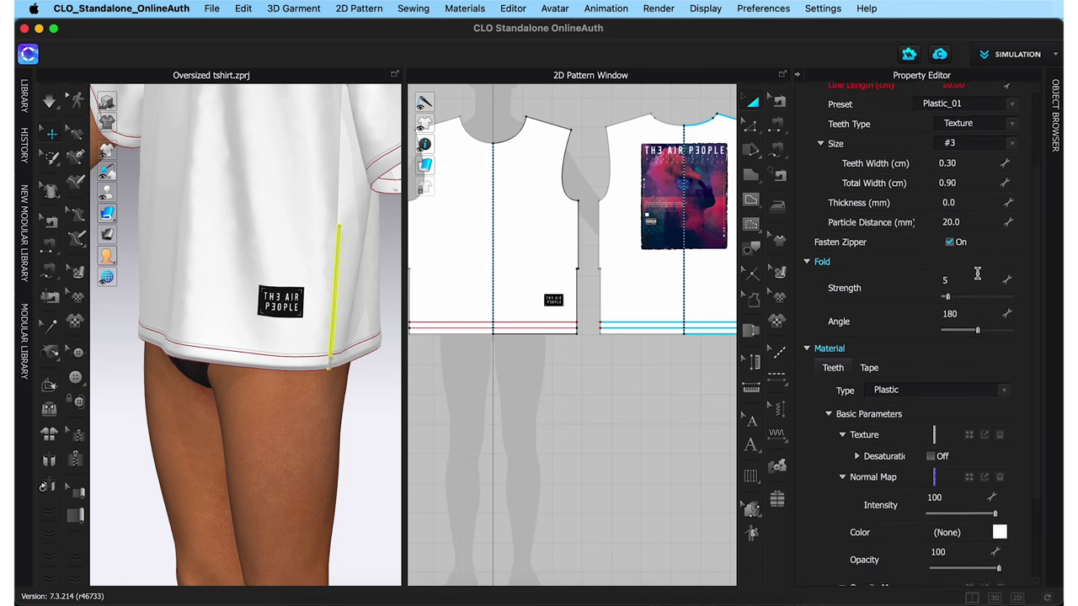
{"action": "scroll", "coordinate": [977, 273], "scroll_direction": "down", "scroll_amount": 1}
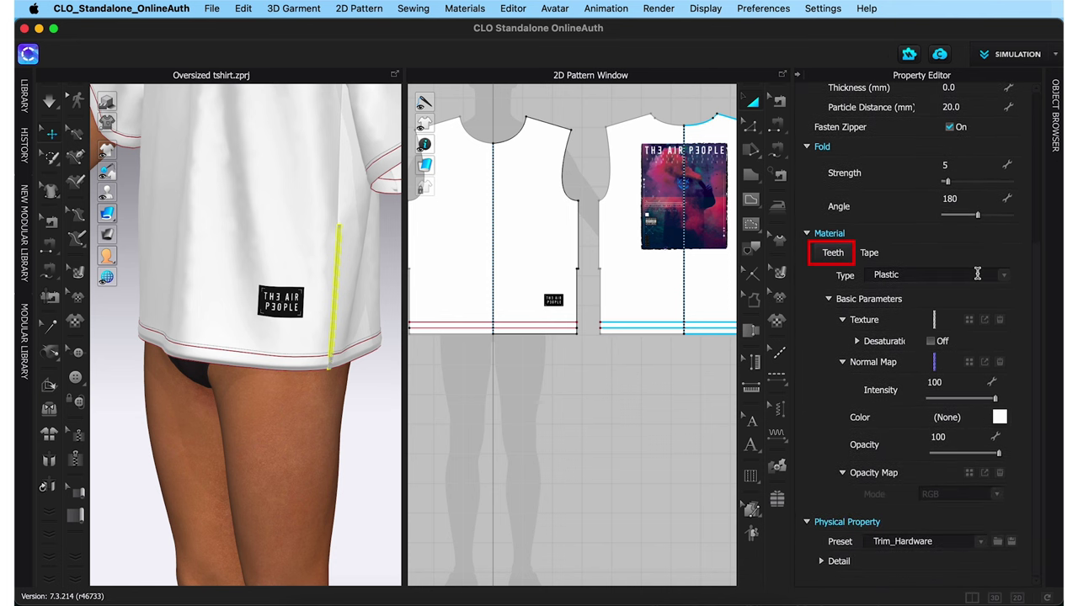
- Set both the teeth colour and the tape colour of the selected zipper to black
{"action": "left_click", "coordinate": [999, 420]}
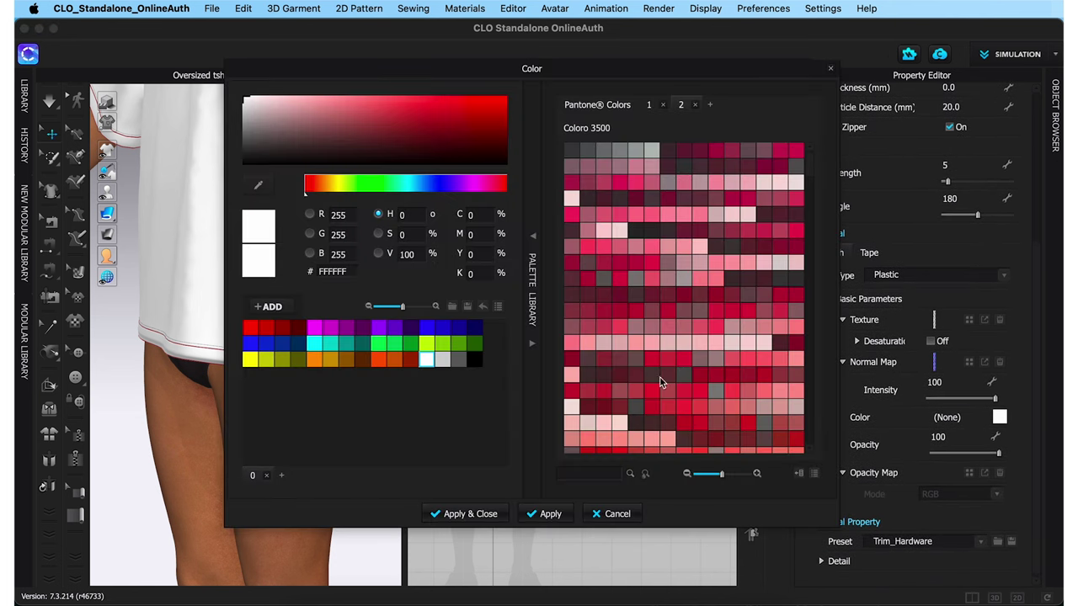
{"action": "left_click", "coordinate": [473, 360]}
{"action": "left_click", "coordinate": [469, 512]}
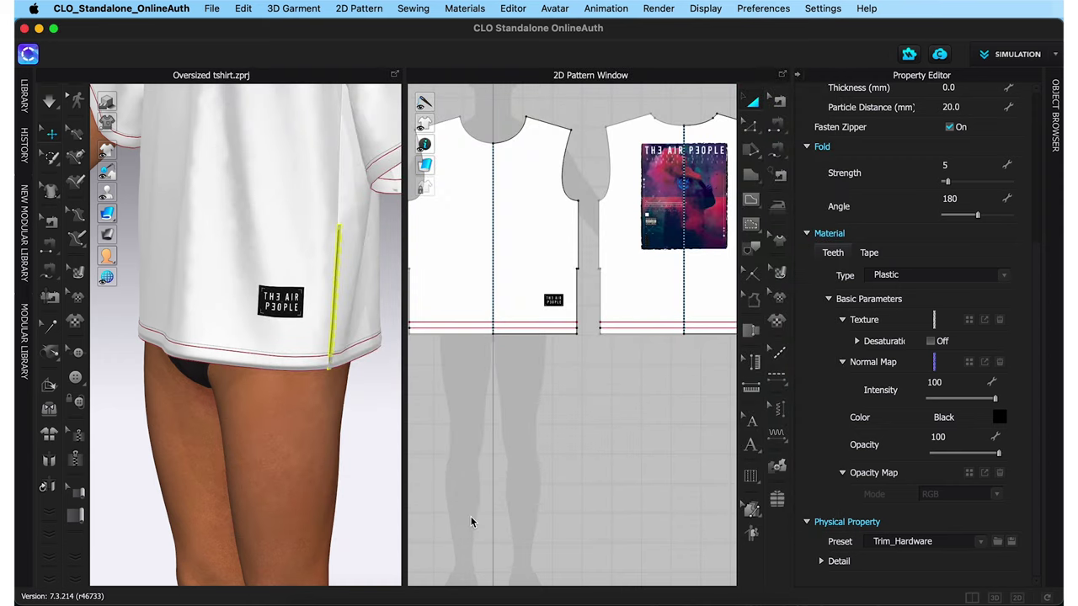
{"action": "left_click", "coordinate": [870, 254]}
{"action": "left_click", "coordinate": [999, 538]}
{"action": "left_click", "coordinate": [472, 360]}
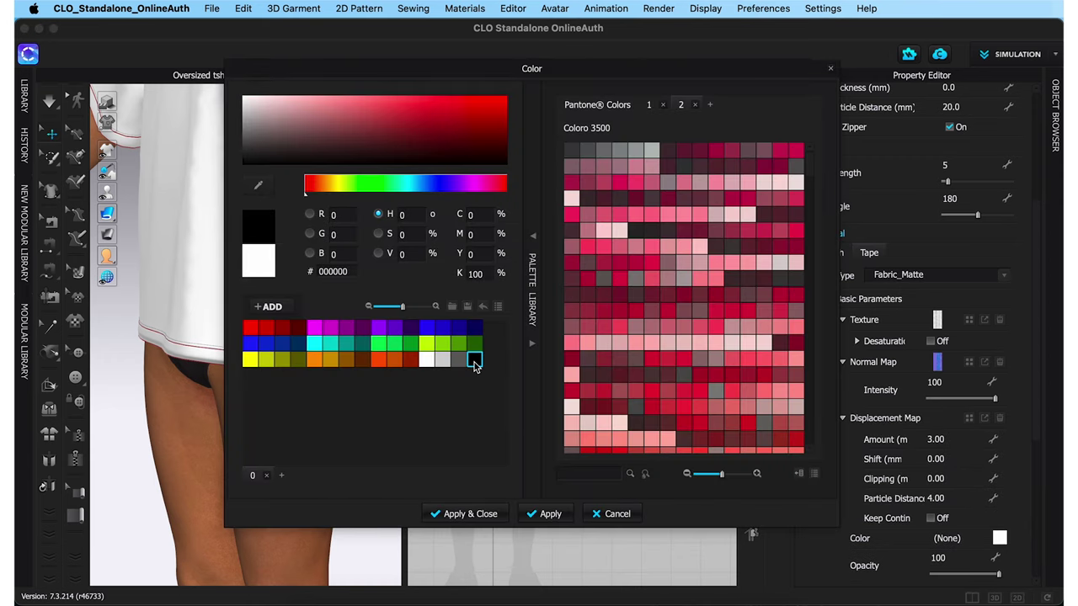
{"action": "left_click", "coordinate": [459, 513]}
- Select the logo-side zipper's slider at the hem and give it a wide tapered puller, keeping the slider body shape
{"action": "right_click_drag", "start_coordinate": [391, 477], "coordinate": [460, 426]}
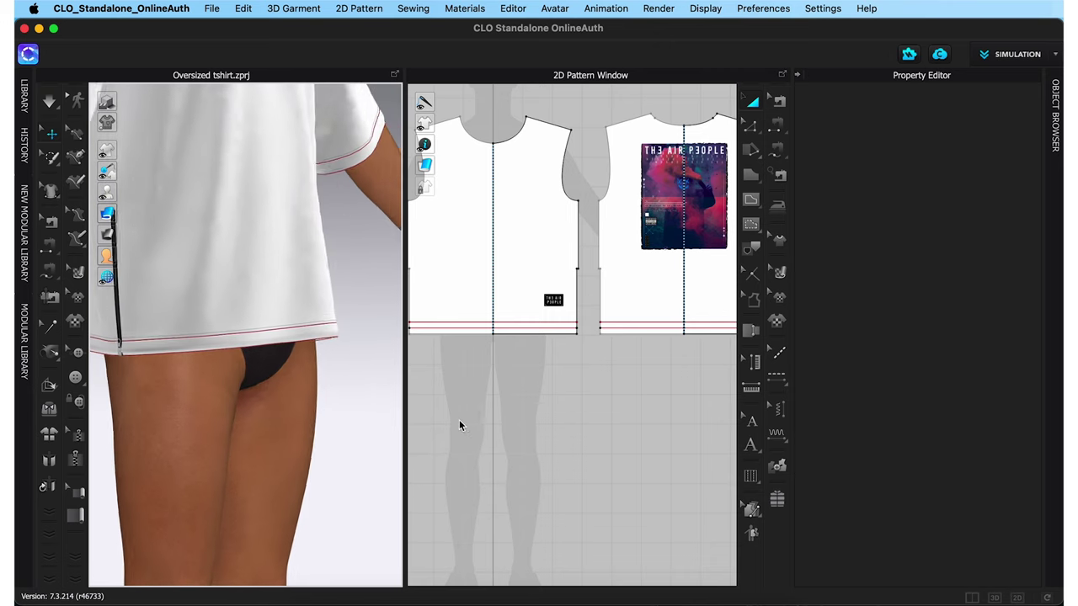
{"action": "left_click", "coordinate": [460, 426]}
{"action": "right_click_drag", "start_coordinate": [235, 348], "coordinate": [99, 350]}
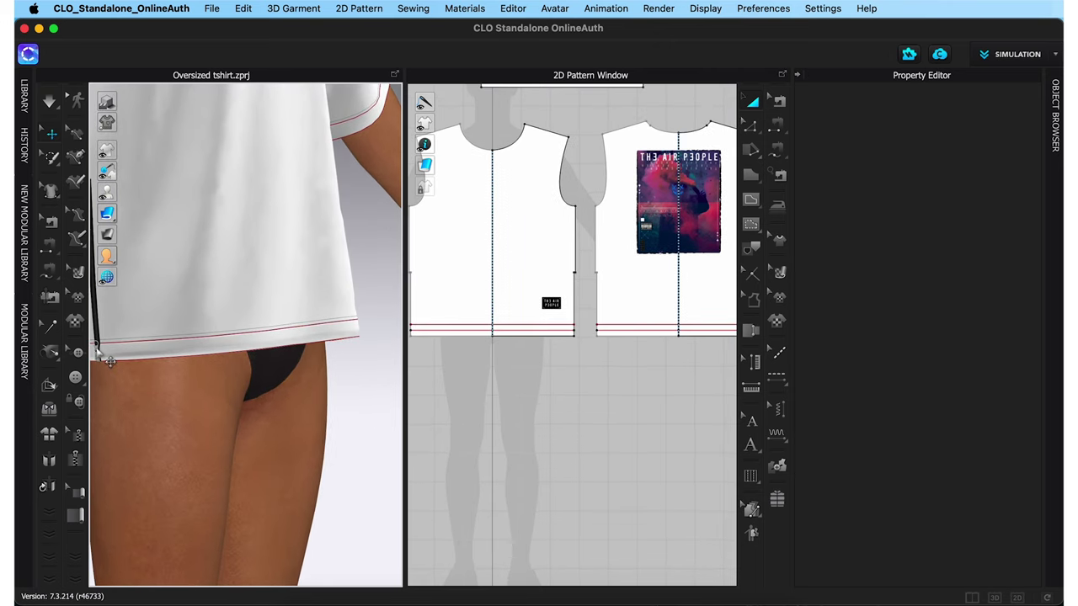
{"action": "left_click", "coordinate": [99, 353]}
{"action": "right_click_drag", "start_coordinate": [334, 385], "coordinate": [324, 430]}
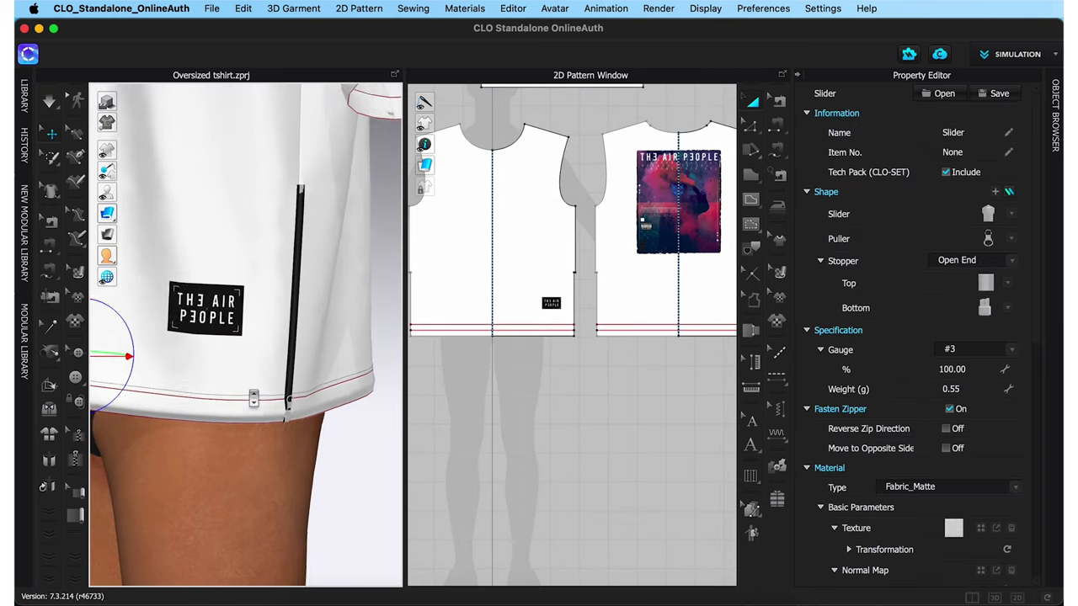
{"action": "scroll", "coordinate": [322, 447], "scroll_direction": "up", "scroll_amount": 3}
{"action": "left_click", "coordinate": [321, 447]}
{"action": "middle_click_drag", "start_coordinate": [321, 448], "coordinate": [291, 296]}
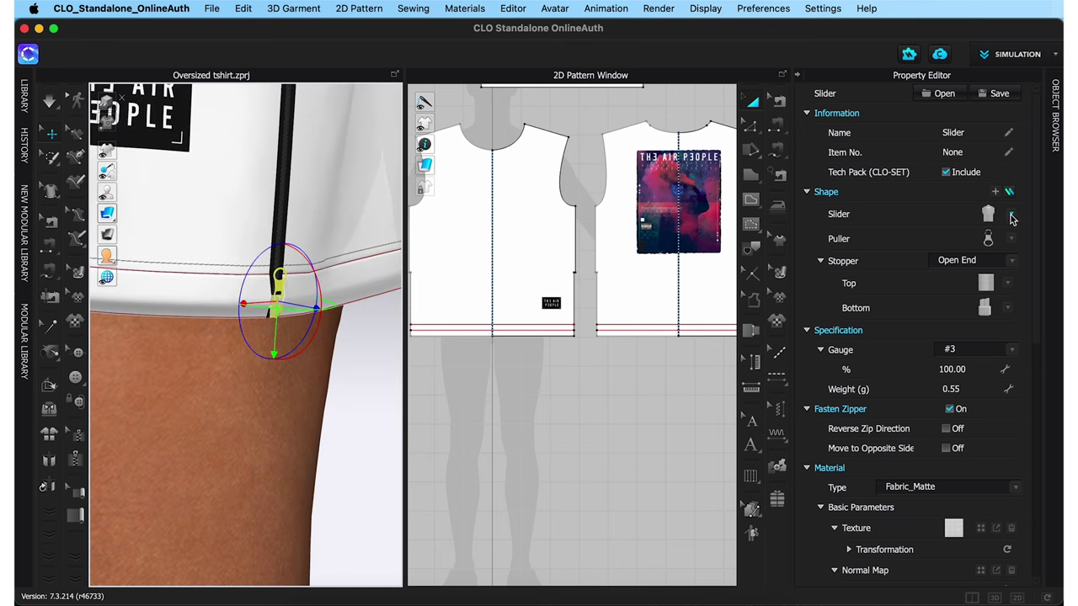
{"action": "left_click", "coordinate": [1012, 217]}
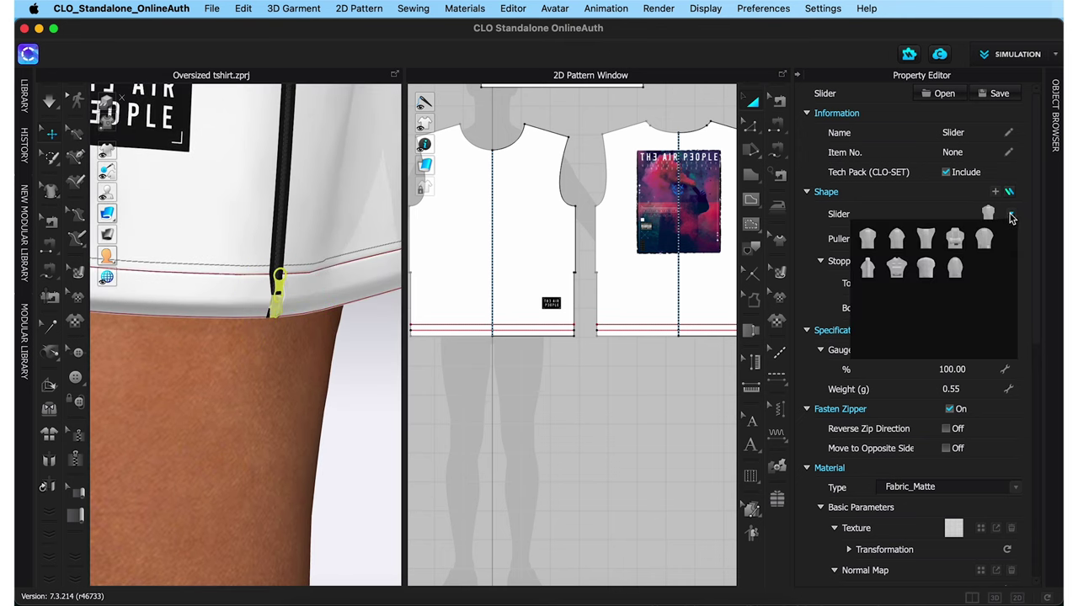
{"action": "left_click", "coordinate": [1011, 217]}
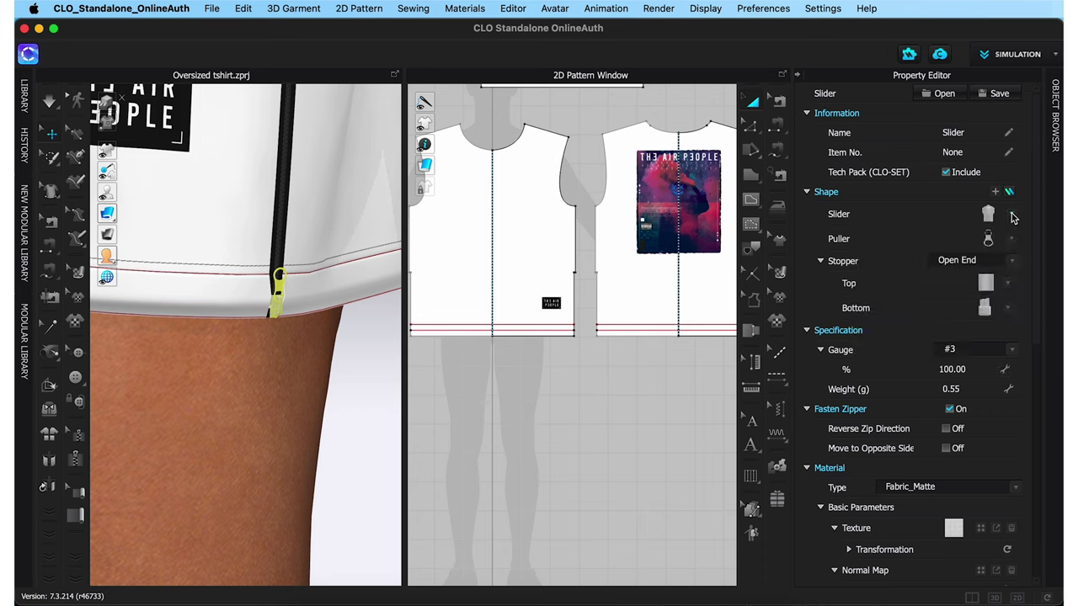
{"action": "left_click", "coordinate": [1011, 241]}
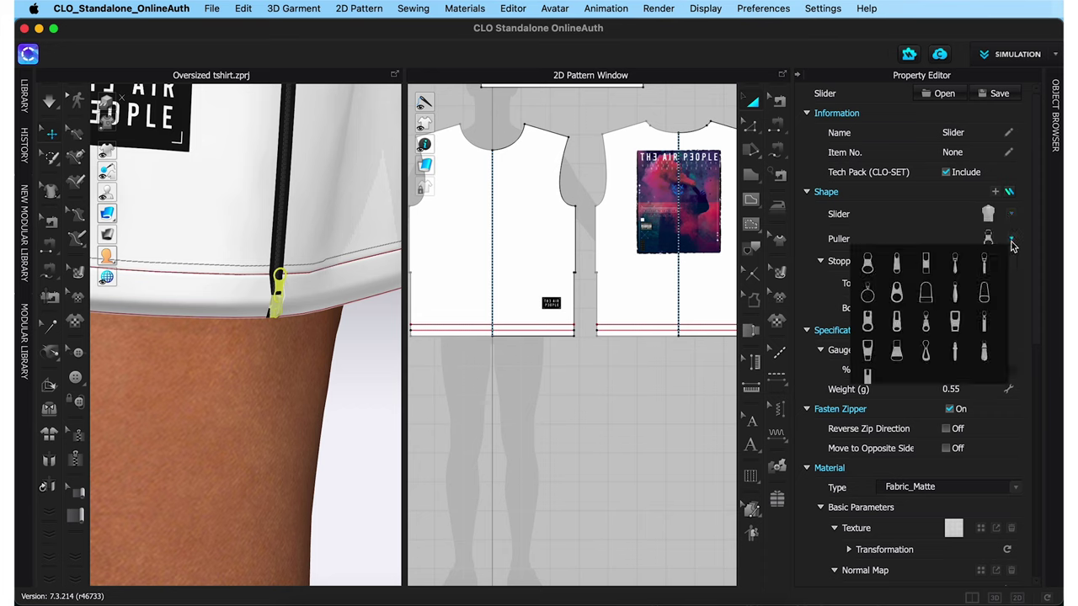
{"action": "left_click", "coordinate": [957, 324]}
- Set the zipper slider's material colour to black and deselect it
{"action": "scroll", "coordinate": [977, 405], "scroll_direction": "down", "scroll_amount": 5}
{"action": "left_click", "coordinate": [1011, 524]}
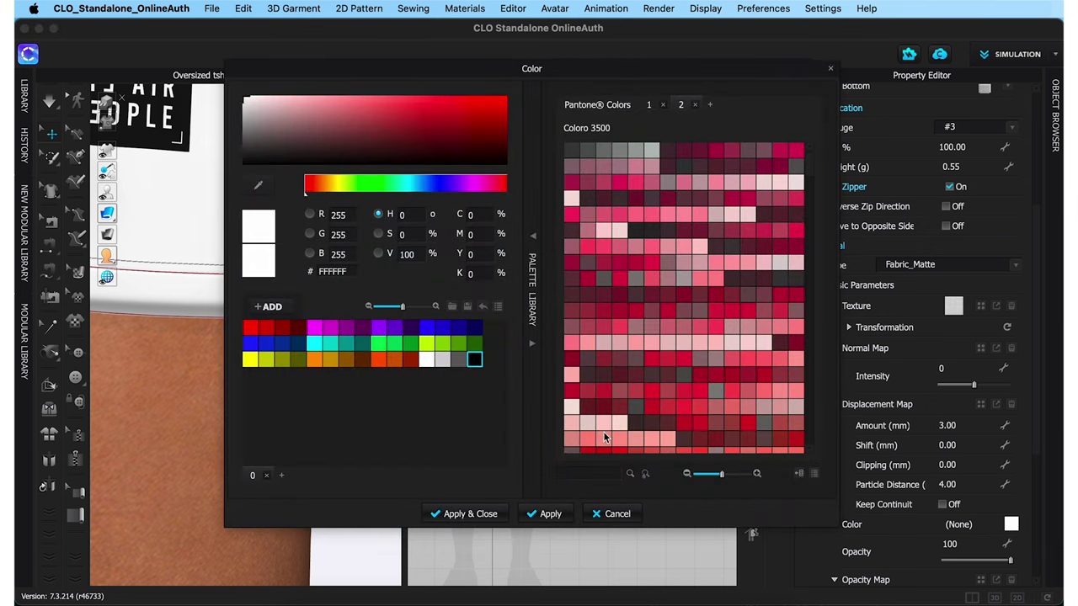
{"action": "left_click", "coordinate": [474, 357]}
{"action": "left_click", "coordinate": [482, 513]}
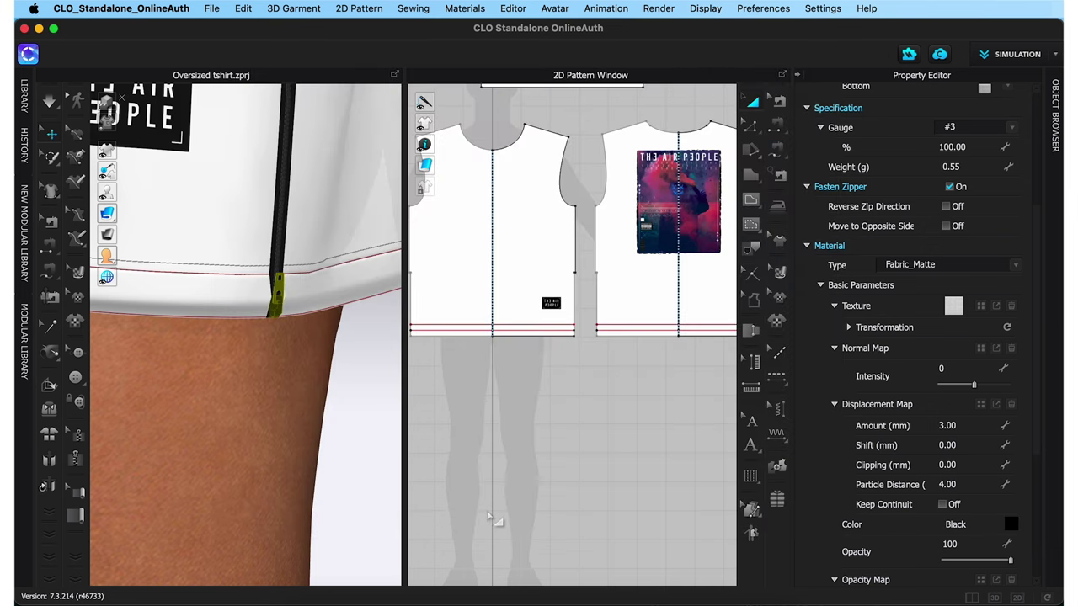
{"action": "left_click", "coordinate": [370, 443]}
{"action": "key", "text": "2"}
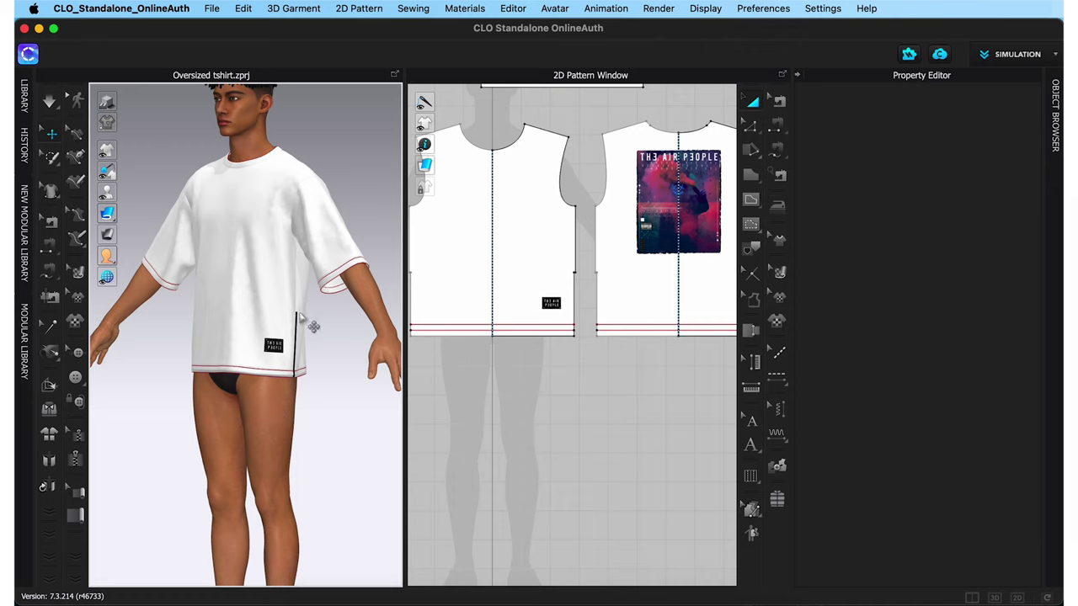
{"action": "scroll", "coordinate": [592, 337], "scroll_direction": "up", "scroll_amount": 5}
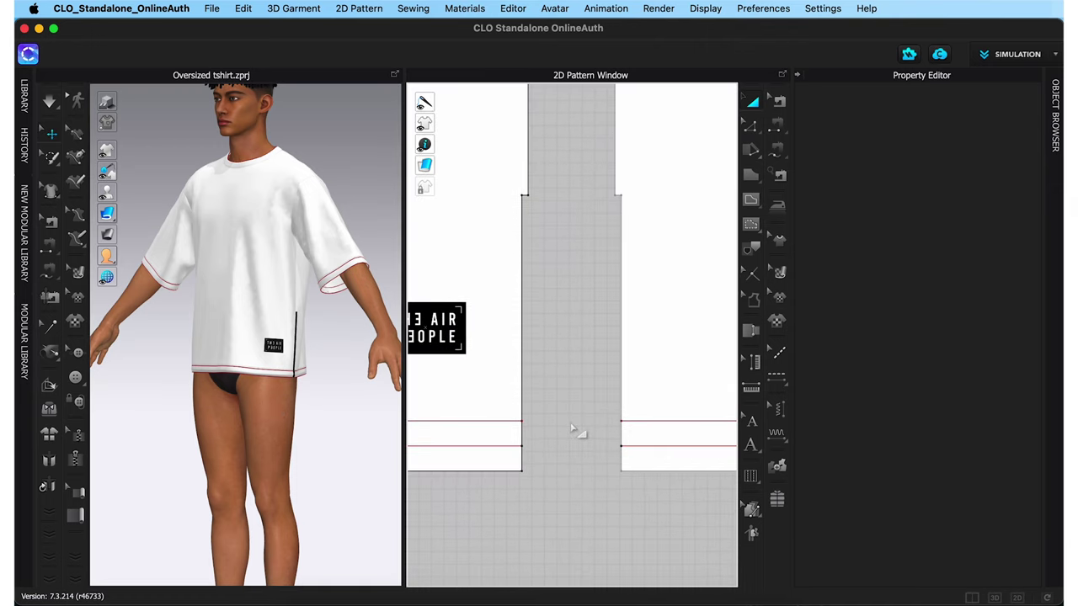
- Offset the front panel's side slit edges, including the short step at the slit top, inward by 1 cm as internal lines
{"action": "left_click", "coordinate": [522, 303]}
{"action": "scroll", "coordinate": [524, 295], "scroll_direction": "up", "scroll_amount": 2}
{"action": "left_click", "coordinate": [522, 295]}
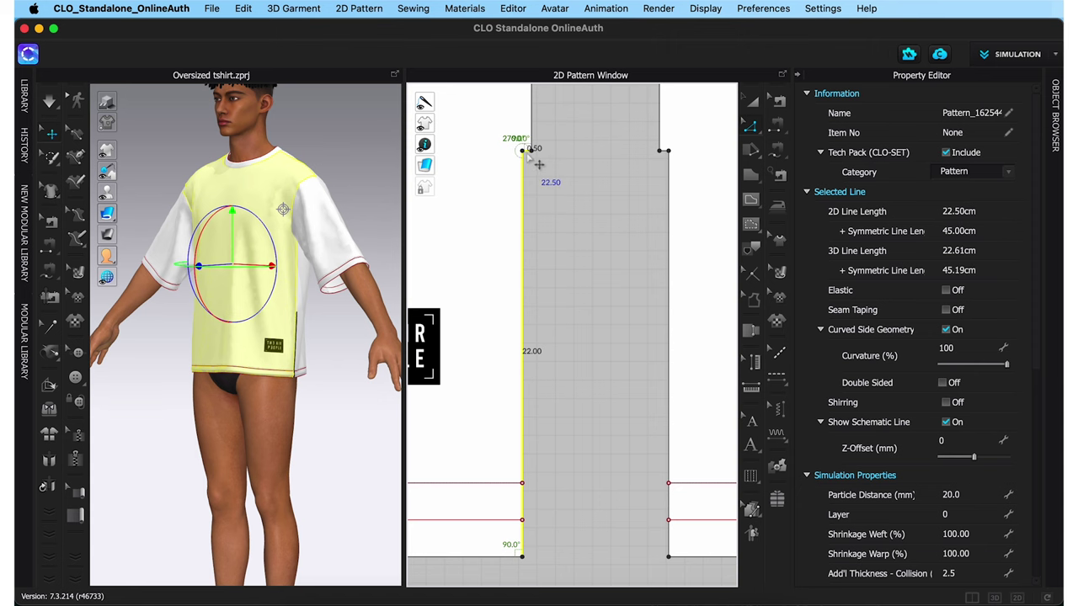
{"action": "right_click", "coordinate": [523, 153]}
{"action": "left_click", "coordinate": [590, 297]}
{"action": "type", "text": "1"}
{"action": "left_click", "coordinate": [640, 421]}
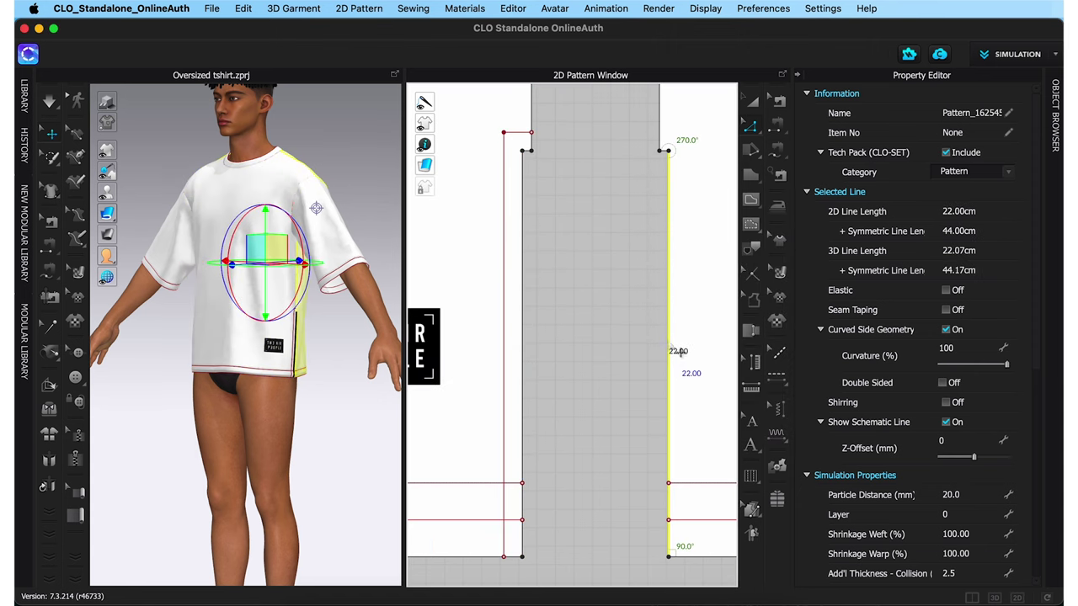
- Offset the back panel's matching side slit edges inward by 1 cm as internal lines
{"action": "right_click", "coordinate": [665, 151]}
{"action": "left_click", "coordinate": [729, 297]}
{"action": "key", "text": "Return"}
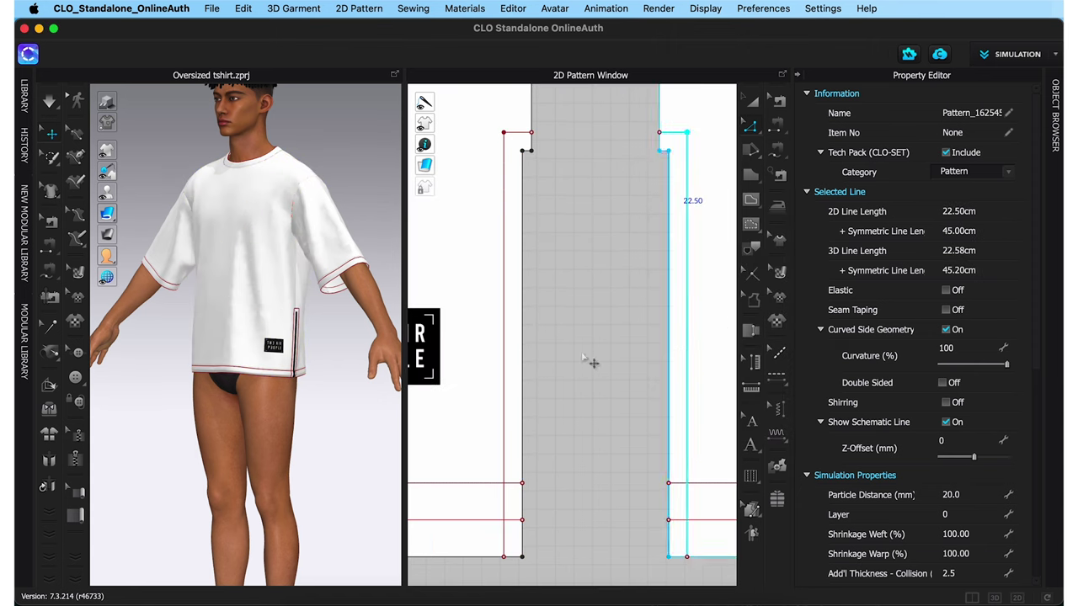
- Topstitch the offset internal lines around the side slits on the front and back panels with SNTS at neck & sleeves
{"action": "scroll", "coordinate": [589, 360], "scroll_direction": "down", "scroll_amount": 2}
{"action": "left_click", "coordinate": [778, 381]}
{"action": "left_click", "coordinate": [675, 269]}
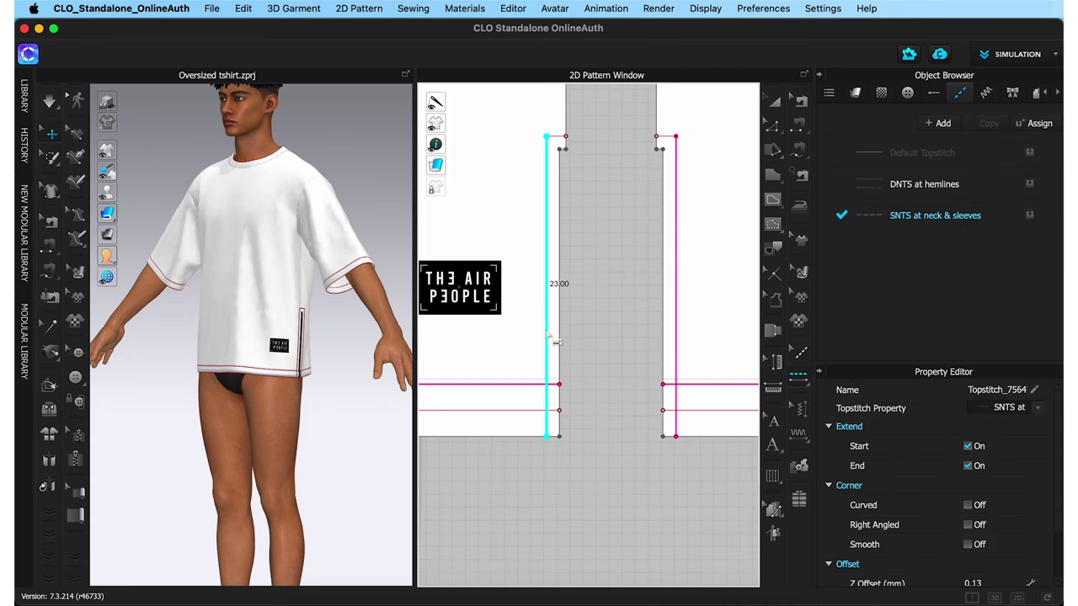
{"action": "scroll", "coordinate": [475, 299], "scroll_direction": "down", "scroll_amount": 2}
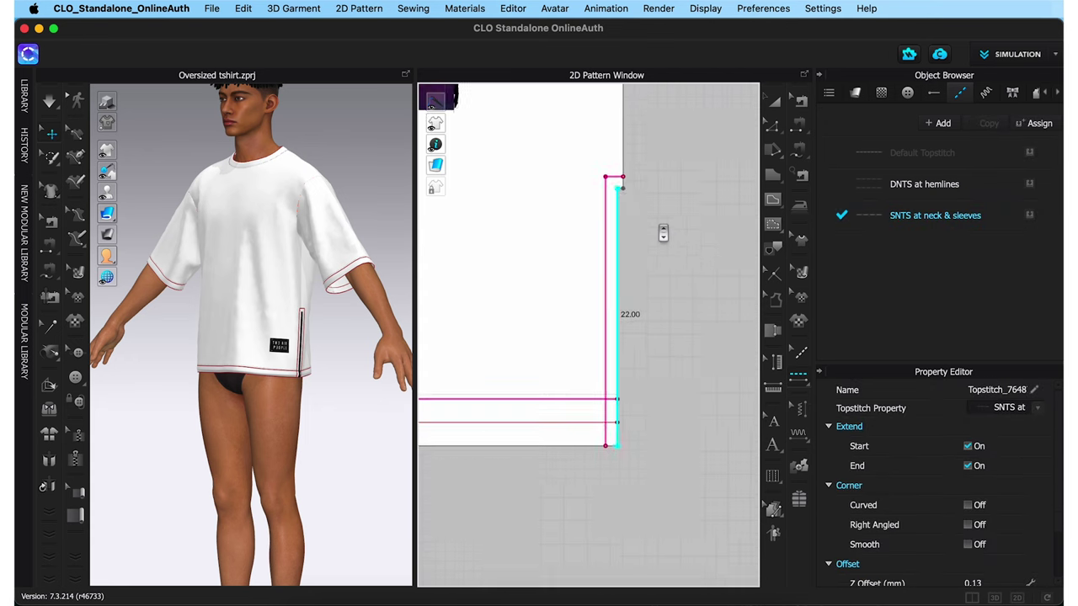
{"action": "scroll", "coordinate": [370, 362], "scroll_direction": "up", "scroll_amount": 5}
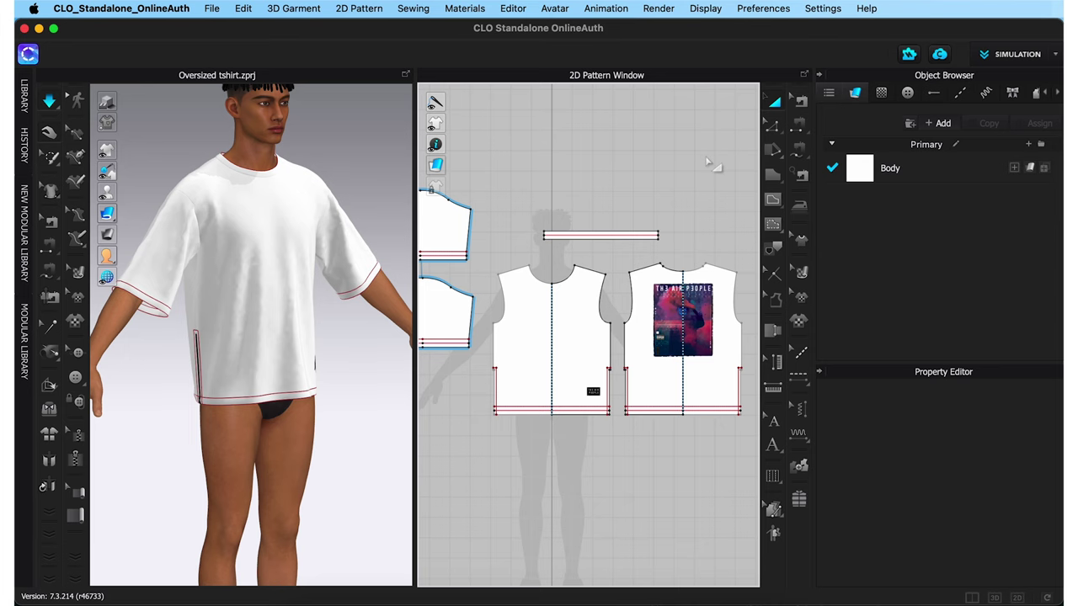
- Select all pattern pieces, set their particle distance to 5 mm, and clear the selection
{"action": "key", "text": "super+a"}
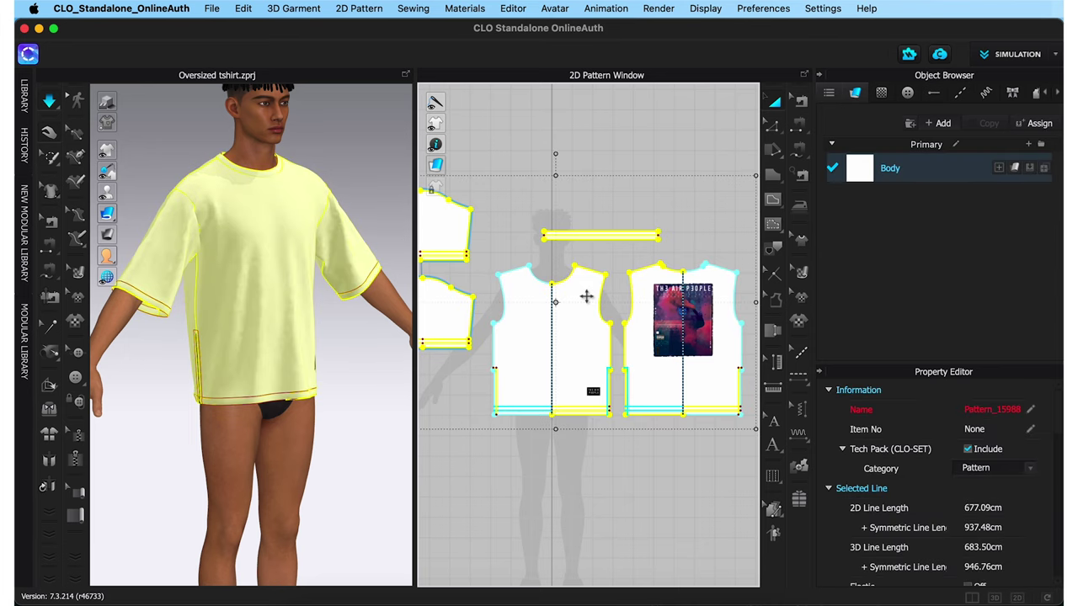
{"action": "scroll", "coordinate": [950, 447], "scroll_direction": "down", "scroll_amount": 5}
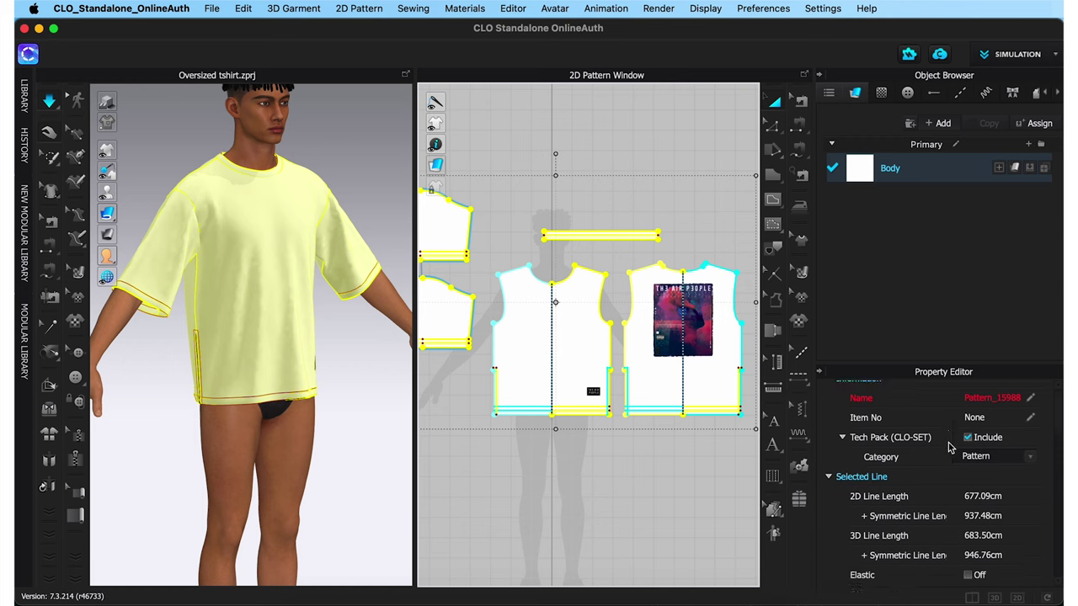
{"action": "scroll", "coordinate": [951, 451], "scroll_direction": "down", "scroll_amount": 3}
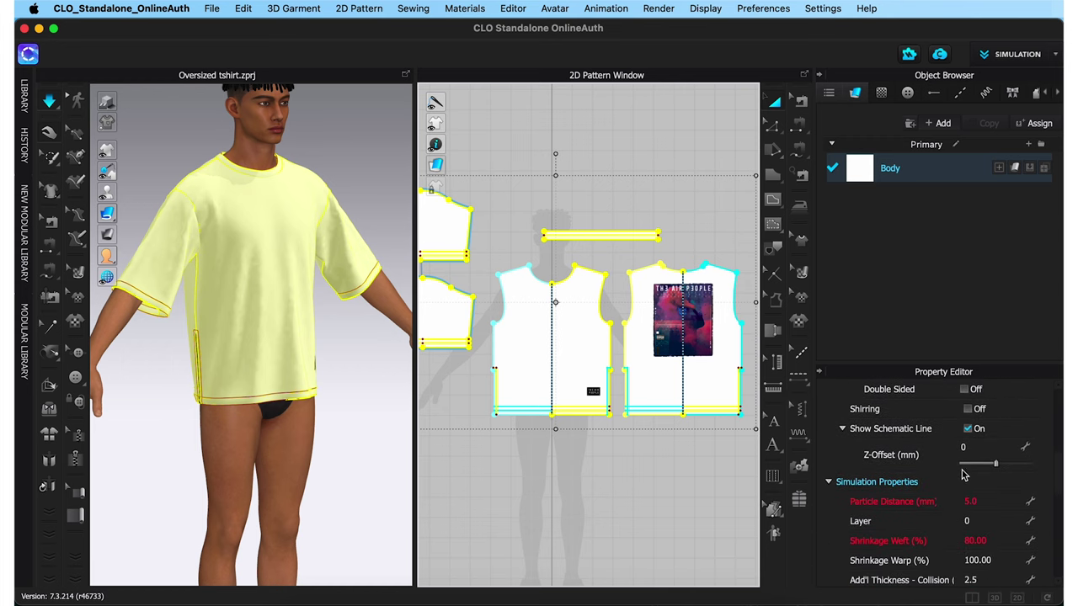
{"action": "left_click", "coordinate": [969, 502]}
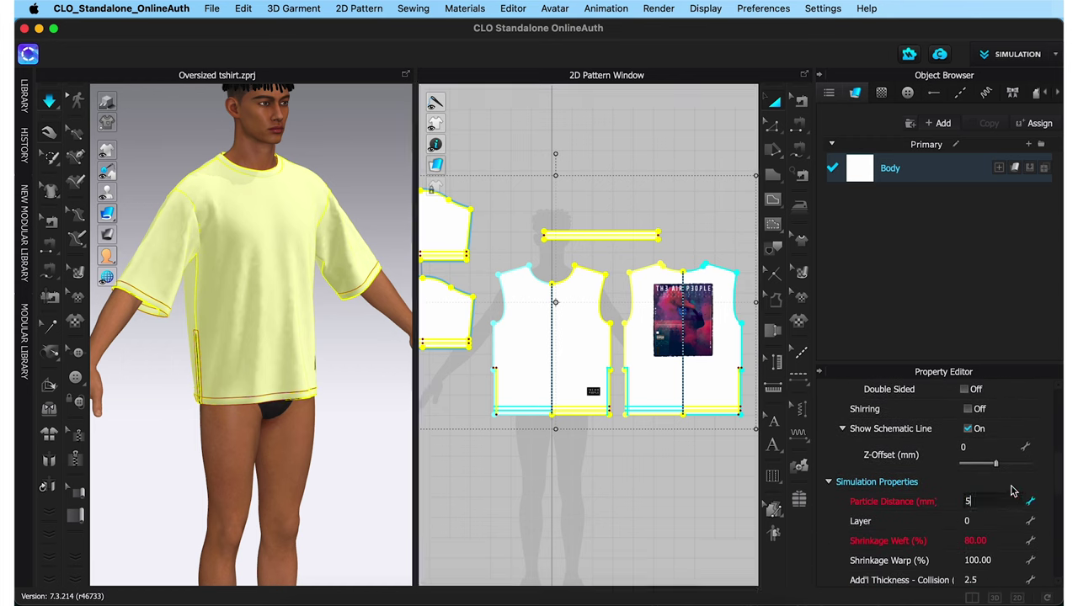
{"action": "type", "text": "5"}
{"action": "key", "text": "Return"}
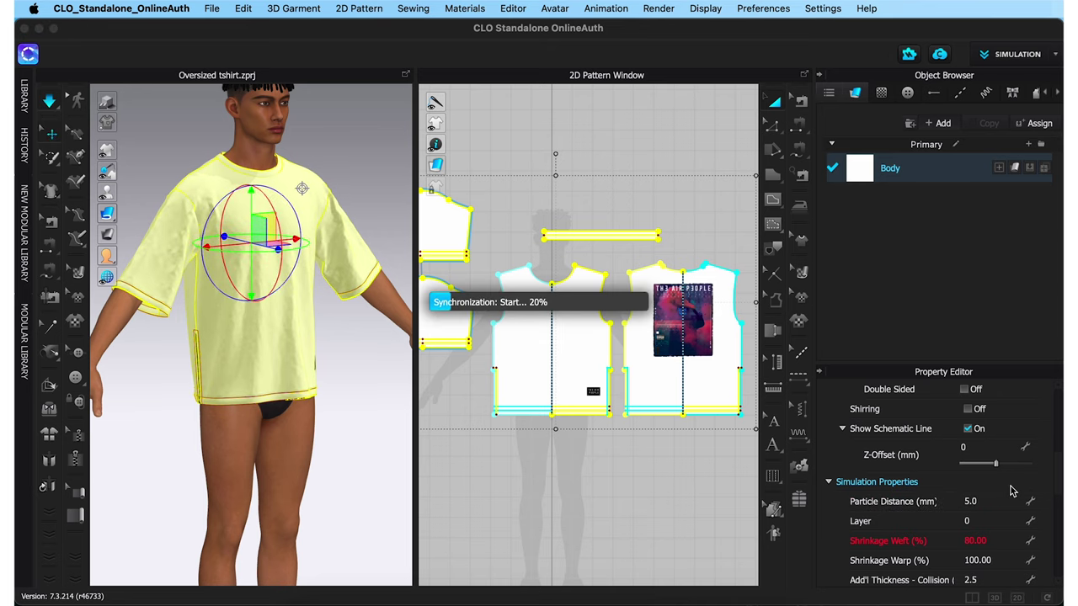
{"action": "left_click", "coordinate": [385, 447]}
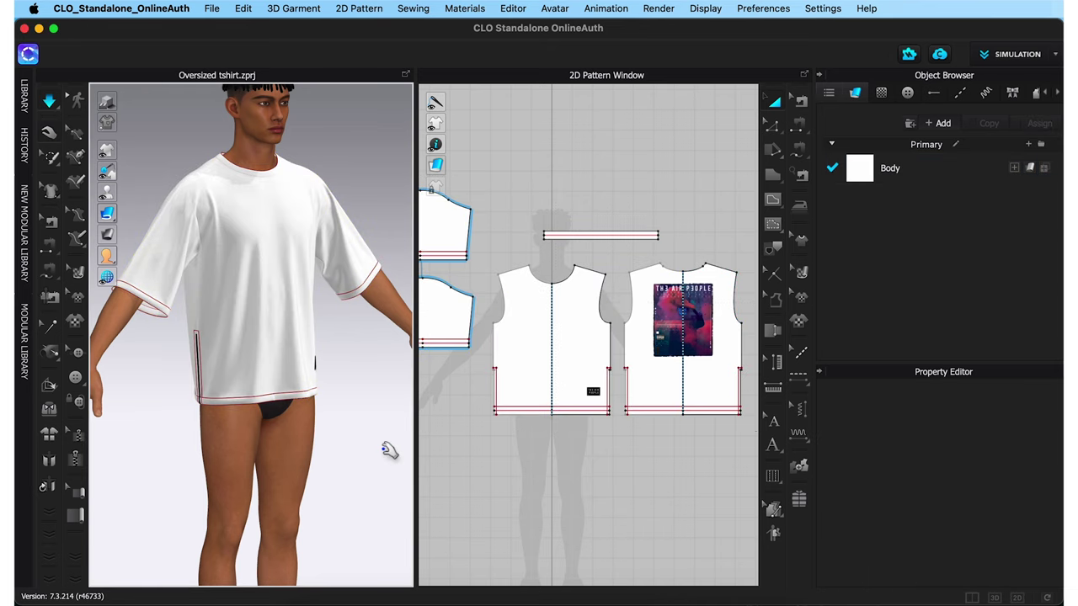
- Hide the avatar to leave only the T-shirt displayed, with its logo-side slit facing forward
{"action": "right_click_drag", "start_coordinate": [385, 448], "coordinate": [50, 444]}
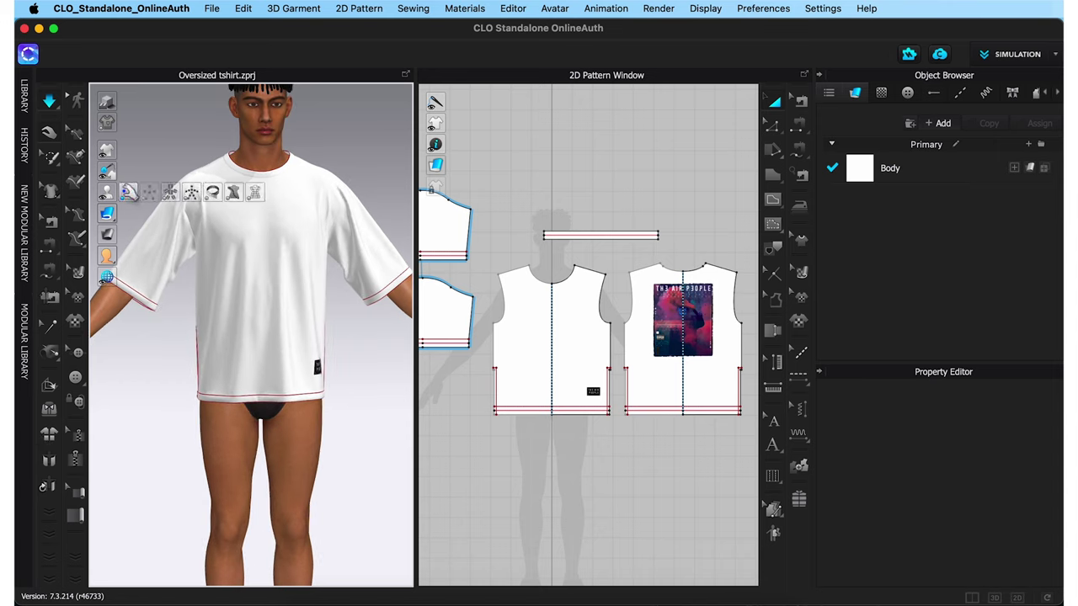
{"action": "left_click", "coordinate": [127, 192]}
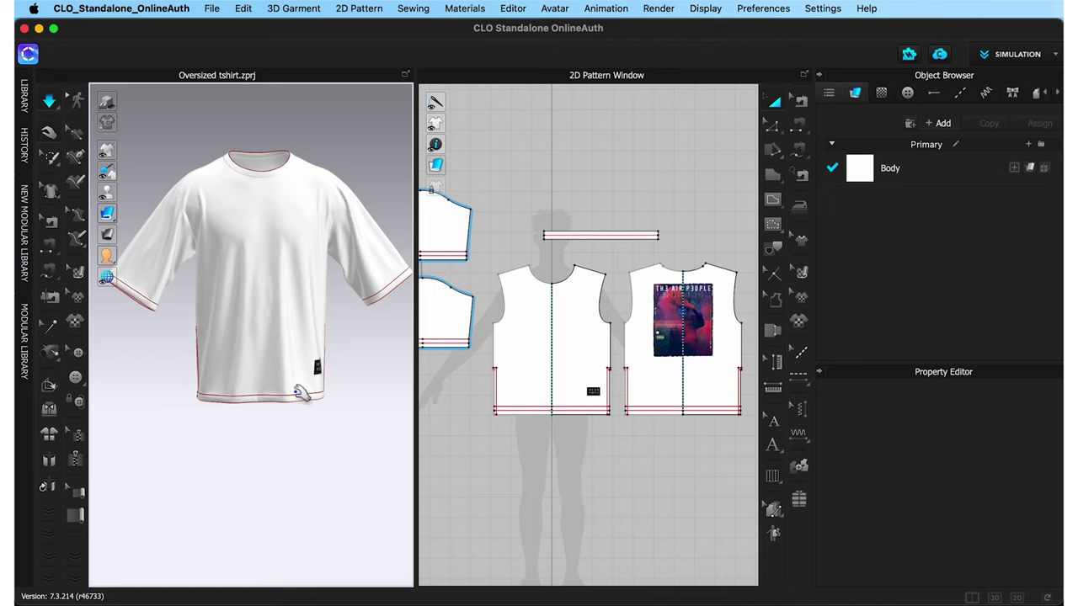
{"action": "right_click_drag", "start_coordinate": [300, 380], "coordinate": [270, 384]}
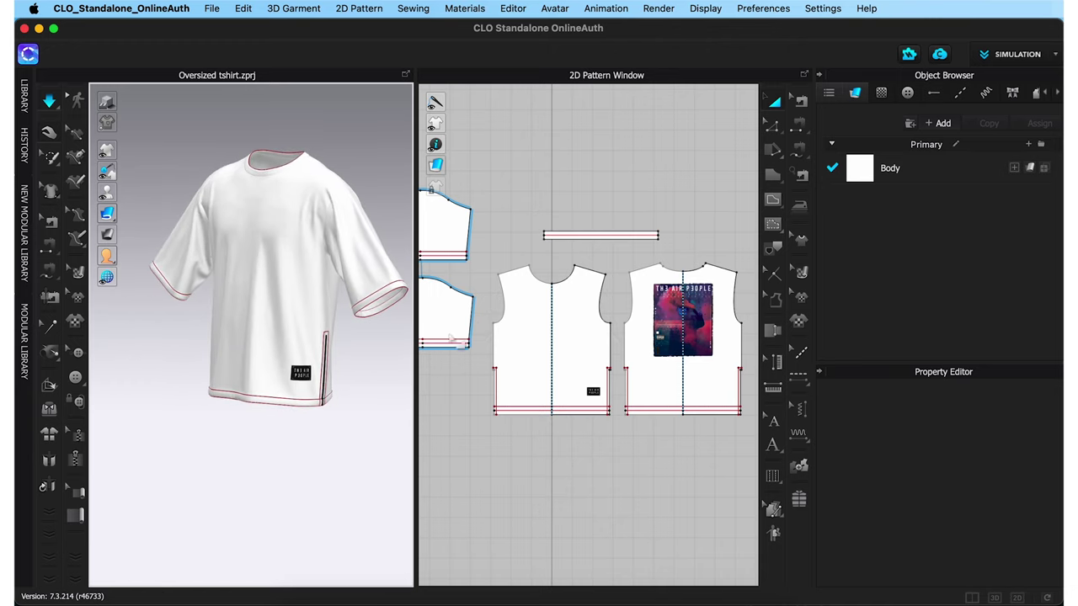
- Open the Render window and render the T-shirt from its logo side
{"action": "left_click", "coordinate": [657, 8]}
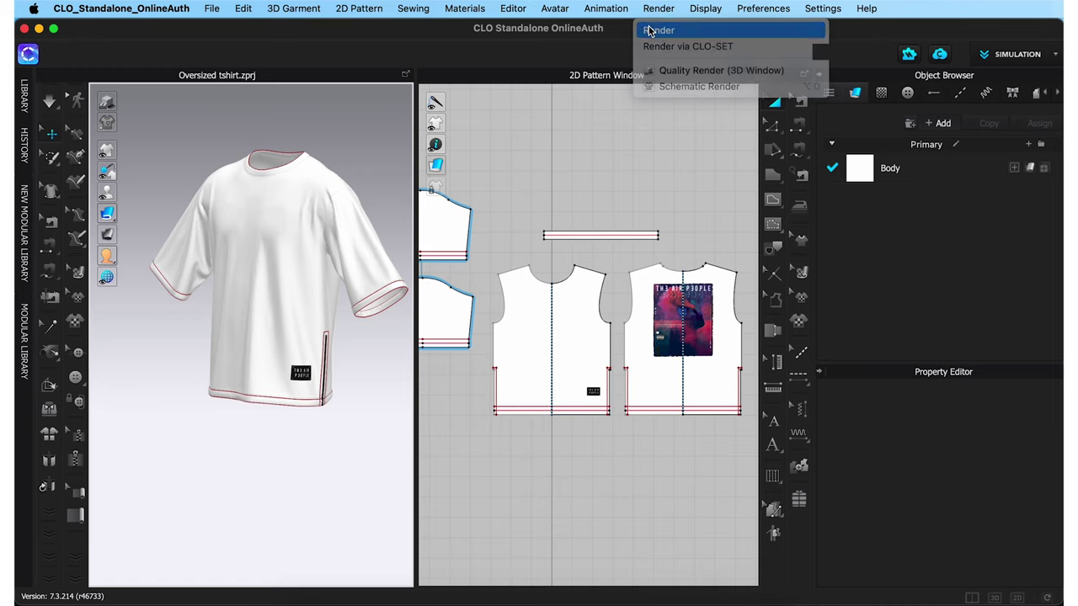
{"action": "left_click", "coordinate": [650, 31]}
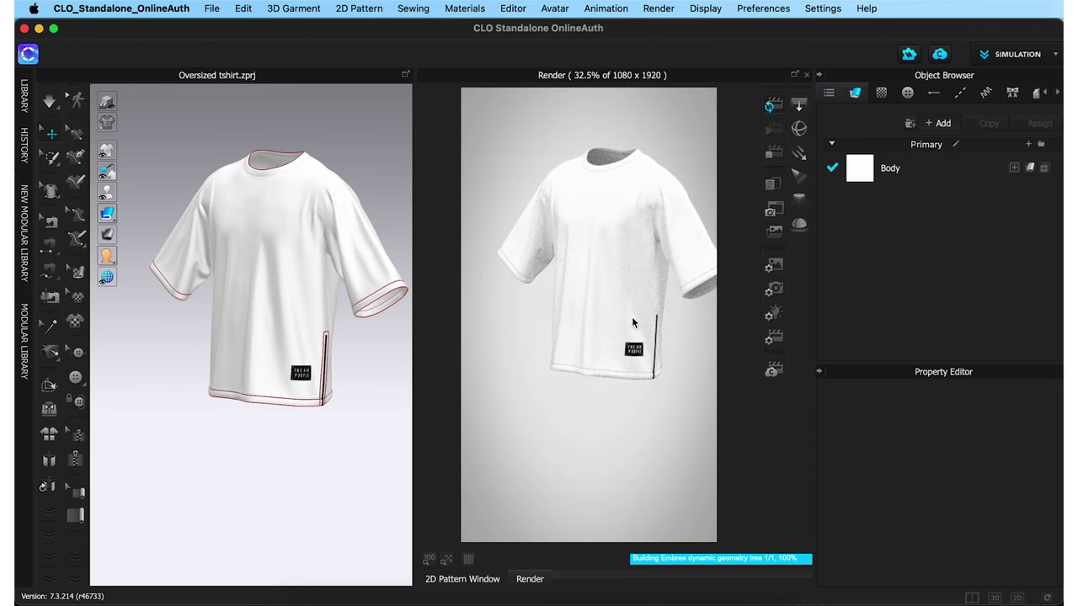
{"action": "right_click_drag", "start_coordinate": [637, 325], "coordinate": [444, 444]}
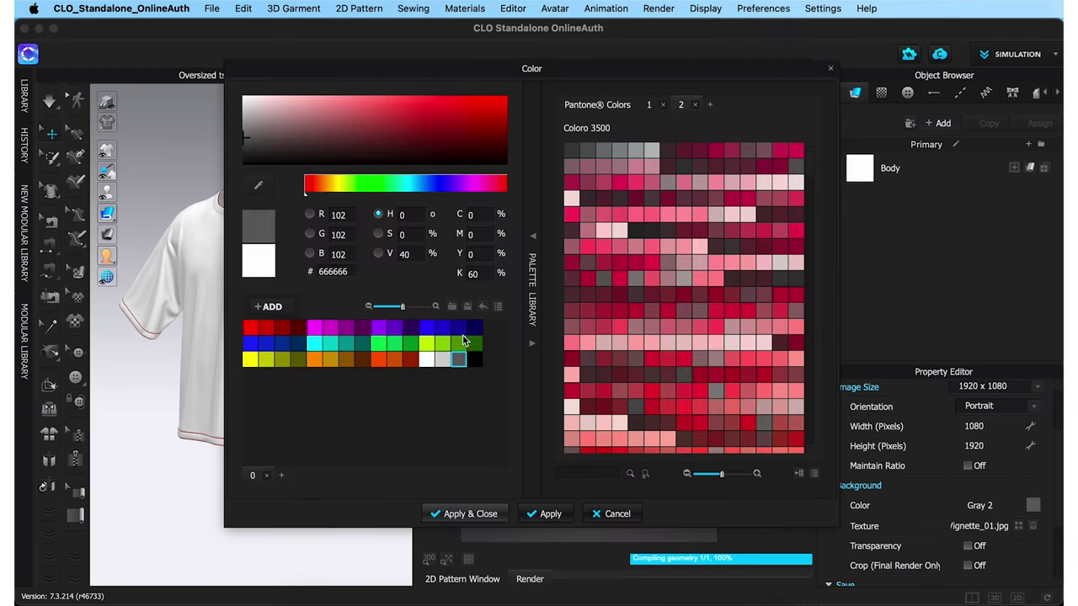